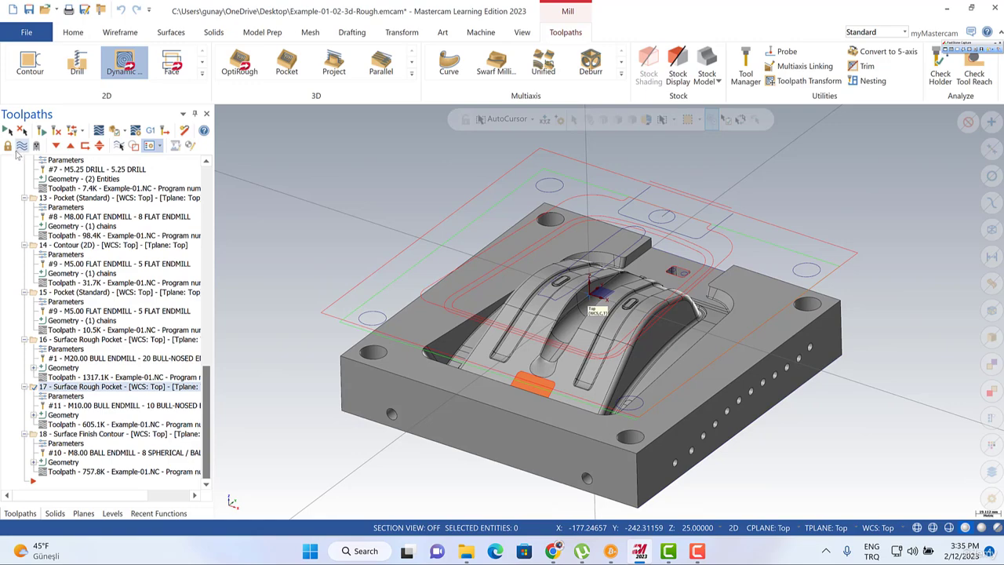
Display the toolpath of operation 17, Surface Rough Pocket, inspect it on the central groove, and hide it again.
left_click(22, 146)
scroll(651, 343, "up", 8)
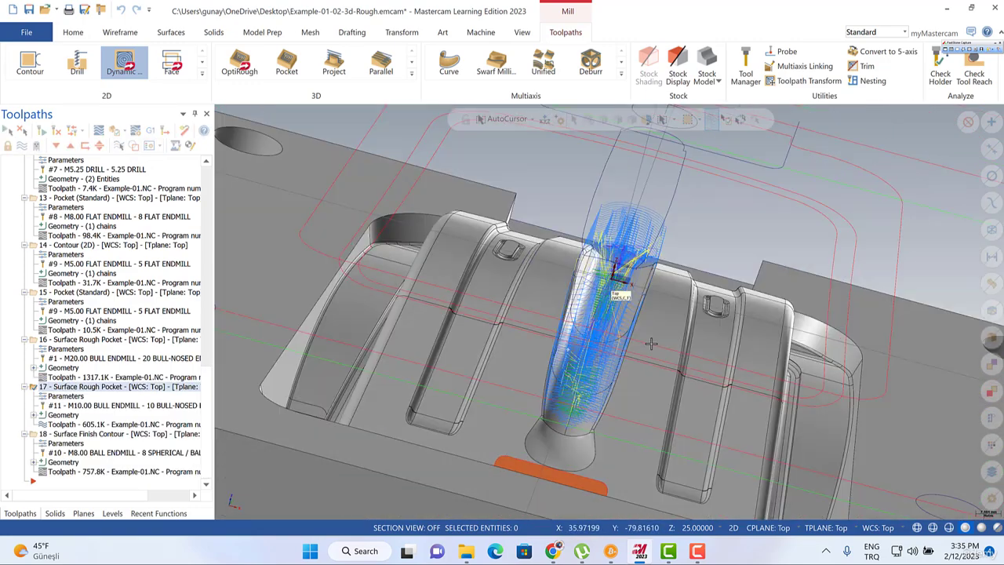
middle_click_drag(651, 343, 81, 227)
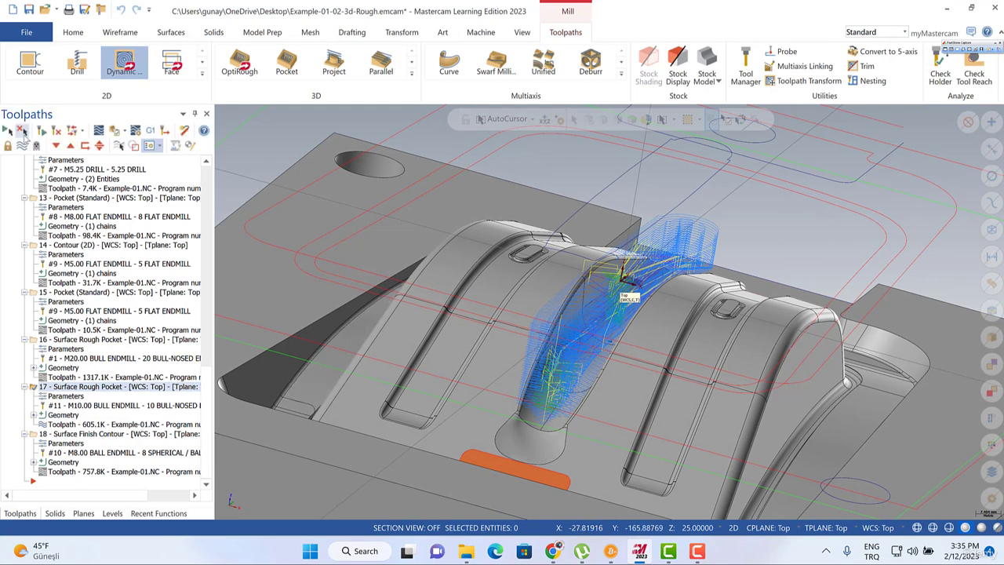
left_click(22, 147)
Show the toolpath of operation 18, Surface Finish Contour, examine it along the central groove, and hide it again.
left_click(36, 435)
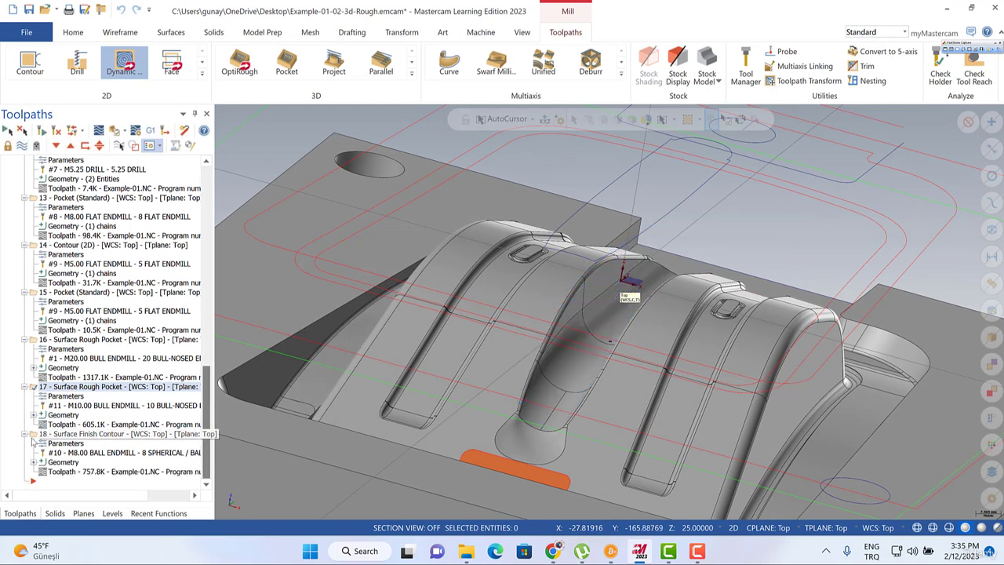
left_click(22, 146)
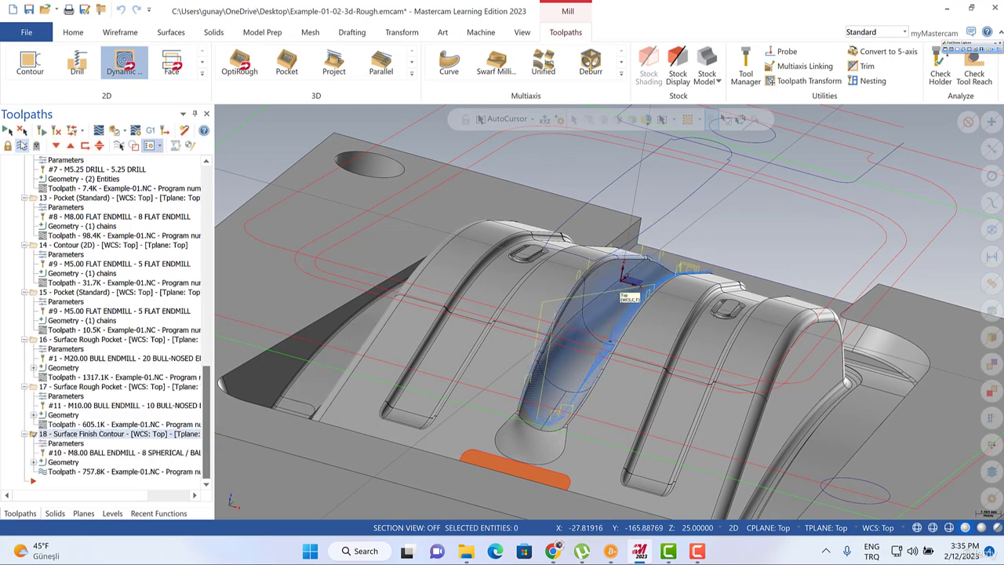
middle_click_drag(595, 270, 560, 267)
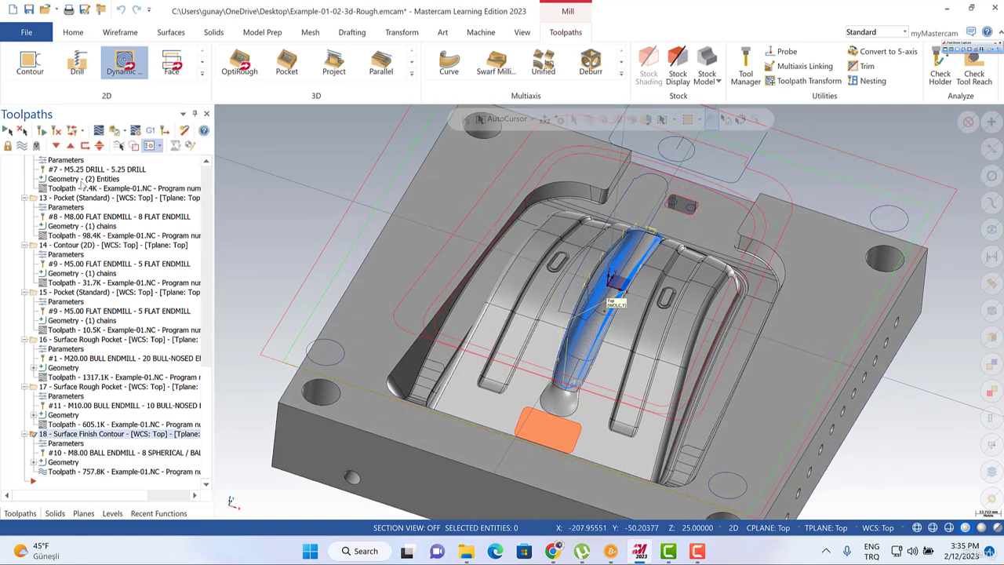
left_click(20, 149)
Examine the mold core and its central groove from the top view and at an angle.
middle_click_drag(518, 335, 516, 377)
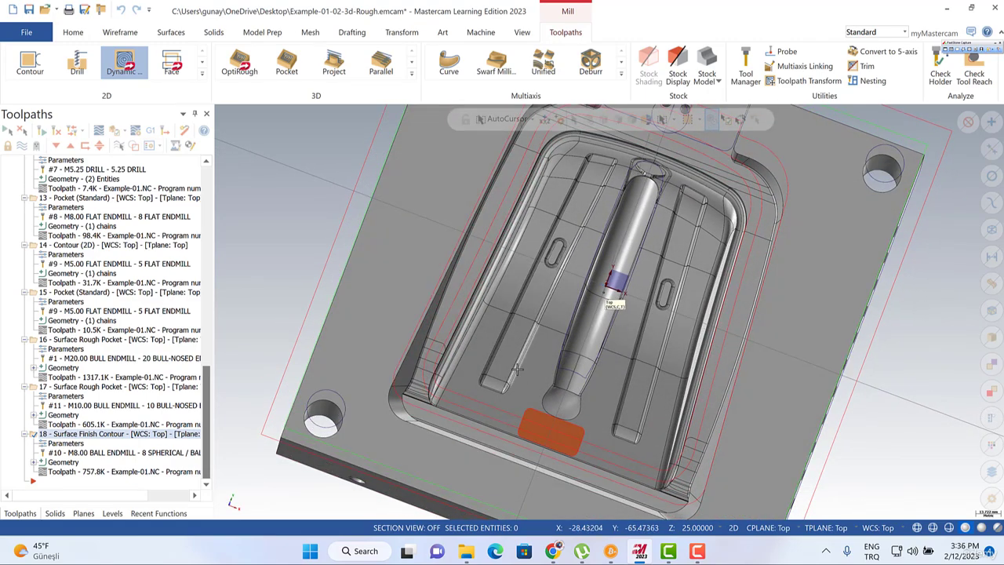
middle_click_drag(516, 369, 372, 241)
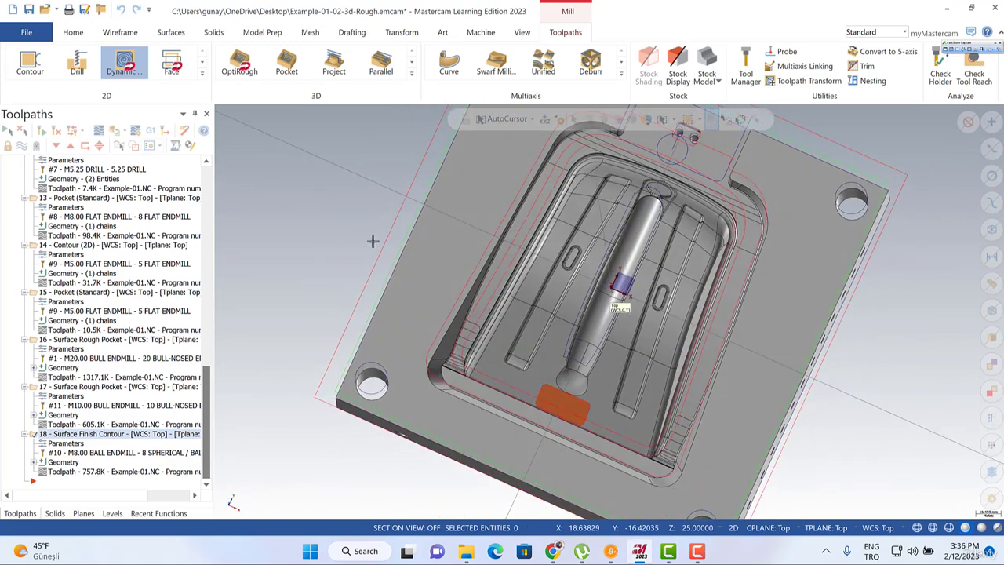
right_click(290, 286)
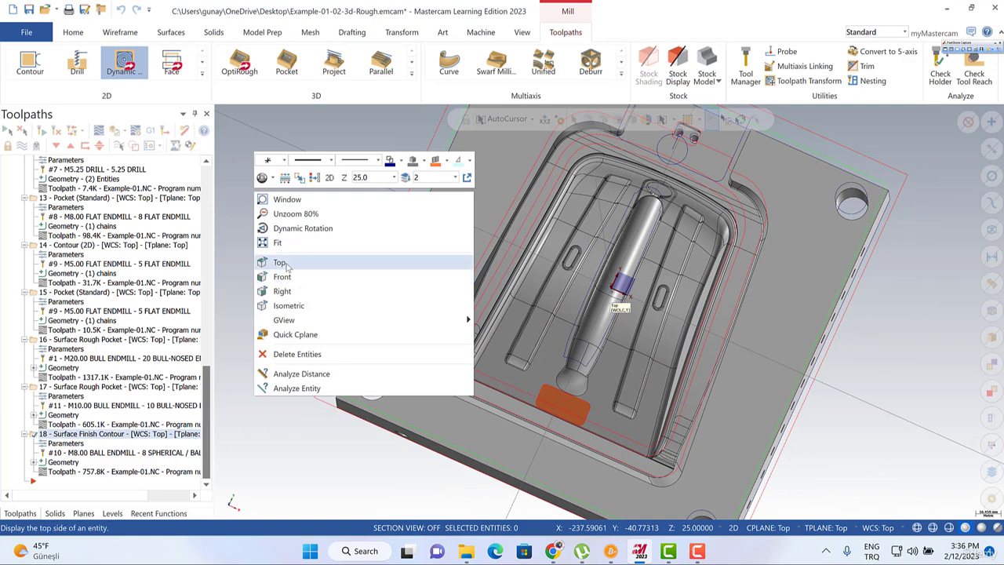
left_click(285, 262)
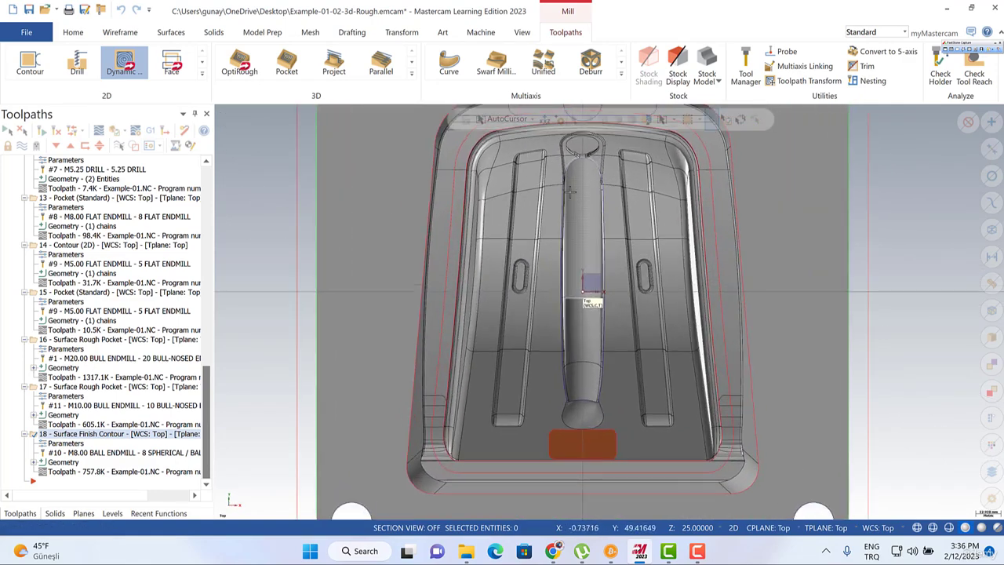
scroll(537, 176, "up", 2)
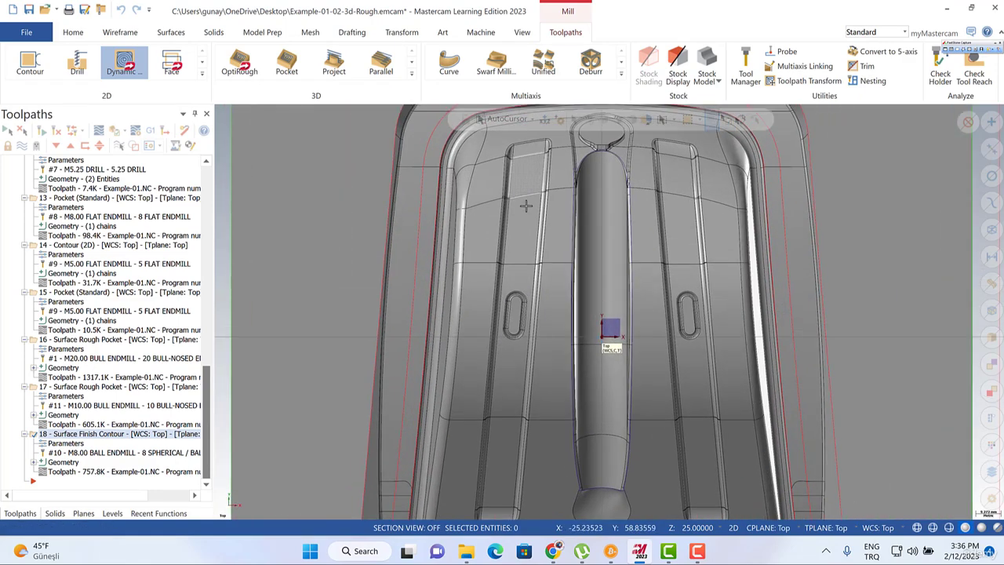
scroll(526, 205, "down", 2)
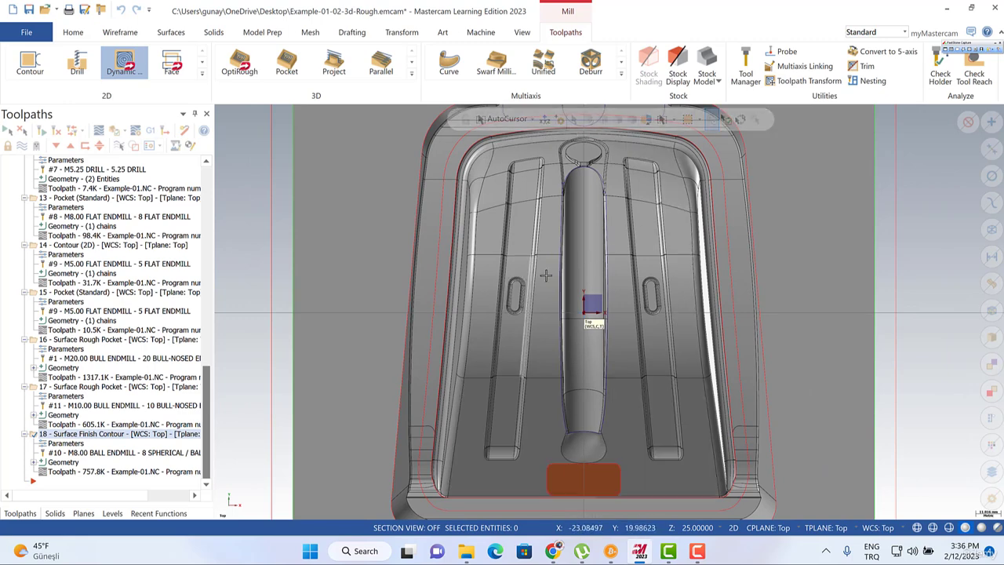
middle_click_drag(557, 280, 533, 222)
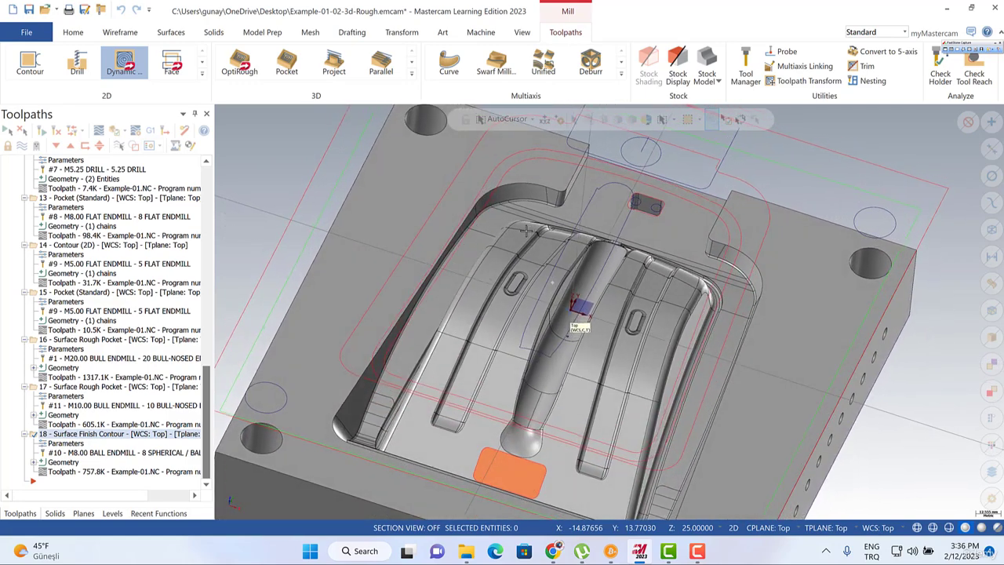
scroll(562, 218, "down", 2)
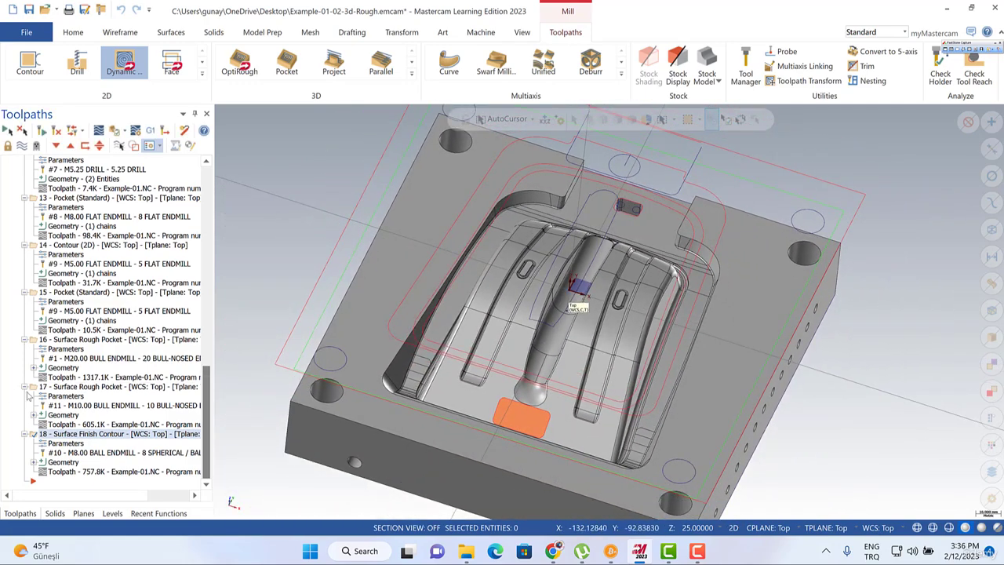
left_click(53, 435)
left_click(59, 463)
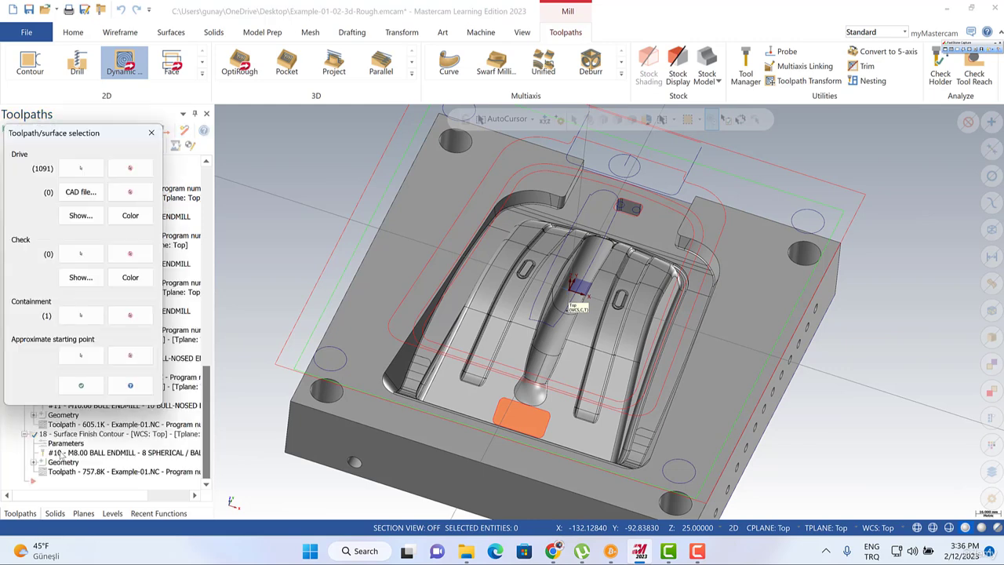
left_click(152, 132)
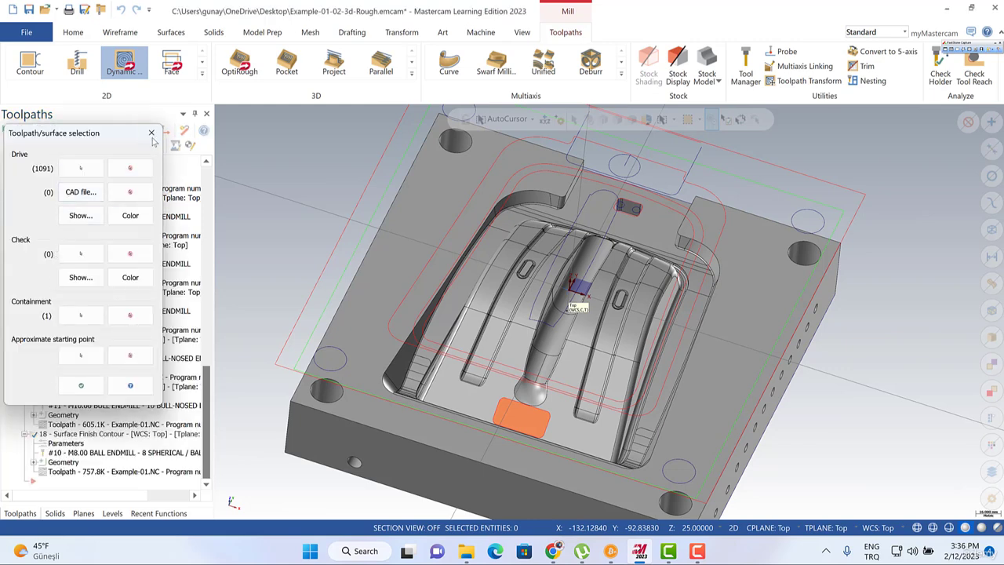
Set the stock to leave on drive surfaces to 0.1 in the Surface Finish Contour parameters and accept them.
left_click(62, 447)
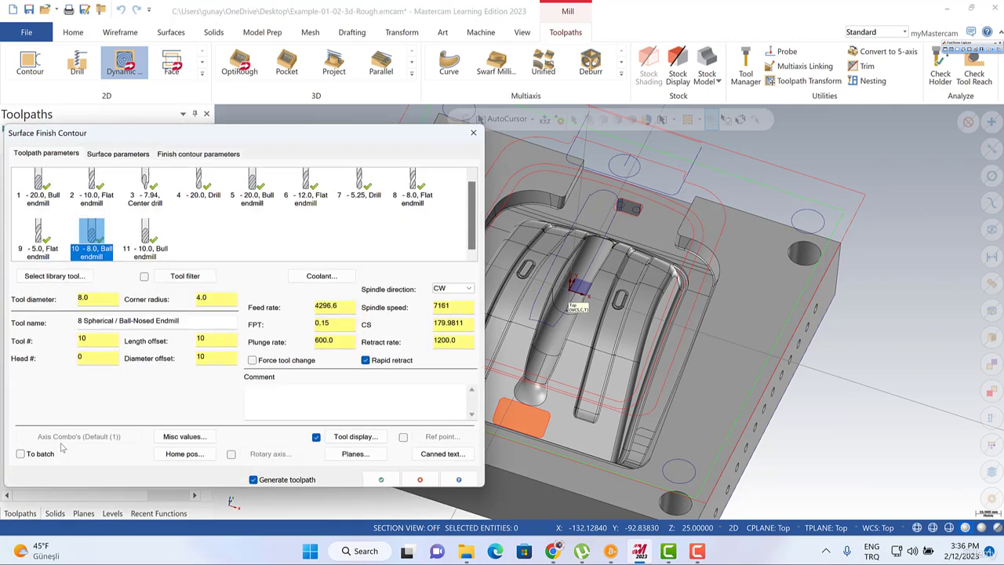
left_click(119, 155)
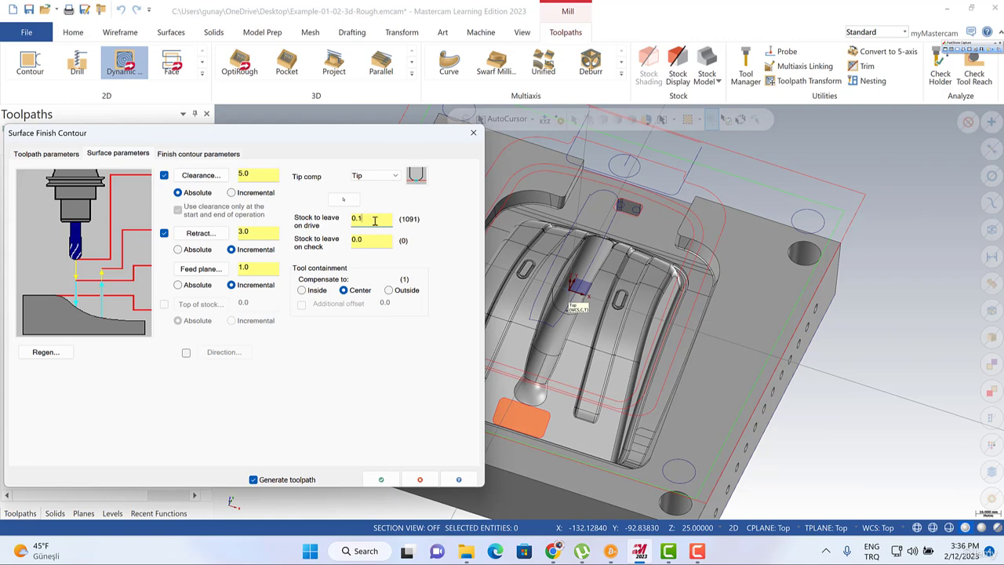
left_click(383, 479)
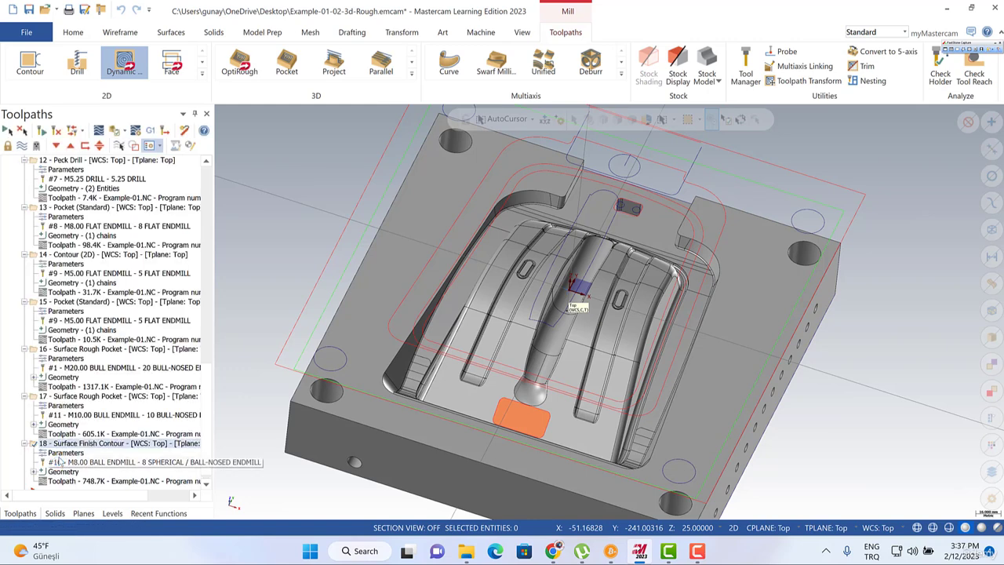
Delete the existing containment chain around the central groove from the Surface Finish Contour operation's geometry.
left_click(63, 472)
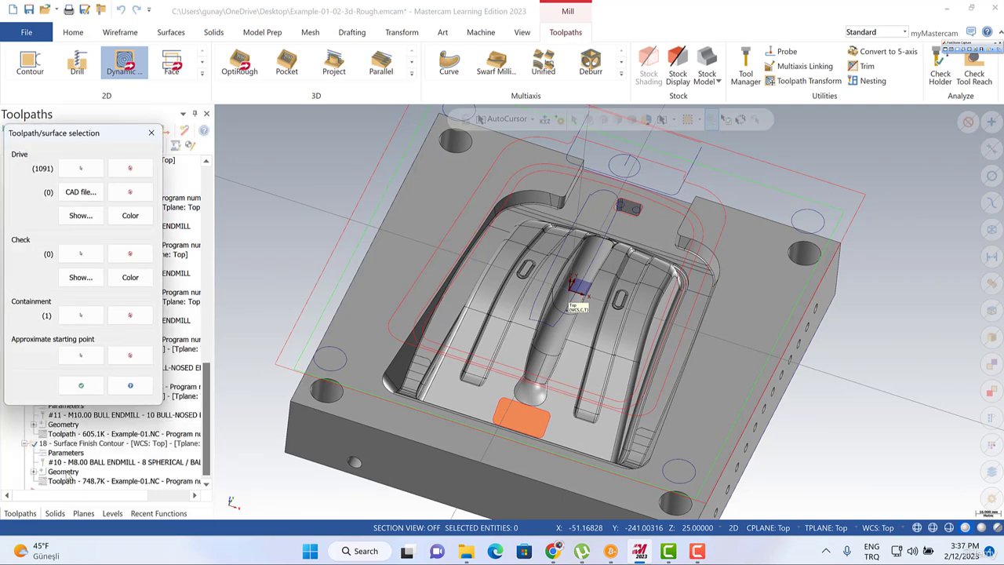
left_click(69, 320)
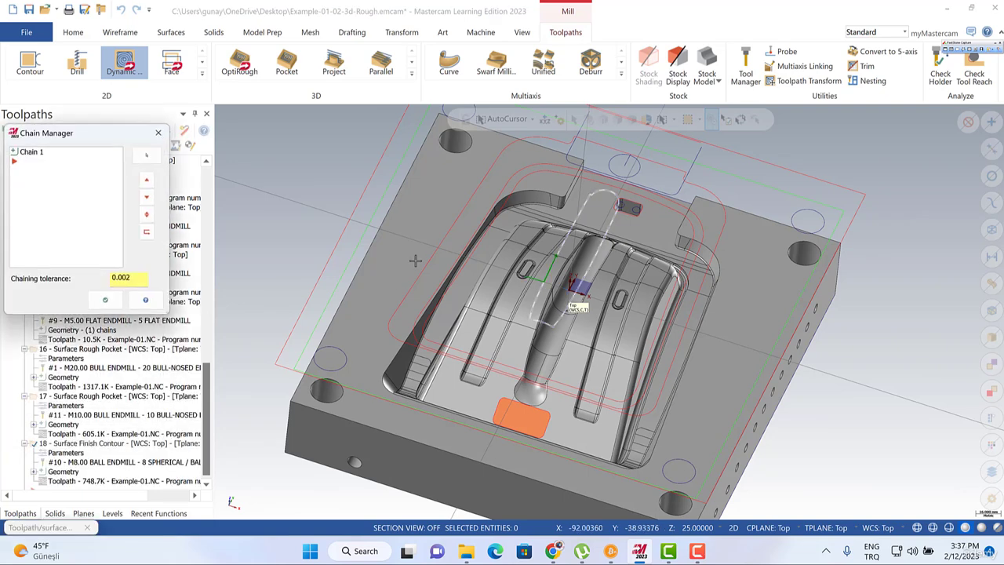
scroll(549, 271, "up", 2)
mouse_move(526, 269)
middle_mouse_down()
mouse_move(528, 228)
mouse_move(526, 259)
middle_mouse_up()
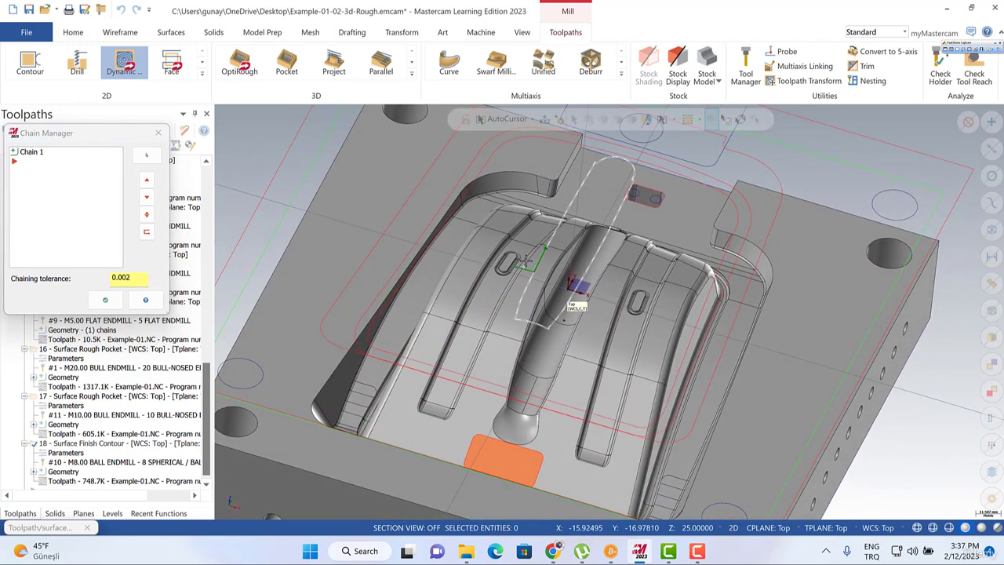
right_click(33, 151)
left_click(48, 219)
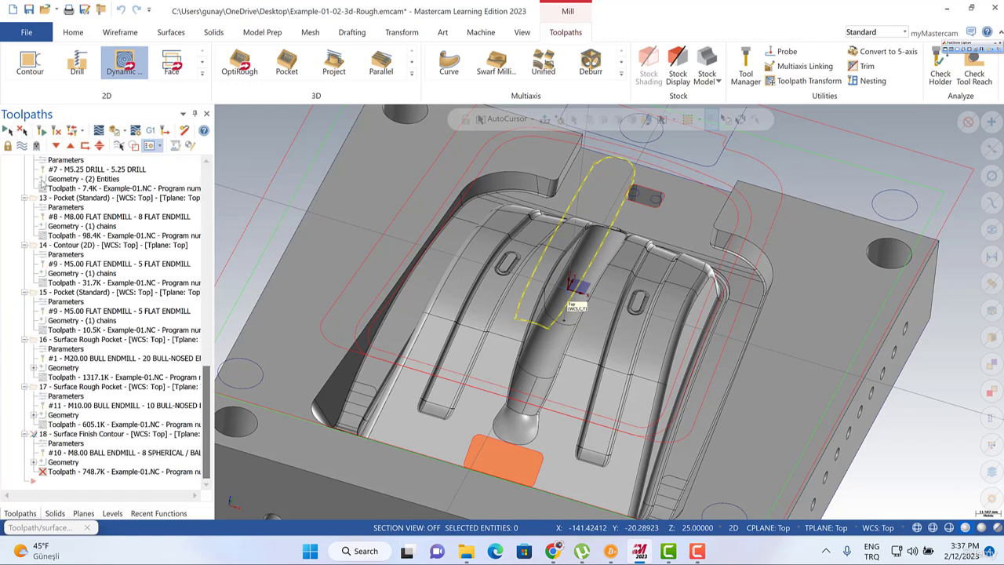
Add the inner rounded rectangular boundary as the new containment chain, accept the geometry selection, and regenerate the Surface Finish Contour toolpath.
left_click(42, 179)
right_click(43, 183)
left_click(58, 186)
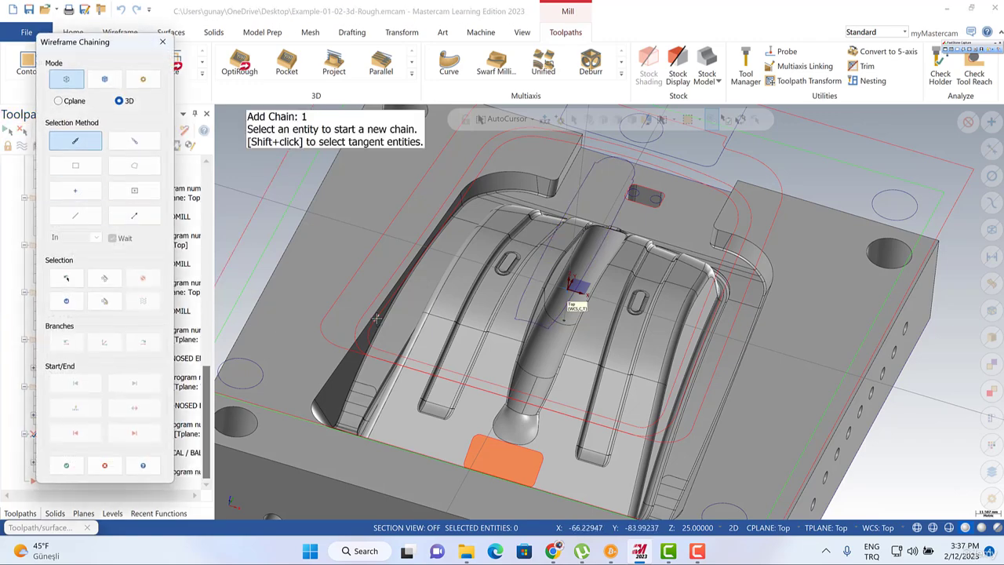
mouse_move(390, 324)
middle_mouse_down()
mouse_move(379, 379)
mouse_move(377, 334)
middle_mouse_up()
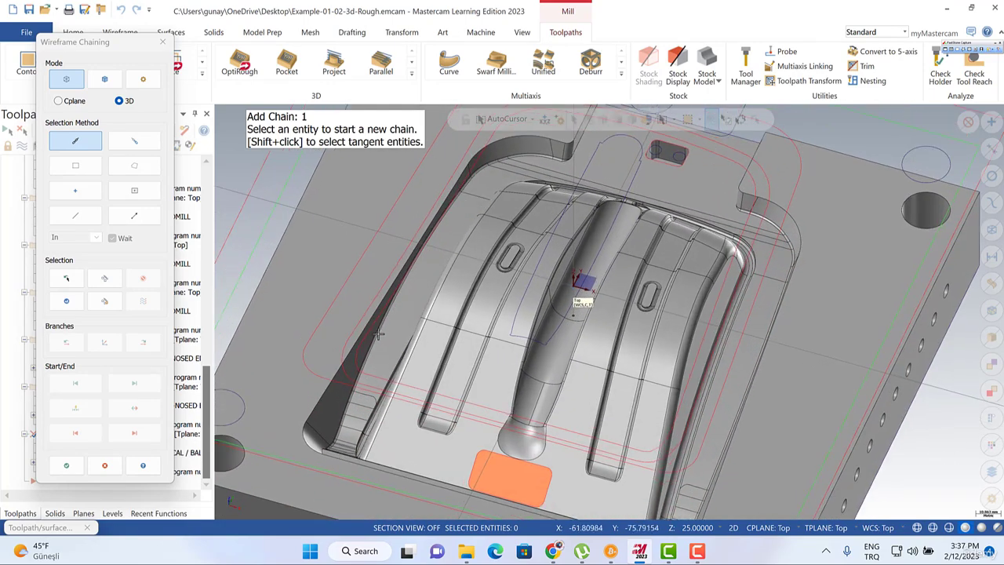
left_click(372, 328)
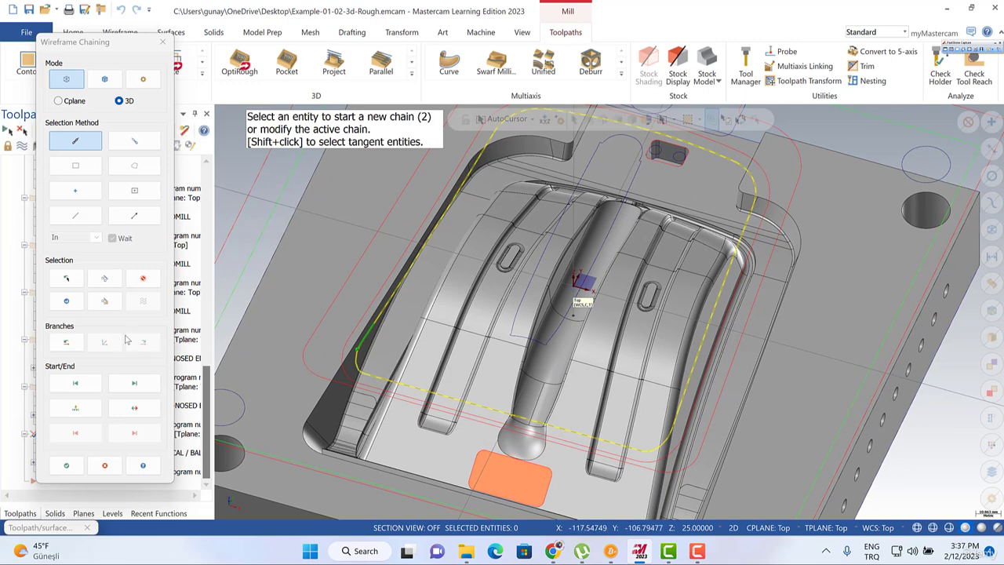
left_click(67, 465)
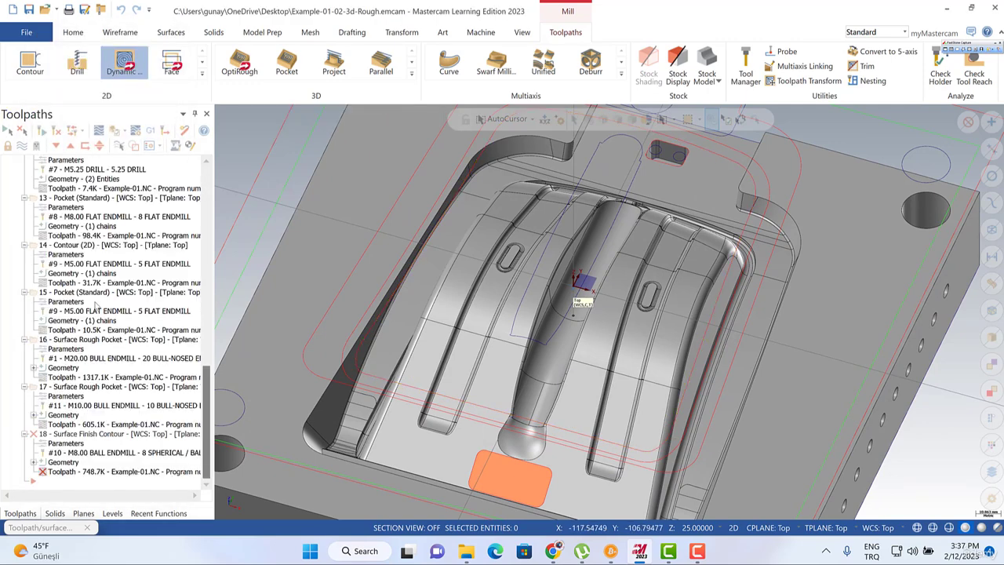
left_click(115, 318)
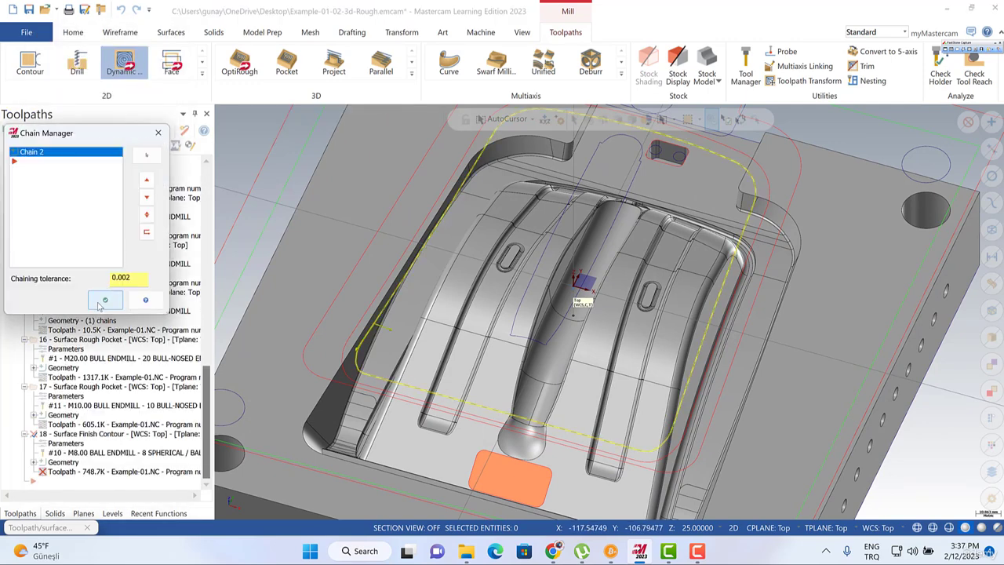
left_click(105, 301)
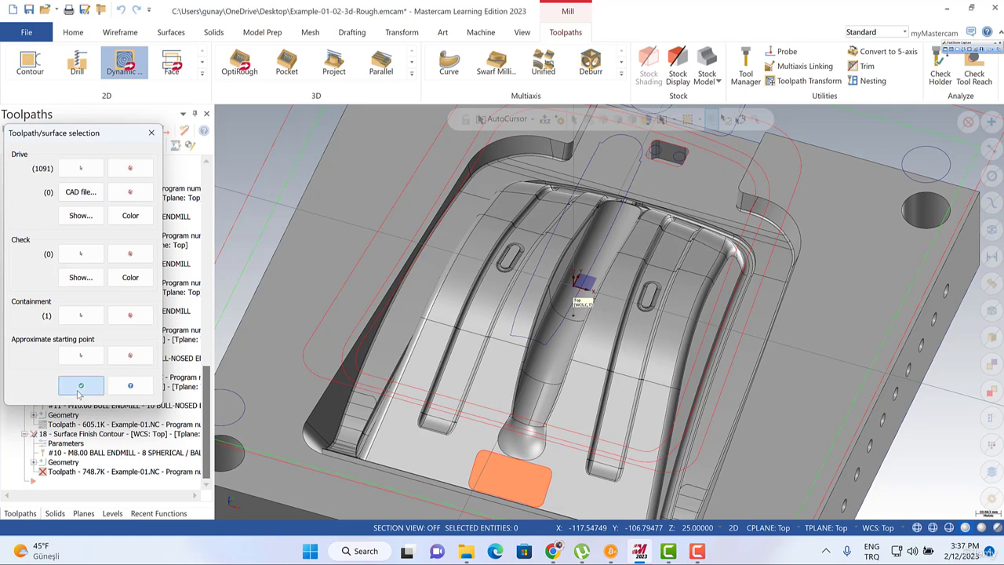
left_click(80, 385)
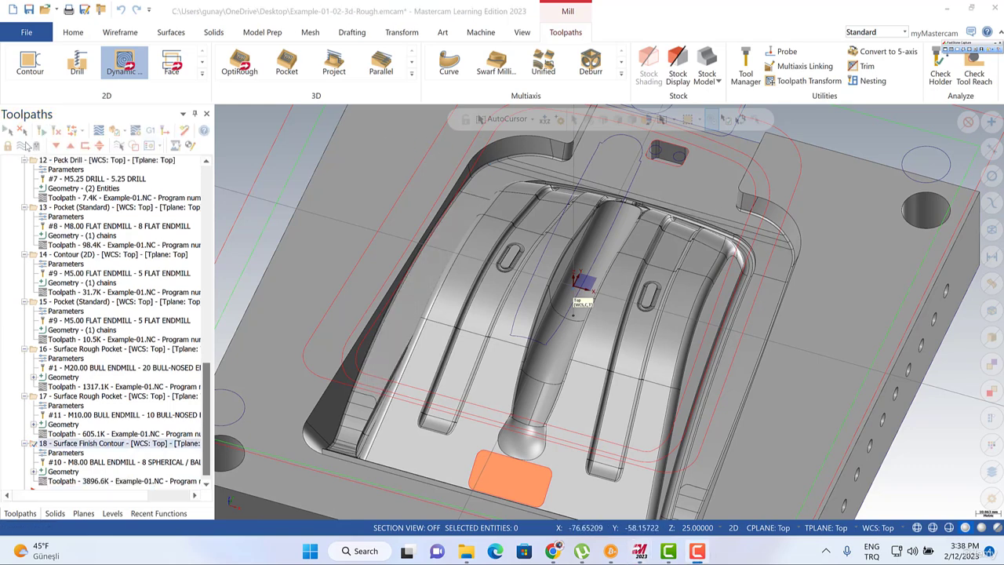
Examine the regenerated Surface Finish Contour toolpath across the whole core, then turn off its display.
scroll(684, 253, "down", 4)
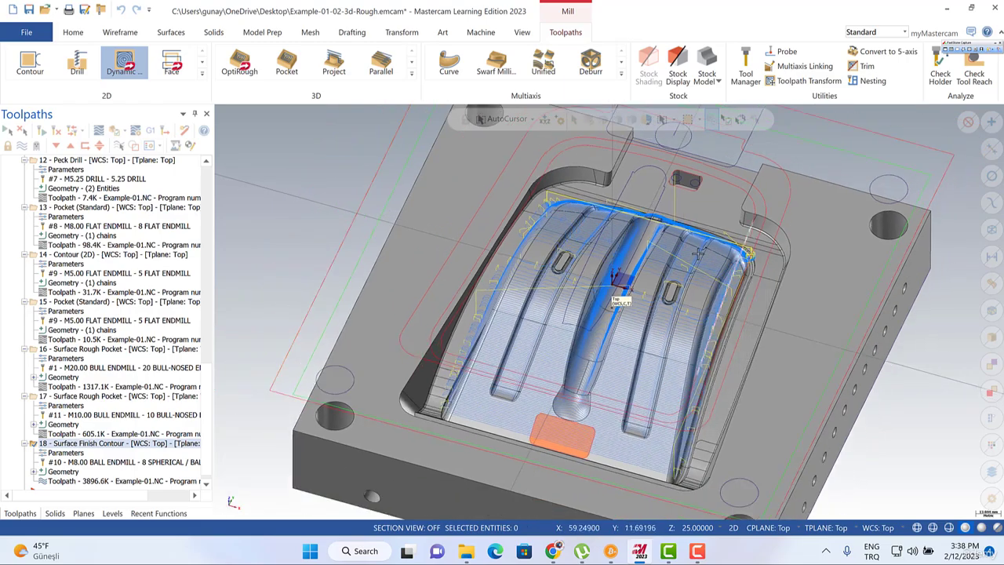
scroll(684, 253, "up", 4)
mouse_move(690, 253)
middle_mouse_down()
mouse_move(662, 280)
mouse_move(685, 240)
mouse_move(666, 229)
mouse_move(664, 244)
mouse_move(639, 251)
mouse_move(785, 243)
mouse_move(756, 230)
mouse_move(691, 280)
mouse_move(708, 193)
mouse_move(696, 249)
middle_mouse_up()
scroll(696, 248, "down", 2)
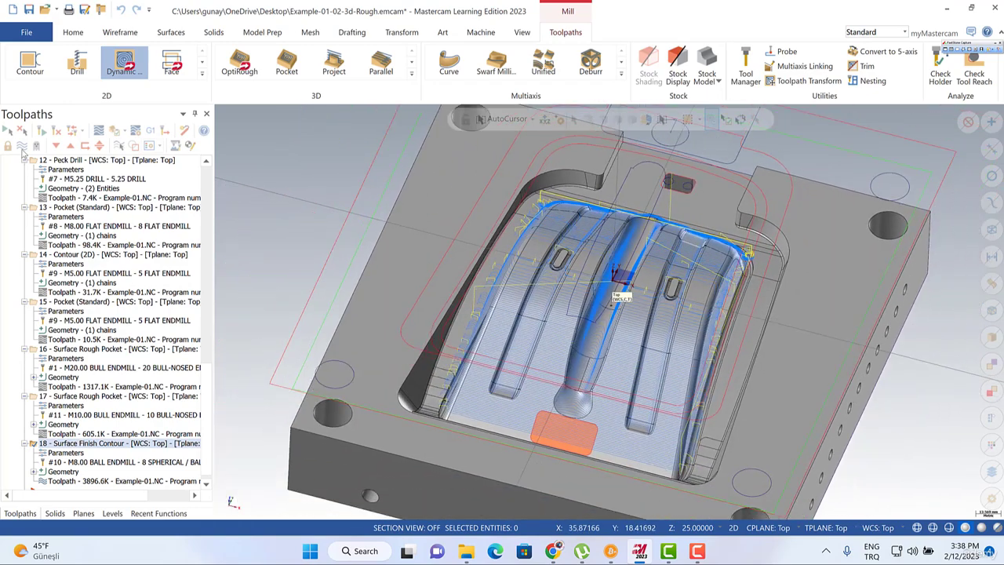
left_click(23, 148)
left_click(22, 149)
left_click(23, 148)
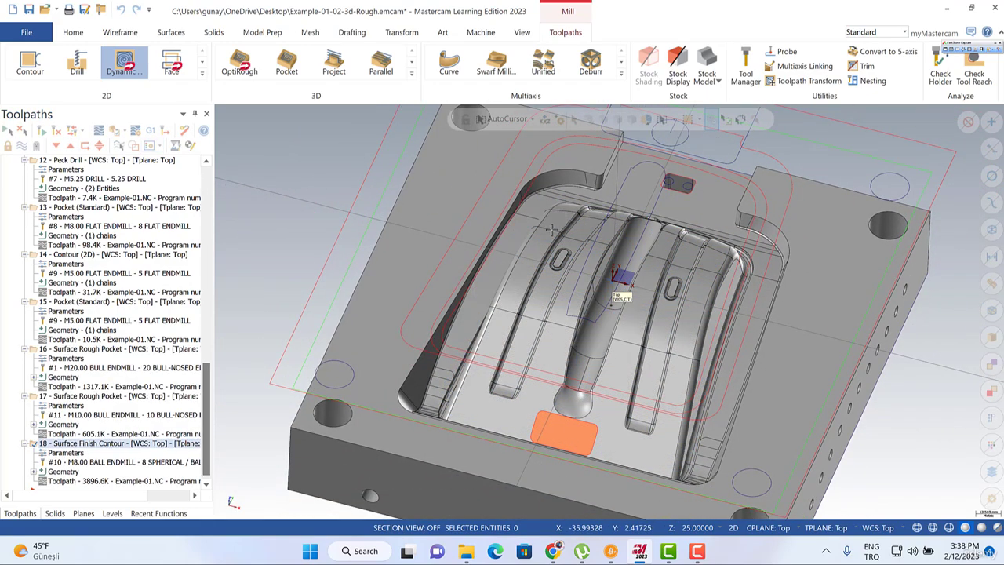
Switch to the top view and inspect the central groove and its side walls up close.
middle_click_drag(549, 219, 552, 244)
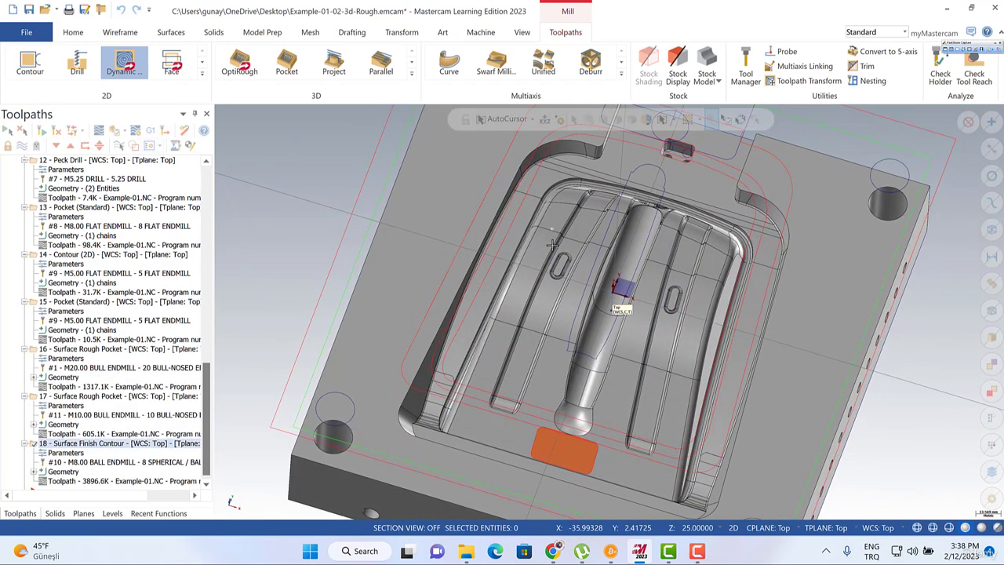
right_click(271, 128)
left_click(305, 198)
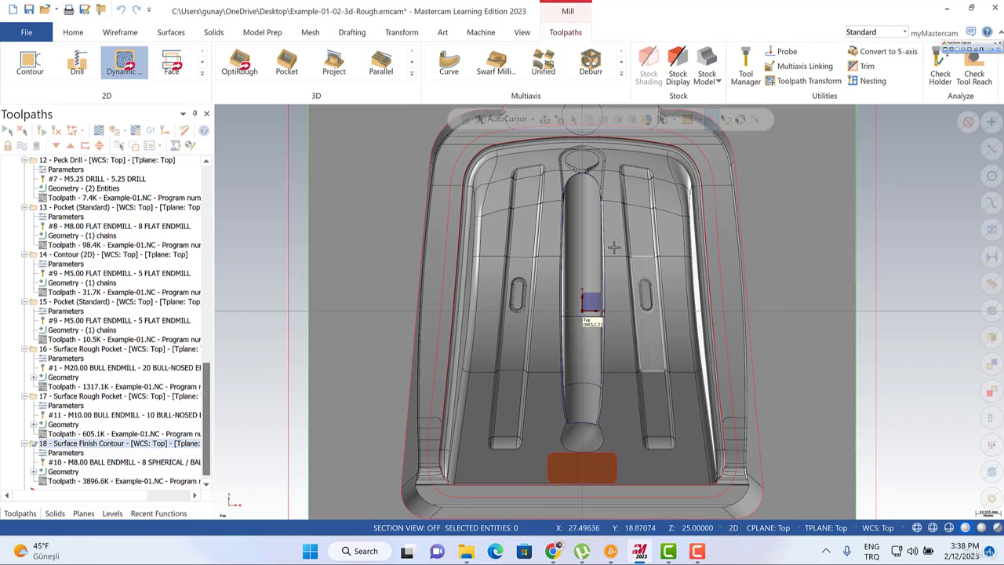
scroll(549, 259, "up", 3)
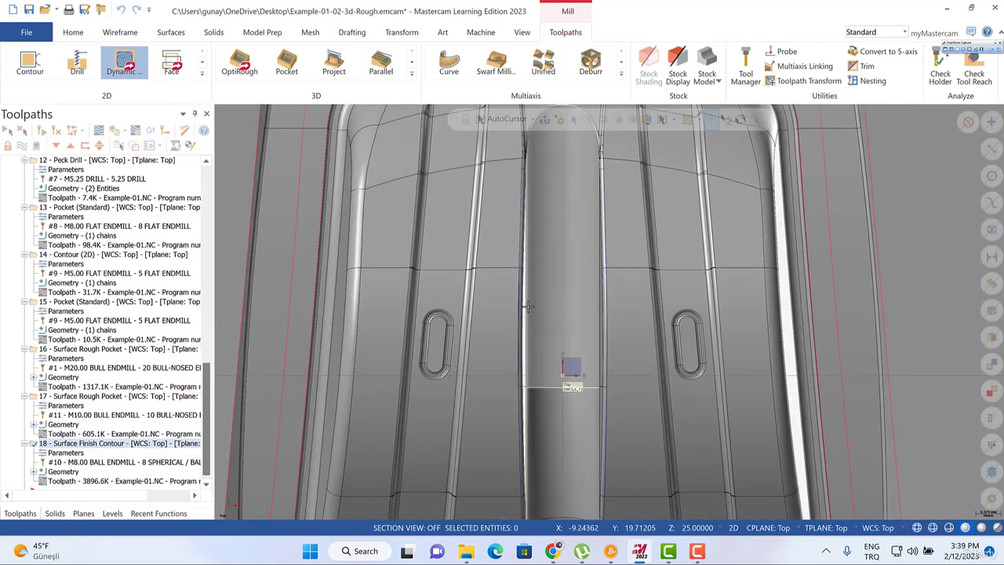
Return to a top view of the whole core and set the 2D construction depth Z to 30.
scroll(533, 310, "down", 4)
mouse_move(538, 298)
middle_mouse_down()
mouse_move(534, 315)
mouse_move(494, 284)
mouse_move(520, 248)
mouse_move(488, 262)
mouse_move(515, 277)
mouse_move(522, 177)
middle_mouse_up()
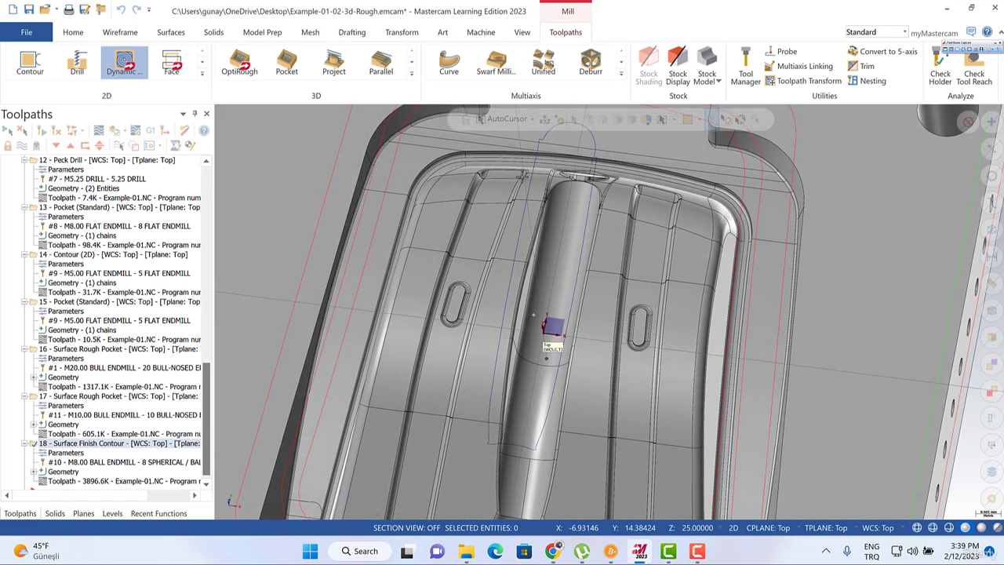
middle_click_drag(549, 235, 534, 237)
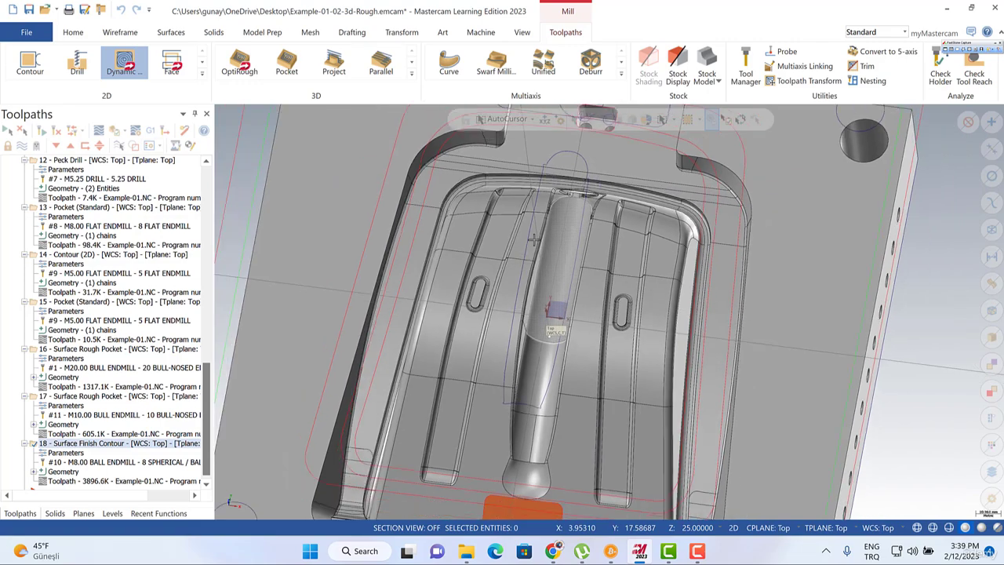
right_click(223, 141)
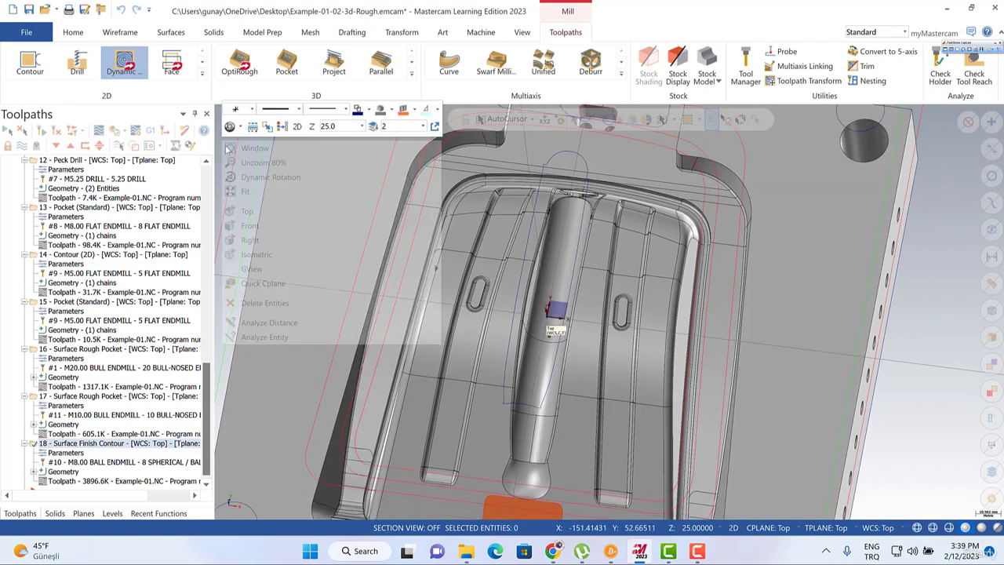
left_click(257, 193)
scroll(640, 280, "down", 3)
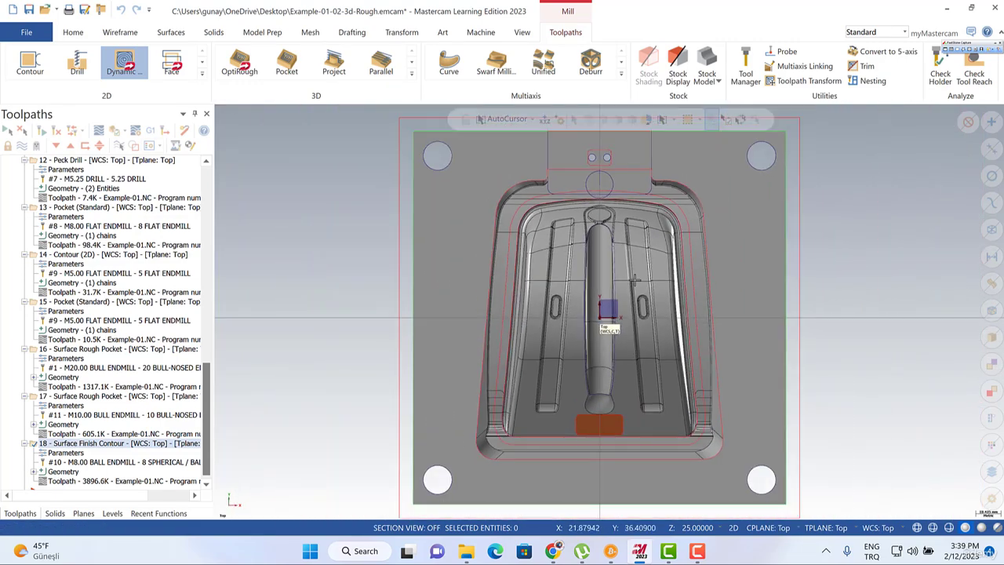
left_click(734, 530)
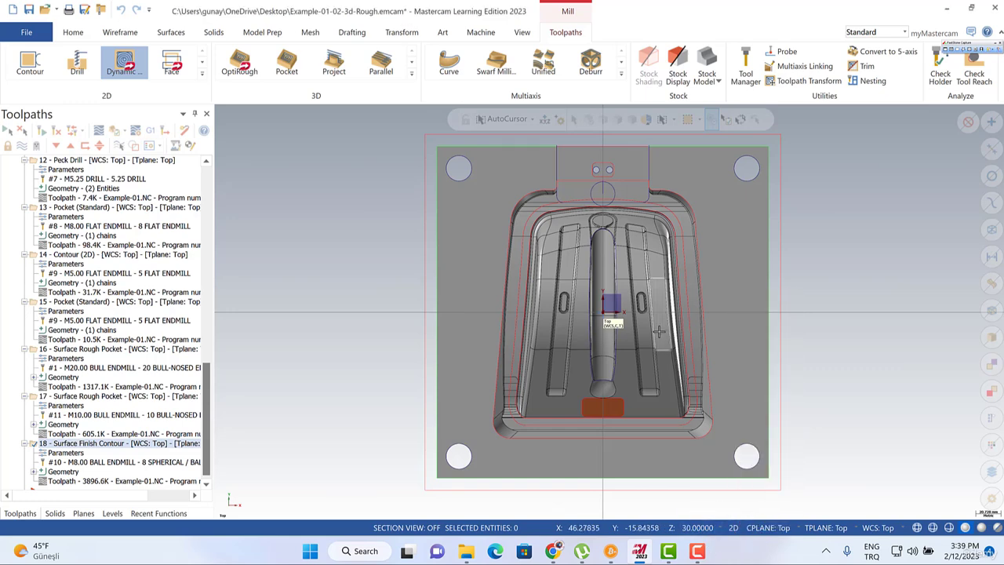
scroll(639, 281, "up", 5)
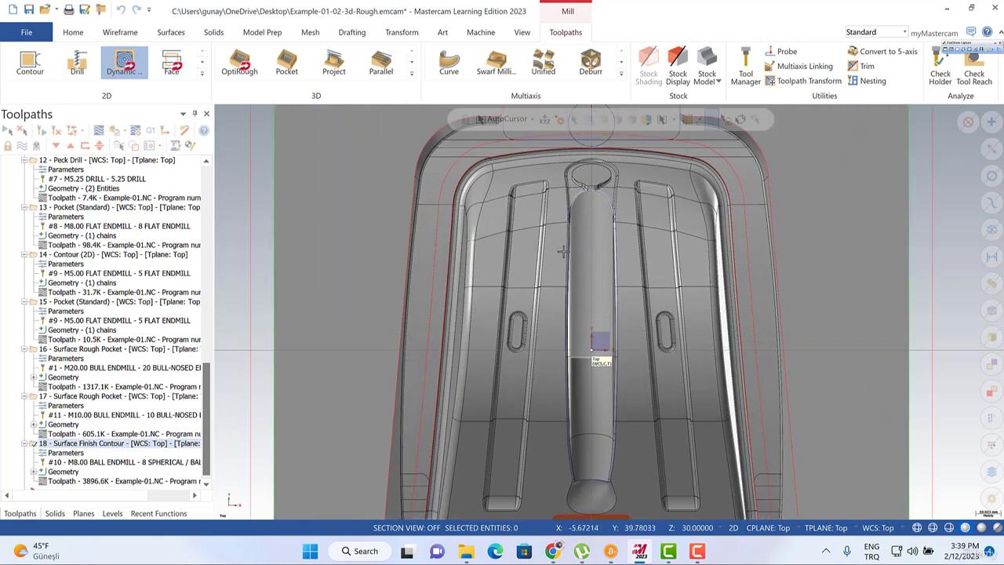
left_click(171, 33)
left_click(122, 33)
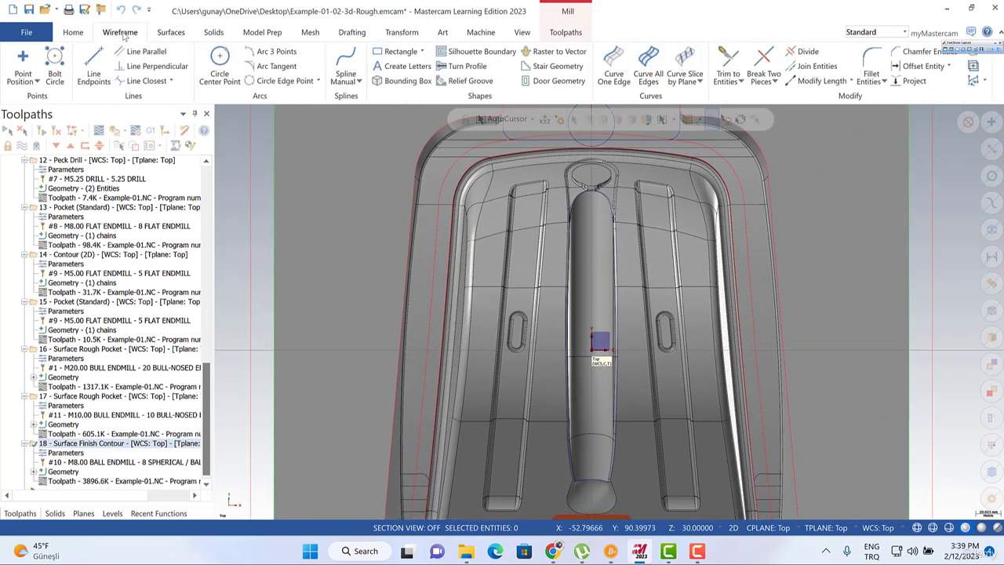
left_click(614, 69)
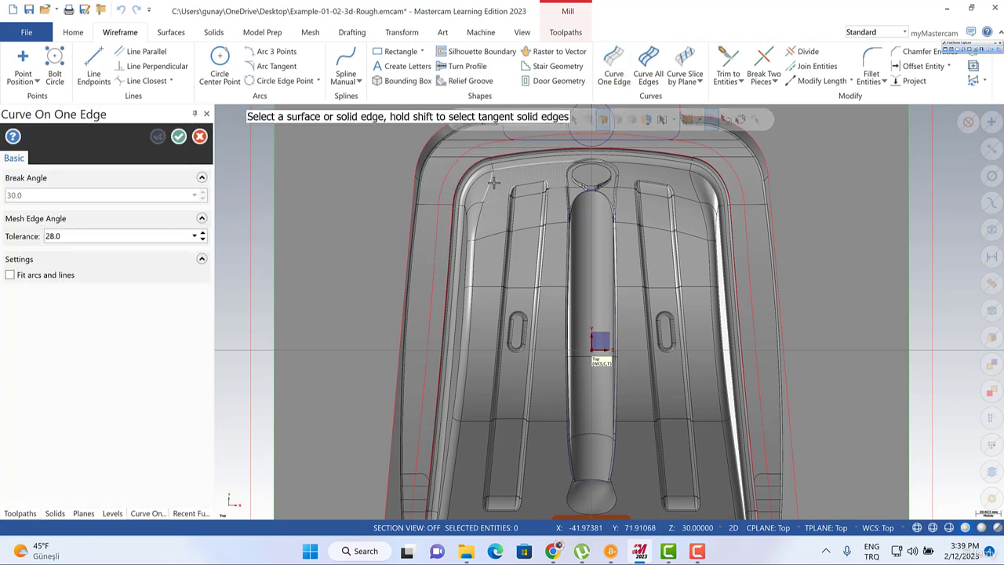
scroll(511, 147, "up", 5)
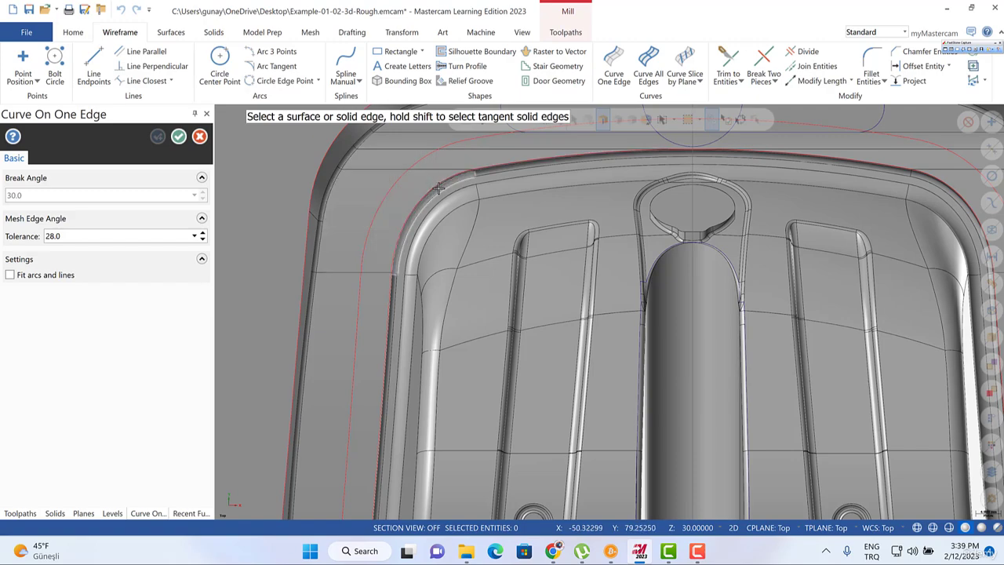
scroll(436, 182, "down", 8)
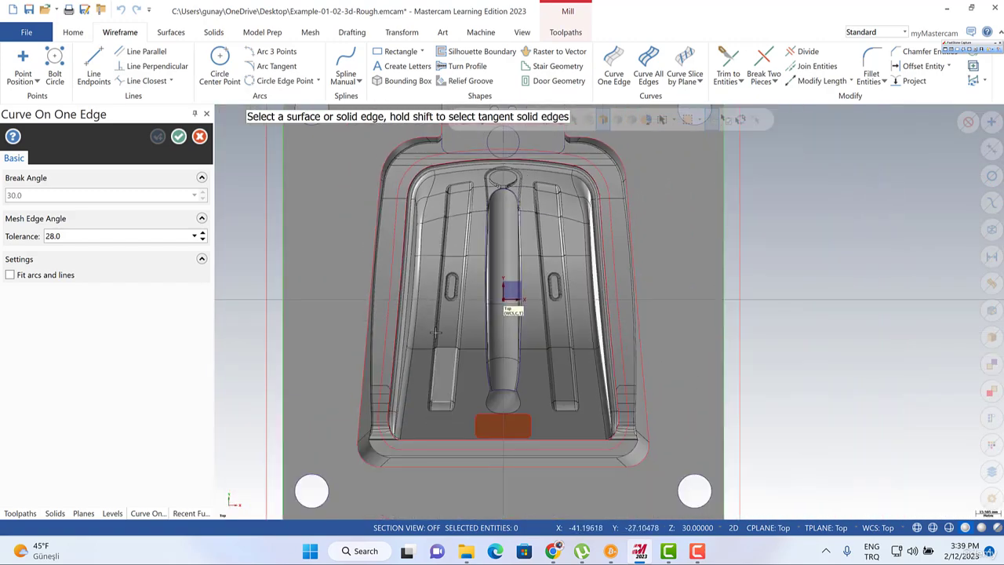
scroll(386, 410, "up", 8)
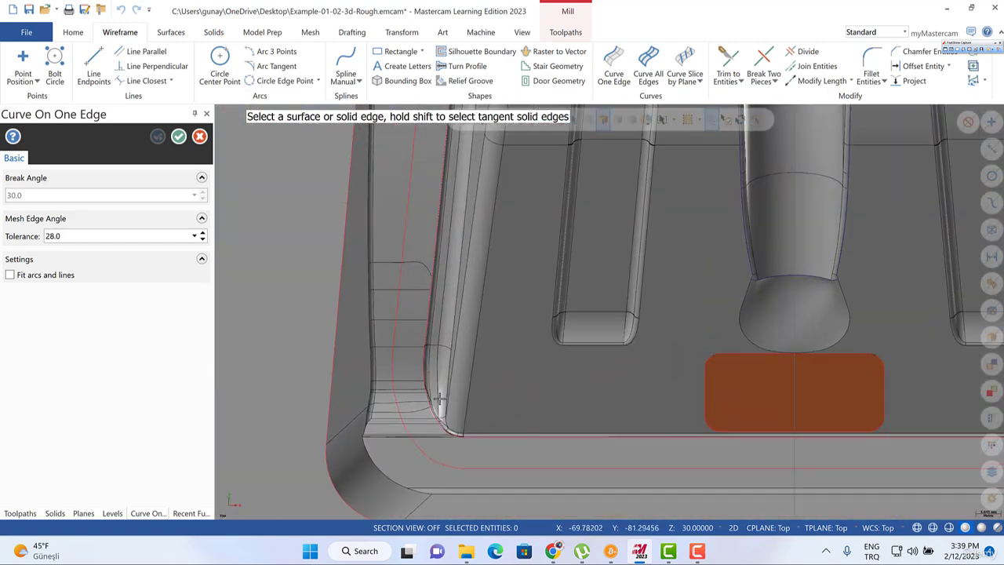
scroll(561, 363, "down", 3)
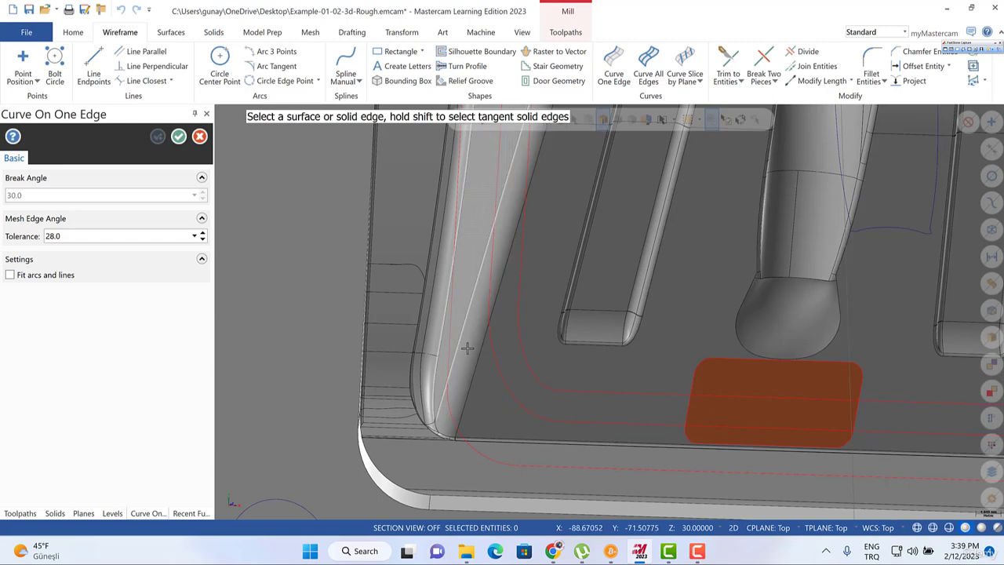
middle_click_drag(467, 348, 463, 380)
scroll(462, 380, "down", 4)
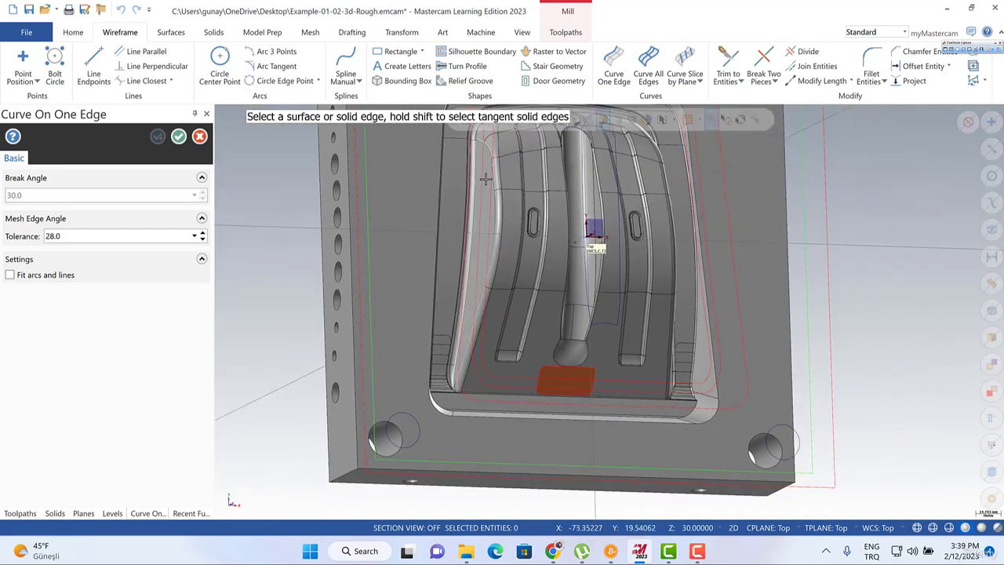
left_click(486, 167)
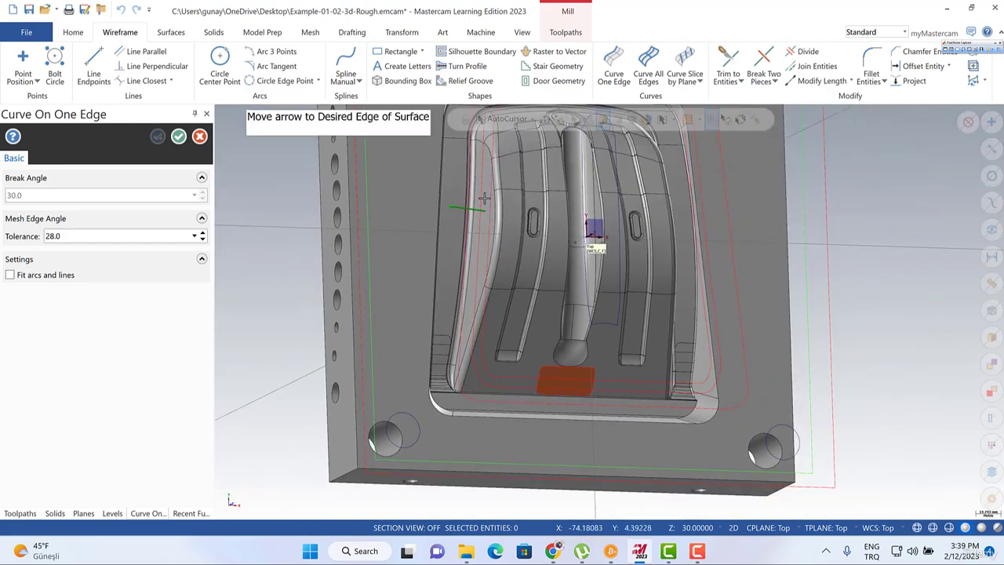
key("Escape")
key("Escape")
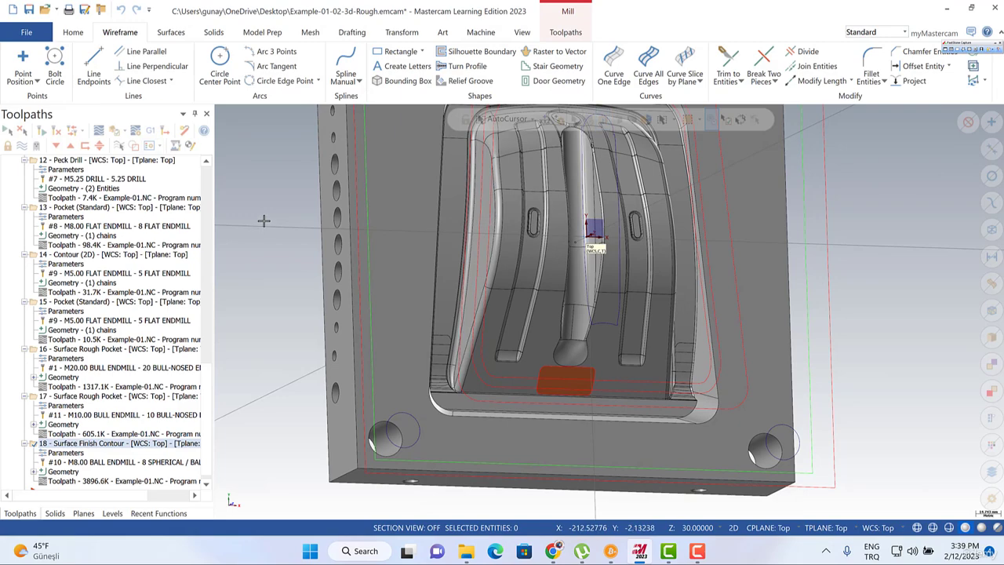
In the top view, create Curve One Edge curves on the three upper edge segments between the cavity floor and the left side wall.
right_click(264, 221)
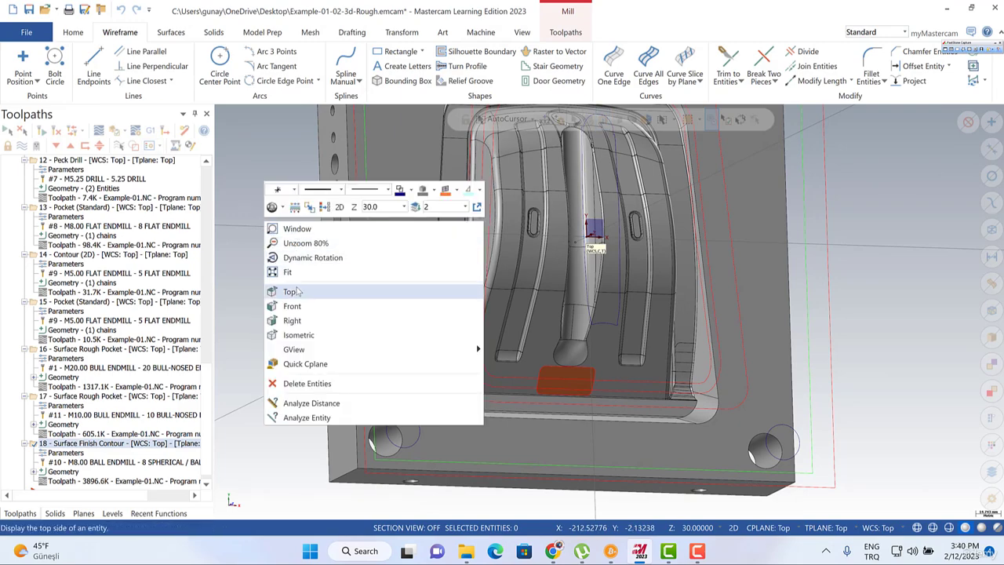
left_click(292, 292)
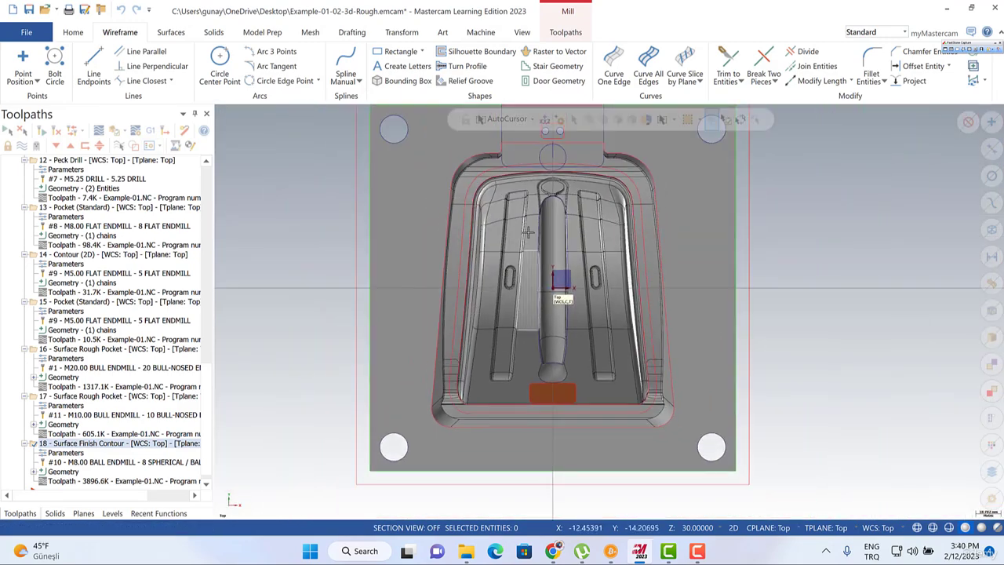
scroll(528, 232, "up", 5)
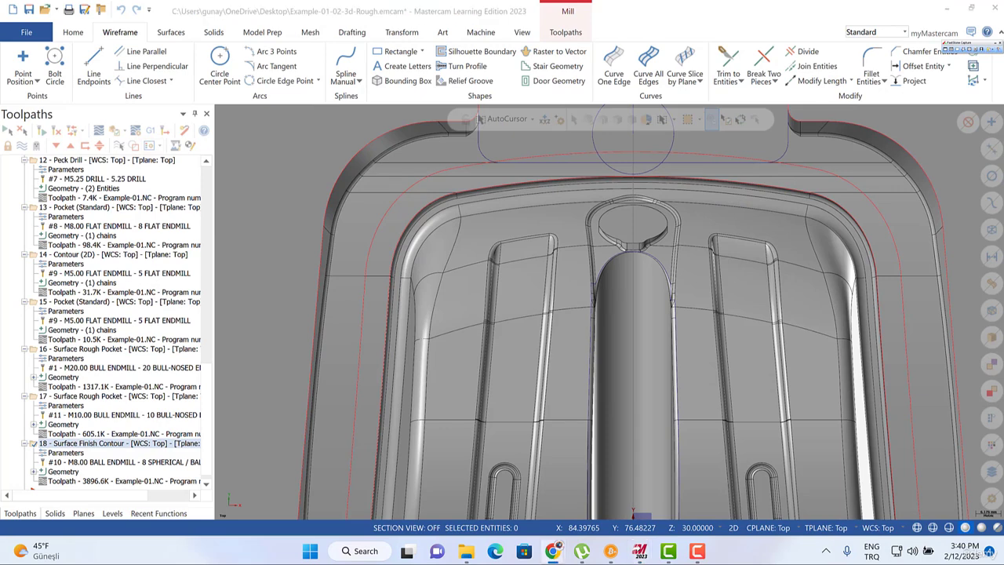
scroll(461, 259, "up", 3)
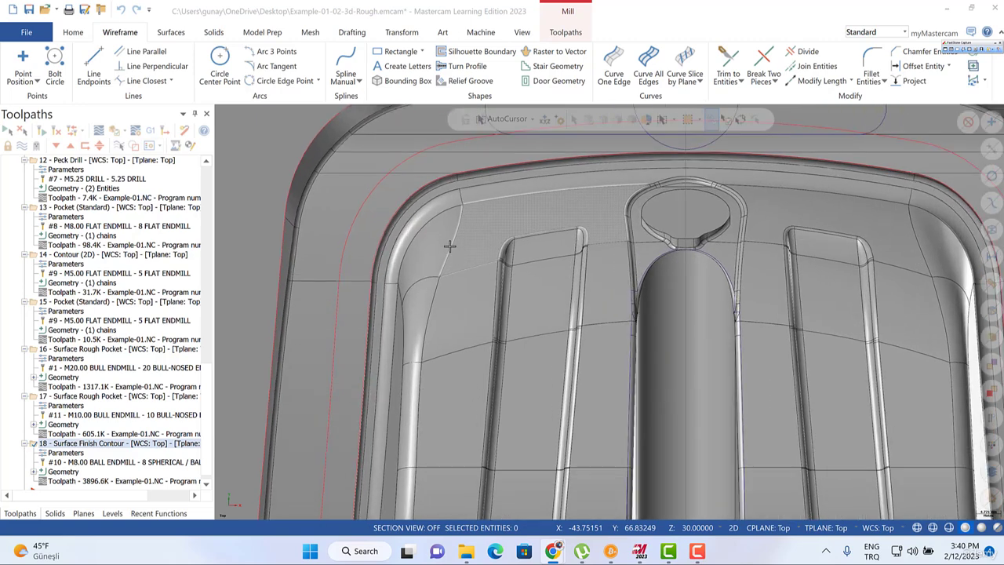
left_click(615, 63)
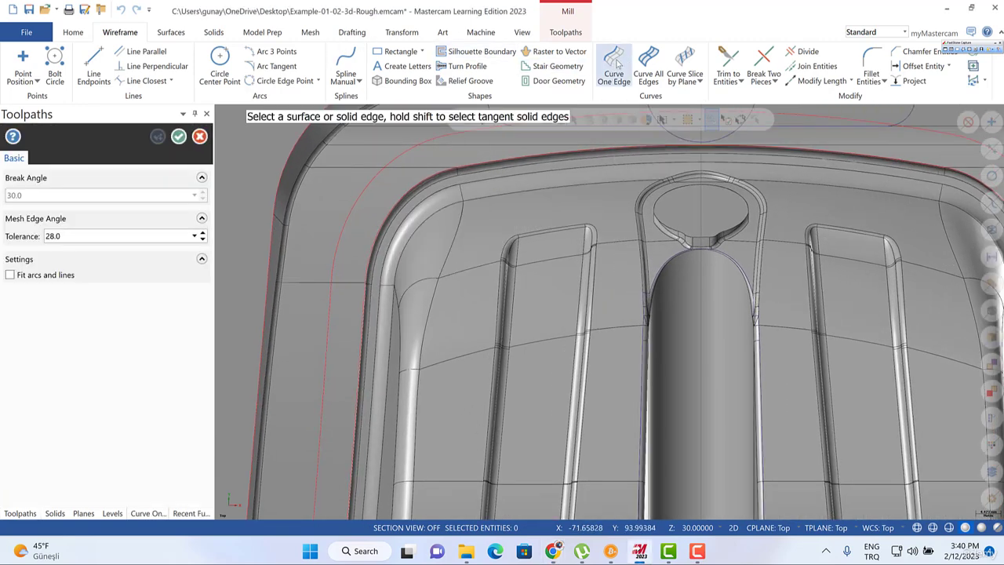
left_click(476, 238)
left_click(419, 235)
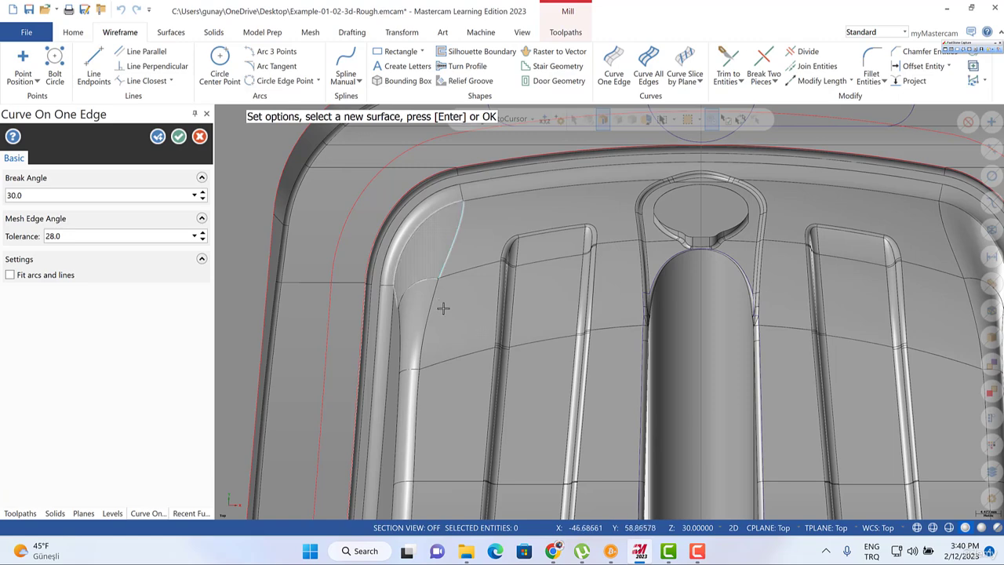
left_click(414, 312)
left_click(408, 317)
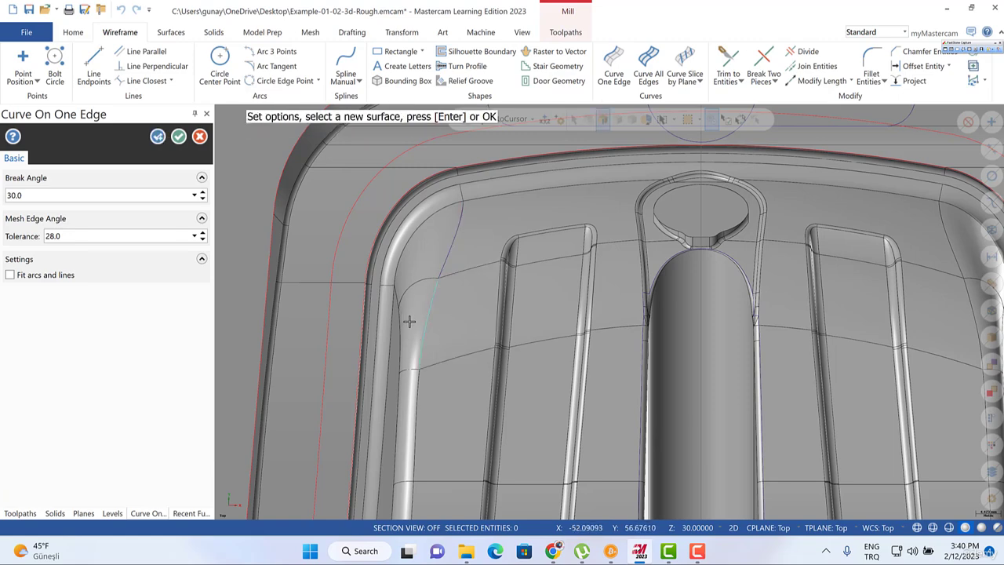
left_click(429, 408)
left_click(401, 410)
Extend the edge curves down the middle and lower segments of the left side wall to the cavity's lower-left corner.
scroll(486, 160, "down", 5)
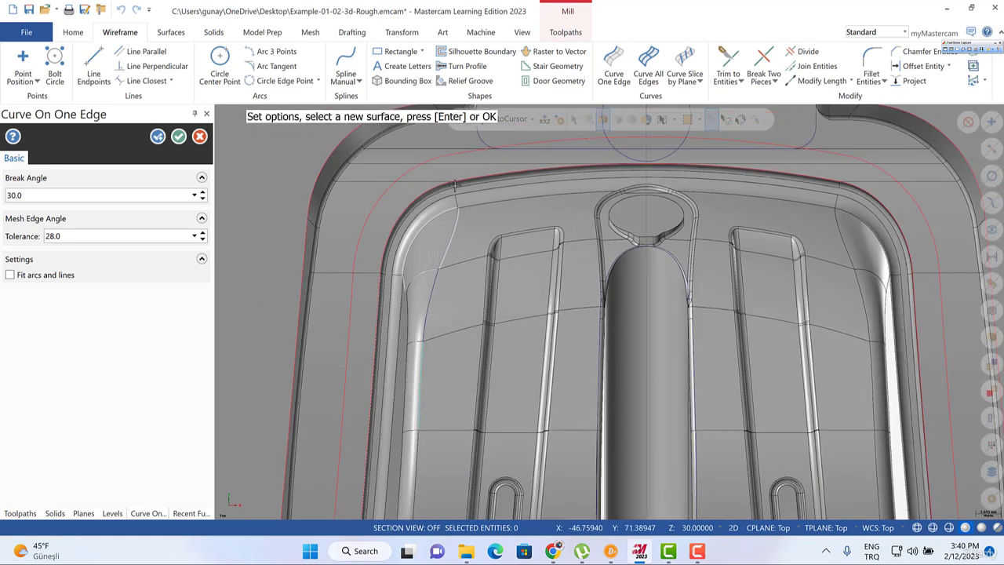
scroll(488, 161, "up", 6)
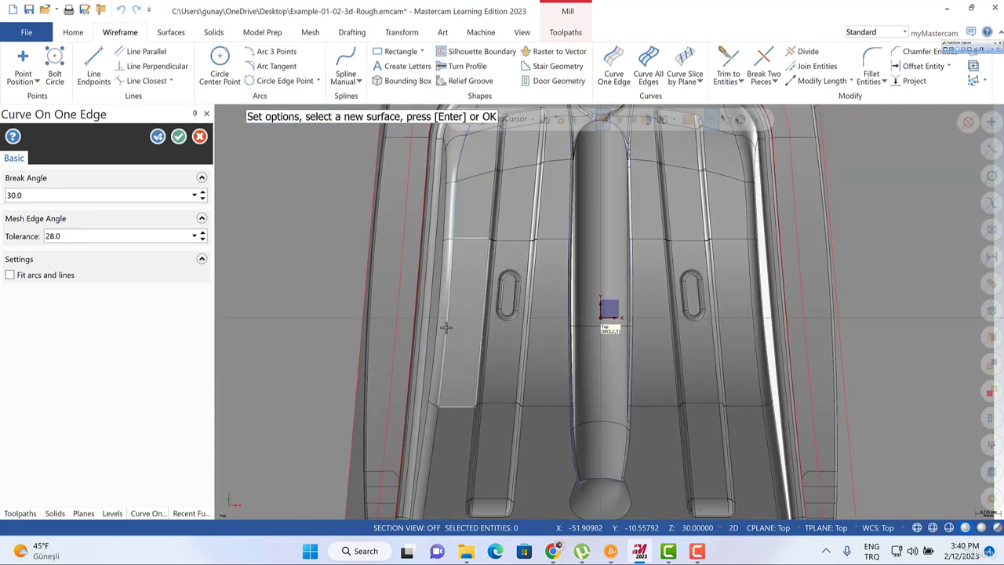
left_click(447, 263)
left_click(426, 271)
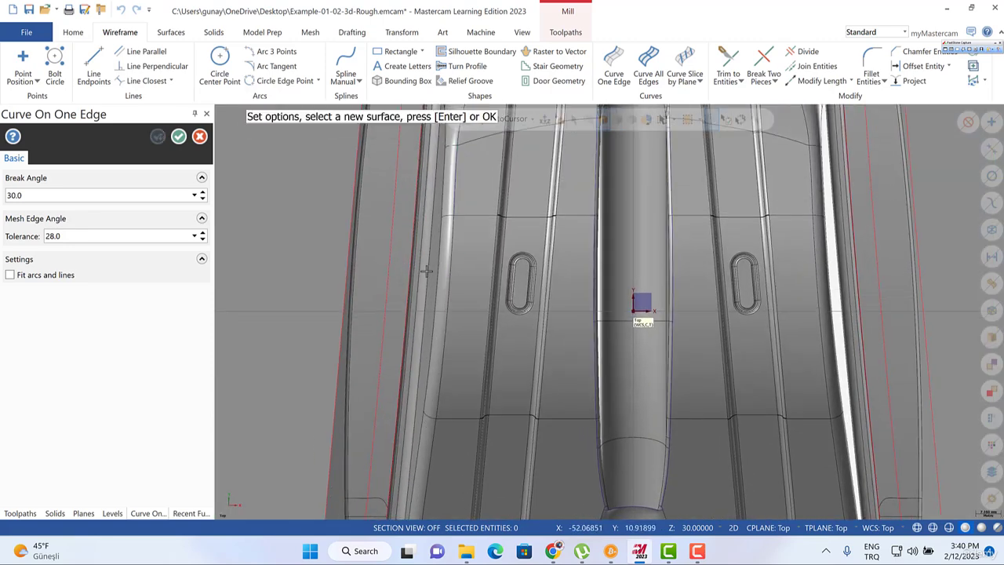
scroll(473, 188, "down", 3)
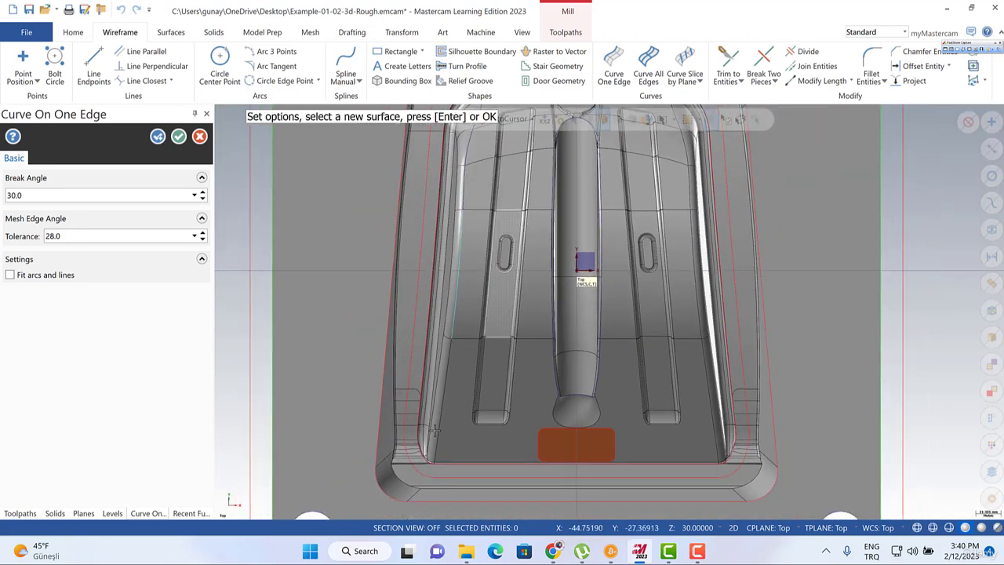
scroll(471, 372, "up", 3)
left_click(471, 372)
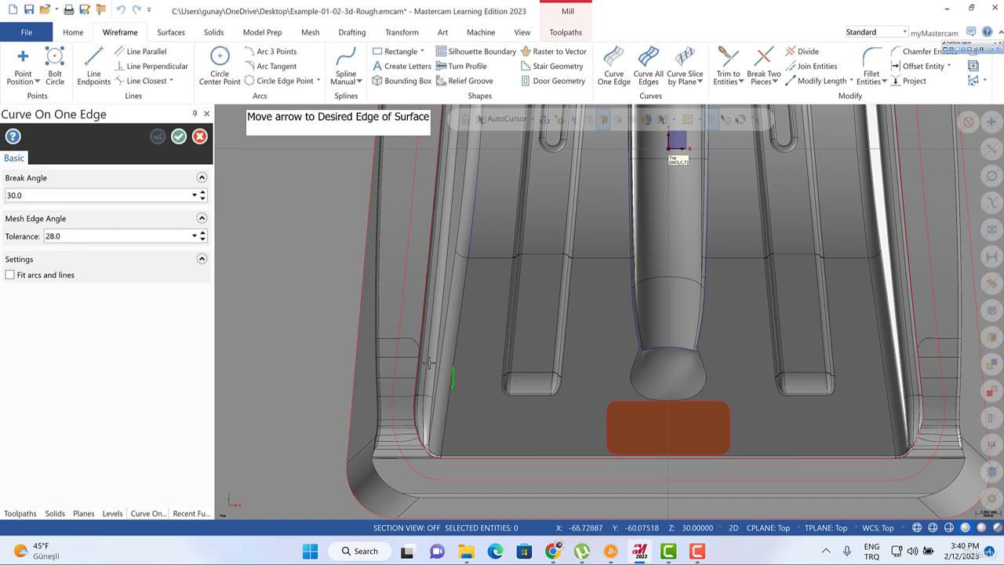
left_click(428, 362)
Create curves on the short end edges of the front rim surfaces where they meet the cavity's lower-left corner.
scroll(444, 483, "up", 5)
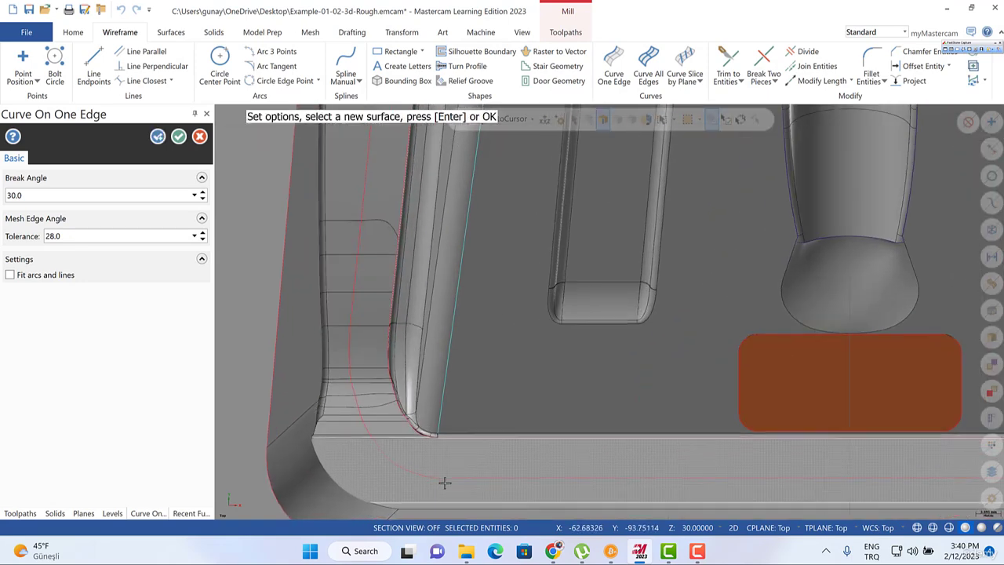
scroll(441, 461, "up", 3)
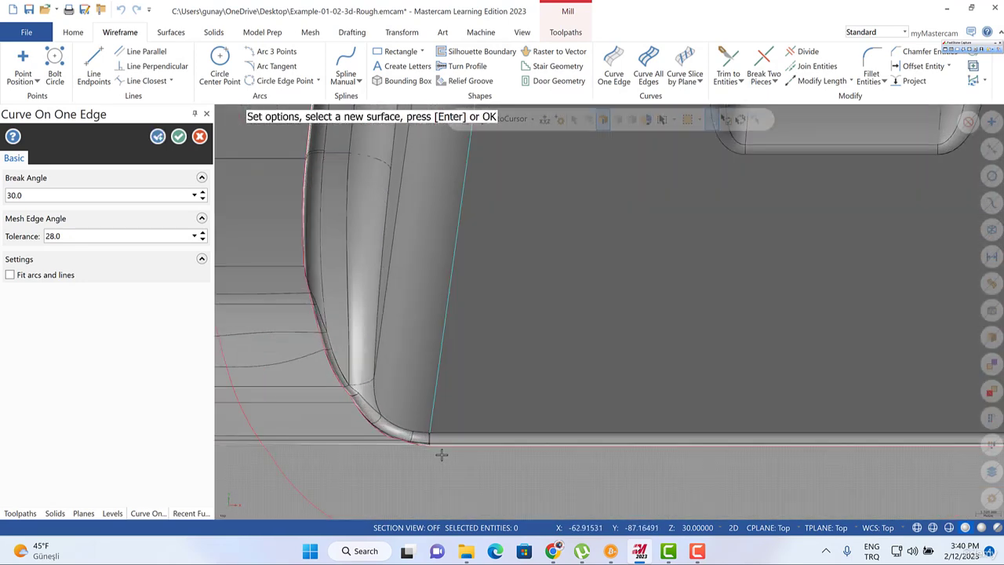
mouse_move(442, 454)
middle_mouse_down()
mouse_move(419, 465)
mouse_move(430, 448)
mouse_move(450, 455)
mouse_move(424, 460)
mouse_move(421, 448)
mouse_move(457, 379)
mouse_move(459, 349)
middle_mouse_up()
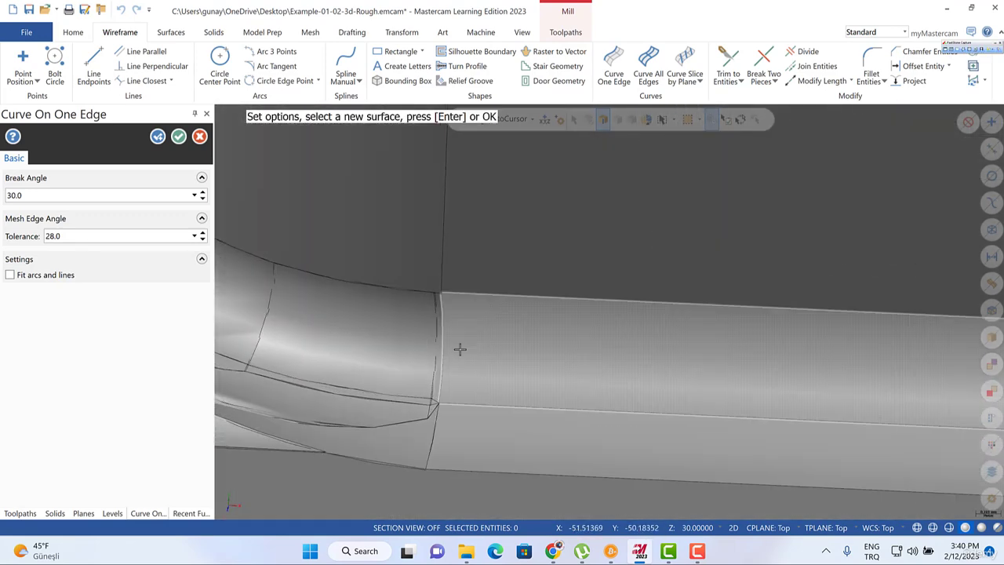
left_click(459, 349)
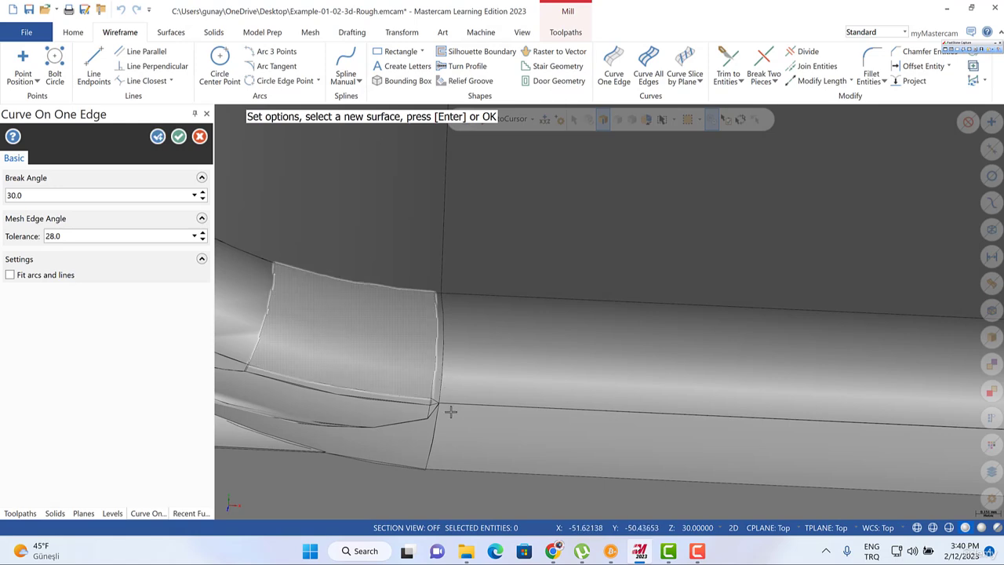
left_click(461, 438)
left_click(402, 436)
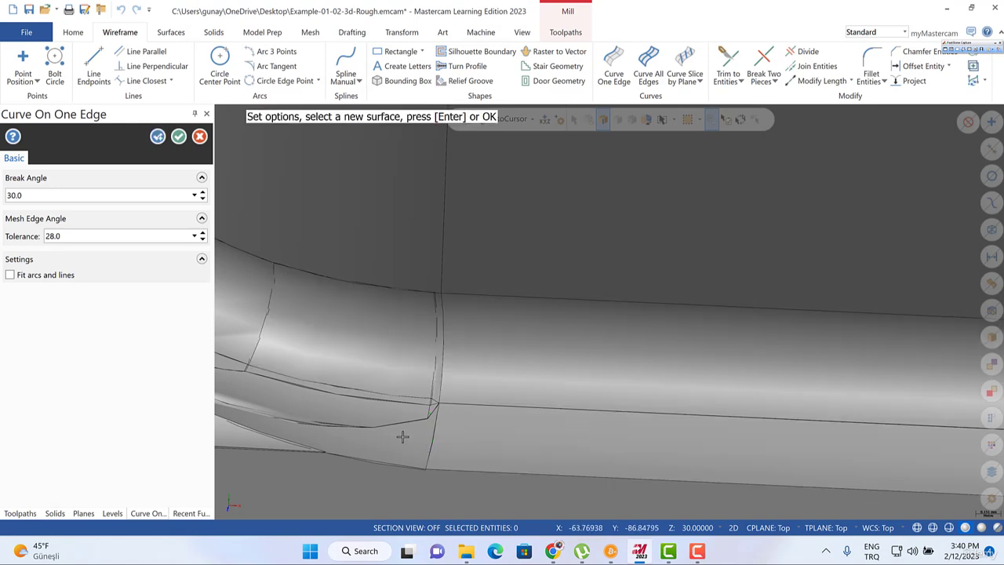
scroll(421, 419, "down", 10)
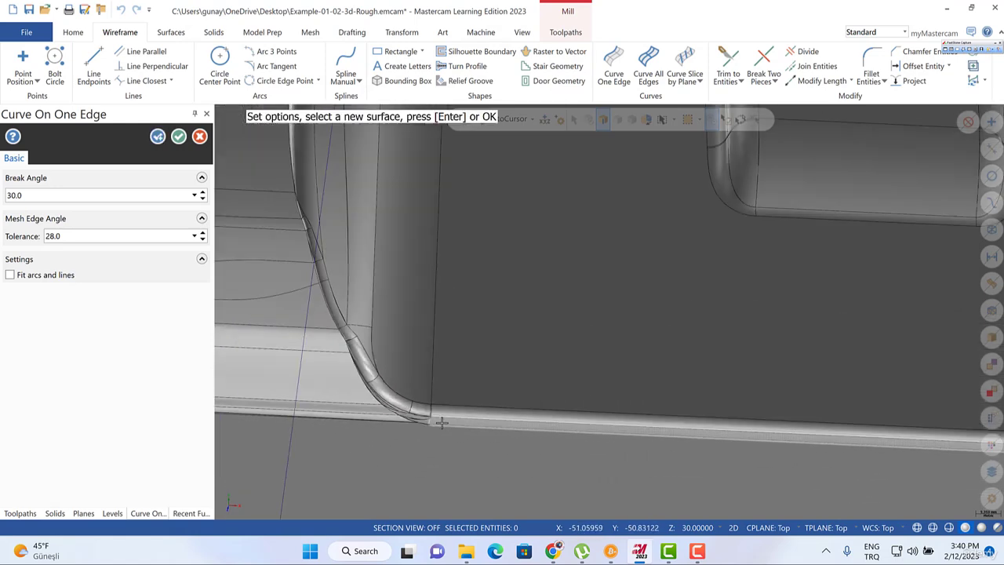
scroll(441, 423, "down", 10)
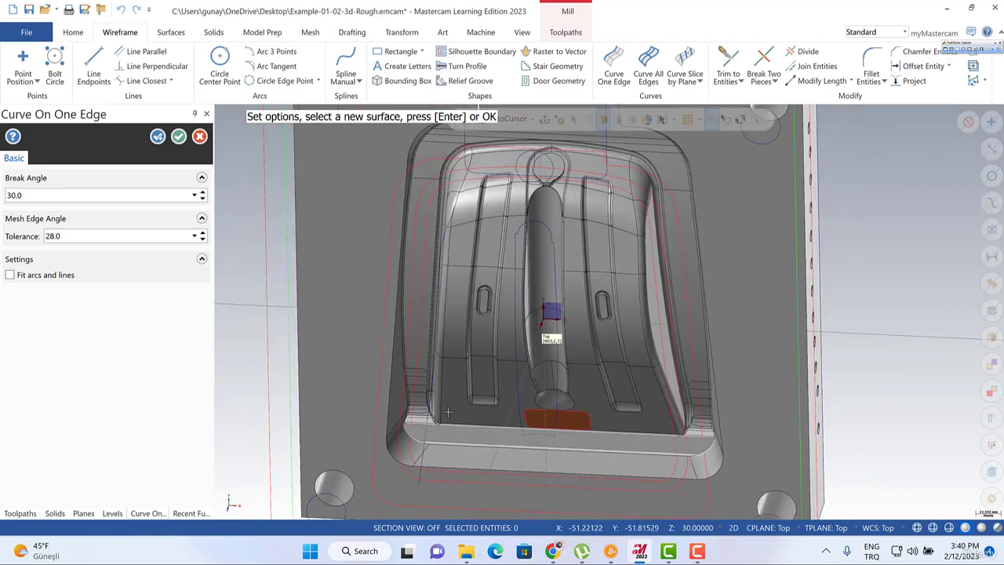
mouse_move(447, 378)
middle_mouse_down()
mouse_move(419, 311)
mouse_move(464, 388)
middle_mouse_up()
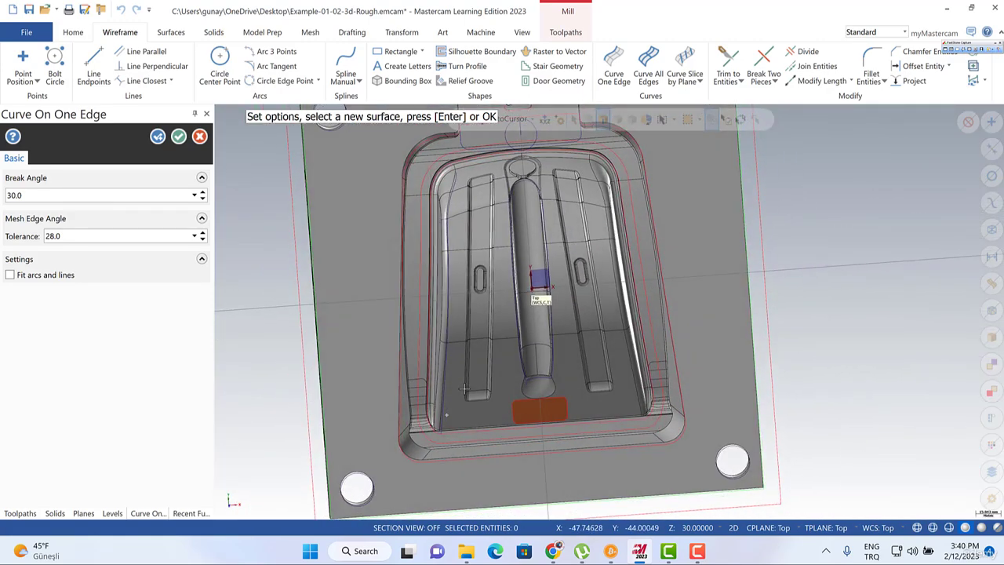
Examine from the top view how the edge curves end at the cavity's lower-left corner, and finish the Curve One Edge command.
right_click(238, 284)
left_click(262, 358)
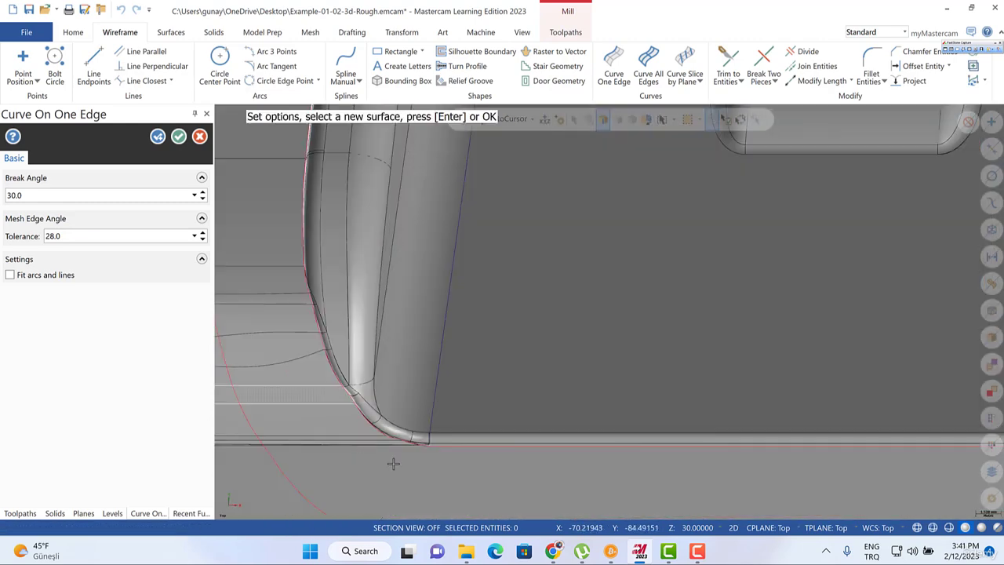
scroll(441, 457, "up", 3)
scroll(436, 426, "up", 2)
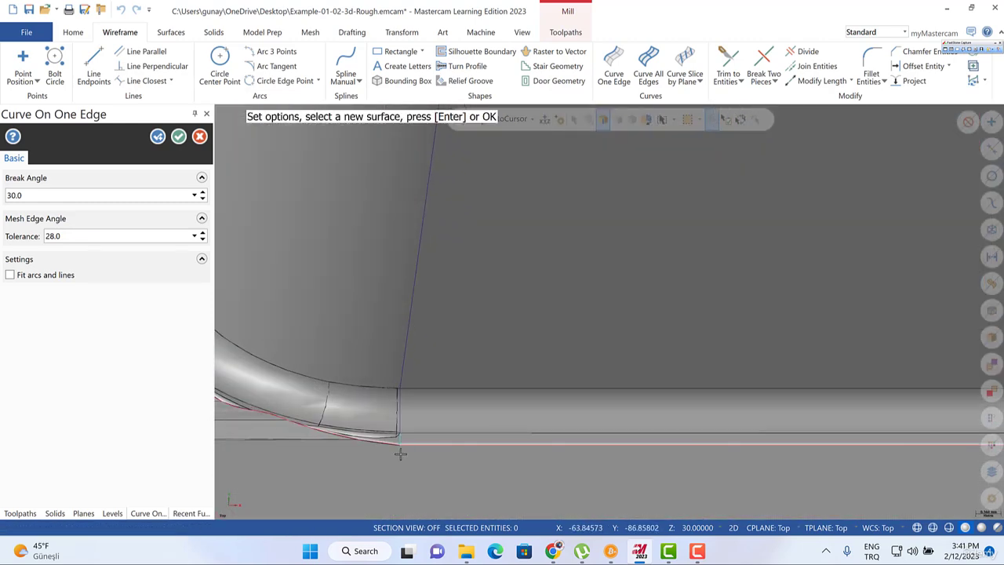
scroll(422, 462, "down", 5)
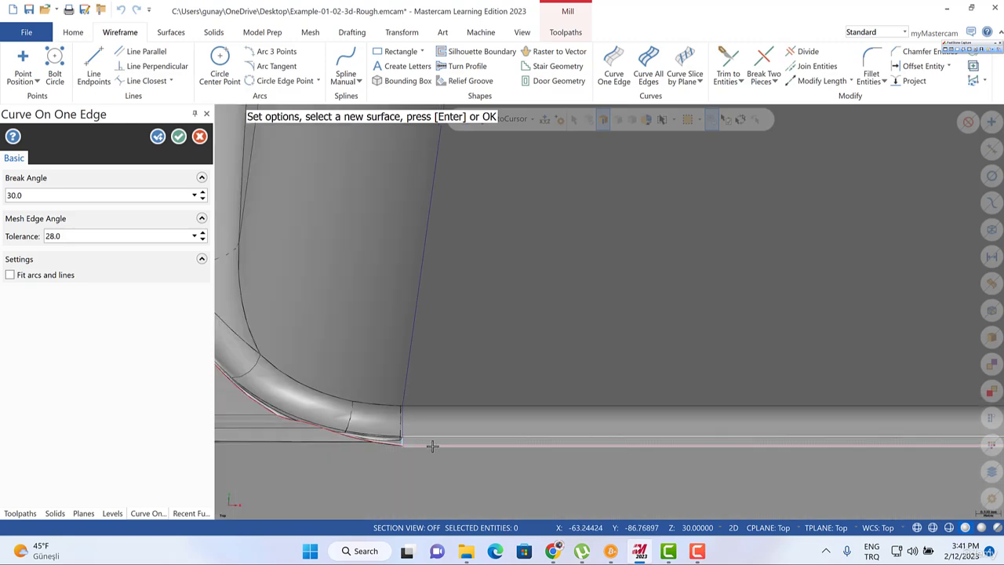
middle_click_drag(455, 435, 464, 421)
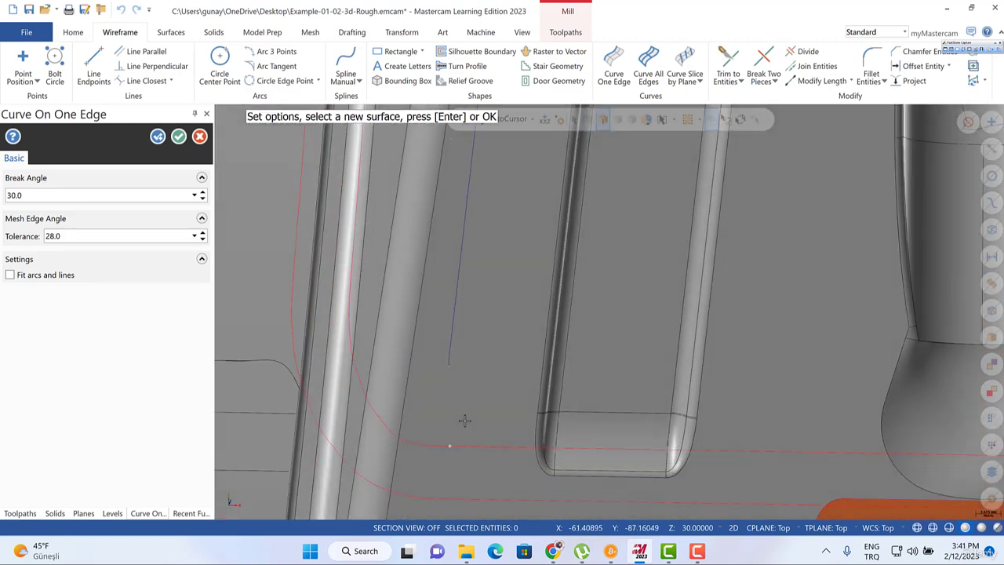
key("Escape")
left_click(666, 449)
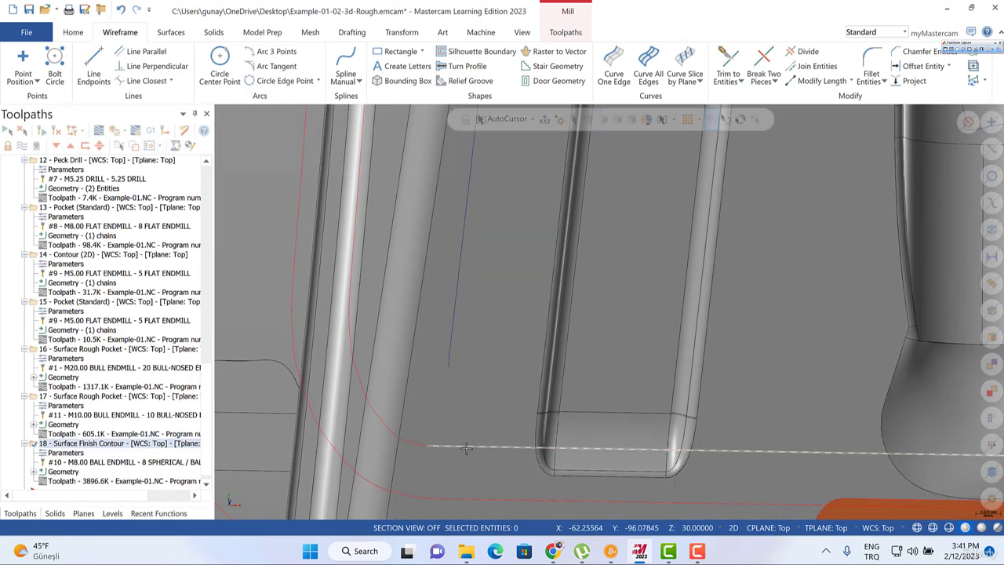
scroll(447, 372, "down", 6)
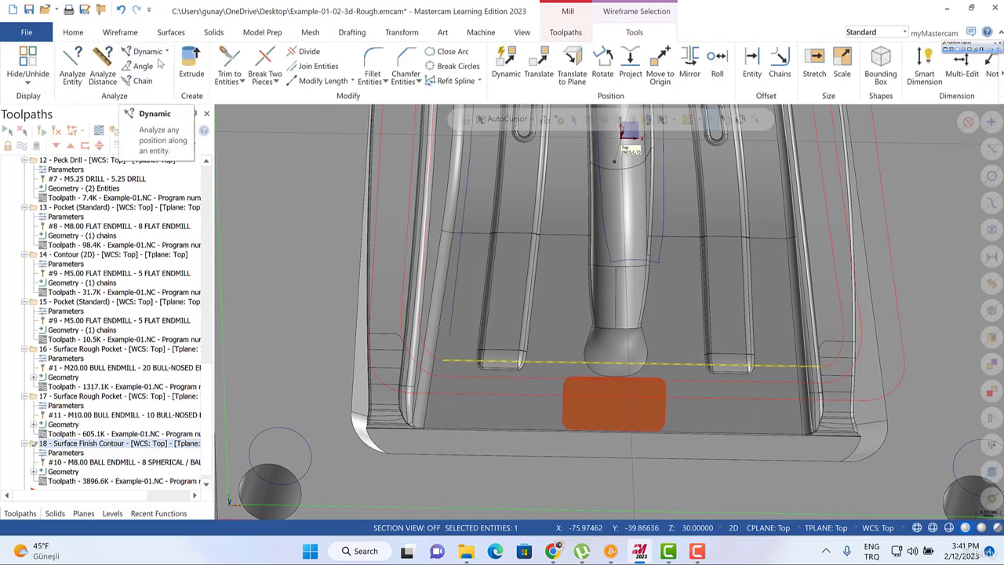
key("Escape")
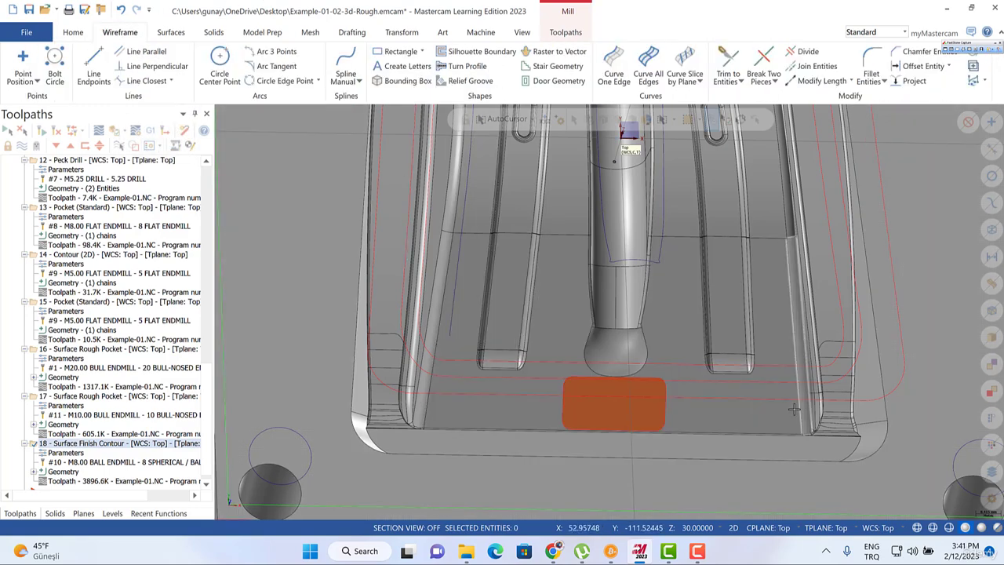
Create a Curve One Edge curve along the cavity floor's edge with the right side wall, ending at the lower-right corner.
middle_click_drag(778, 414, 779, 421)
scroll(823, 456, "up", 10)
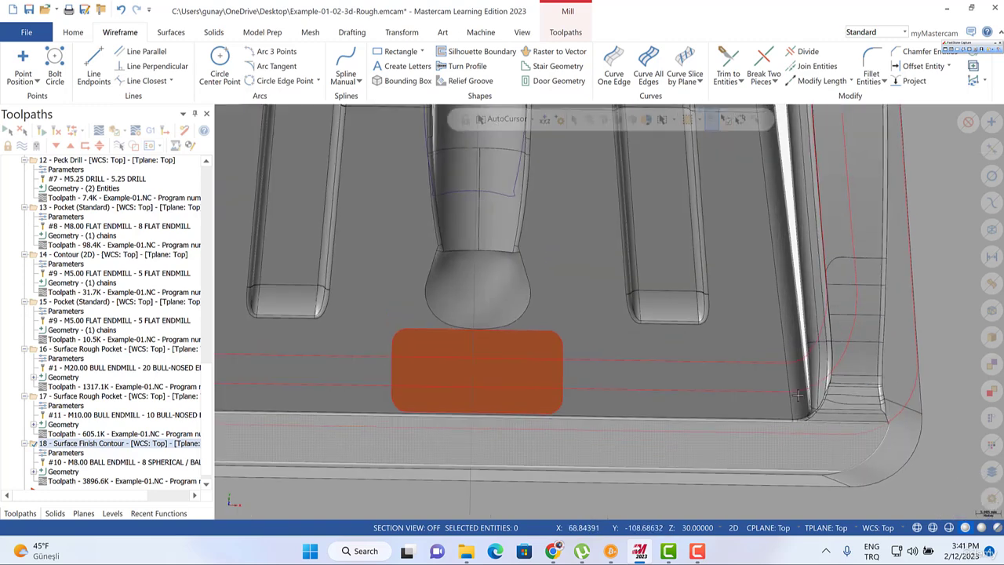
mouse_move(797, 405)
middle_mouse_down()
mouse_move(767, 486)
mouse_move(768, 457)
middle_mouse_up()
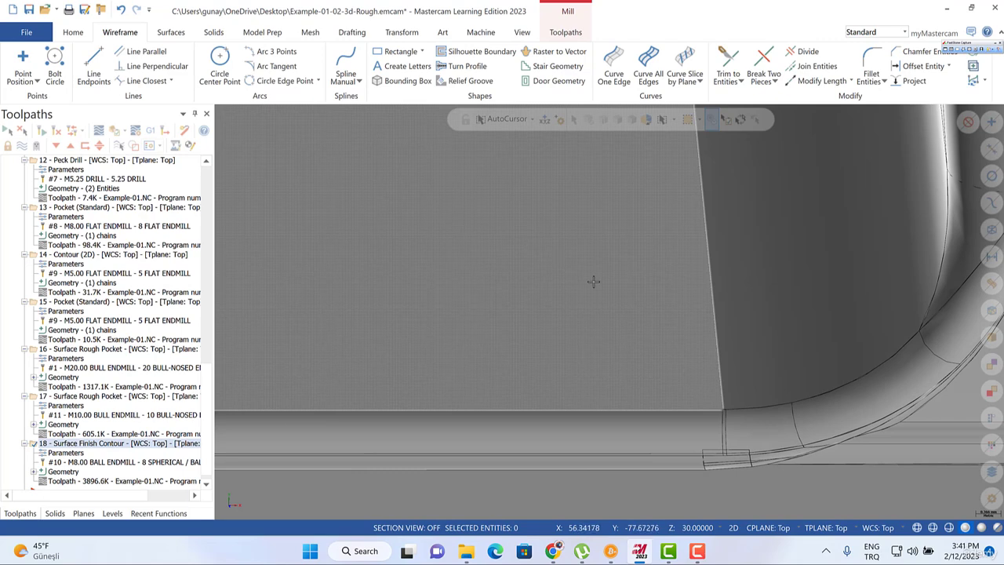
scroll(690, 368, "down", 5)
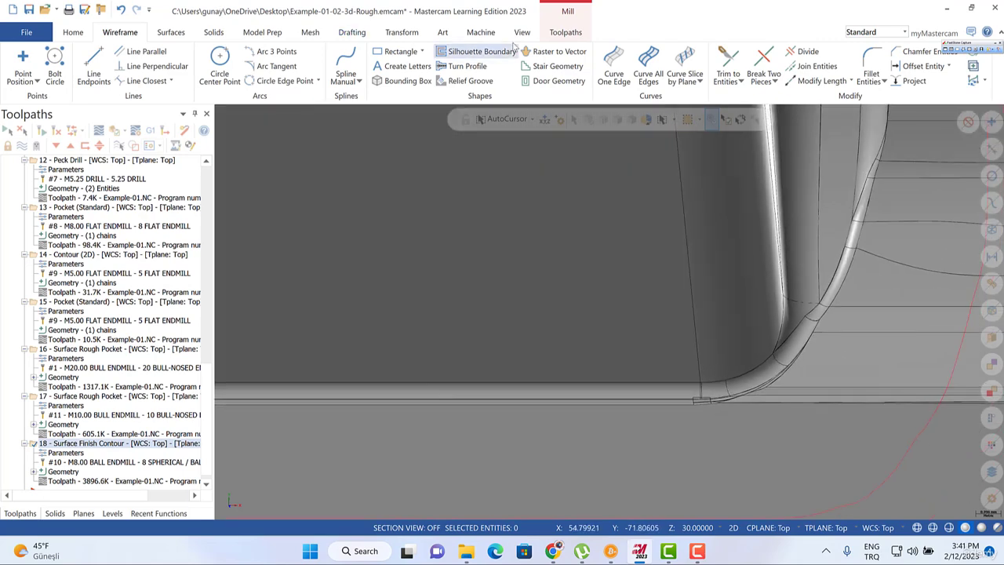
left_click(613, 66)
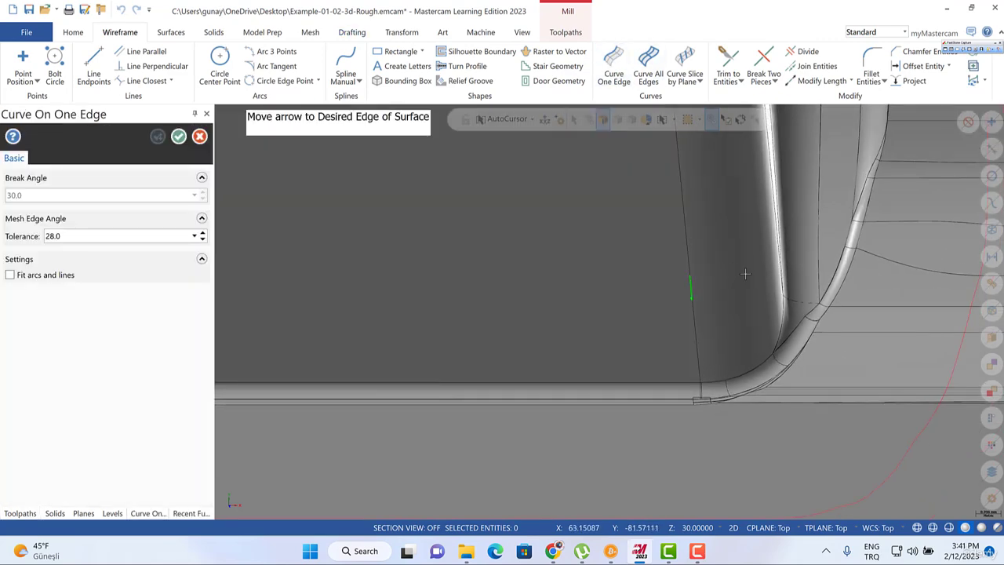
left_click(745, 274)
scroll(663, 264, "down", 3)
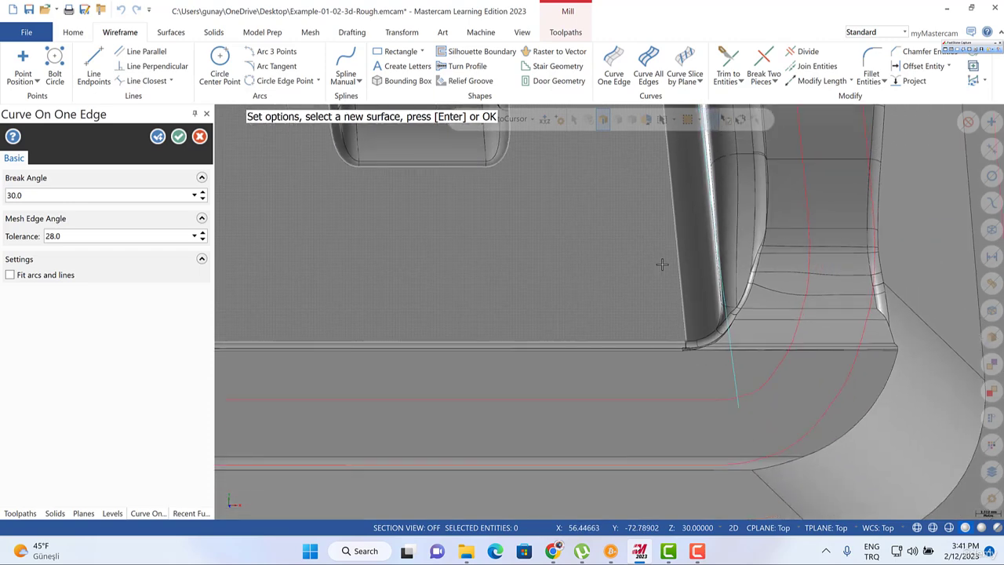
Create a Curve One Edge curve along the long outer edge of the front rim surface and finish the command.
scroll(716, 349, "down", 2)
middle_click_drag(311, 297, 466, 340)
scroll(548, 337, "up", 5)
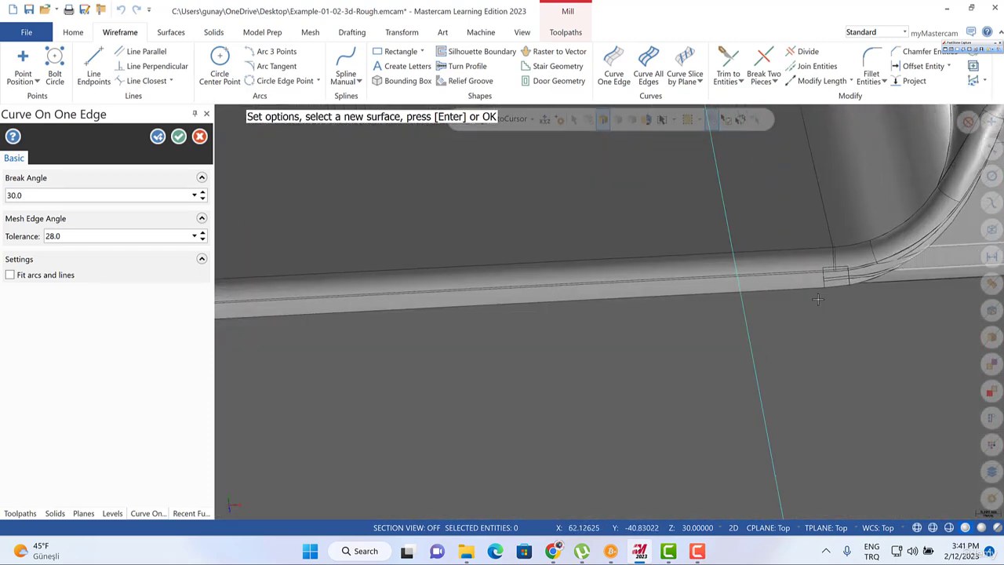
middle_click_drag(818, 299, 771, 316)
left_click(751, 351)
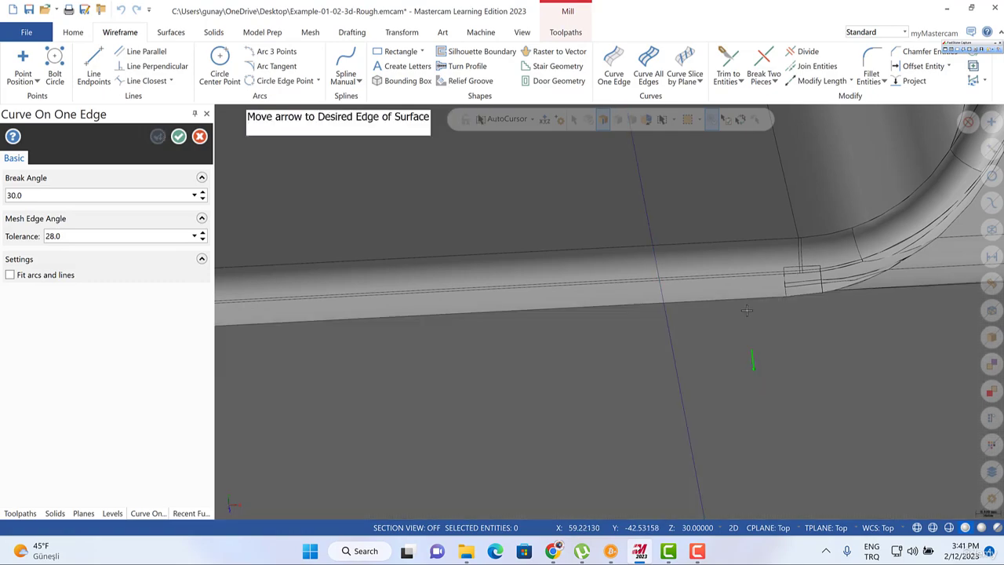
left_click(739, 250)
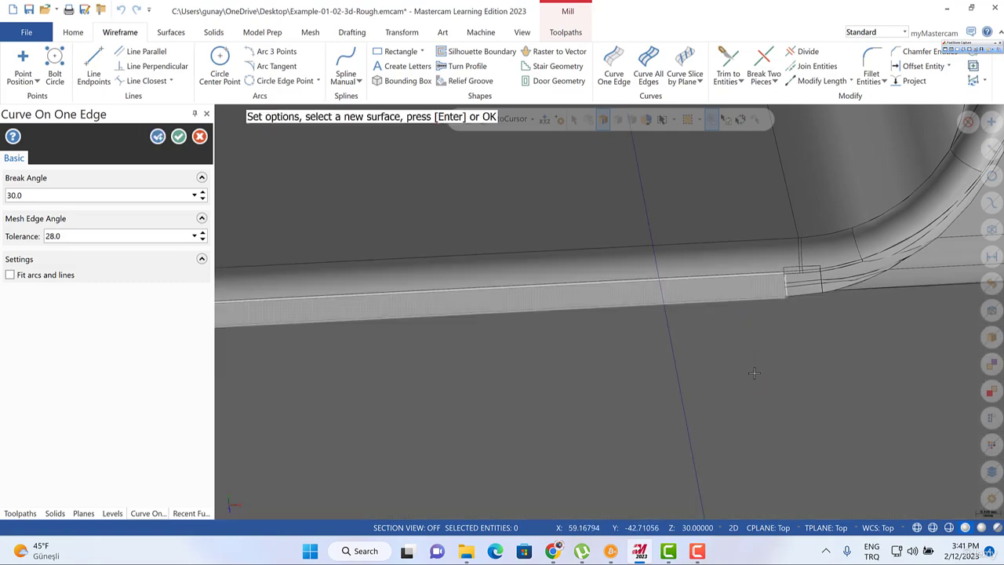
scroll(753, 373, "down", 8)
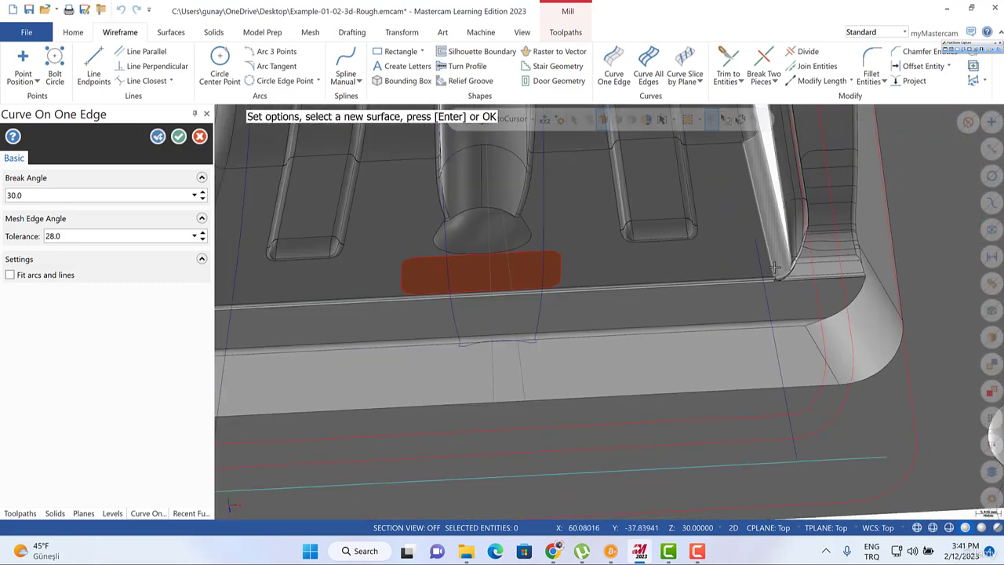
scroll(753, 259, "down", 5)
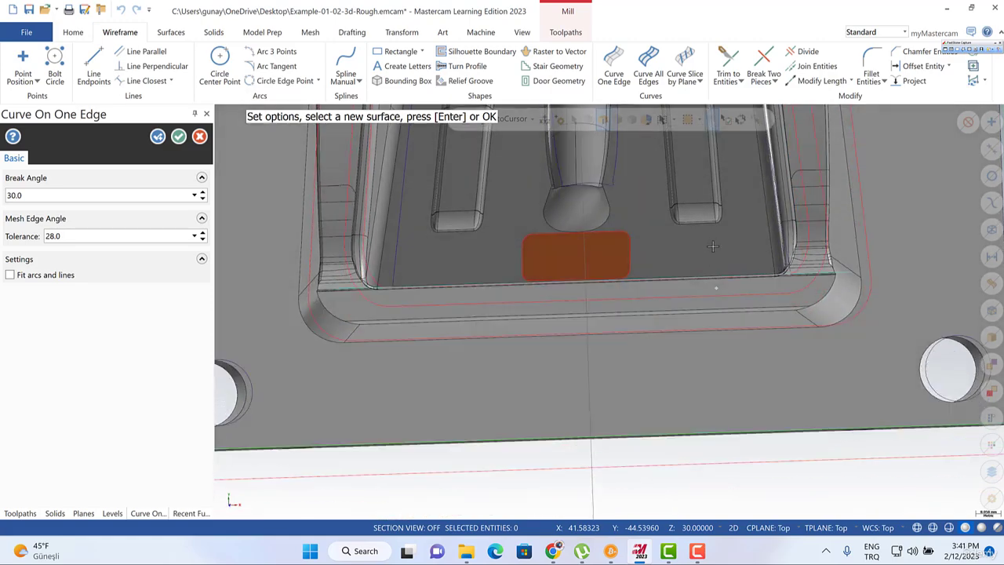
middle_click_drag(712, 246, 686, 231)
key("Escape")
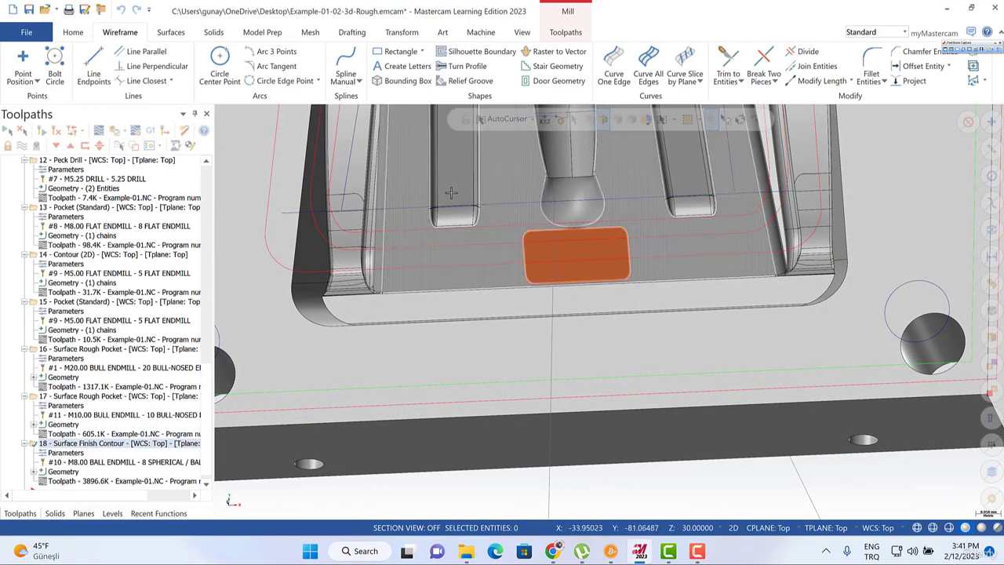
Trim the front rim curve at the lower-left corner, removing the piece that overshoots the short end-edge curve.
scroll(451, 192, "up", 6)
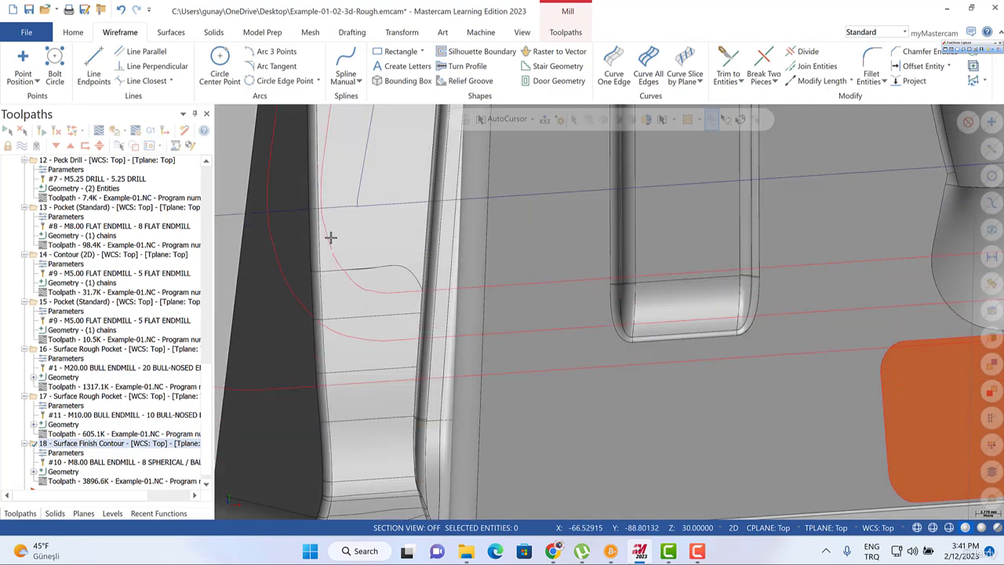
scroll(330, 237, "up", 8)
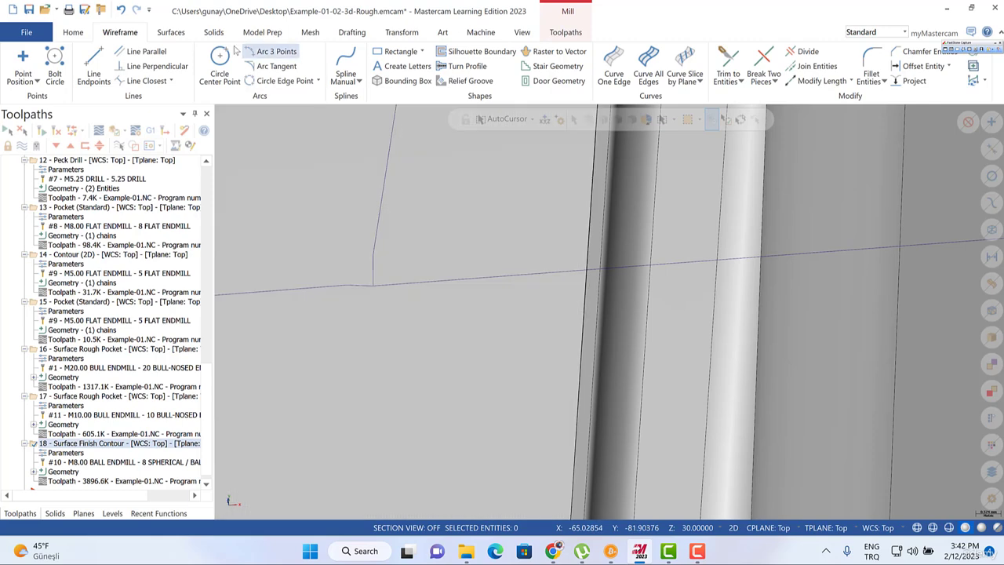
left_click(729, 59)
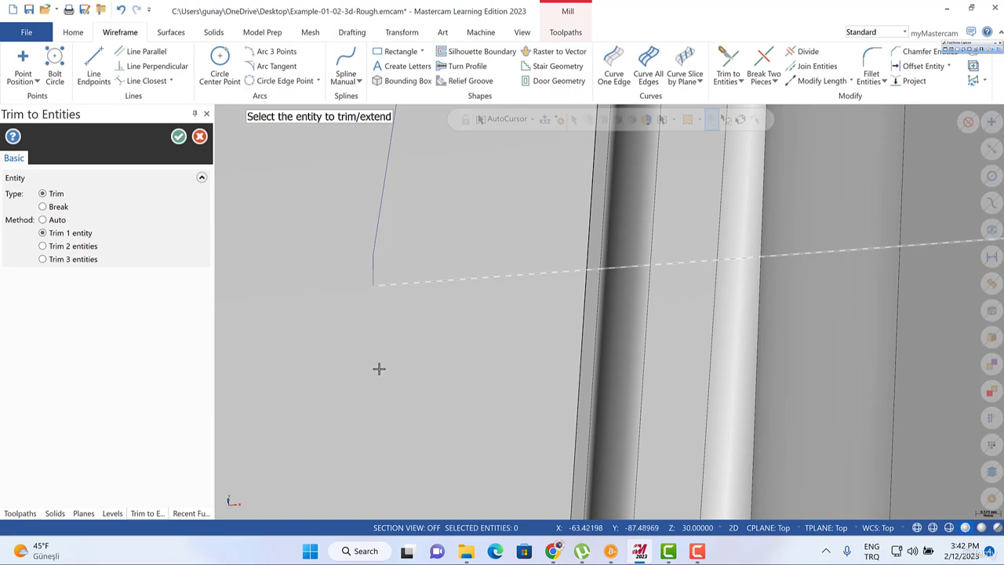
At the lower-right corner, draw a vertical line about 1.25 mm long from the right wall curve's end past the front rim curve.
scroll(379, 369, "down", 8)
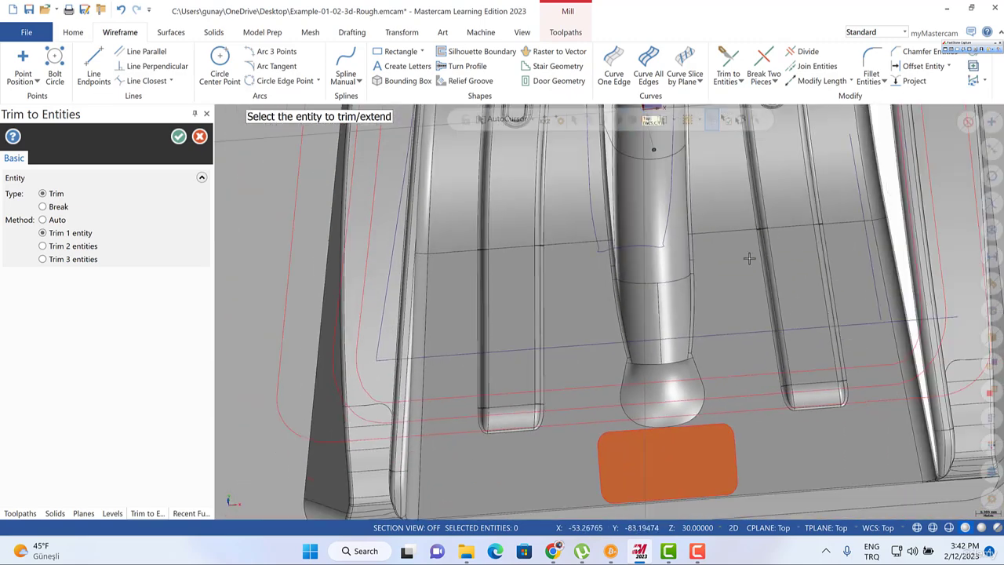
scroll(770, 274, "up", 8)
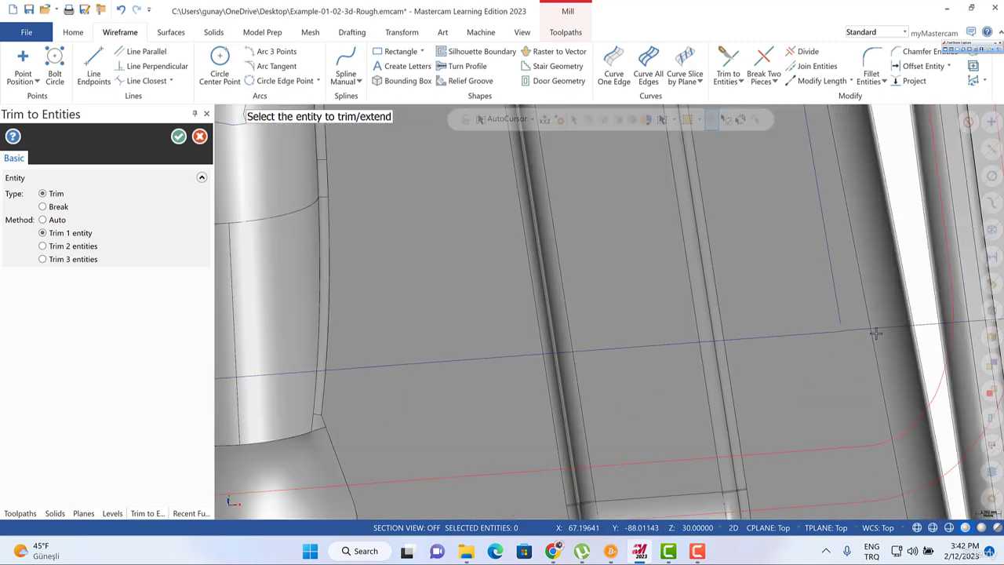
scroll(815, 308, "up", 2)
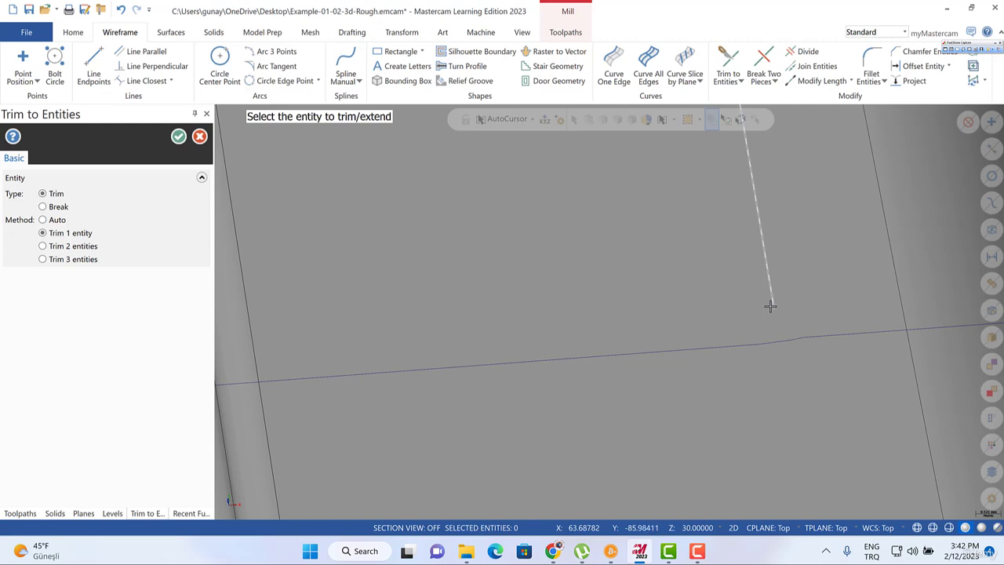
key("Escape")
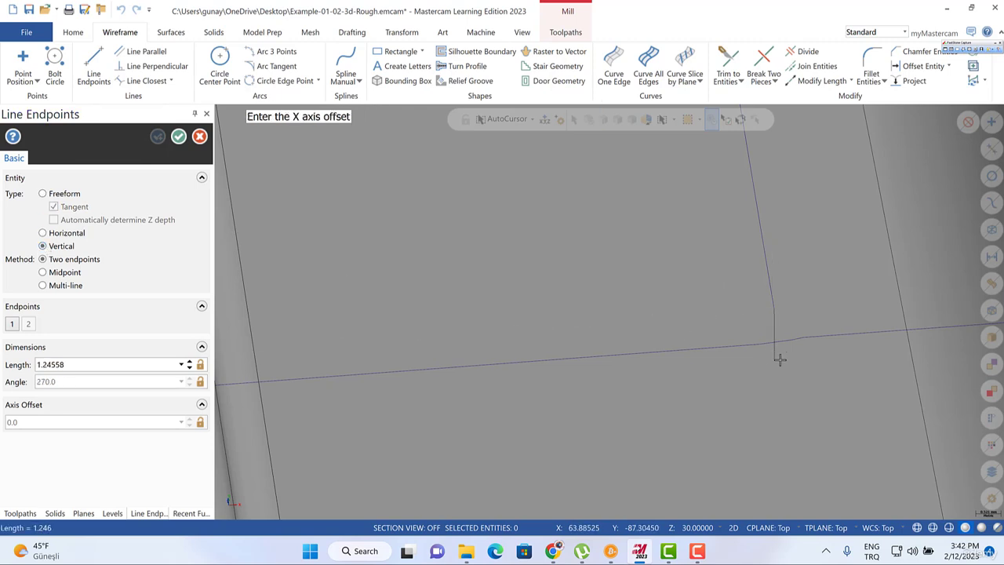
scroll(711, 359, "up", 5)
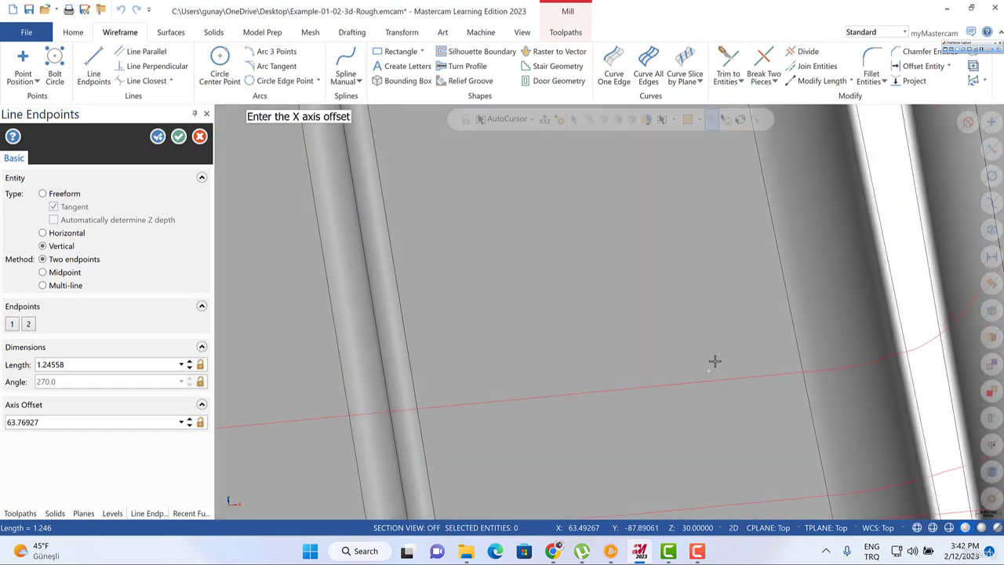
key("Escape")
Trim the short vertical line and the front rim curve to their intersection so they form a clean lower-right corner.
scroll(747, 260, "up", 3)
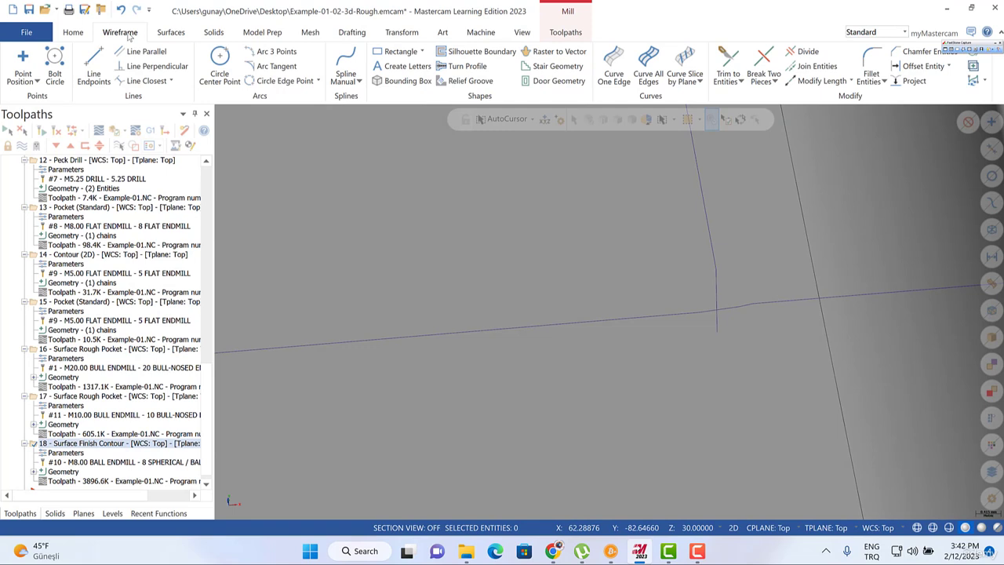
left_click(727, 70)
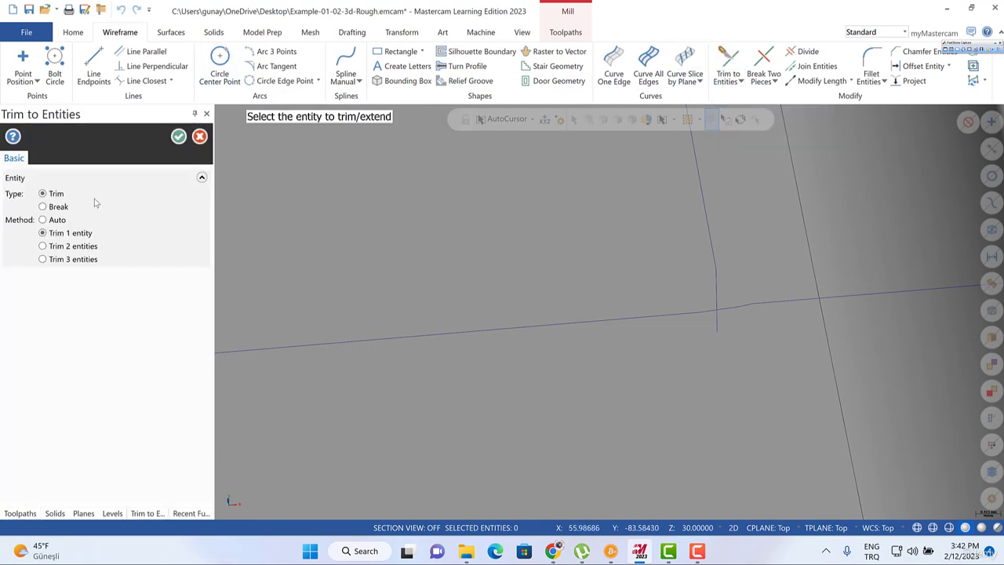
left_click(718, 298)
left_click(708, 308)
key("Escape")
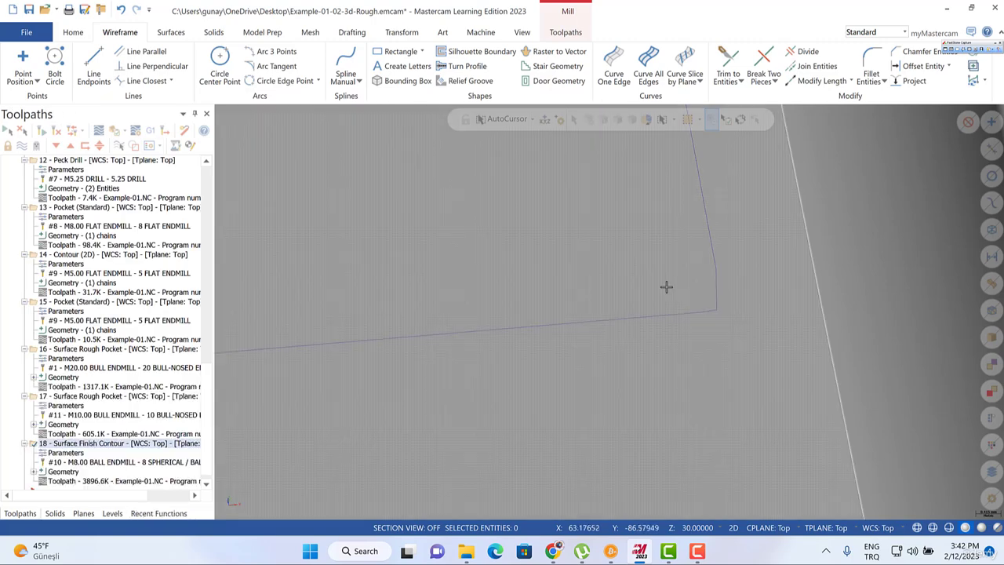
Examine the new boundary curves along the cavity's front edge and at its lower-right corner, from the top and in an orbited view.
scroll(693, 439, "down", 3)
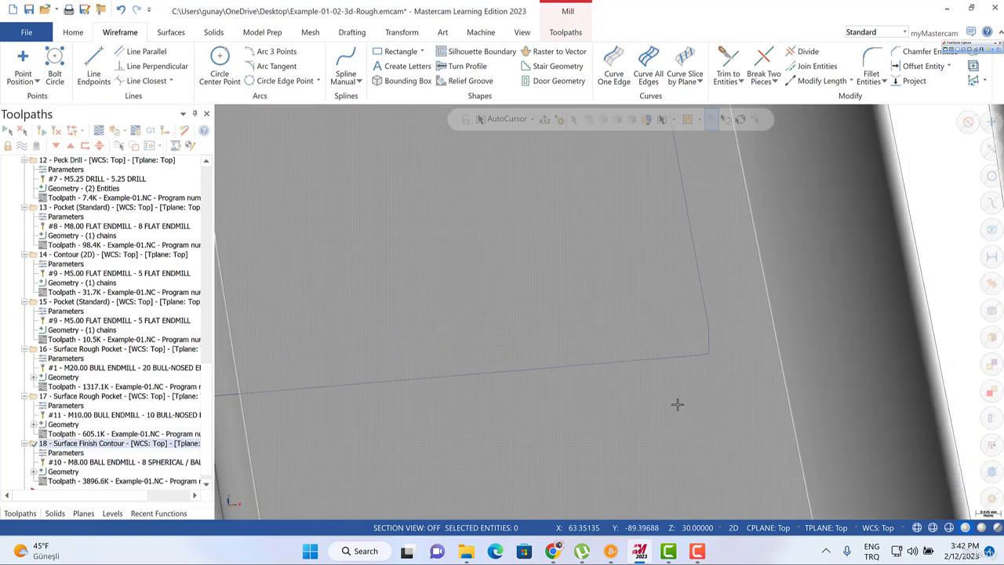
right_click(600, 312)
left_click(627, 384)
scroll(627, 383, "down", 5)
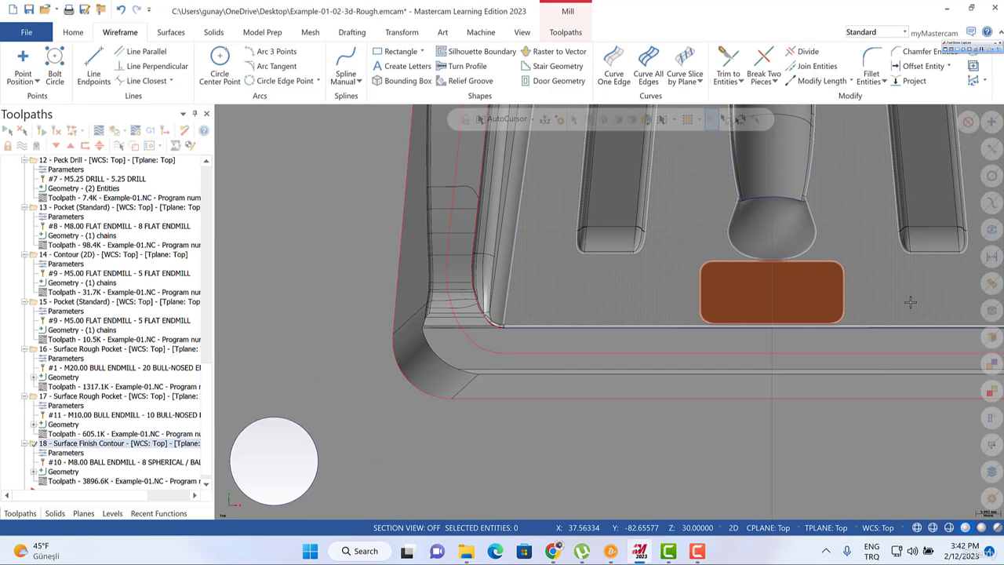
middle_click_drag(909, 302, 787, 280)
scroll(788, 280, "up", 4)
scroll(591, 264, "down", 5)
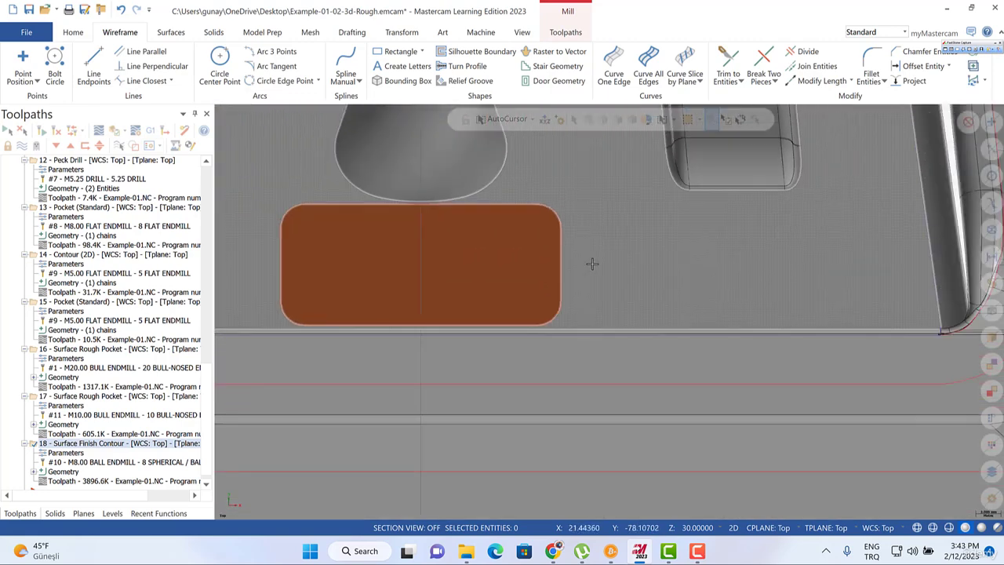
scroll(884, 306, "up", 5)
middle_click_drag(778, 314, 818, 392)
scroll(819, 391, "down", 6)
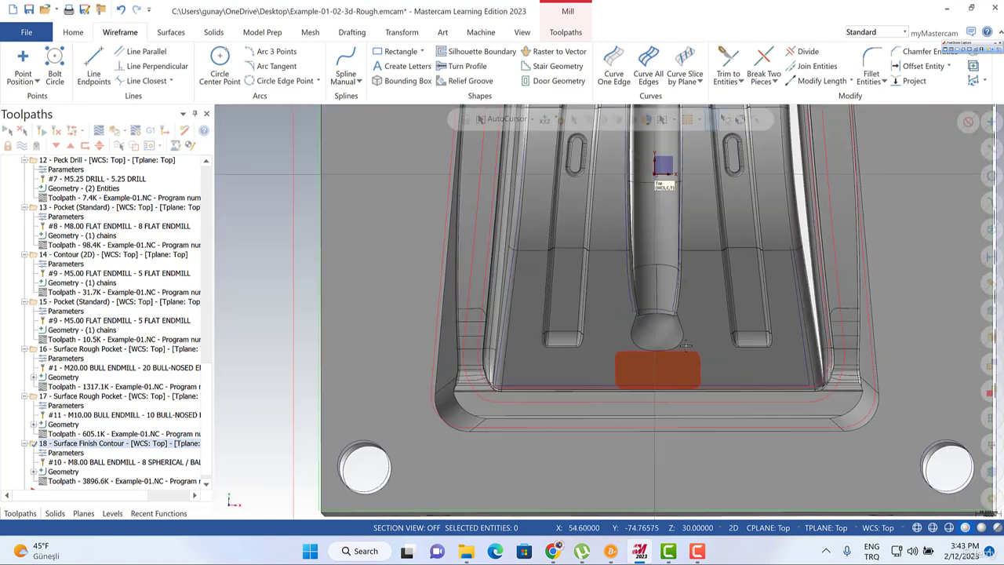
middle_click_drag(686, 345, 689, 237)
right_click(318, 148)
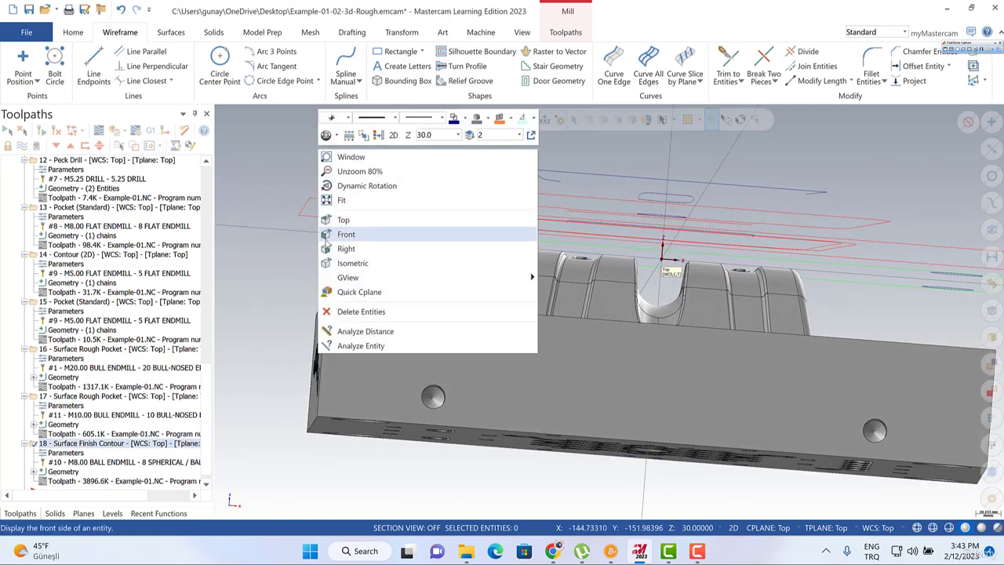
left_click(336, 227)
scroll(585, 376, "down", 8)
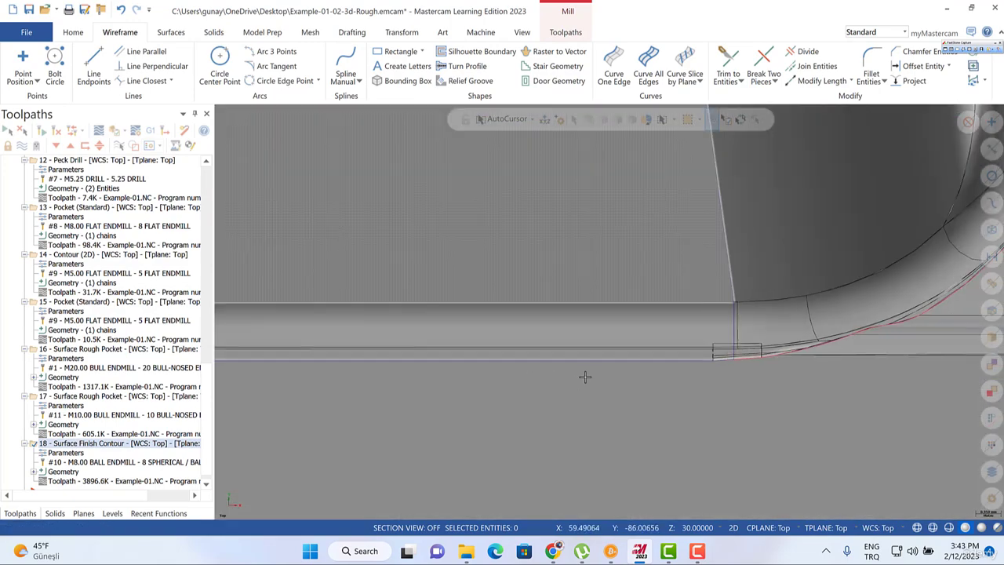
Switch to the front view of the whole part and make level 1 the active level.
scroll(767, 365, "down", 10)
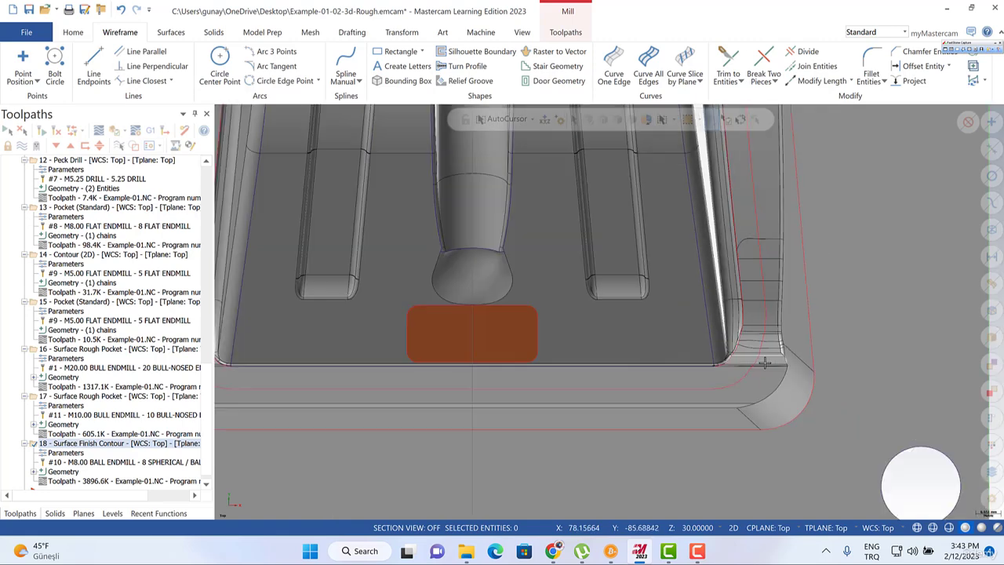
right_click(300, 252)
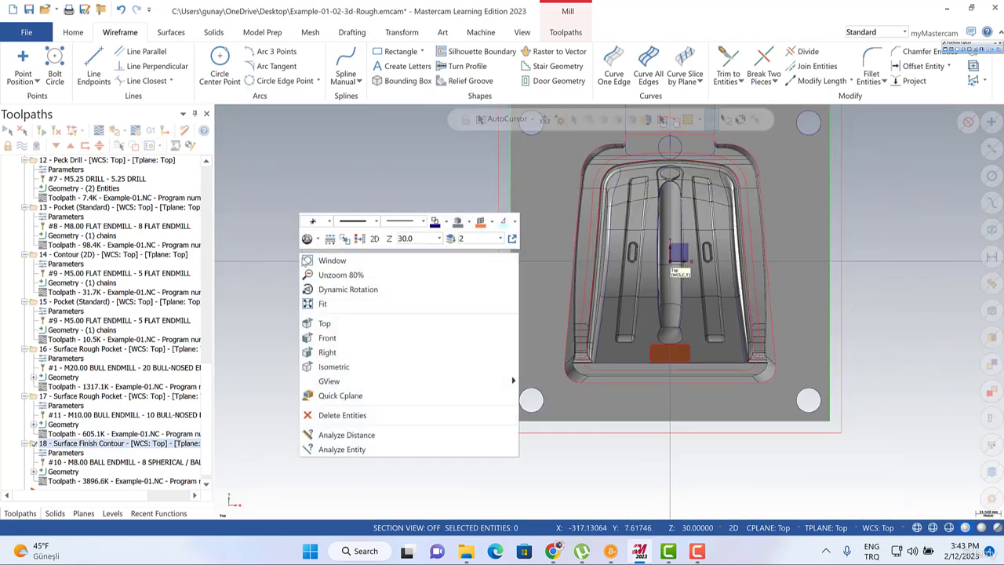
left_click(327, 338)
scroll(712, 274, "down", 2)
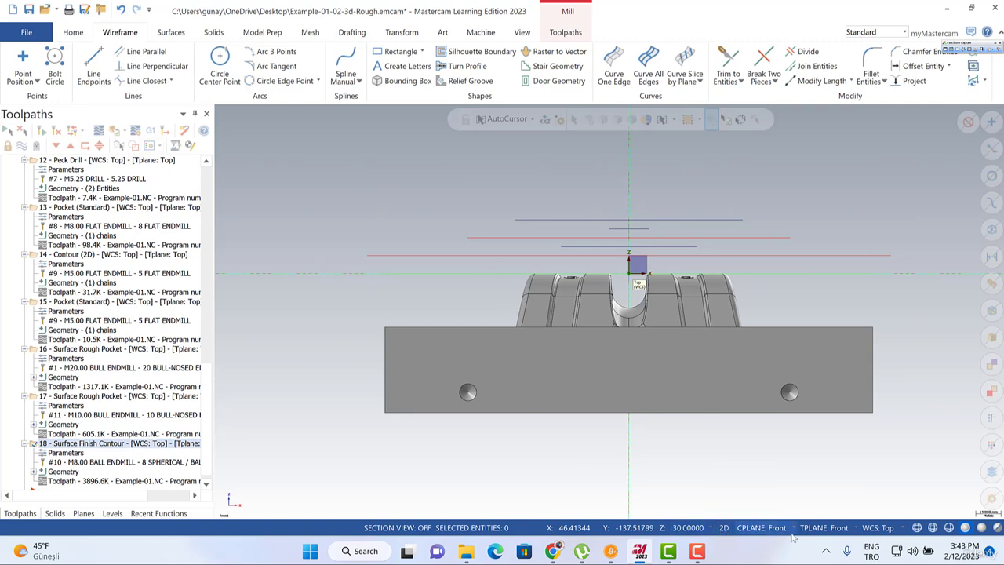
left_click(112, 513)
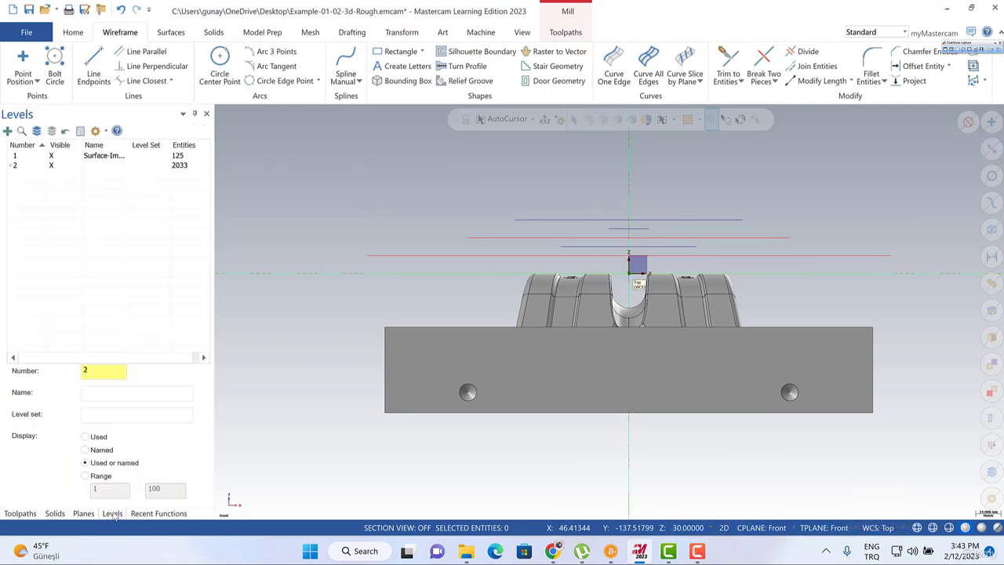
left_click(93, 167)
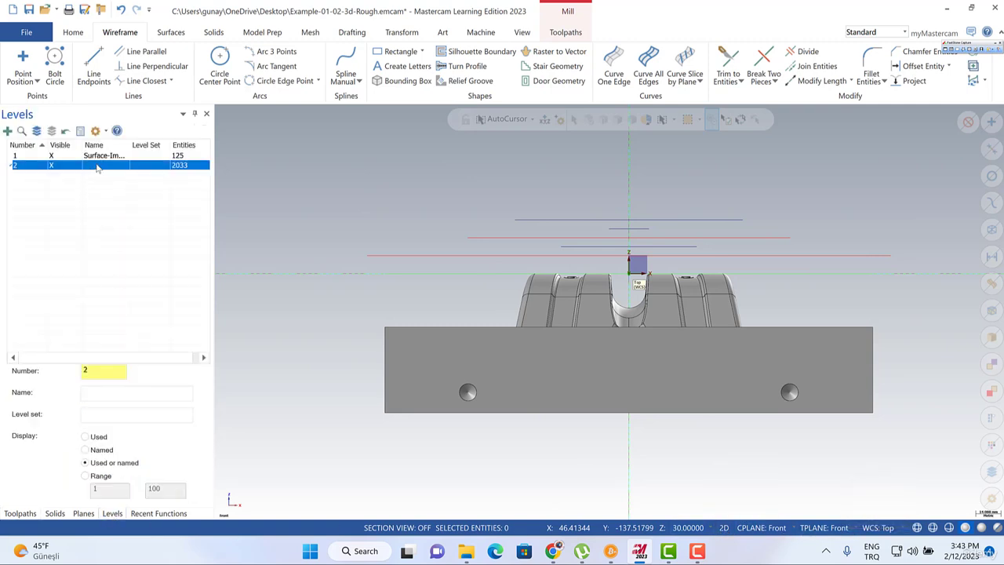
left_click(42, 157)
Toggle level 2's visibility off and on to check which geometry it holds.
left_click(50, 165)
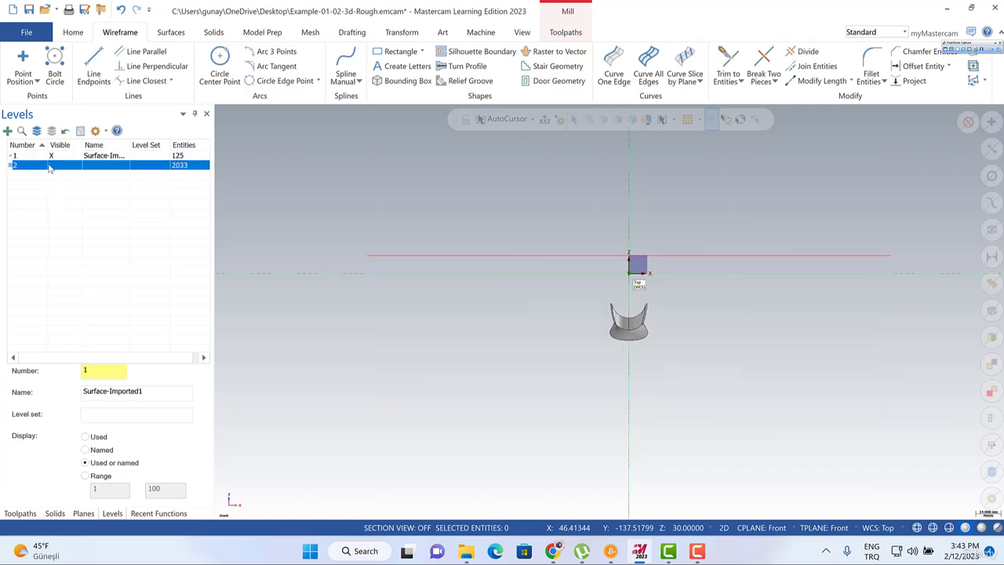
left_click(50, 165)
left_click(50, 165)
left_click(49, 165)
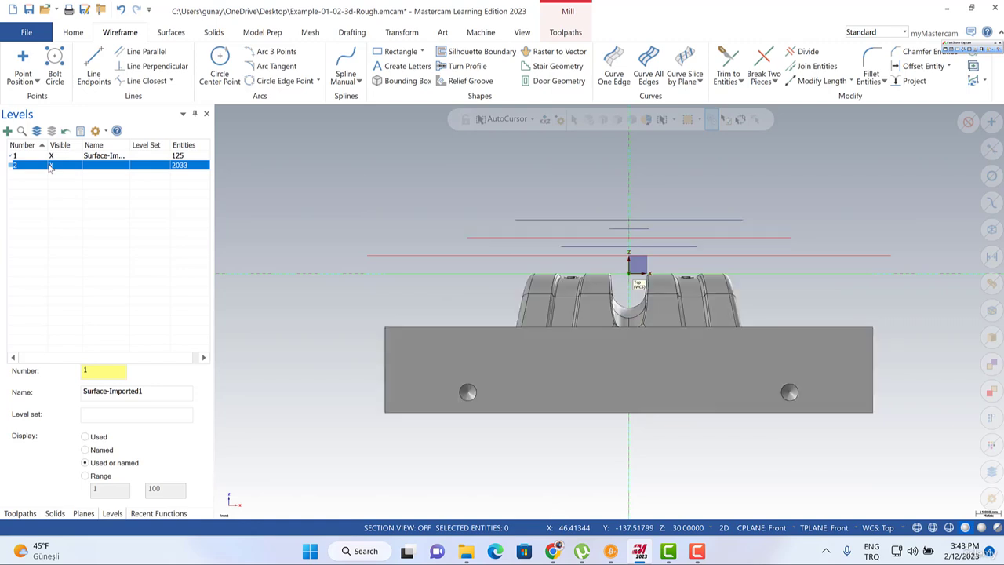
left_click(49, 165)
left_click(50, 166)
In the front view, move the uppermost row of boundary curves to level 101 named "boundary".
mouse_move(343, 208)
middle_mouse_down()
mouse_move(359, 224)
mouse_move(350, 220)
middle_mouse_up()
right_click(294, 167)
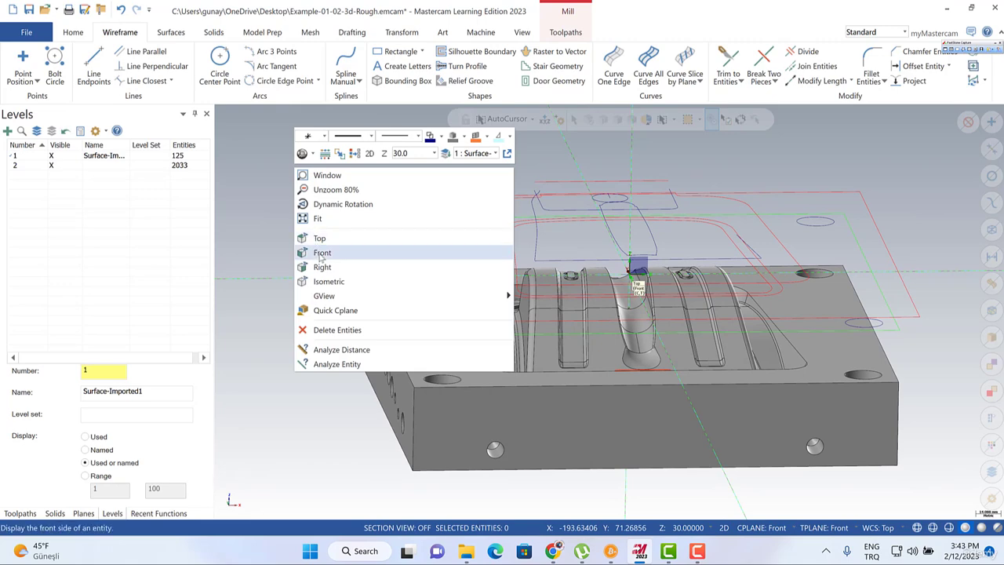
left_click(319, 253)
scroll(639, 204, "up", 3)
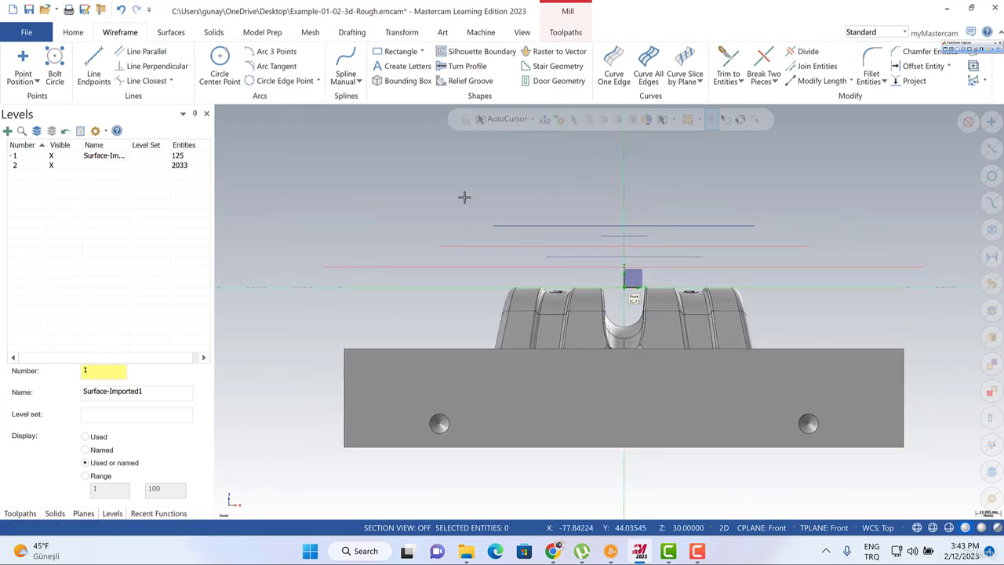
left_click_drag(458, 197, 780, 230)
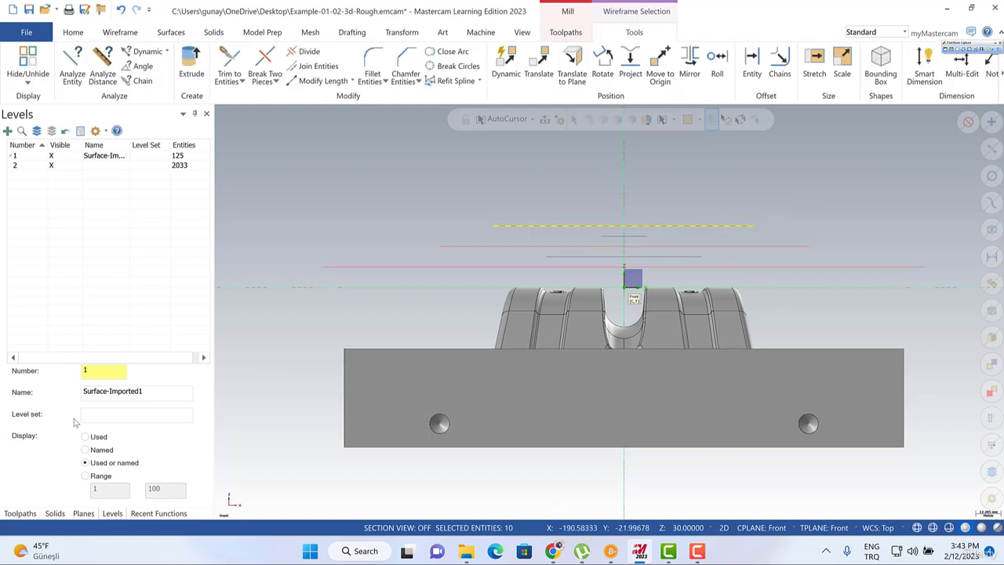
right_click(496, 173)
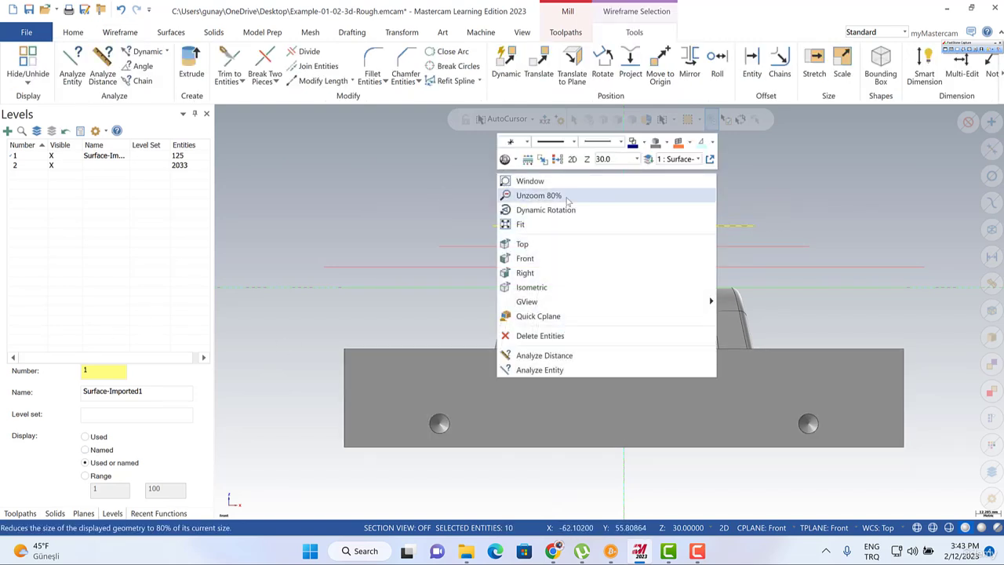
left_click(648, 158)
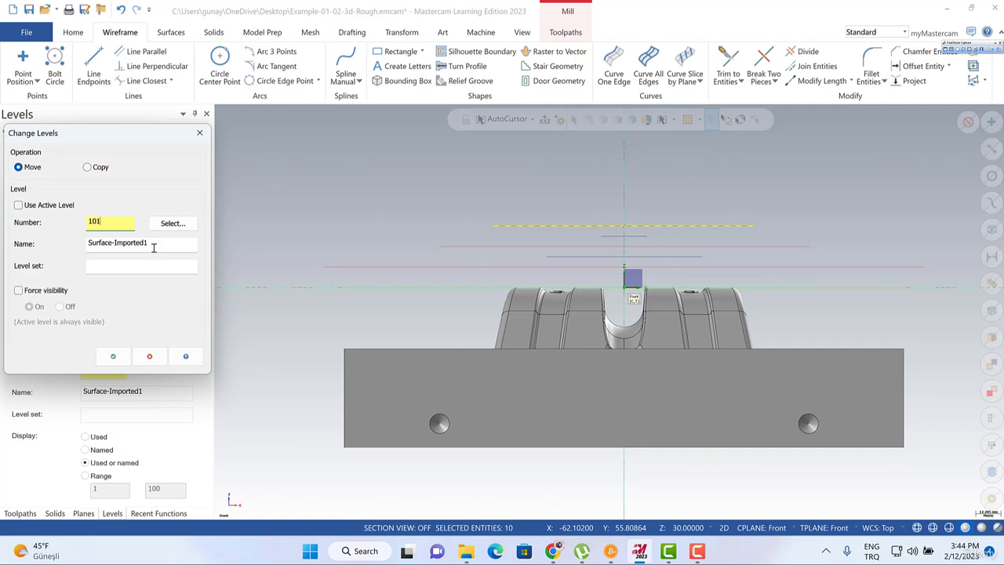
left_click(131, 242)
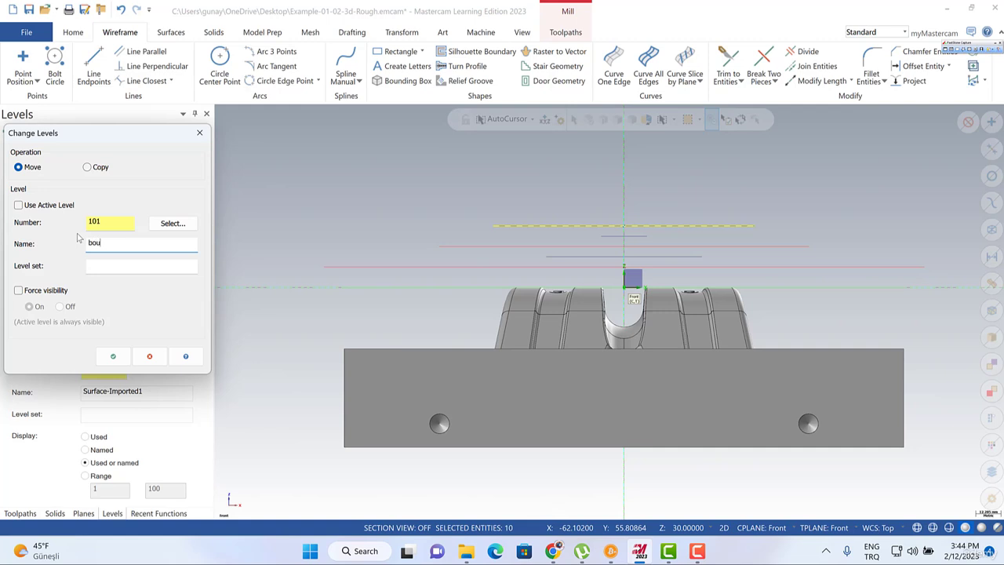
left_click(112, 356)
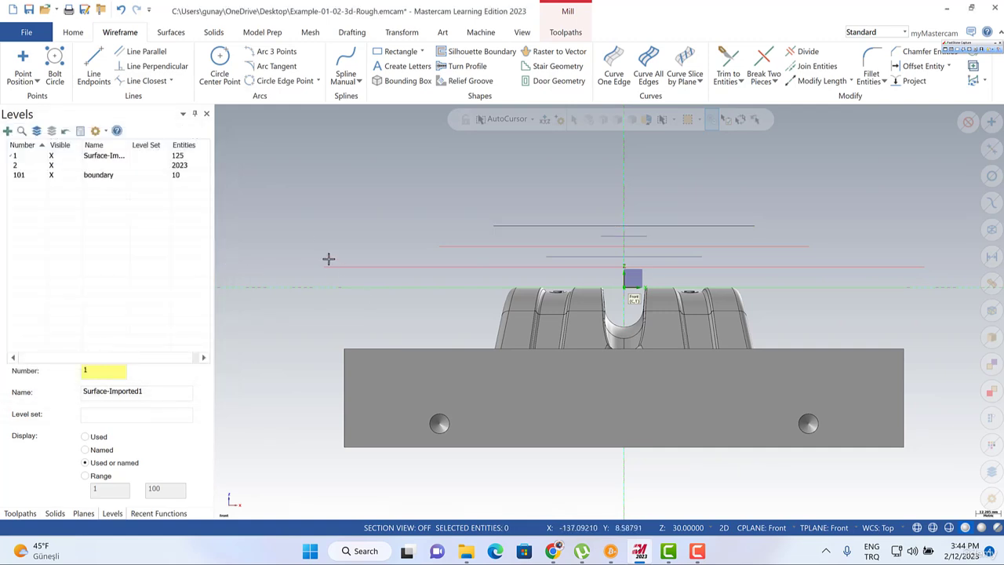
Move the remaining wireframe geometry above the part, below the boundary curves, to level 102 and hide that level.
left_click_drag(296, 230, 934, 275)
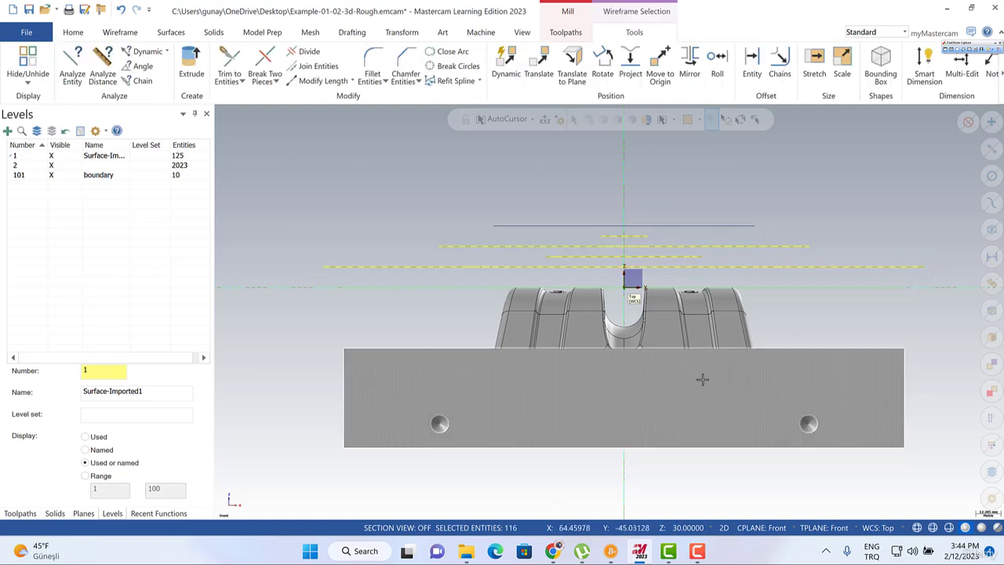
right_click(391, 272)
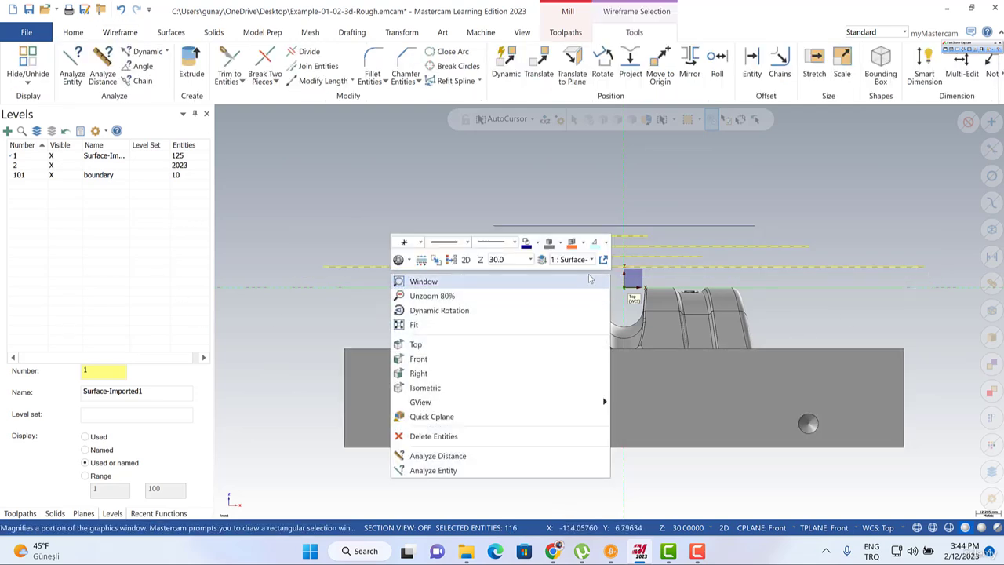
left_click(544, 261)
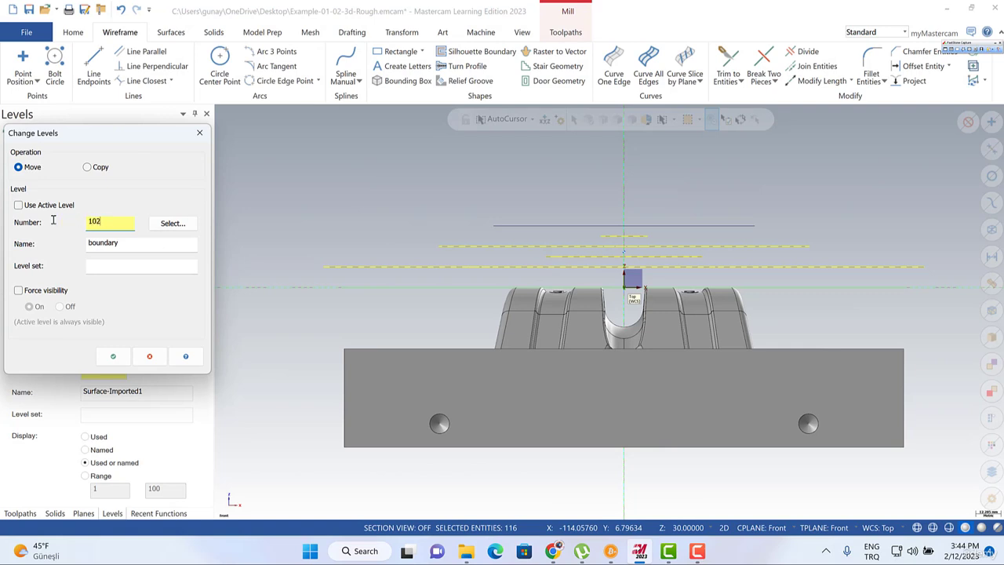
key("Return")
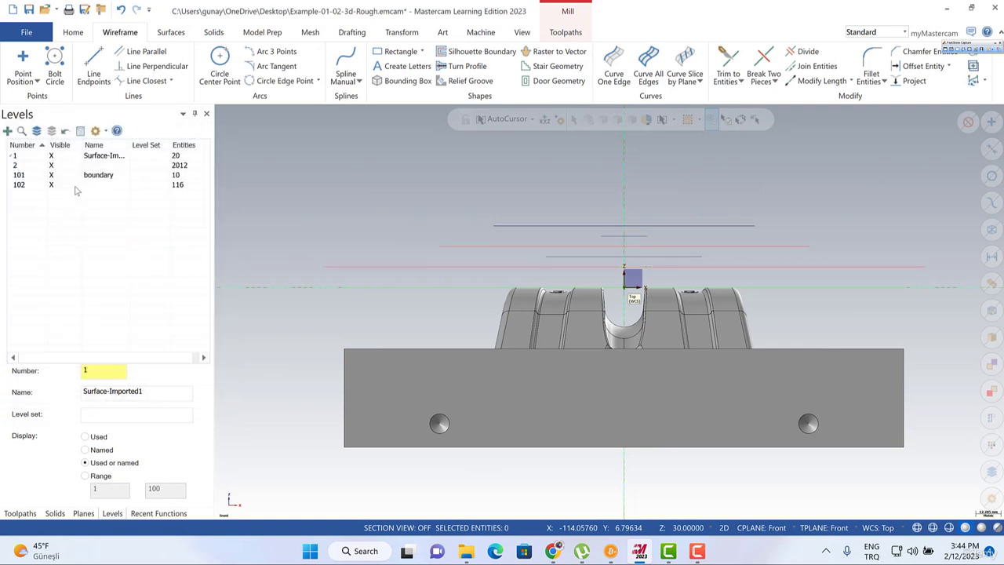
left_click(52, 184)
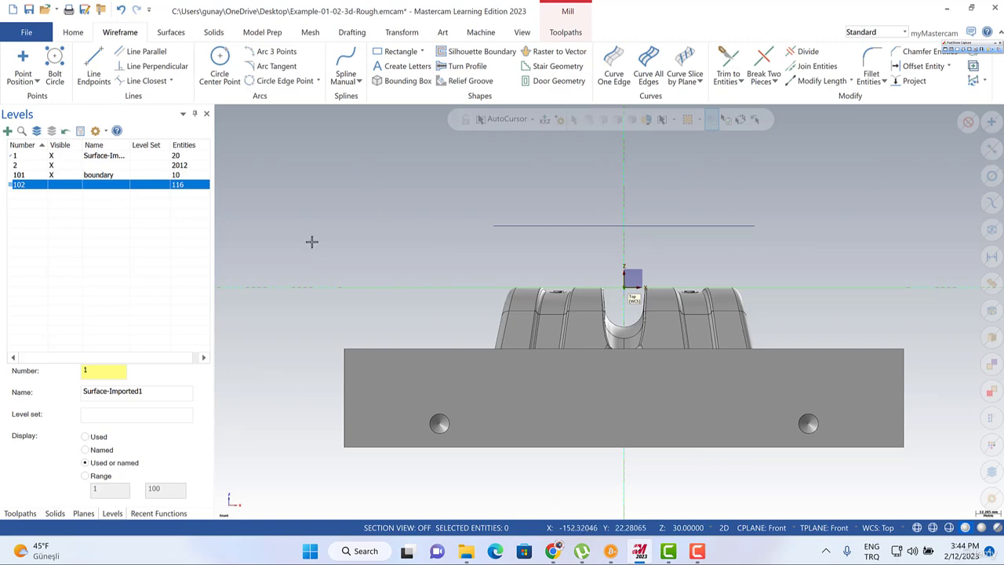
In the top view, select the boundary curves as a chain and recolor them red.
right_click(336, 219)
left_click(314, 204)
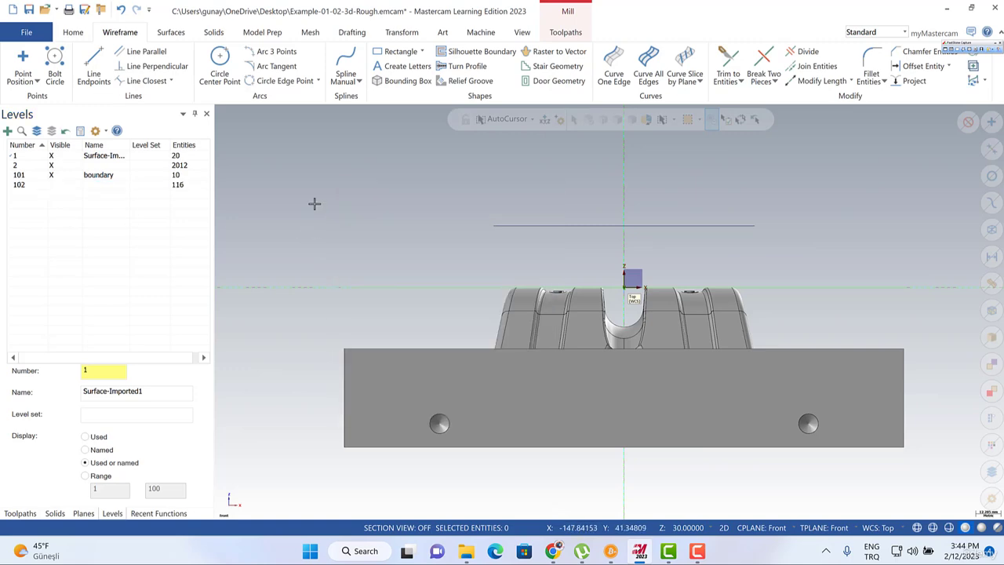
right_click(321, 245)
left_click(337, 276)
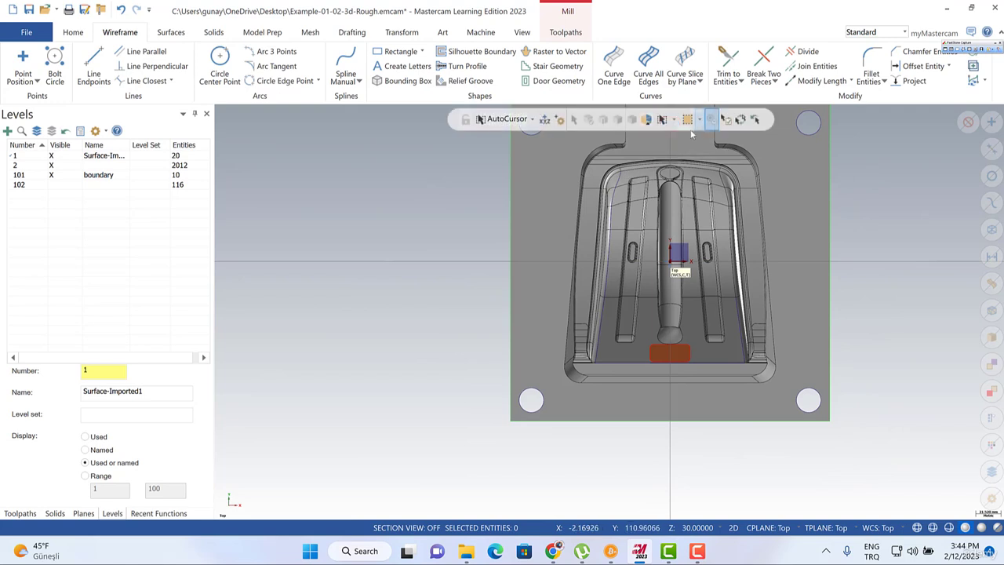
left_click(672, 120)
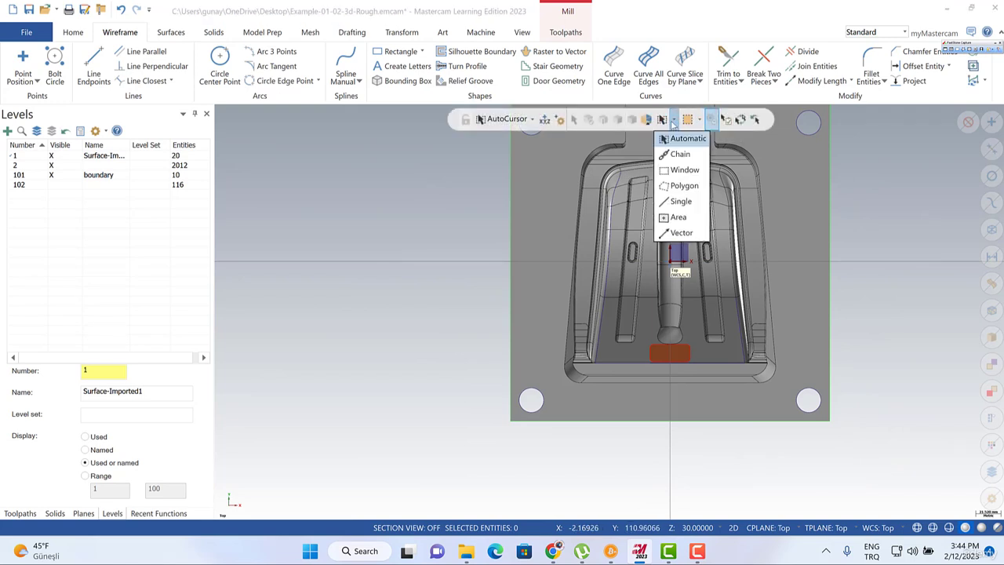
left_click(679, 152)
left_click(618, 177)
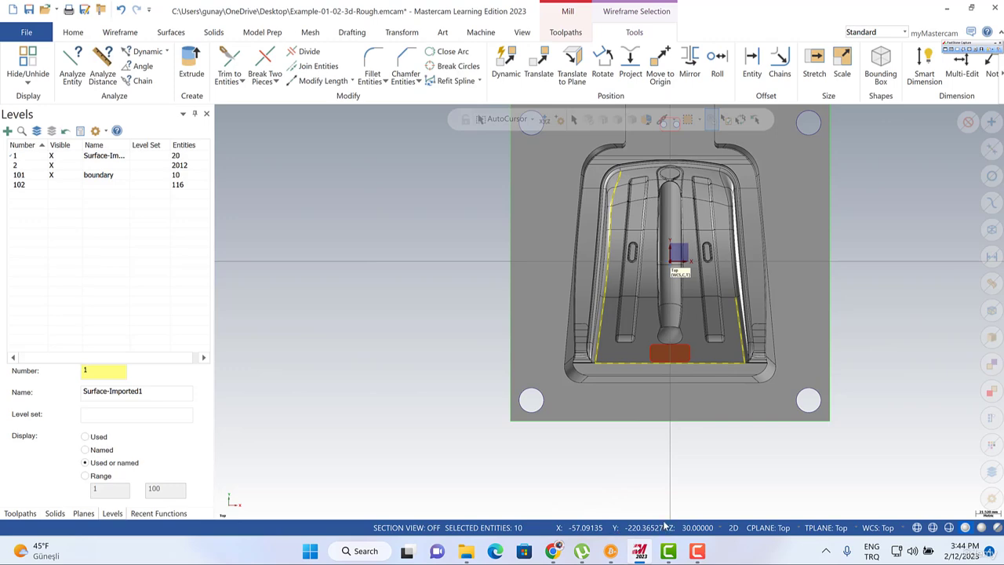
right_click(871, 312)
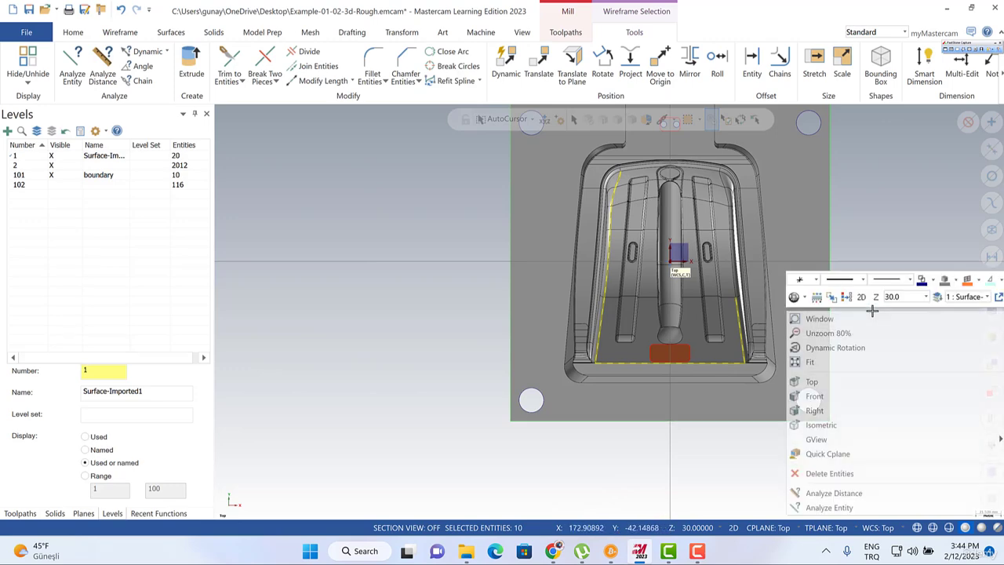
left_click(932, 280)
left_click(845, 312)
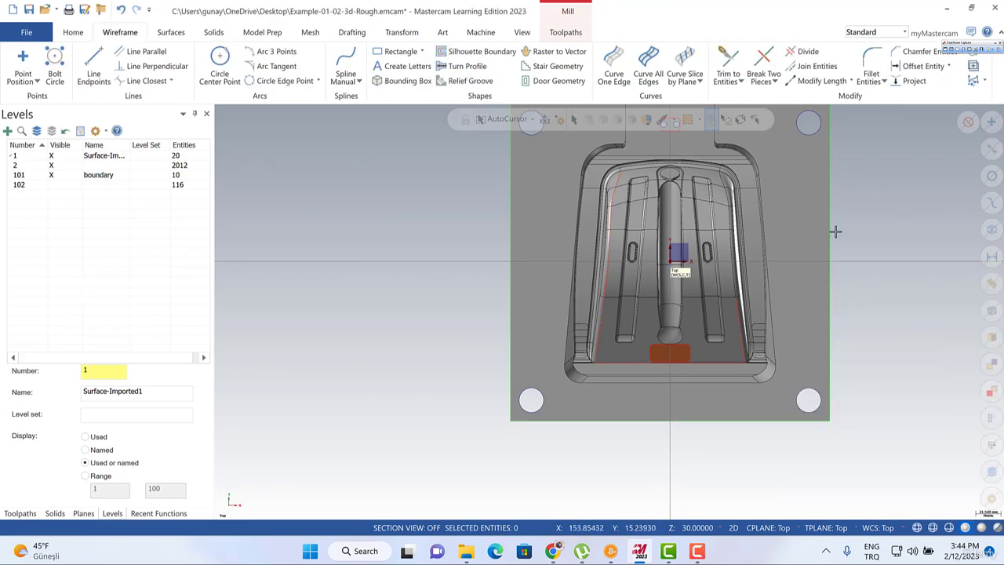
Create a Curve One Edge curve along the right wall edge, continuing from the upper end of the red boundary.
scroll(754, 232, "up", 5)
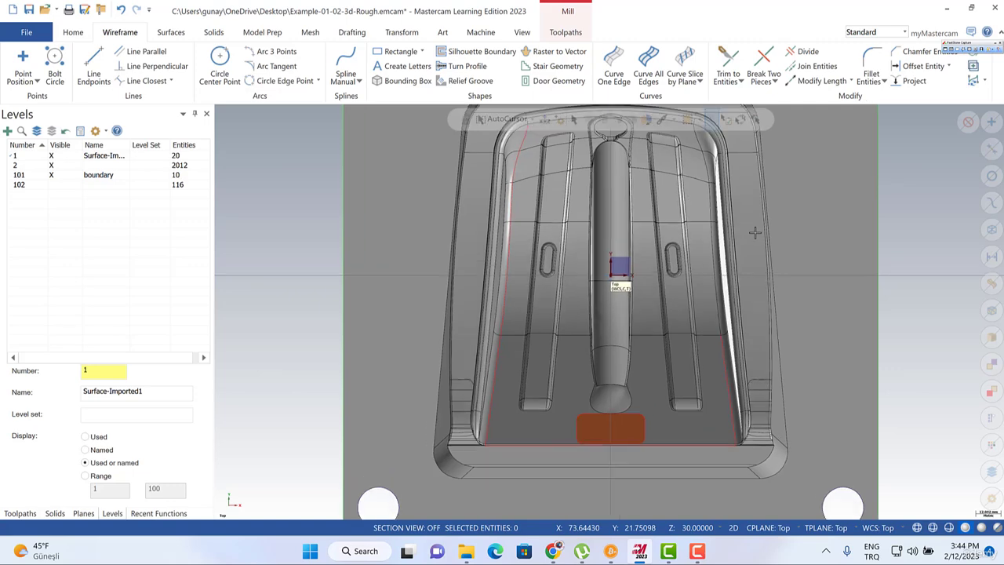
scroll(754, 232, "up", 2)
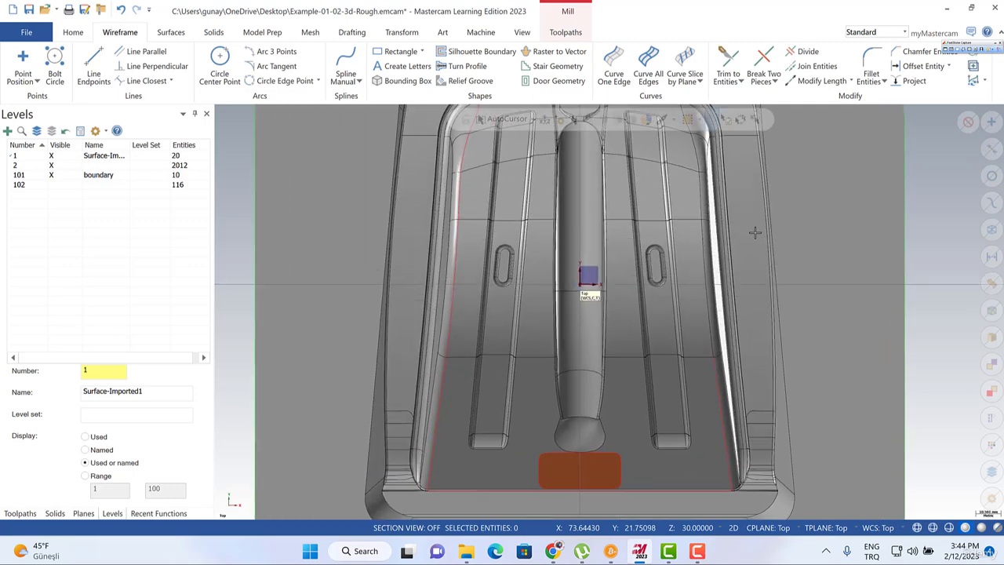
left_click(612, 67)
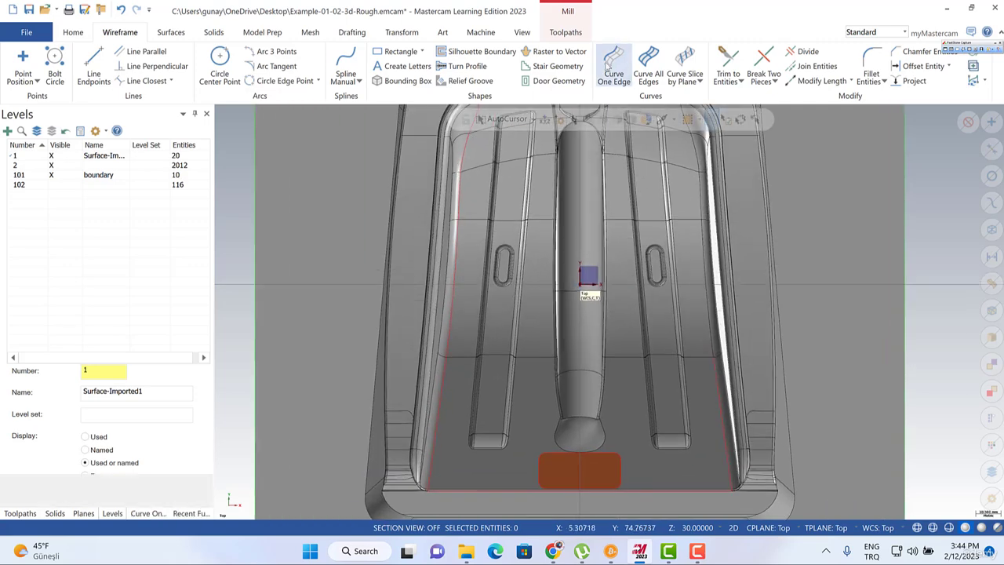
left_click(715, 300)
left_click(702, 183)
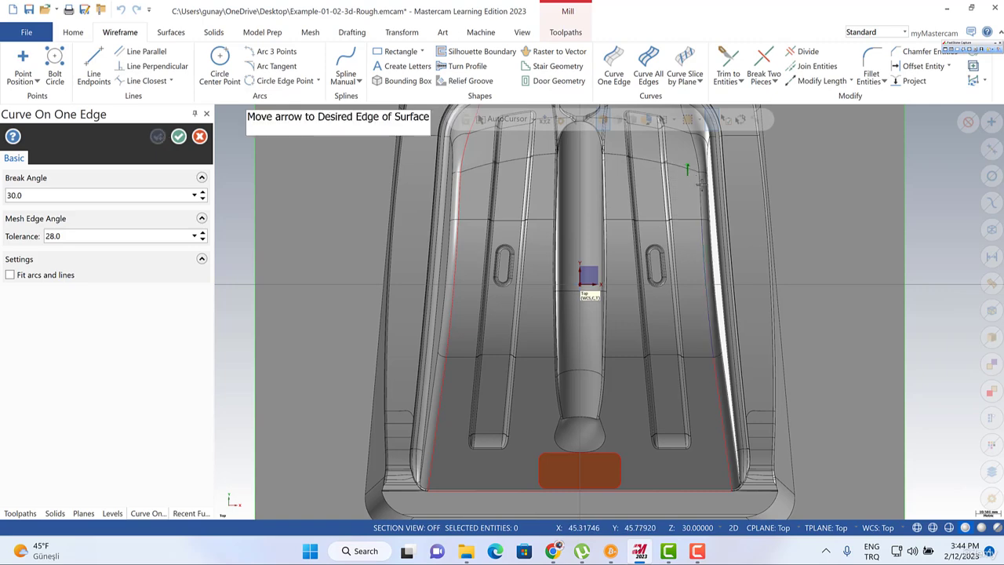
left_click(711, 188)
Extend the right wall boundary toward the upper-right corner with edge curves from the next surfaces above.
scroll(694, 228, "down", 2)
scroll(686, 239, "up", 2)
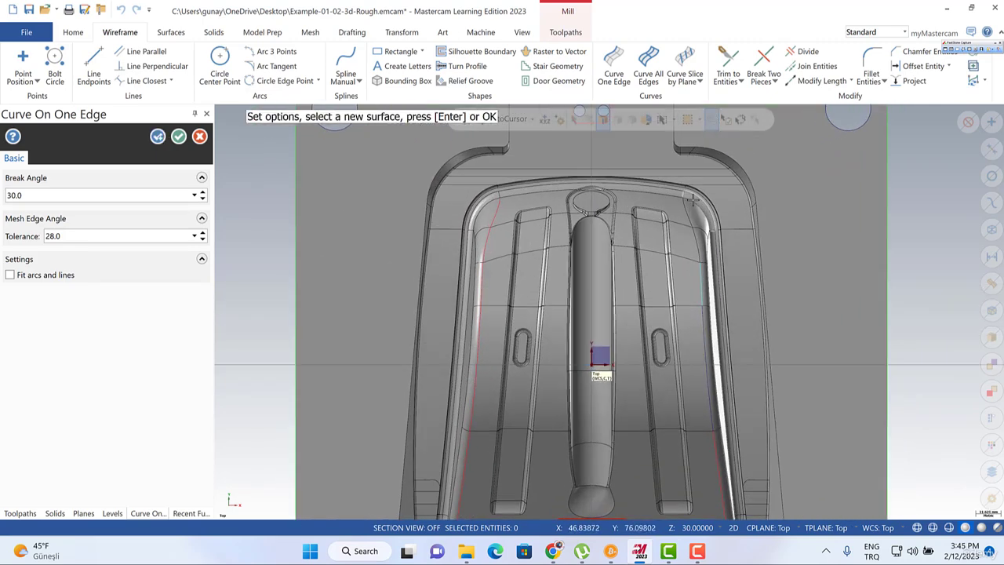
left_click(687, 245)
left_click(708, 241)
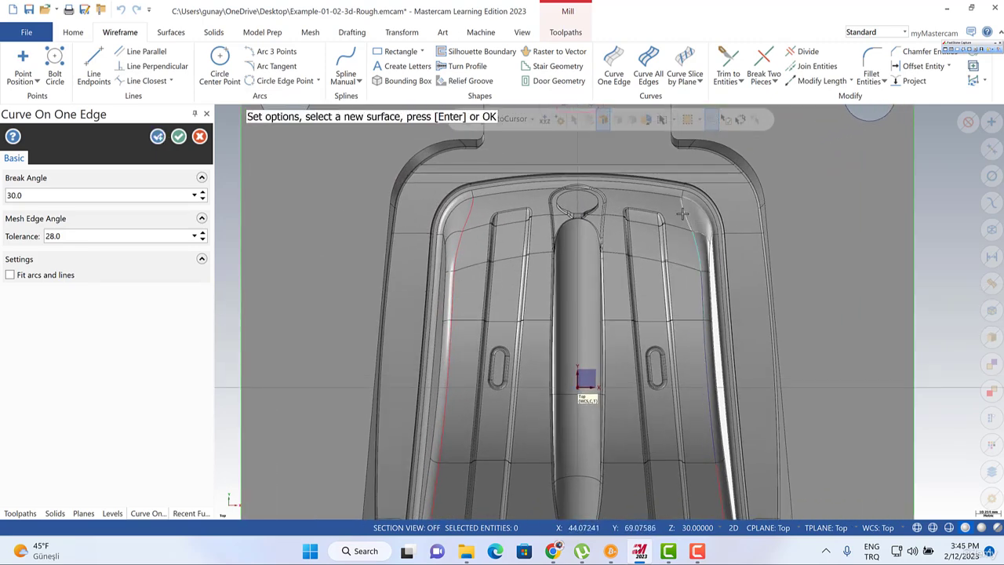
left_click(694, 210)
left_click(695, 210)
Add a curve on the short end edge of the upper rim fillet surface at the upper-right corner.
scroll(692, 188, "up", 3)
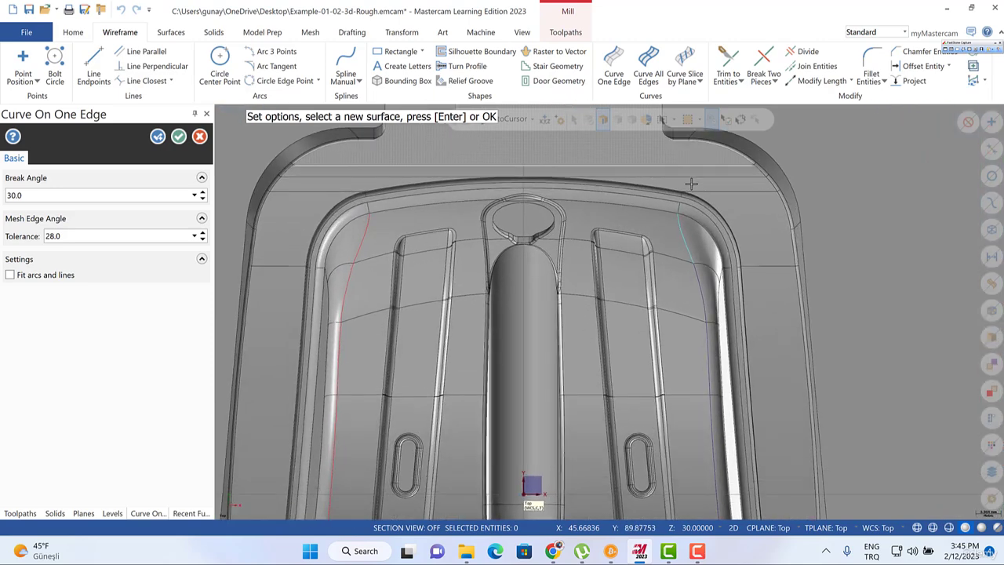
scroll(678, 185, "up", 2)
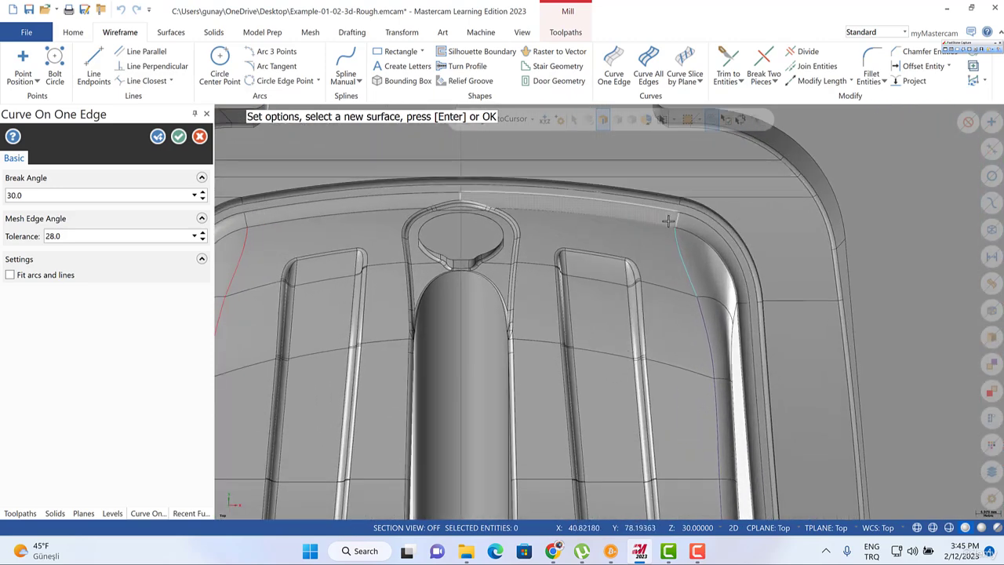
left_click(666, 220)
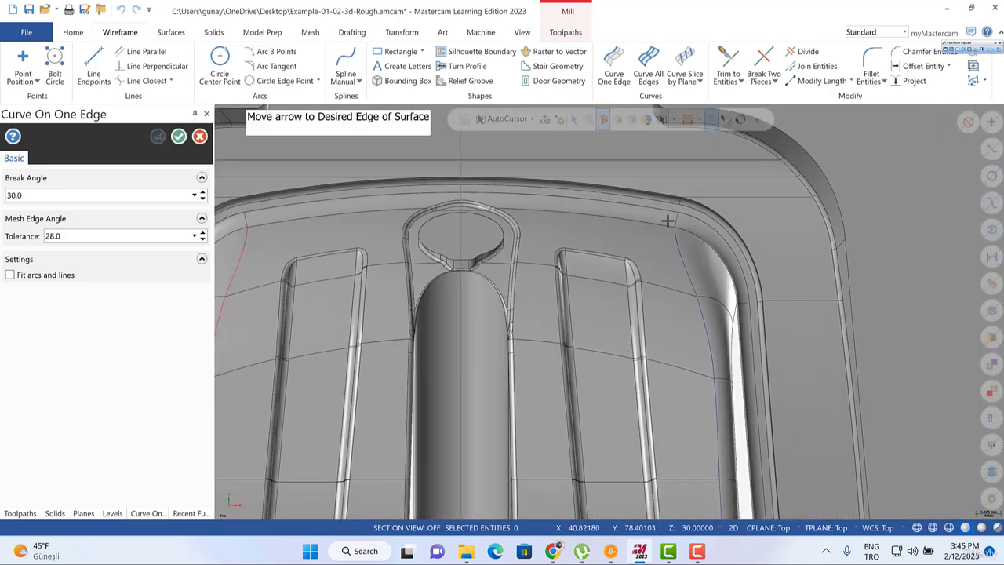
left_click(684, 223)
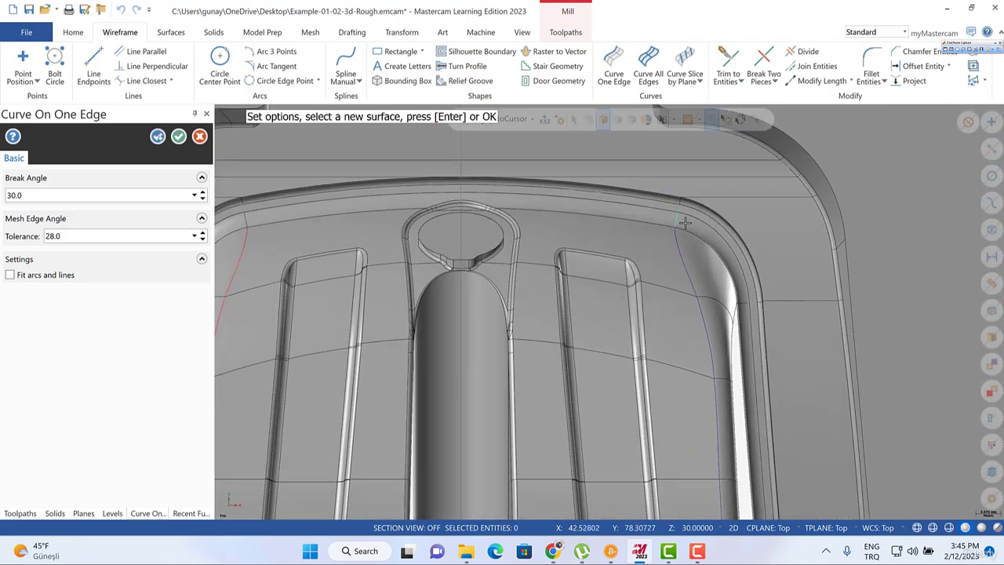
Add a curve on the short end edge of the rim fillet surface at the upper-left corner, above the red boundary.
left_click(245, 218)
left_click(229, 220)
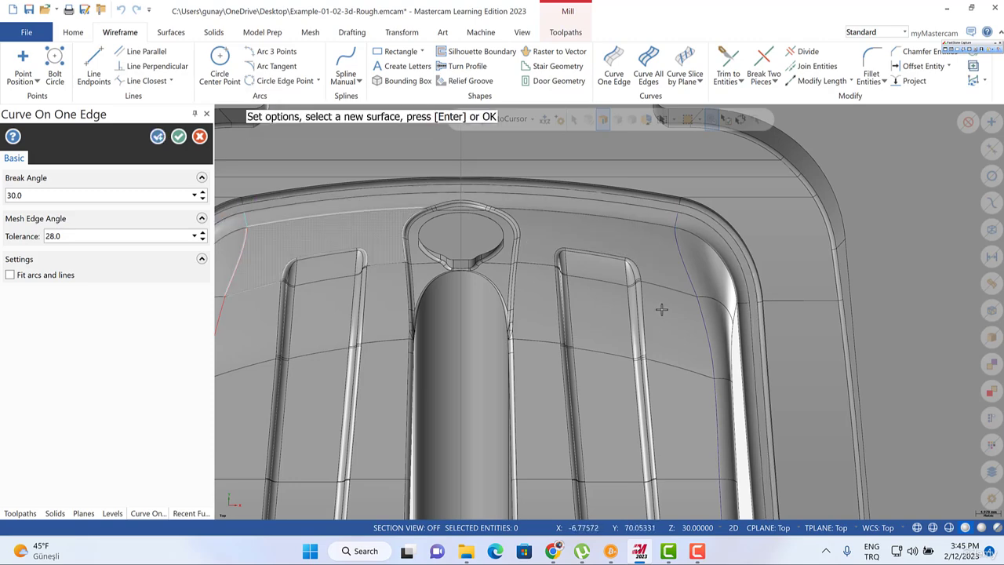
Examine the upper corners, the lower-left corner and the upper rim to find where the boundary curves still have to be connected.
scroll(642, 249, "down", 2)
scroll(687, 236, "up", 5)
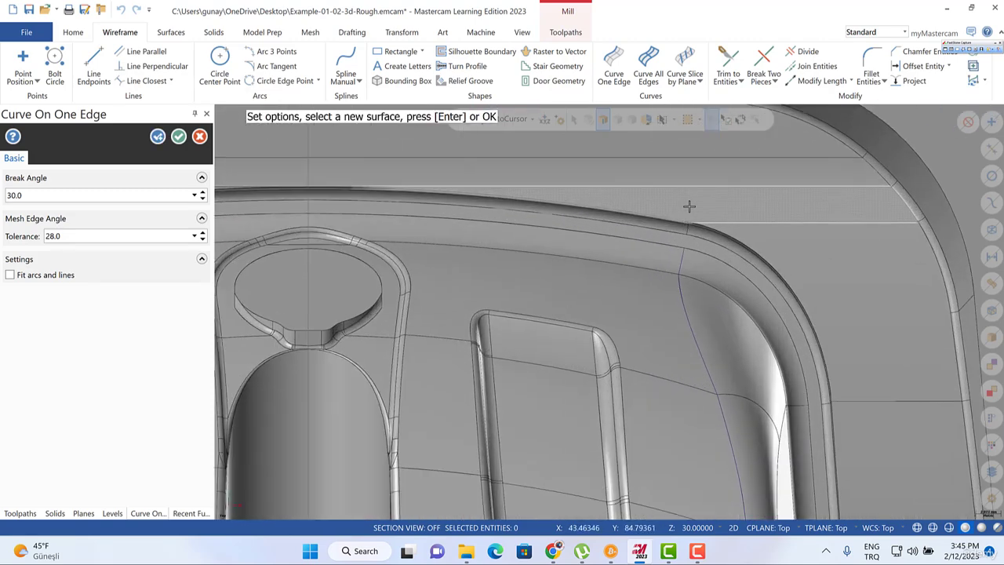
scroll(683, 266, "up", 1)
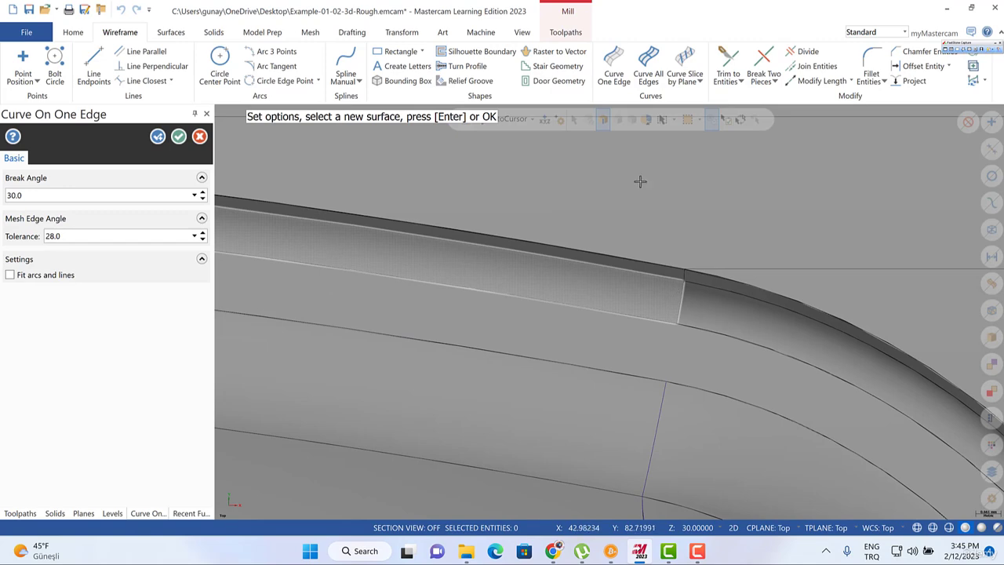
scroll(672, 224, "down", 5)
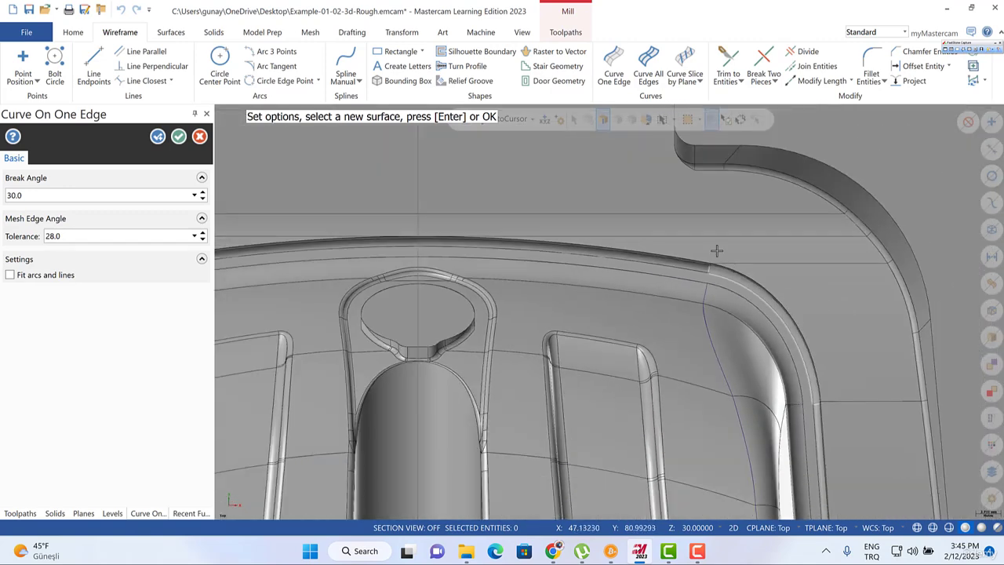
scroll(666, 200, "down", 6)
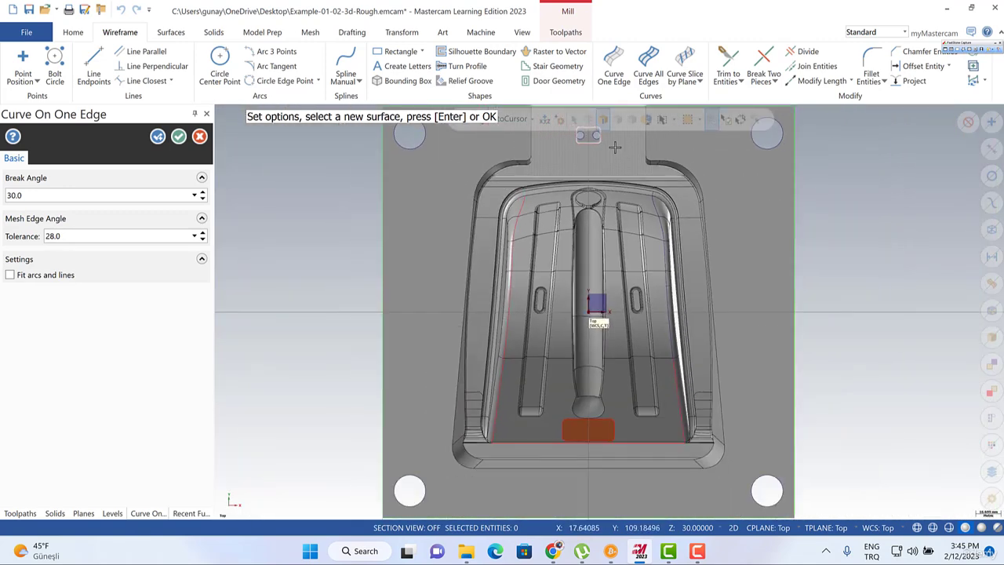
scroll(505, 381, "up", 6)
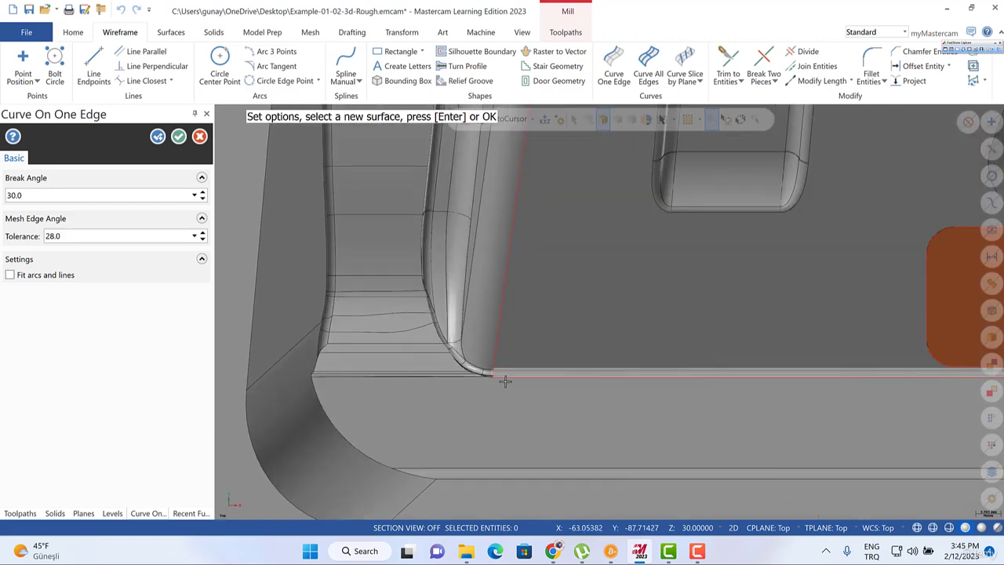
scroll(504, 382, "up", 2)
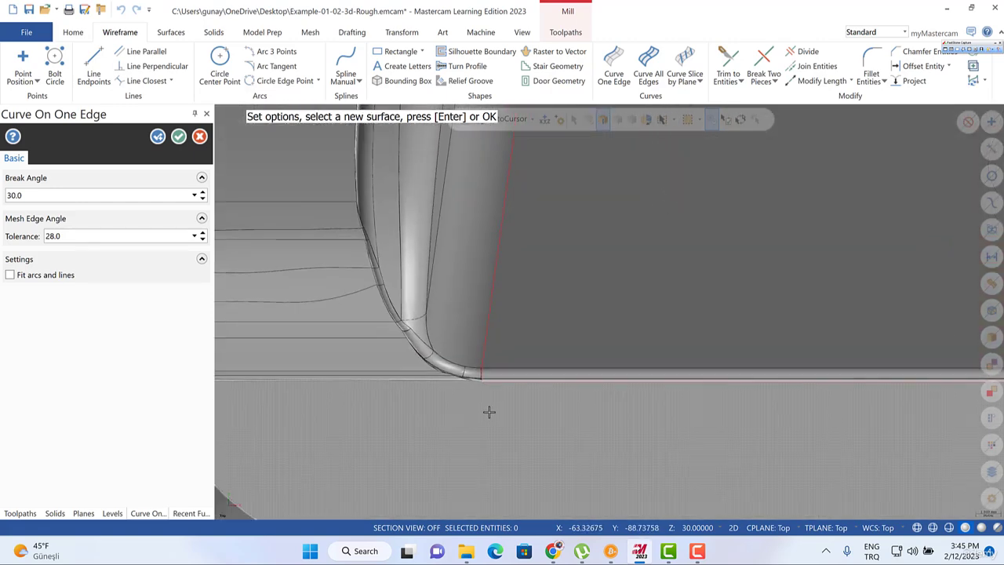
scroll(489, 412, "down", 8)
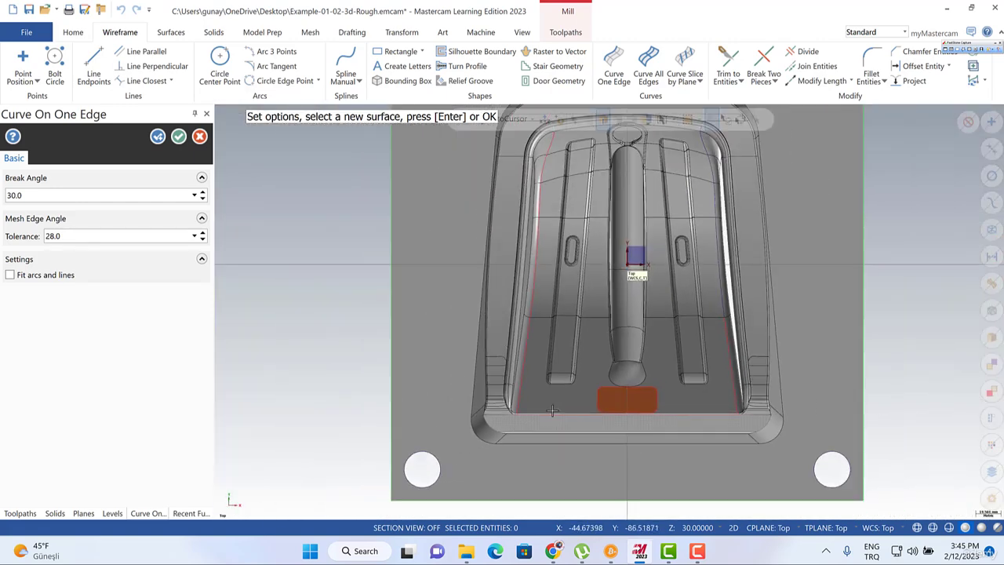
scroll(537, 217, "up", 5)
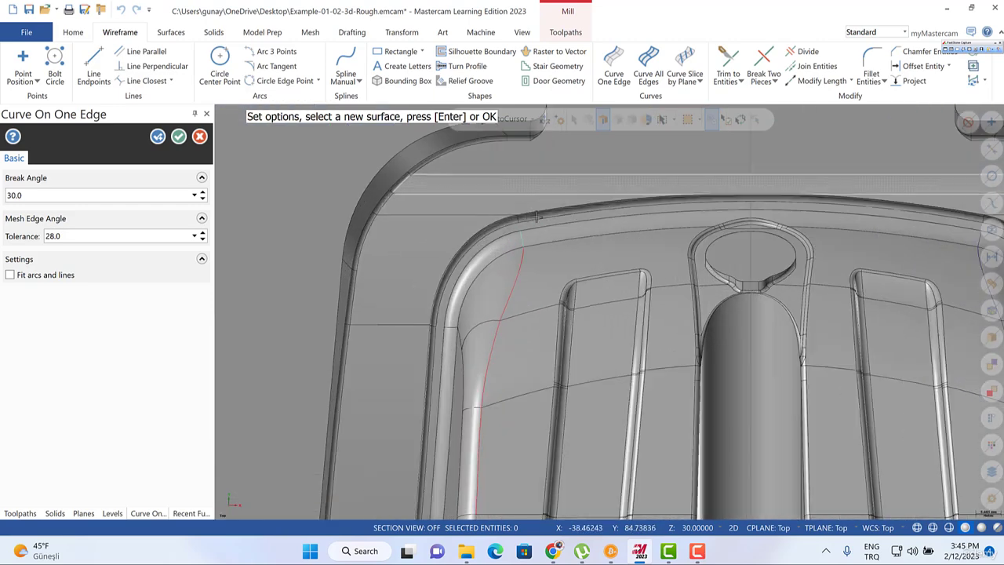
scroll(536, 217, "up", 3)
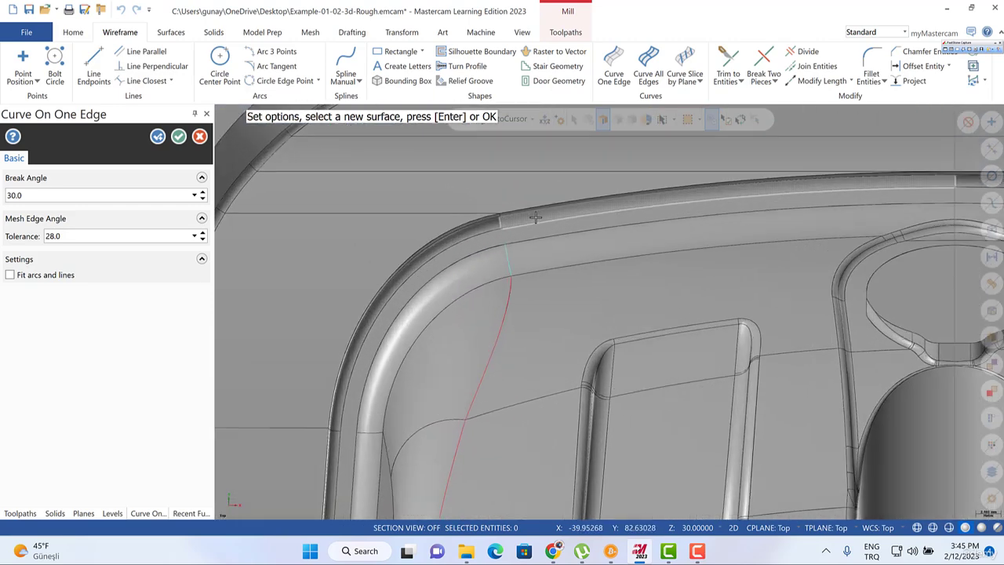
scroll(536, 218, "down", 3)
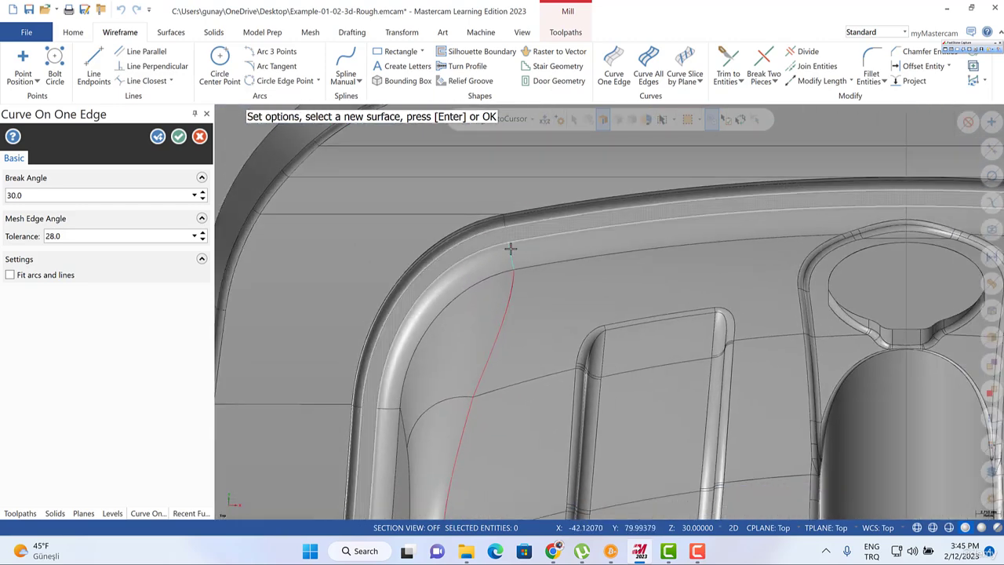
scroll(526, 236, "up", 2)
scroll(527, 236, "down", 1)
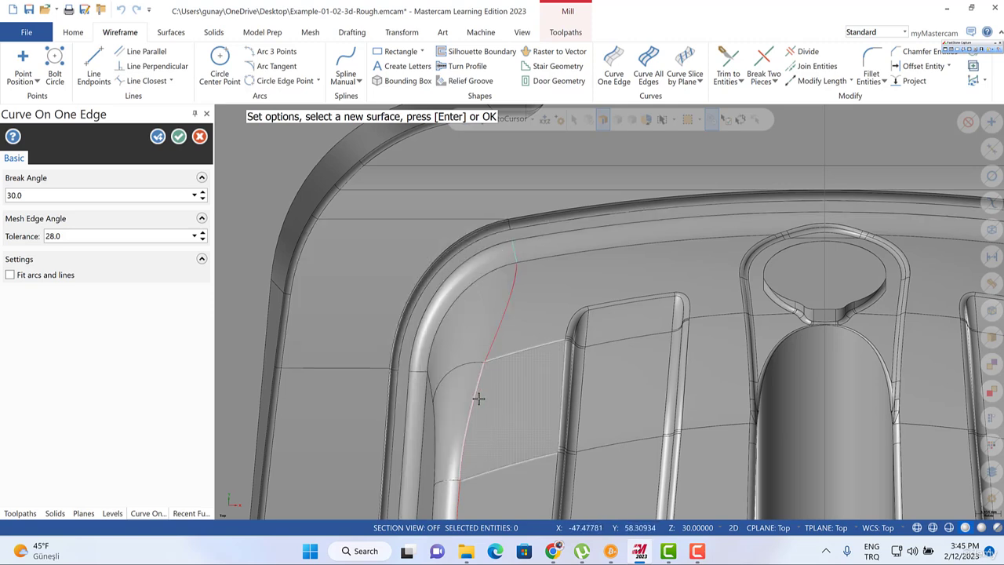
scroll(471, 125, "down", 1)
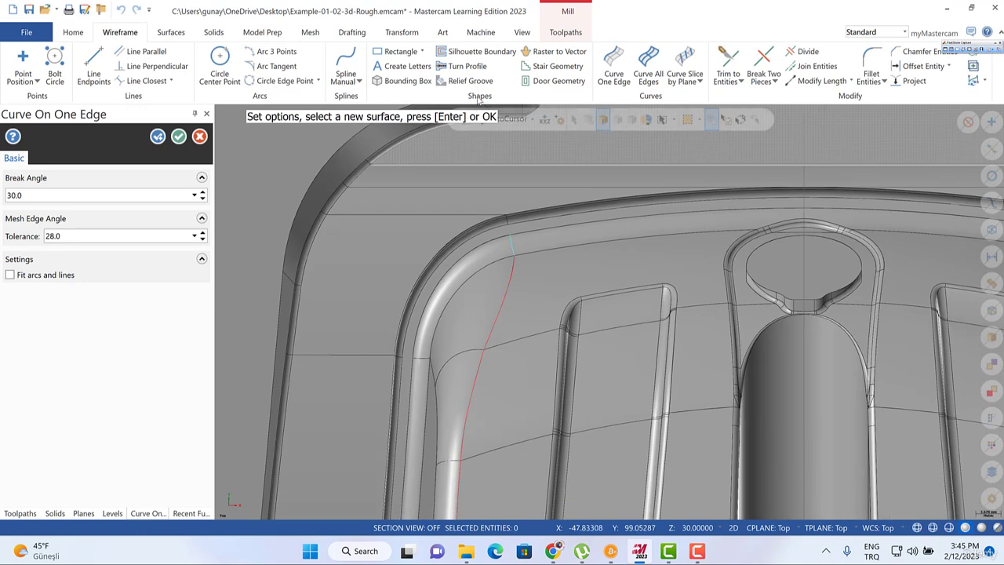
scroll(477, 94, "down", 2)
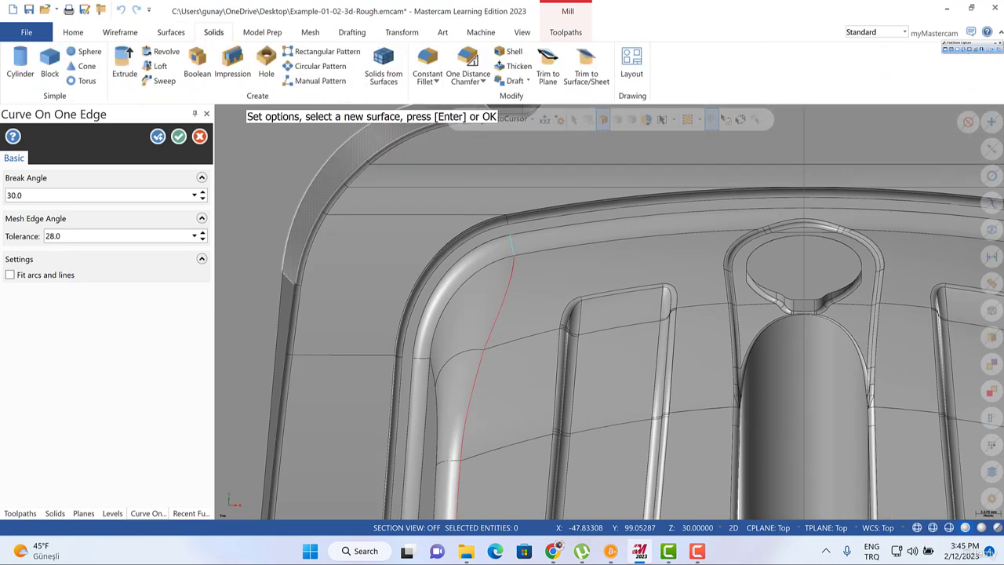
left_click(556, 548)
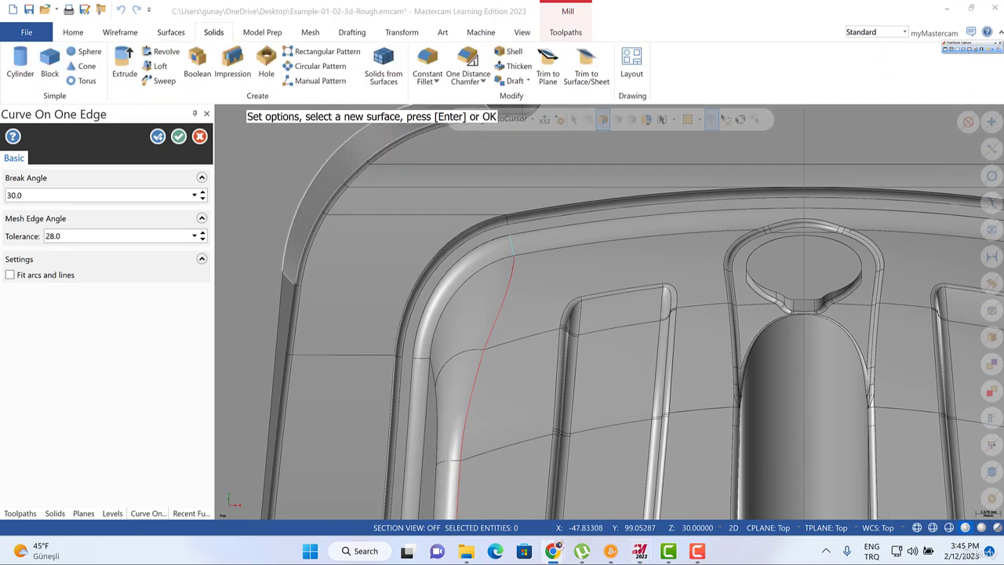
scroll(473, 193, "down", 2)
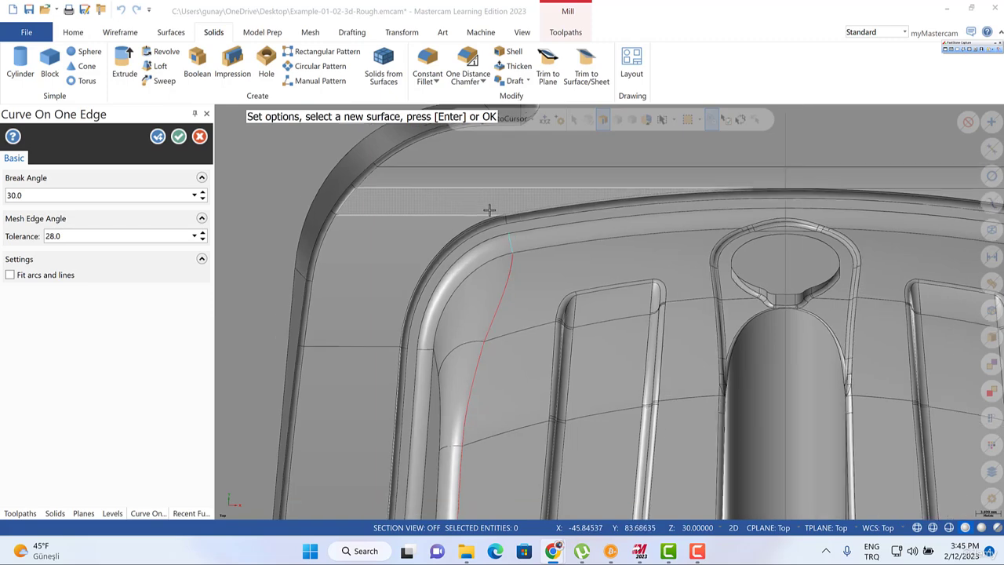
scroll(489, 208, "up", 1)
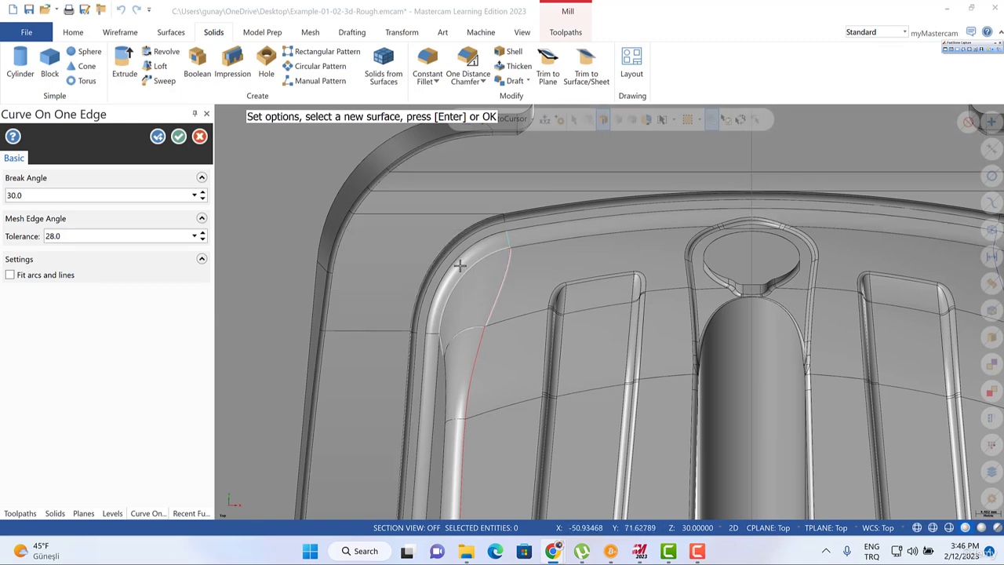
scroll(463, 252, "down", 1)
scroll(460, 339, "up", 2)
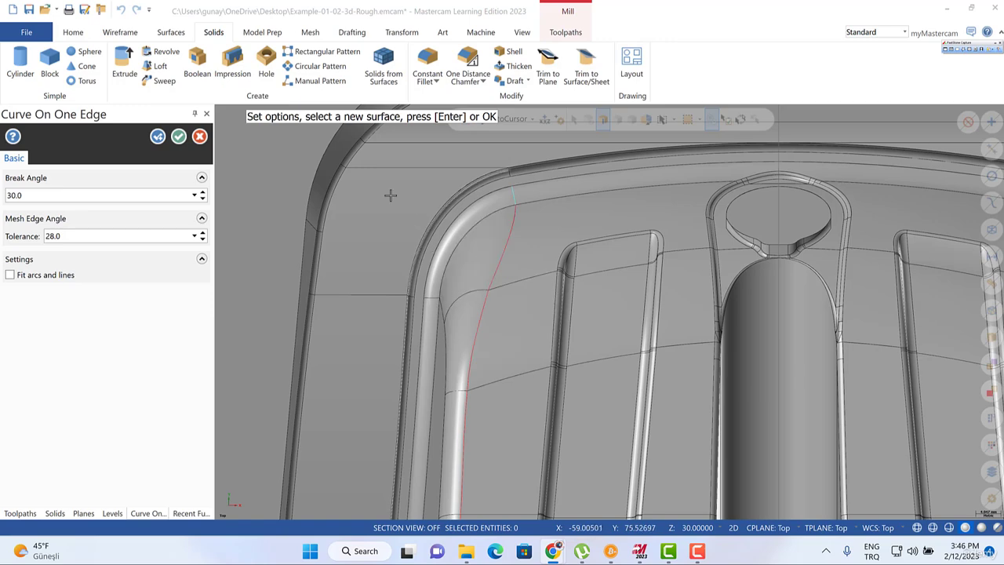
scroll(430, 227, "down", 5)
scroll(429, 228, "down", 2)
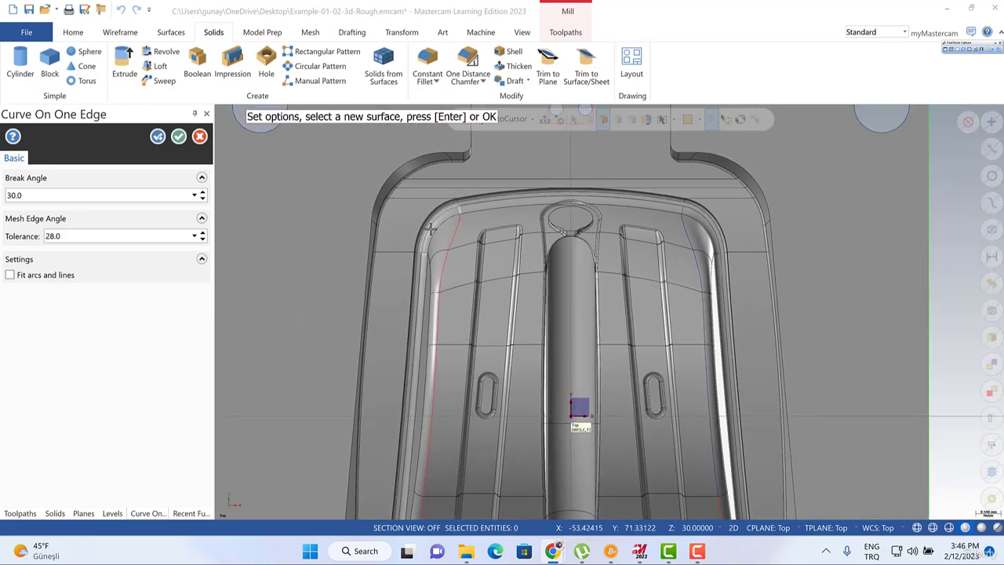
scroll(440, 218, "up", 6)
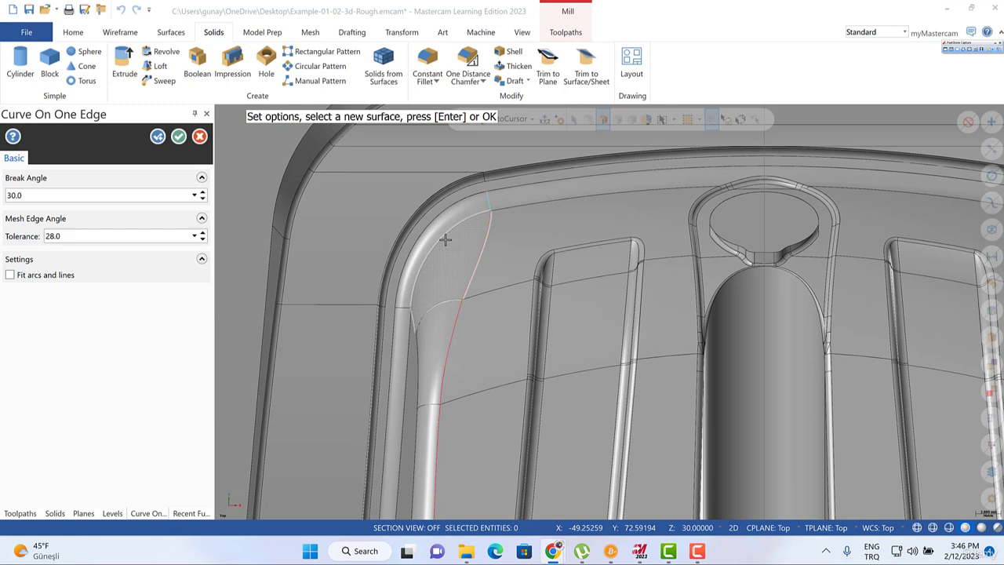
scroll(439, 170, "up", 3)
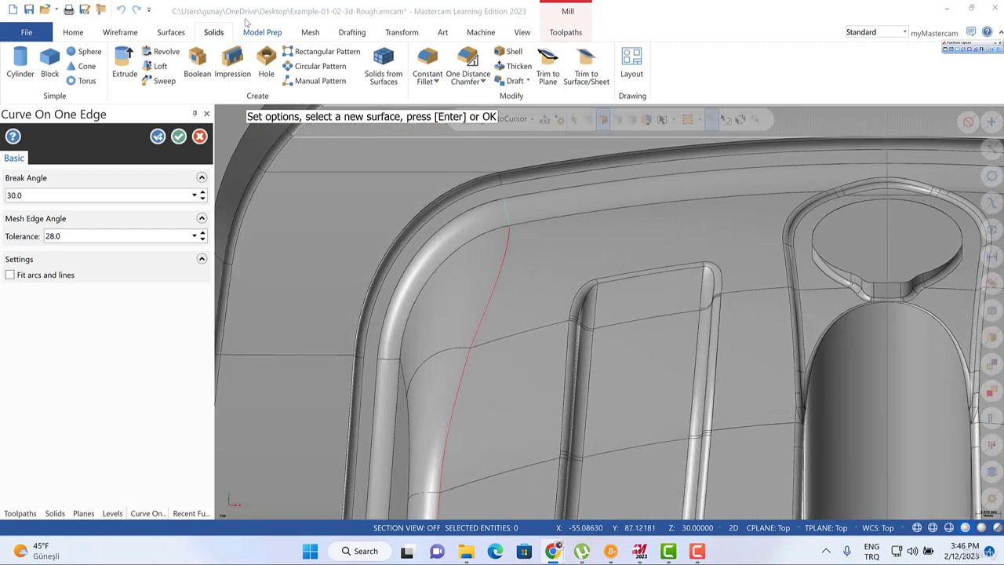
Create edge curves along the rounded outer rim edges at the upper-left and upper-right corners of the core.
left_click(120, 32)
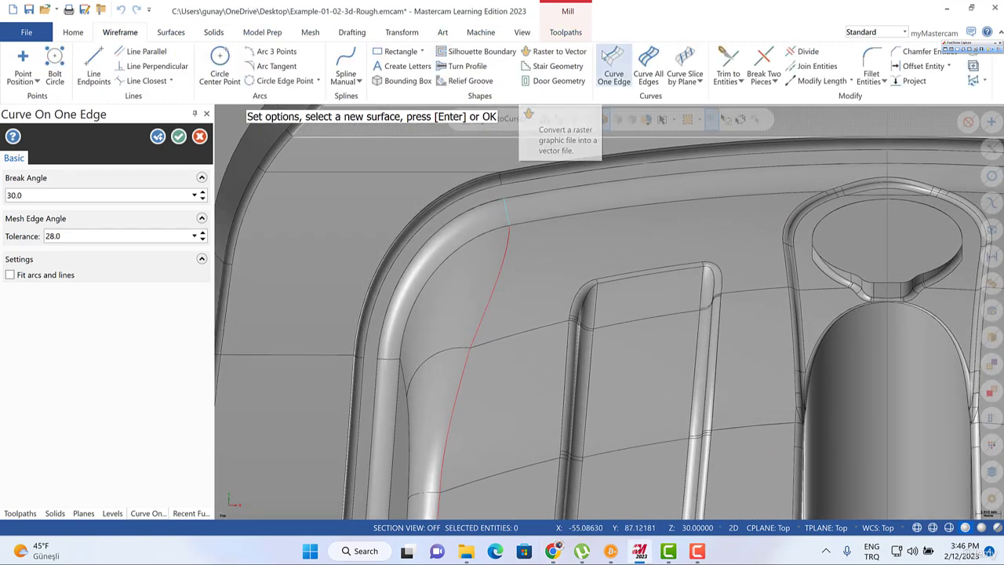
left_click(430, 188)
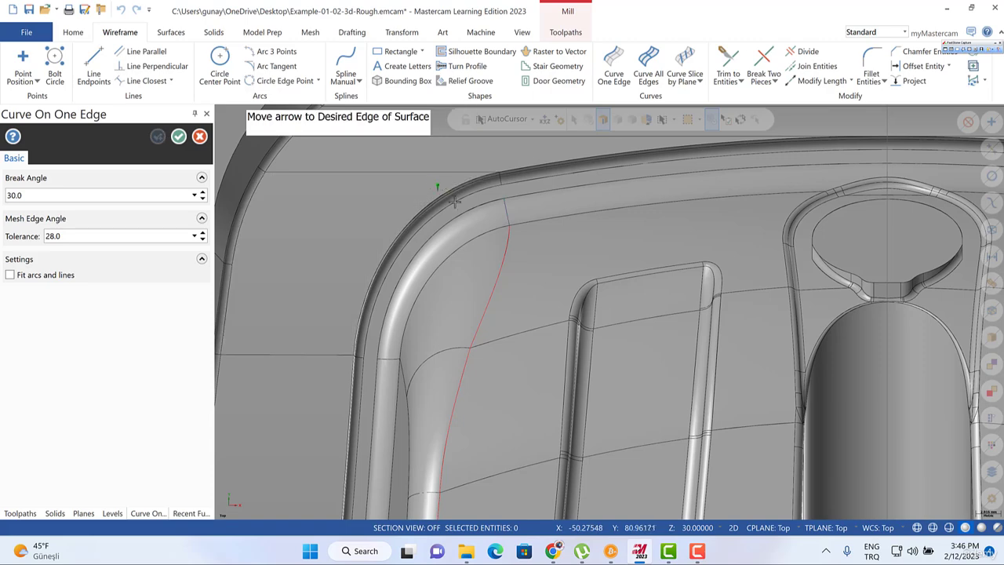
left_click(460, 207)
scroll(466, 209, "down", 4)
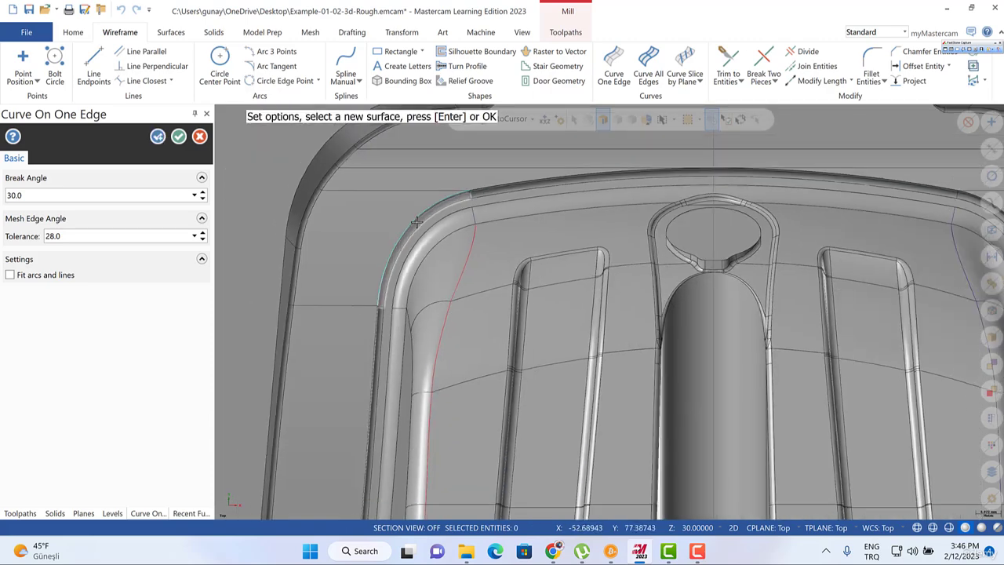
scroll(739, 216, "up", 3)
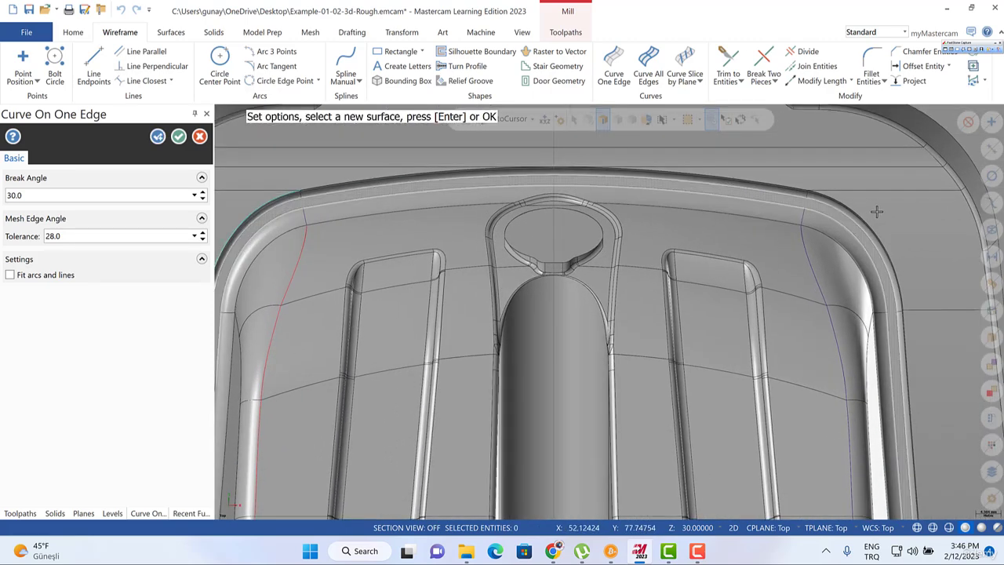
left_click(868, 216)
left_click(835, 230)
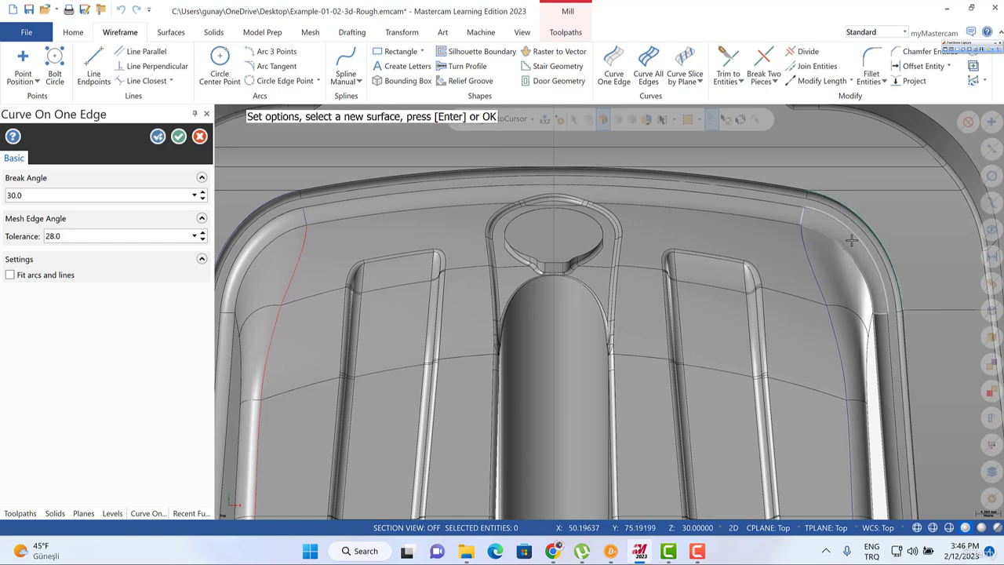
Add edge curves along both halves of the upper rim's outer edge between the two corner curves, and finish Curve One Edge.
scroll(851, 240, "down", 3)
scroll(333, 218, "up", 4)
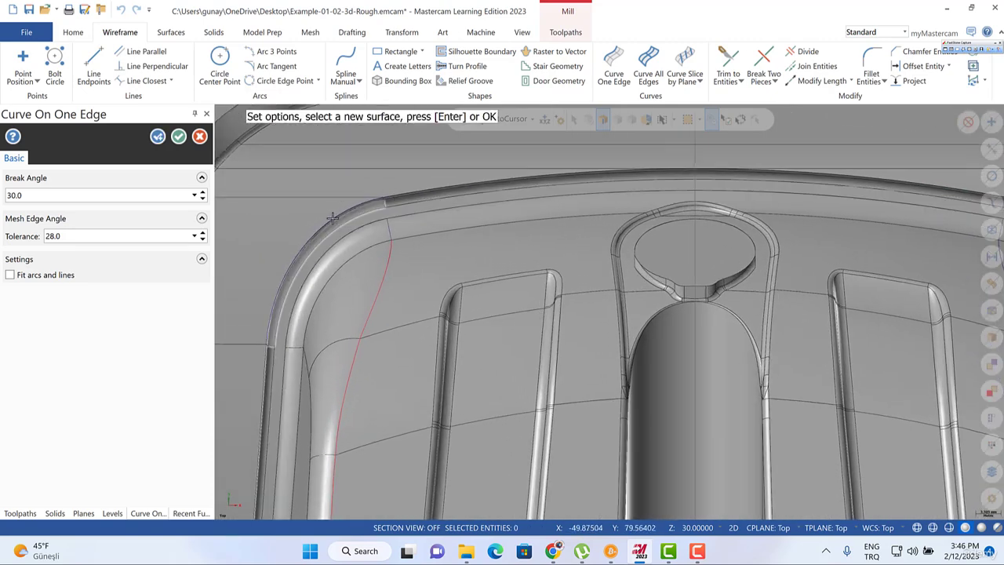
left_click(429, 185)
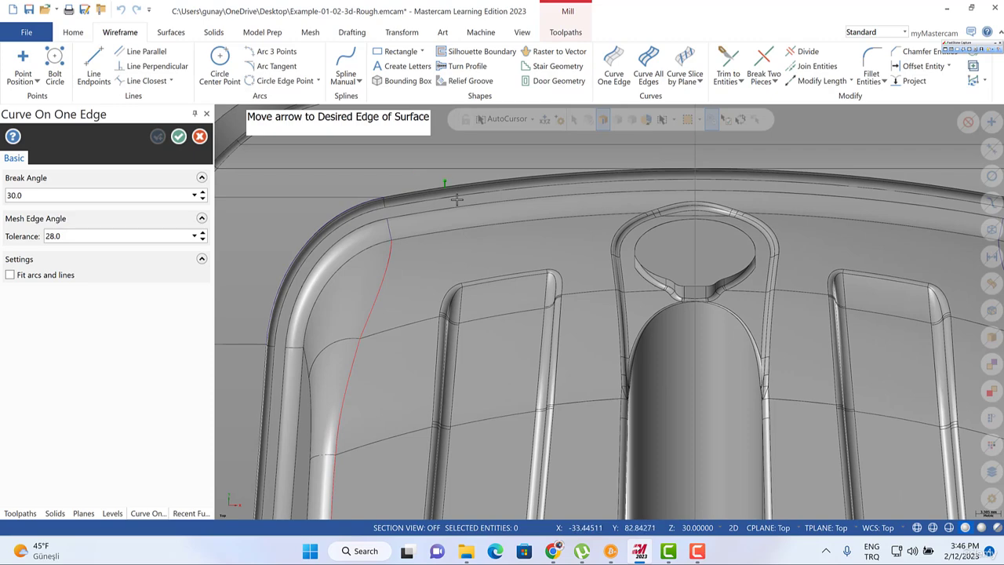
left_click(456, 199)
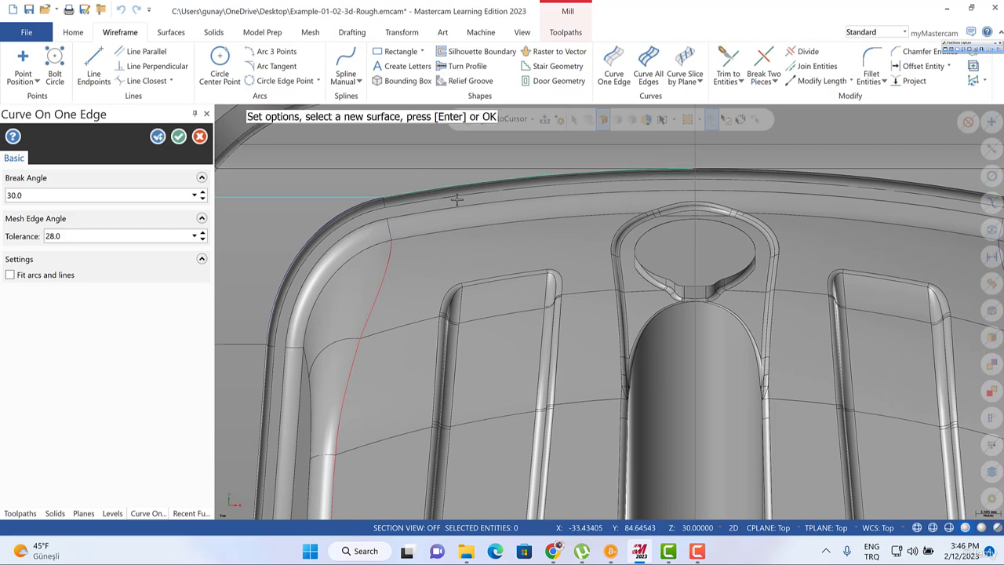
left_click(919, 178)
left_click(887, 198)
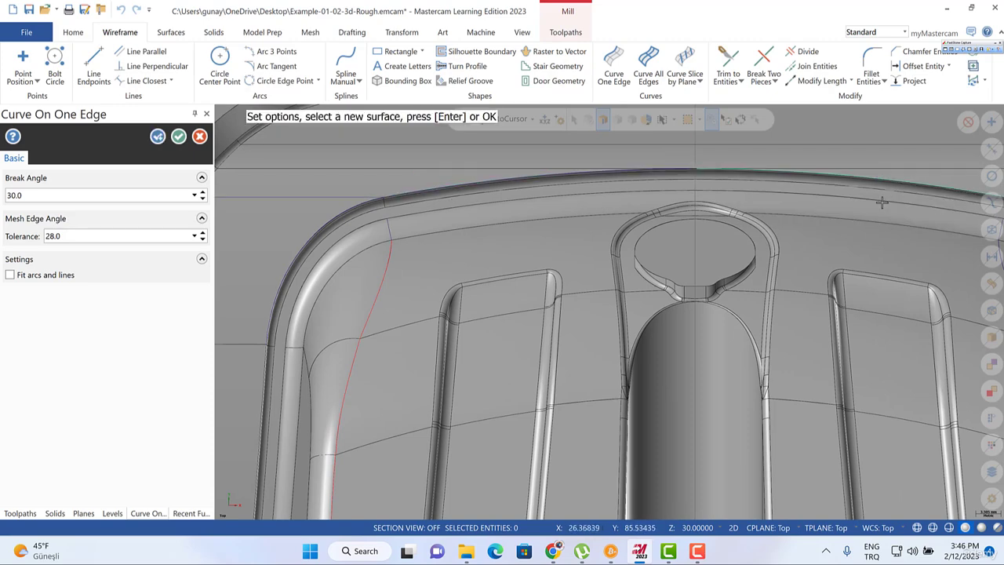
scroll(706, 166, "up", 2)
scroll(705, 166, "up", 1)
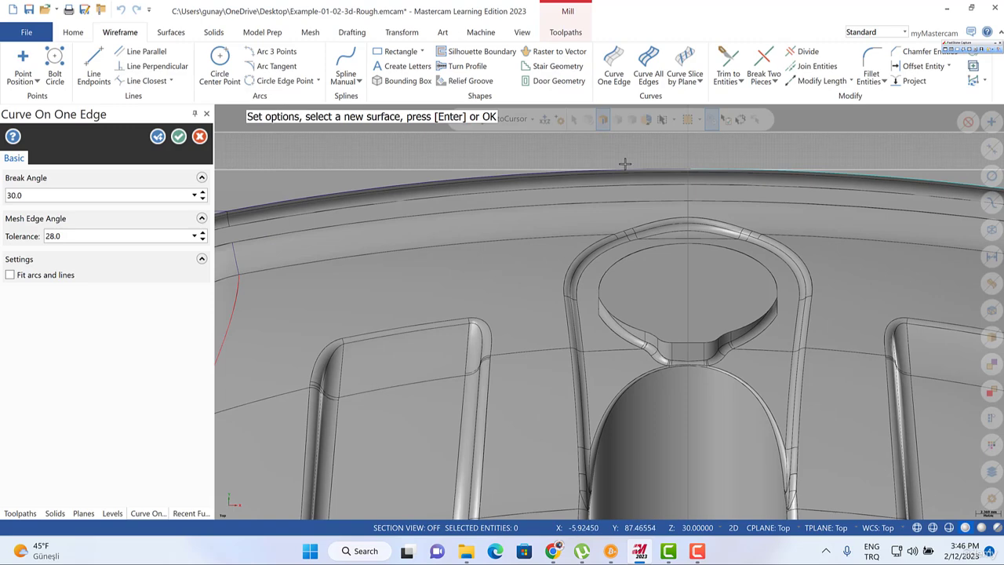
key("Return")
Draw a freeform diagonal line about 19.7 mm long from the red boundary's joint outward across the upper-left corner rim, and adjust its angle.
scroll(322, 249, "down", 4)
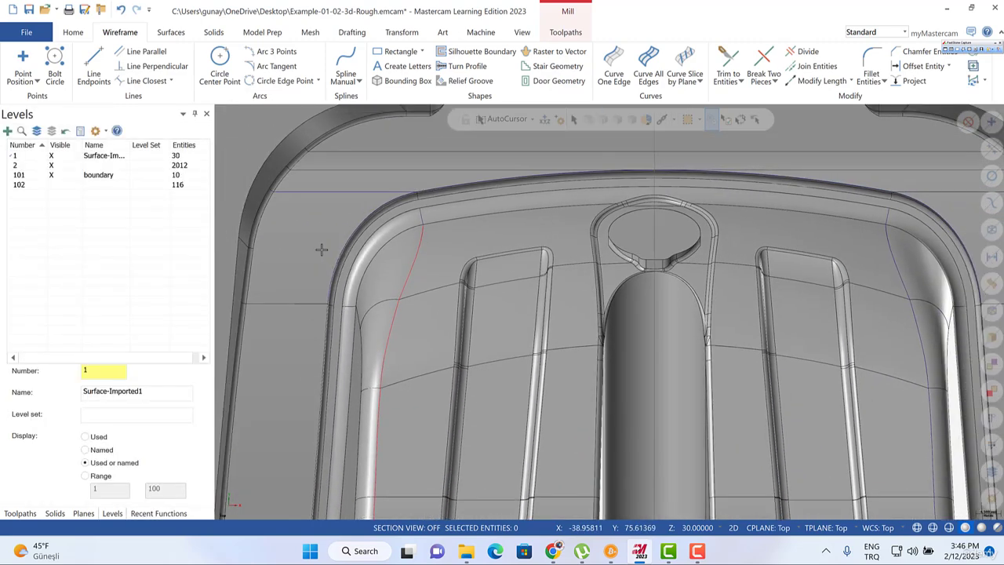
scroll(321, 249, "up", 3)
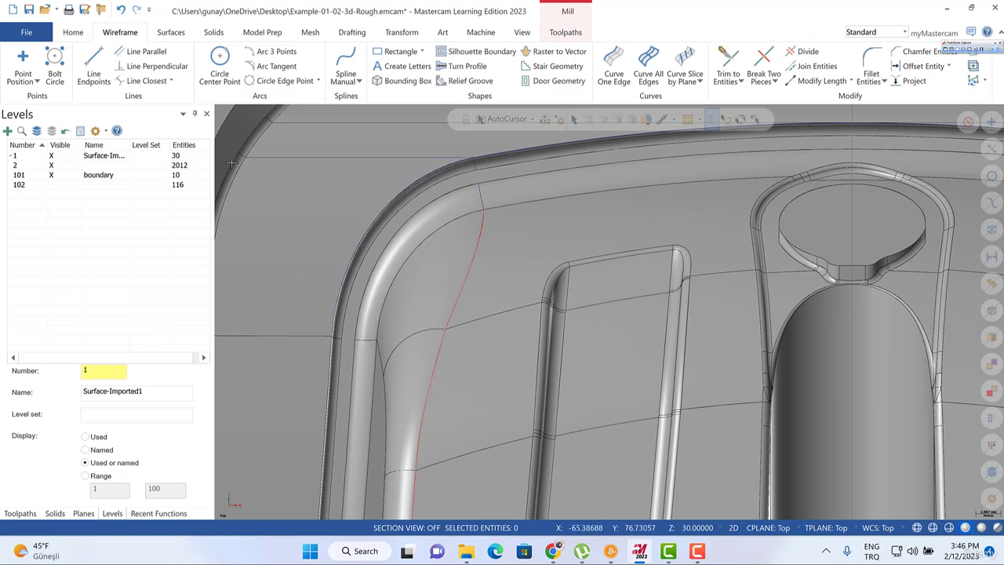
left_click(93, 66)
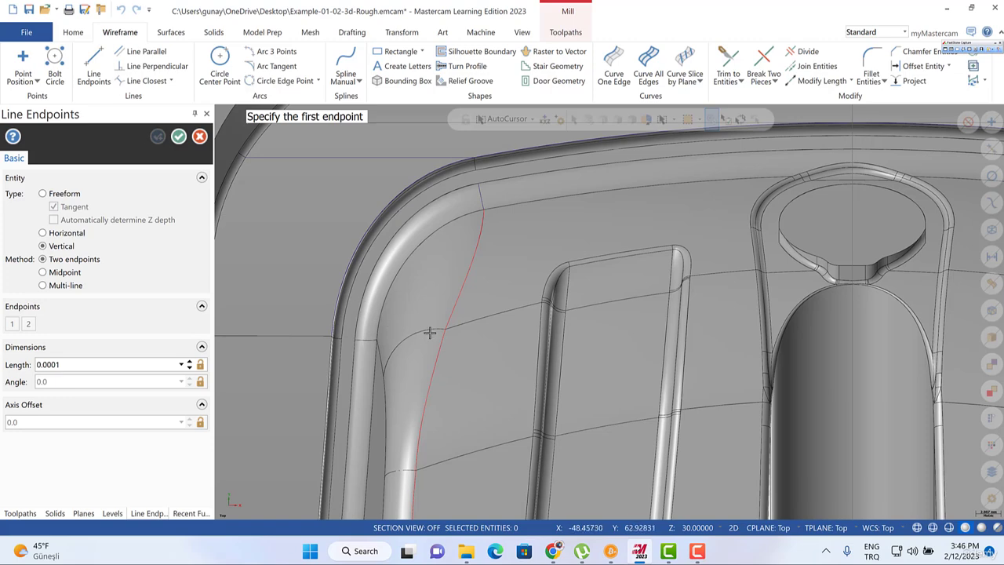
left_click(444, 329)
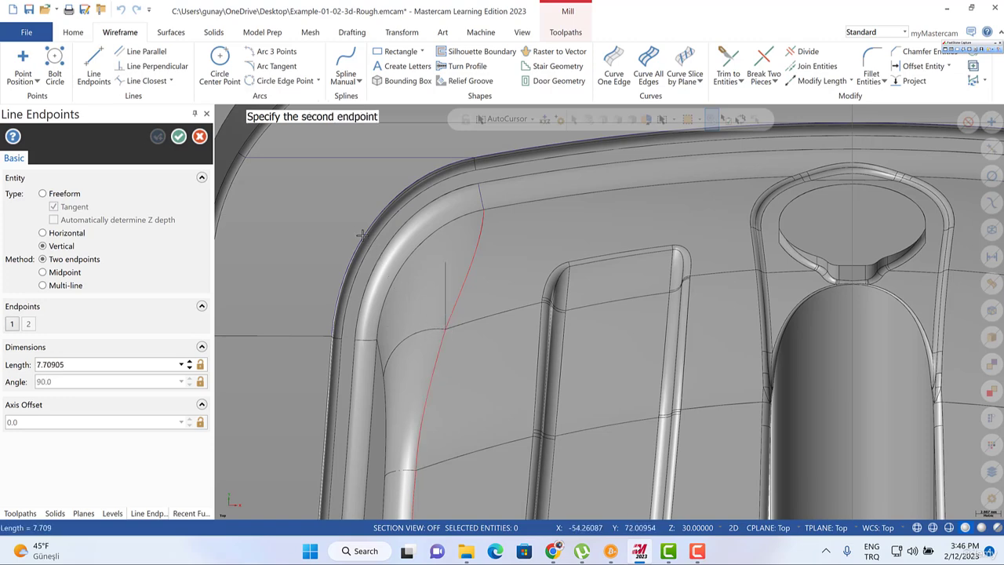
left_click(43, 193)
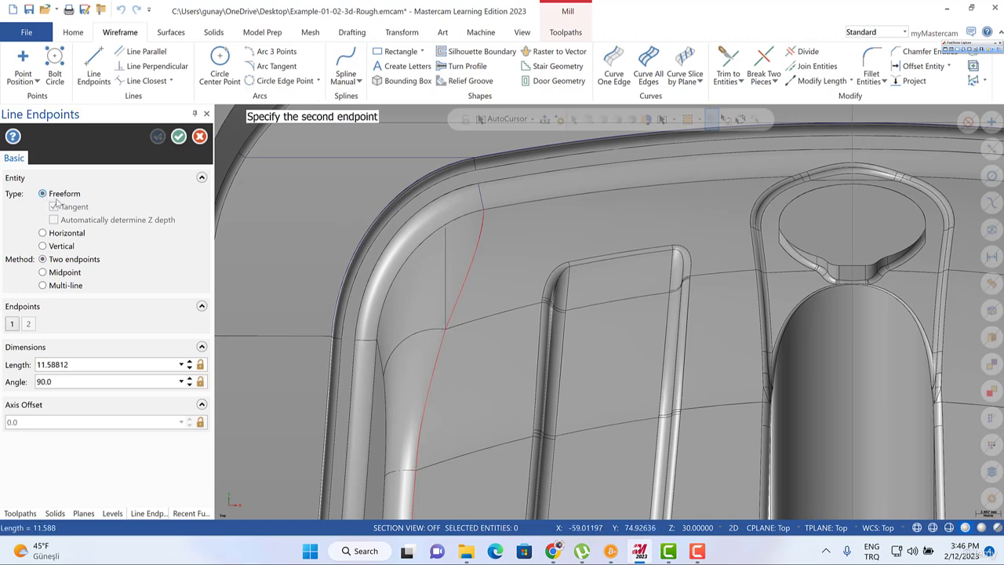
left_click(334, 198)
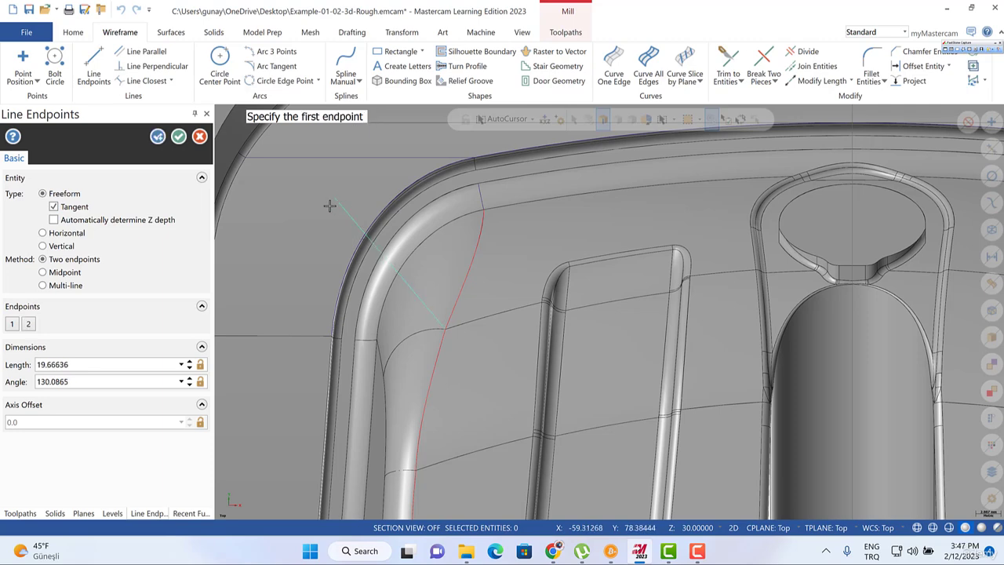
double_click(68, 384)
type("1")
key("Escape")
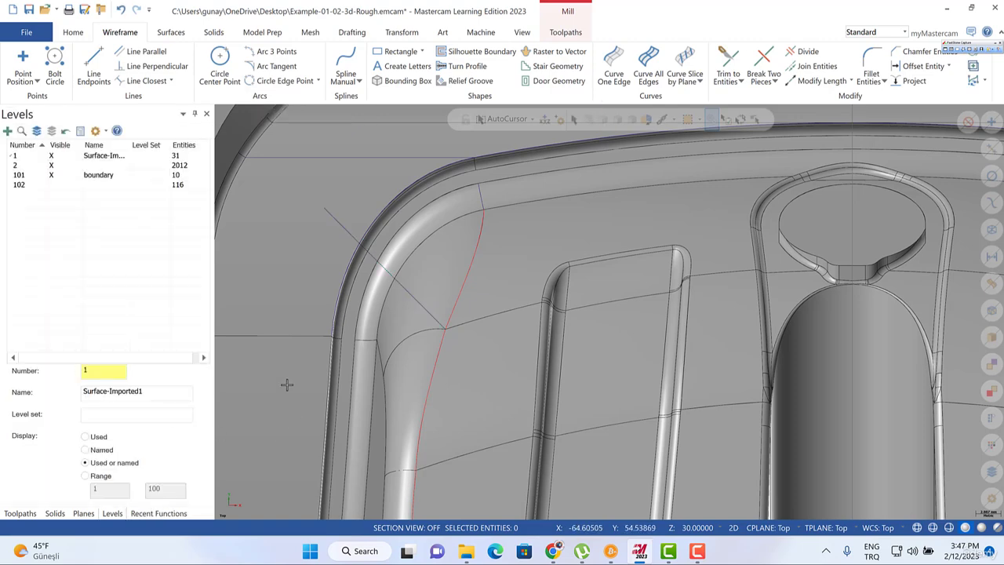
Examine how the diagonal line meets the boundary curves at the upper-left corner, and restore the Top view.
scroll(305, 330, "up", 1)
scroll(307, 299, "up", 1)
middle_click_drag(402, 212, 399, 202)
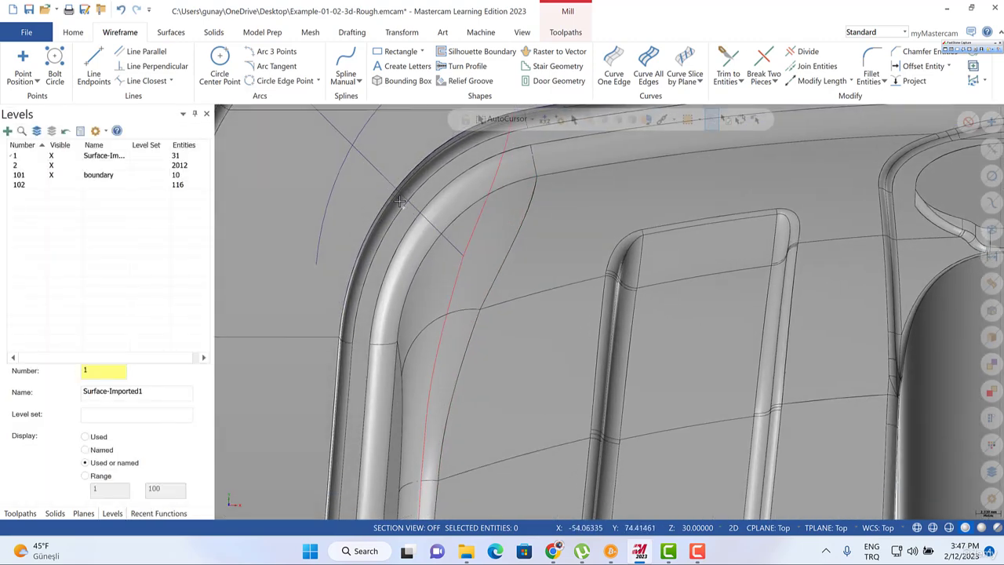
scroll(399, 201, "down", 3)
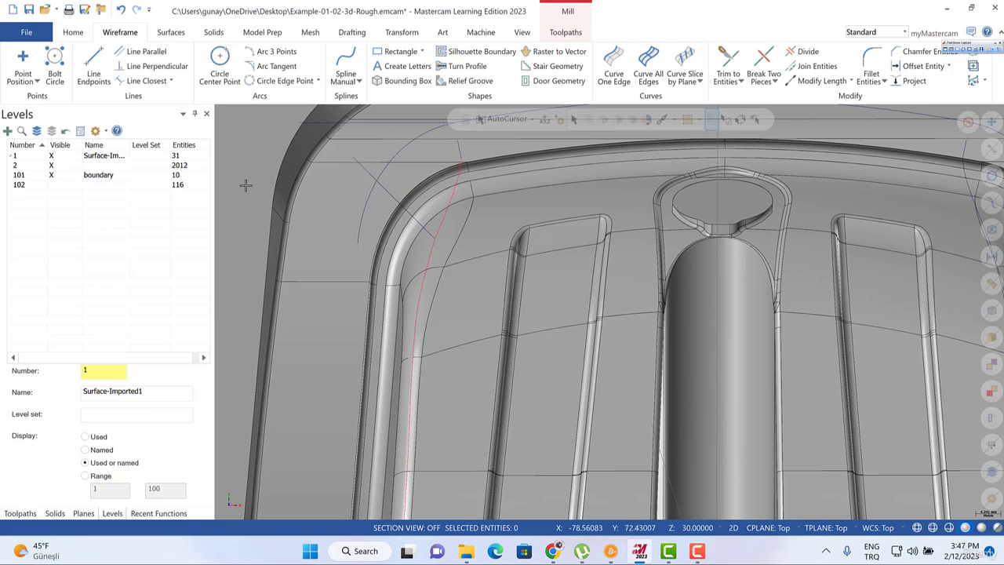
scroll(424, 324, "down", 1)
scroll(424, 324, "down", 5)
right_click(276, 199)
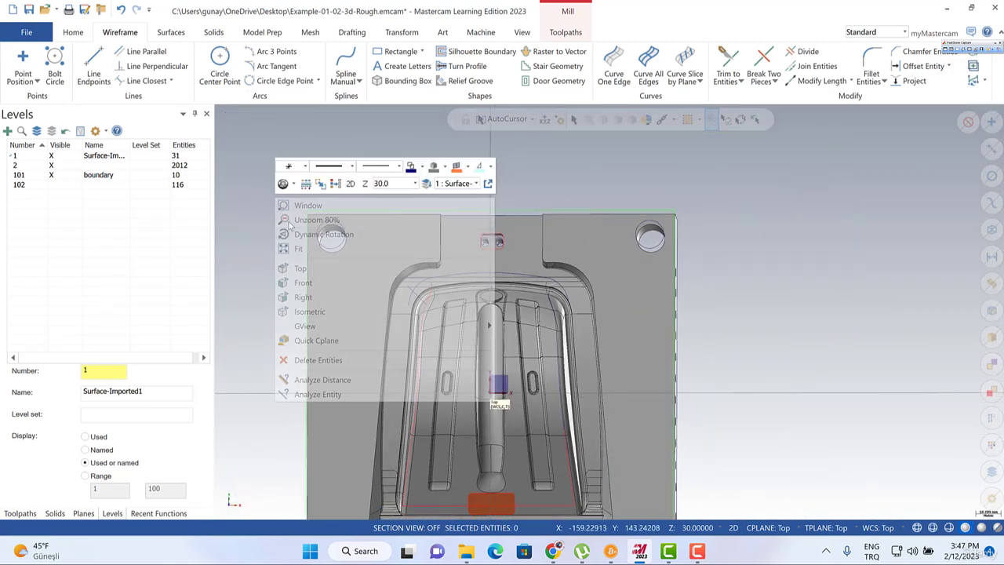
left_click(301, 268)
scroll(390, 264, "up", 6)
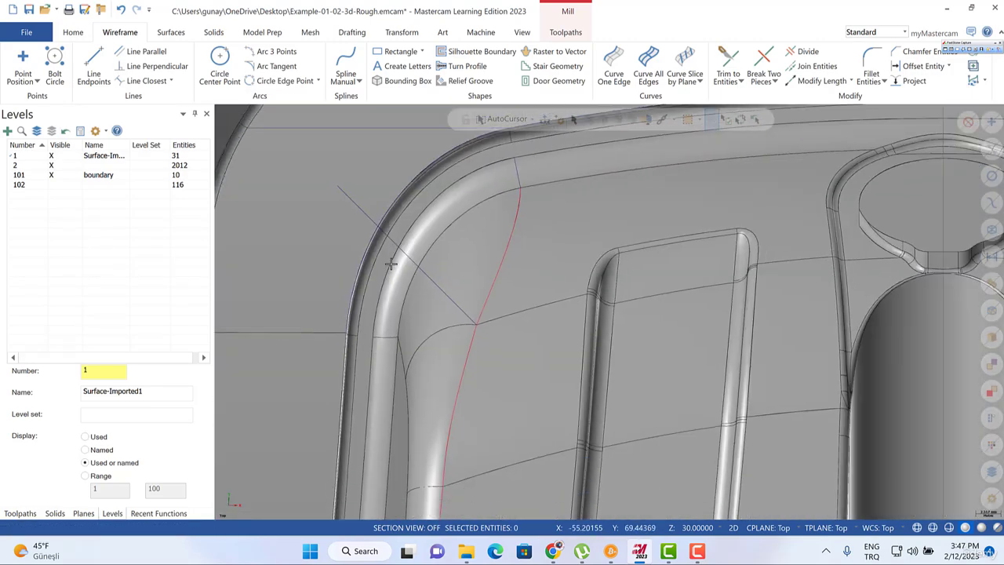
scroll(457, 285, "up", 2)
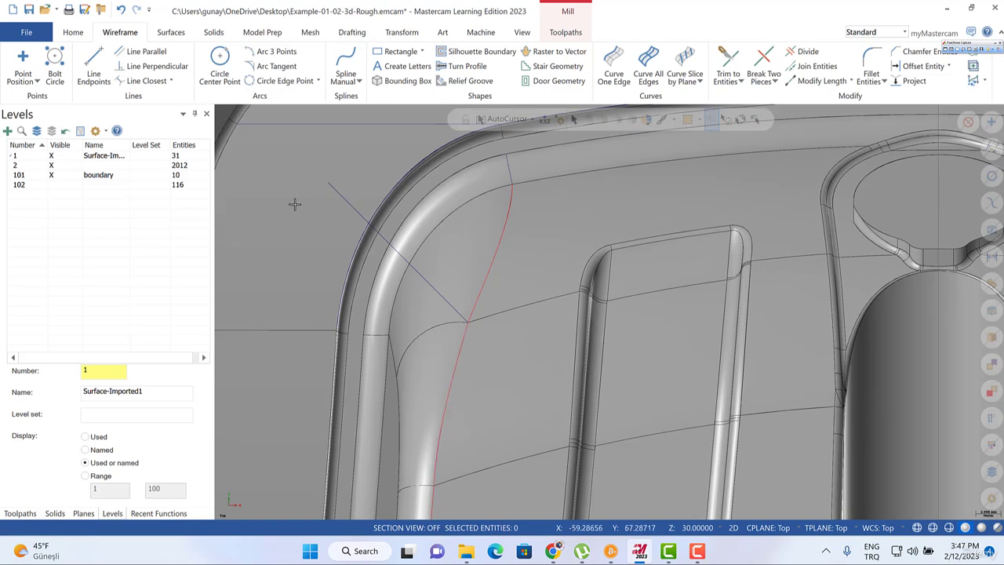
Place a Point Dynamic point on the red boundary curve, a short distance below the diagonal line's inner end.
left_click(29, 81)
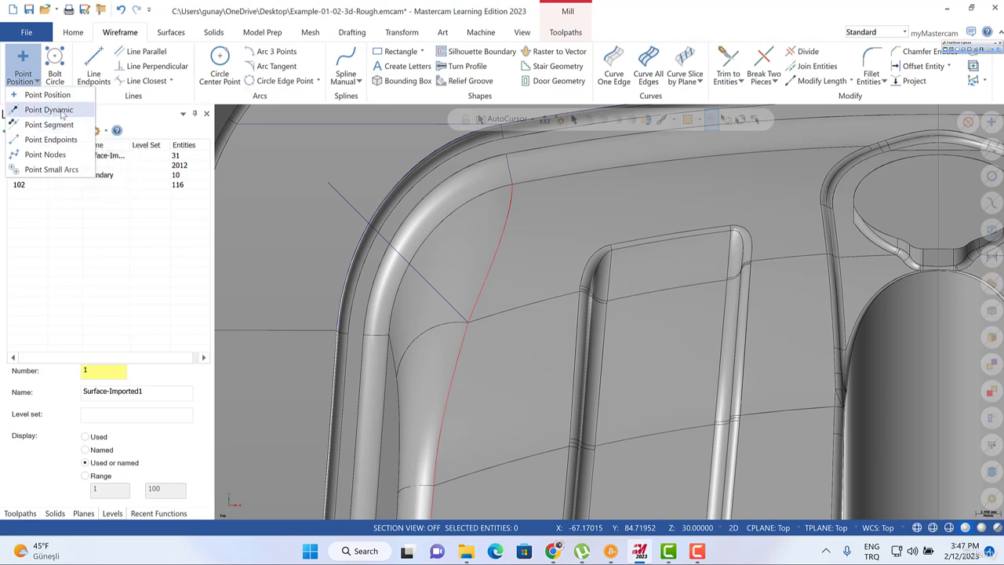
left_click(52, 109)
left_click(447, 395)
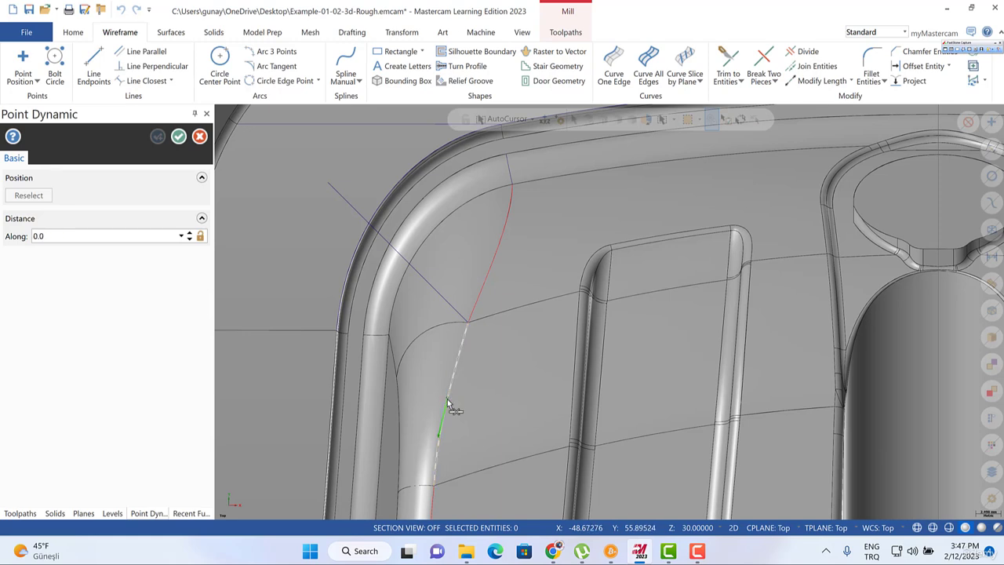
left_click(447, 399)
key("Escape")
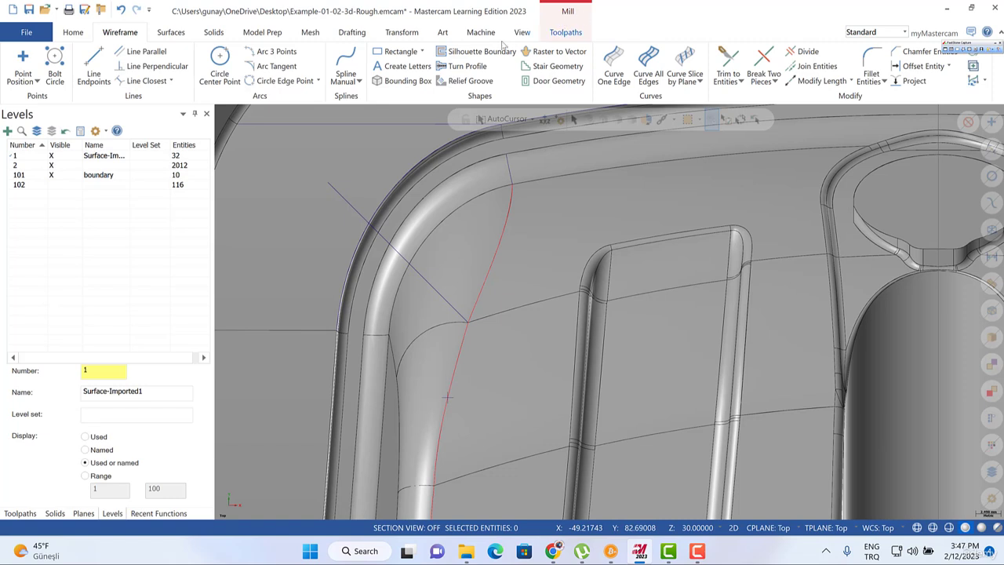
left_click(726, 61)
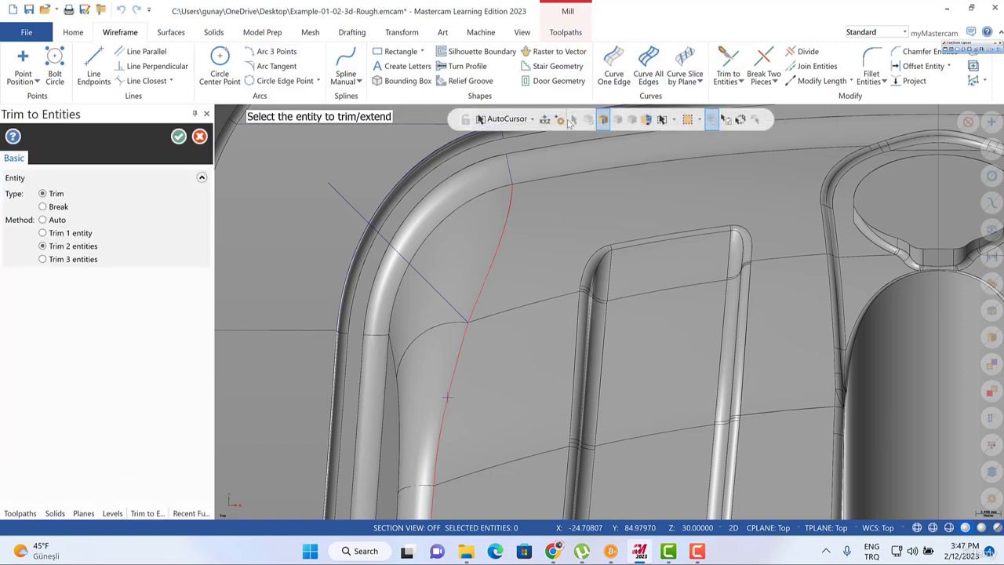
left_click(43, 206)
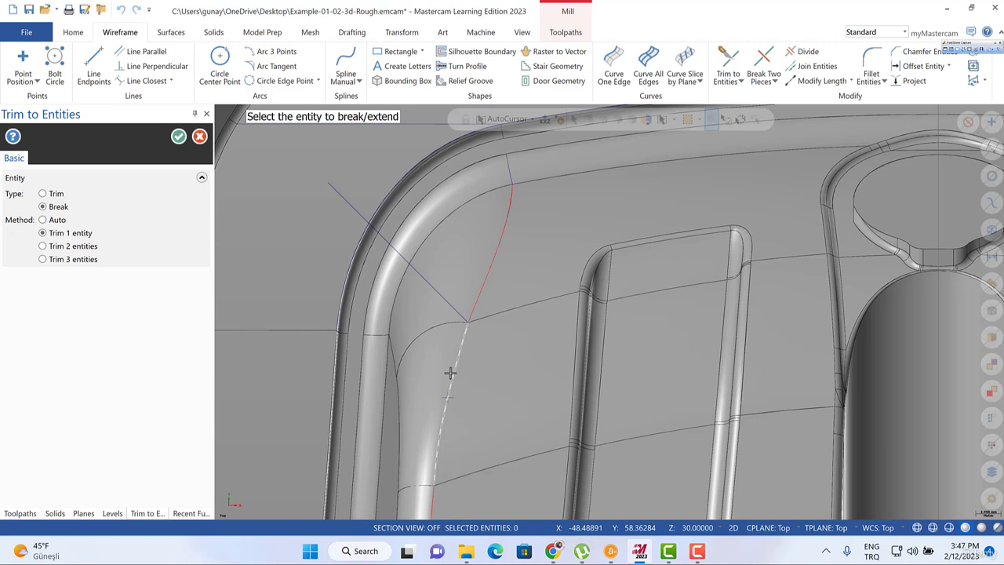
left_click(450, 373)
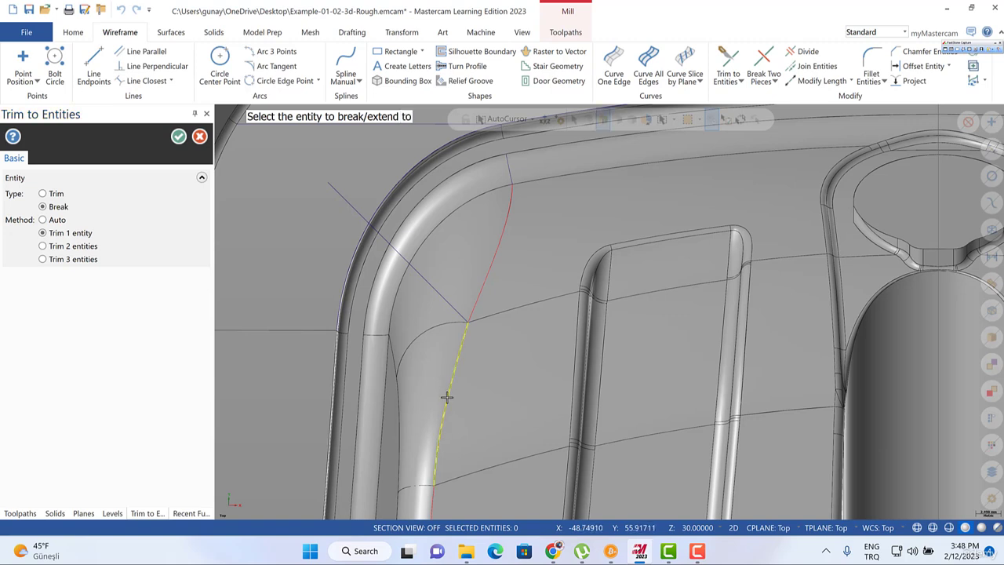
left_click(42, 219)
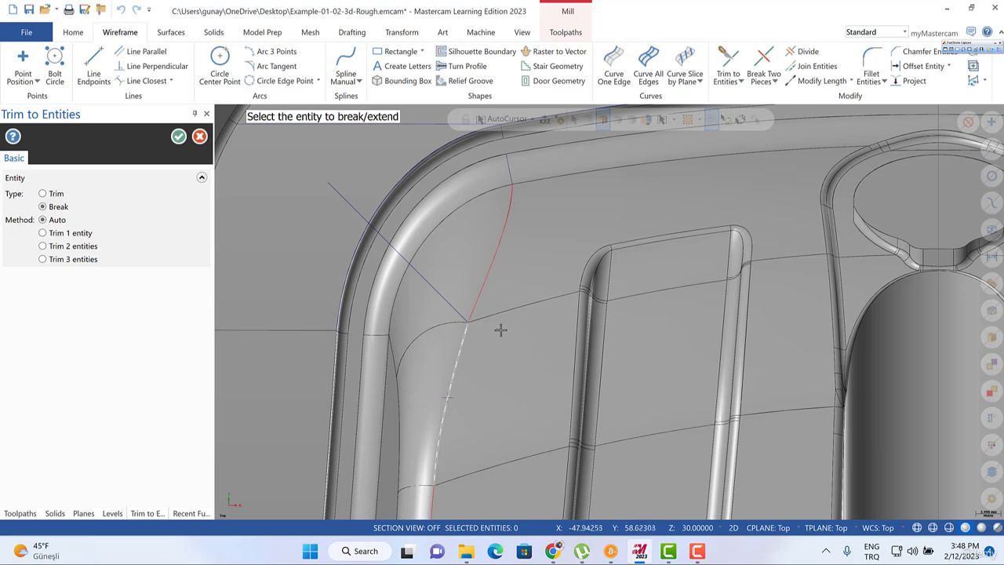
key("Escape")
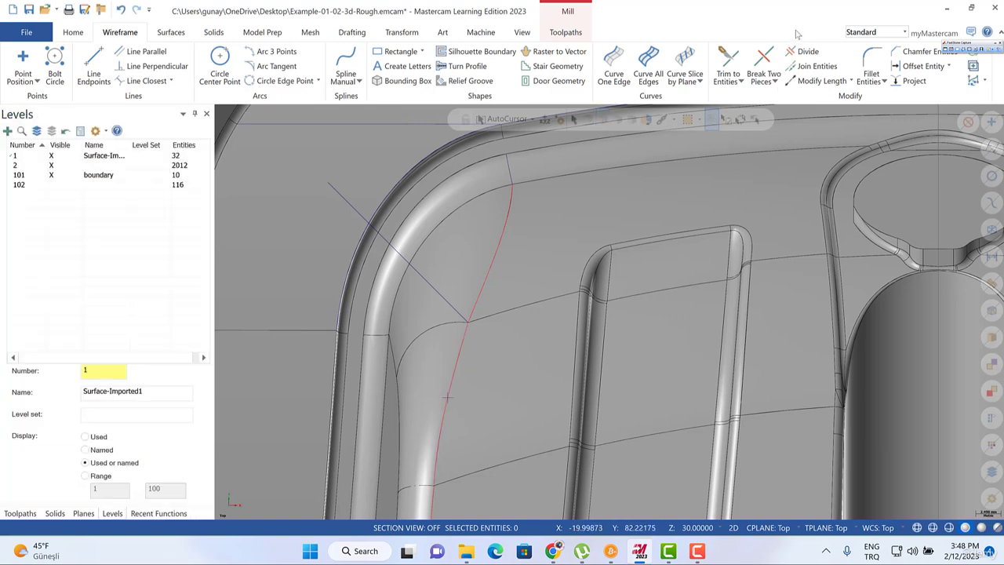
left_click(852, 82)
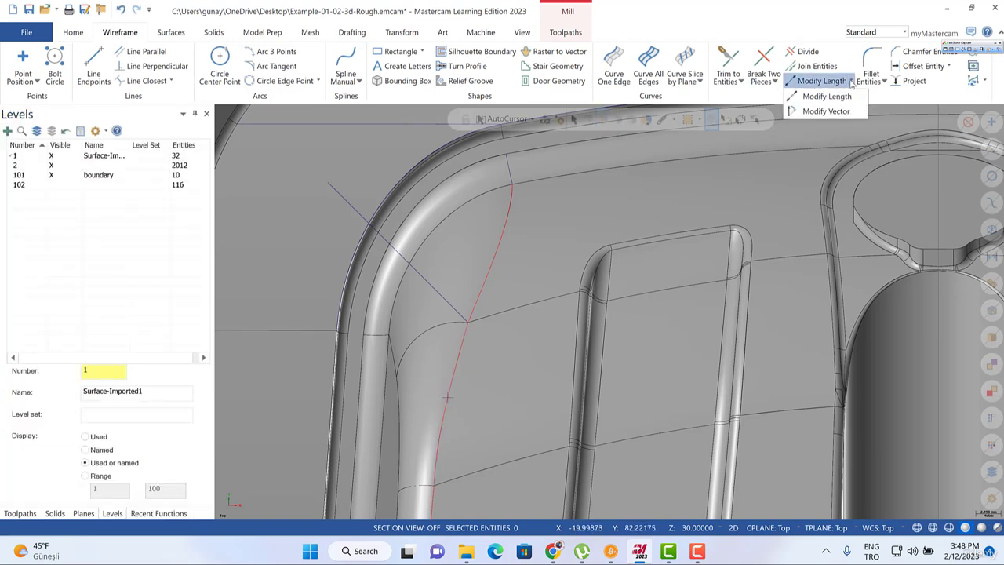
left_click(852, 82)
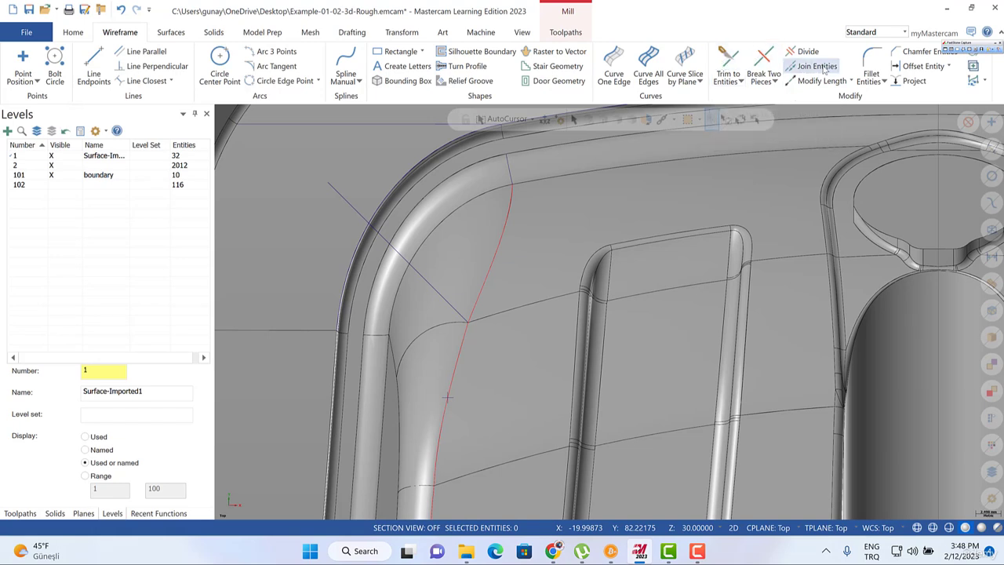
Break the red boundary curve below the diagonal line into two pieces at the new point.
left_click(774, 82)
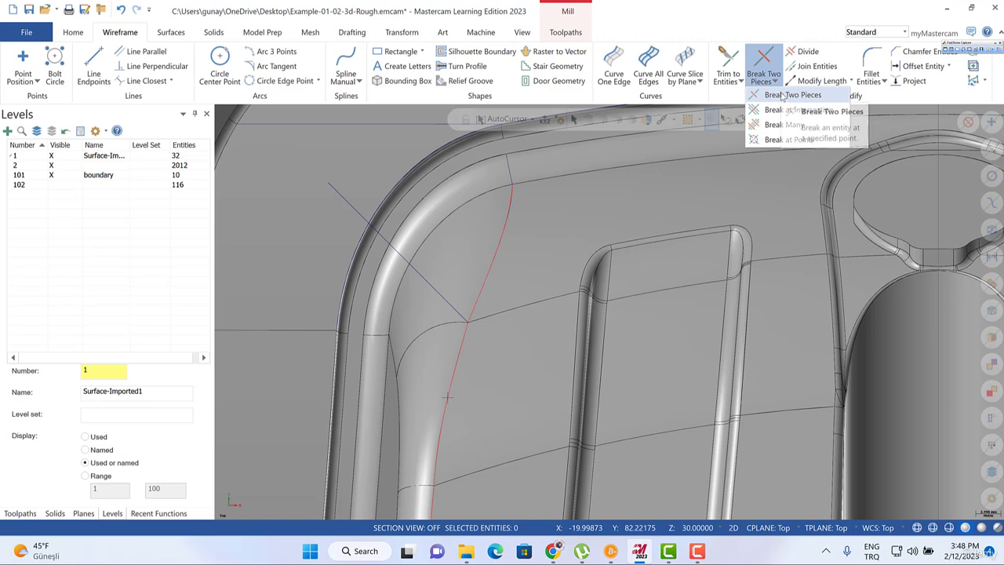
left_click(777, 92)
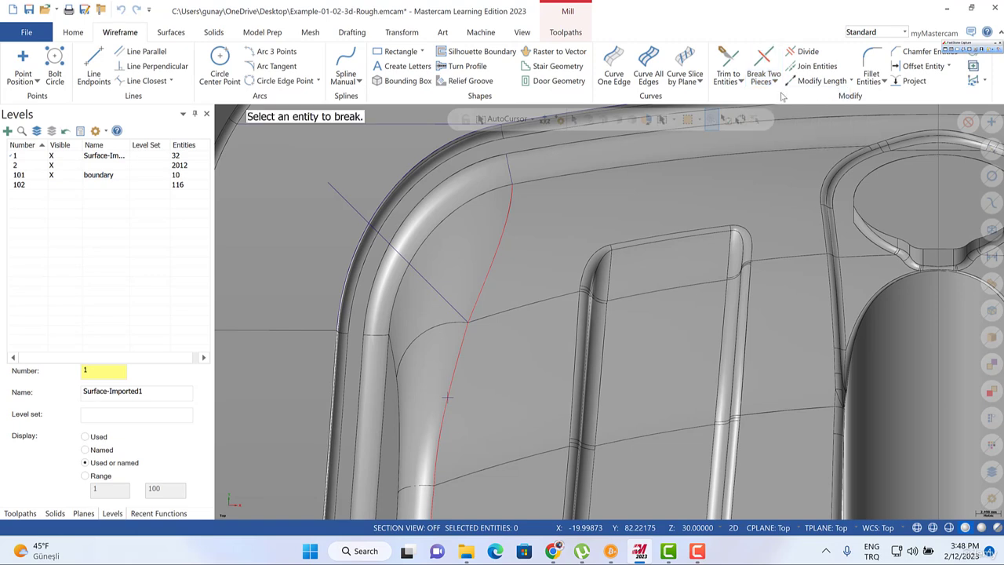
left_click(459, 350)
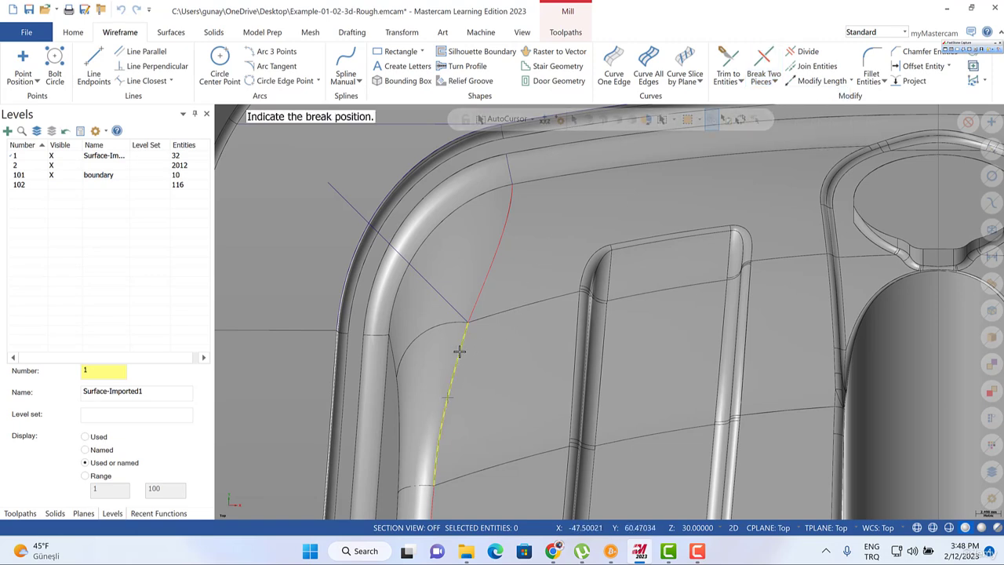
left_click(446, 394)
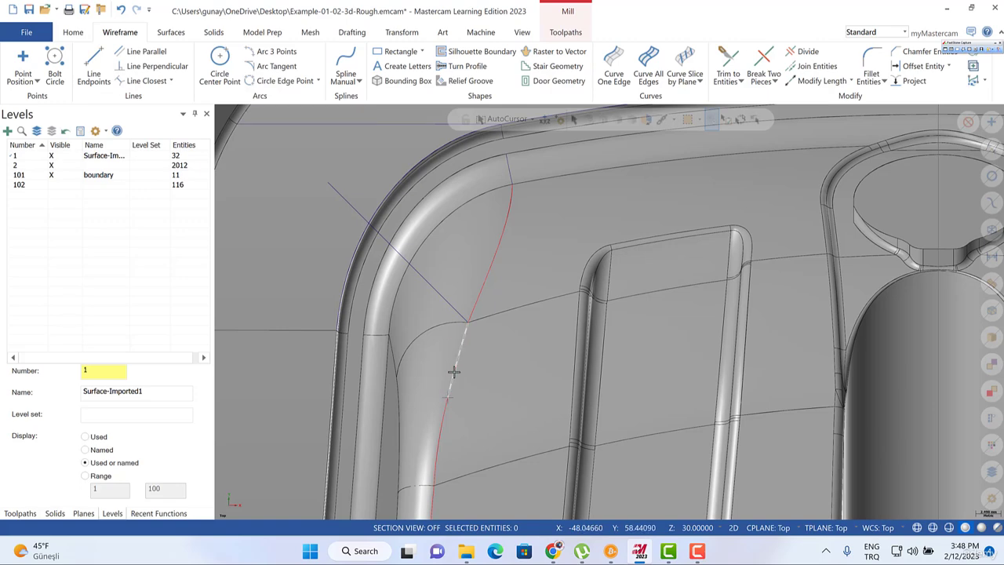
scroll(439, 330, "down", 5)
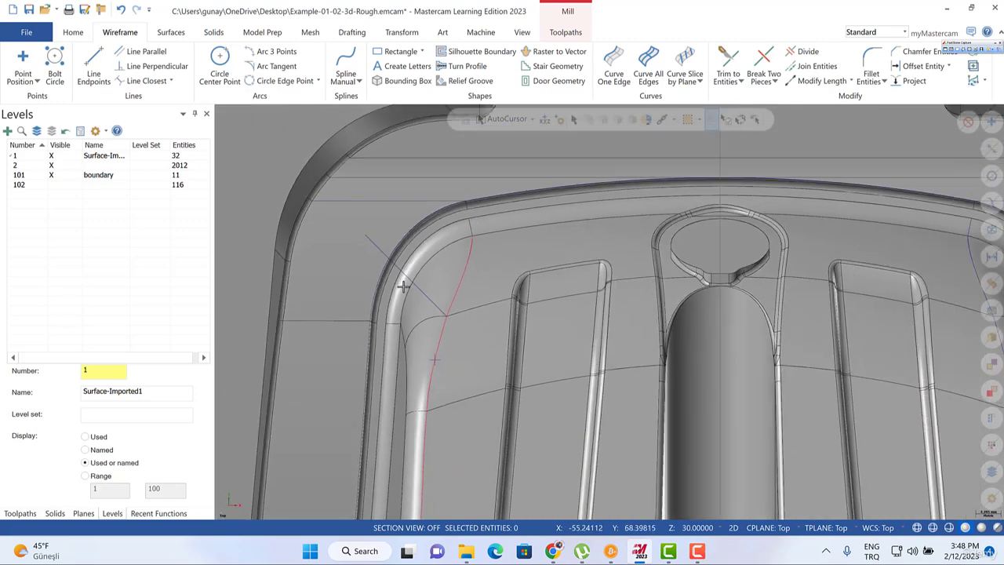
scroll(721, 335, "up", 4)
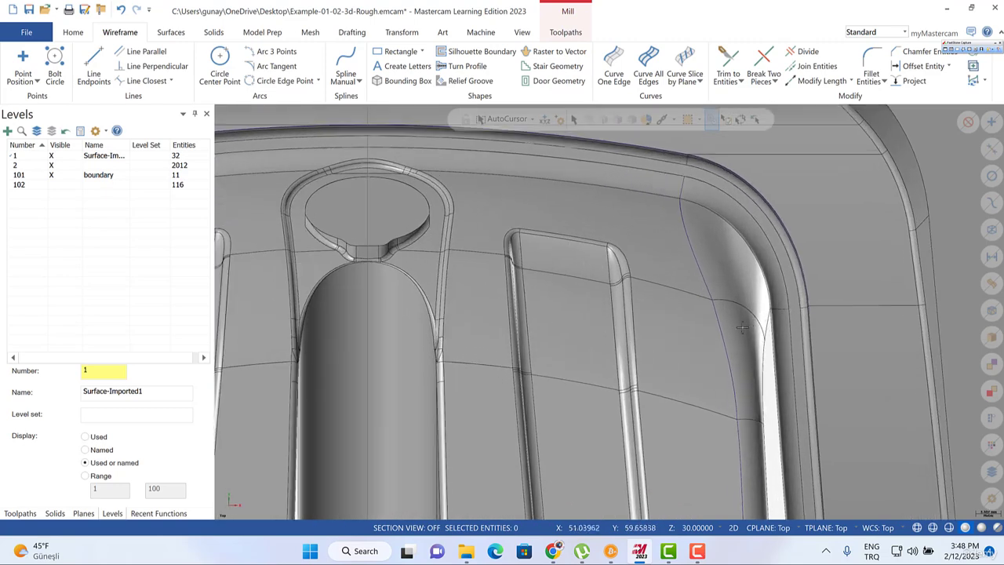
left_click(37, 82)
left_click(48, 125)
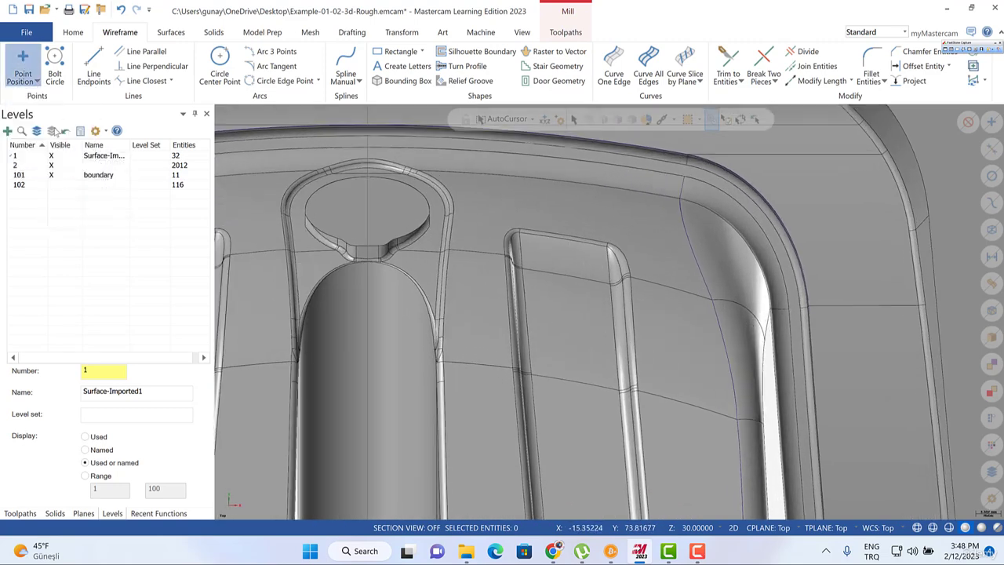
left_click(725, 345)
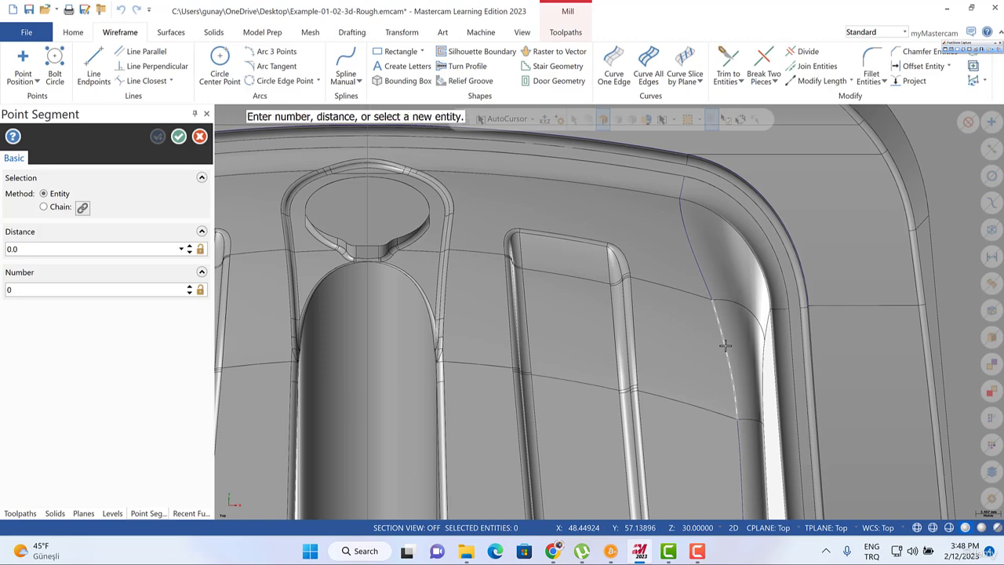
Place a Point Dynamic point near the middle of the matching inner boundary curve segment below the core's upper-right corner.
left_click(26, 78)
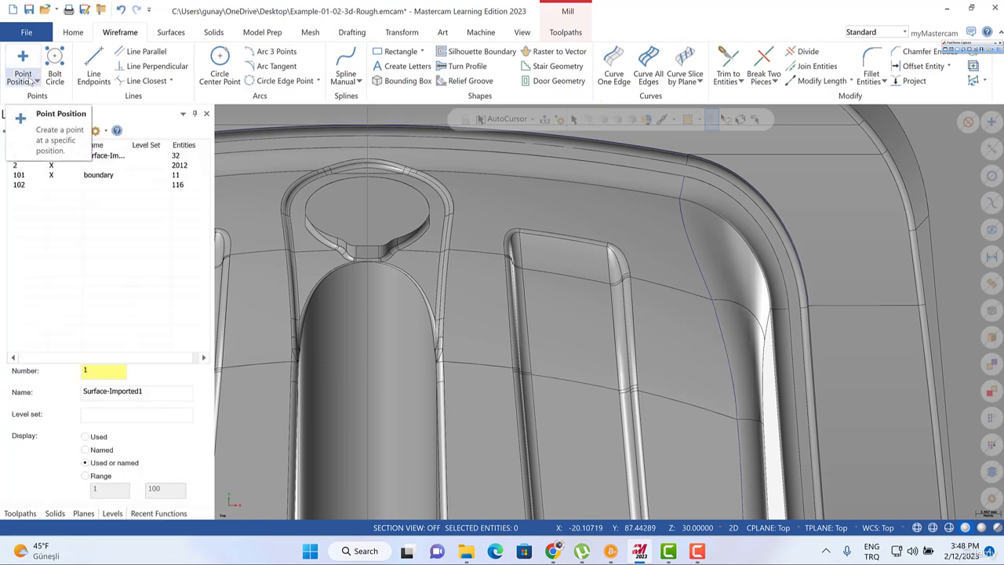
left_click(26, 78)
left_click(49, 110)
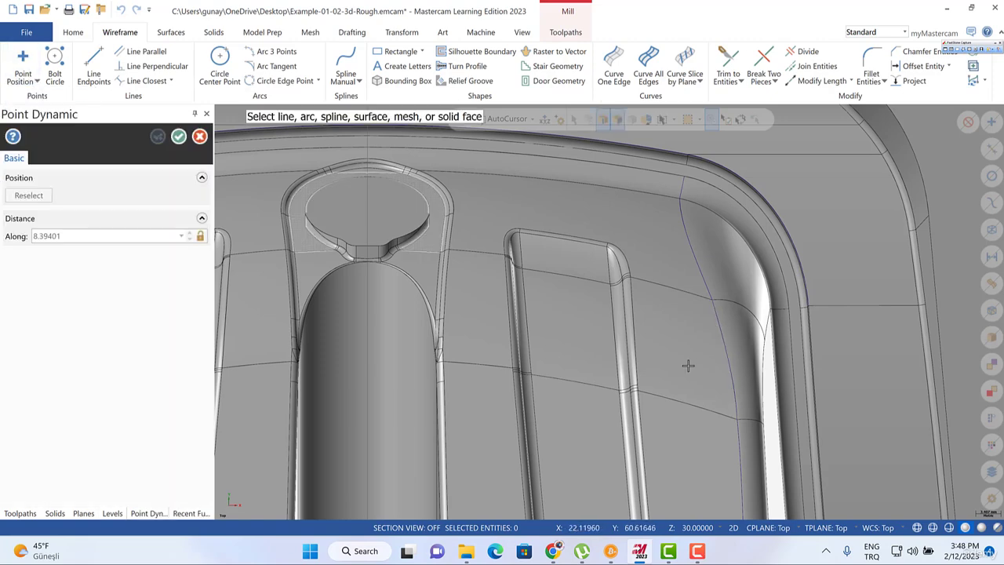
left_click(723, 338)
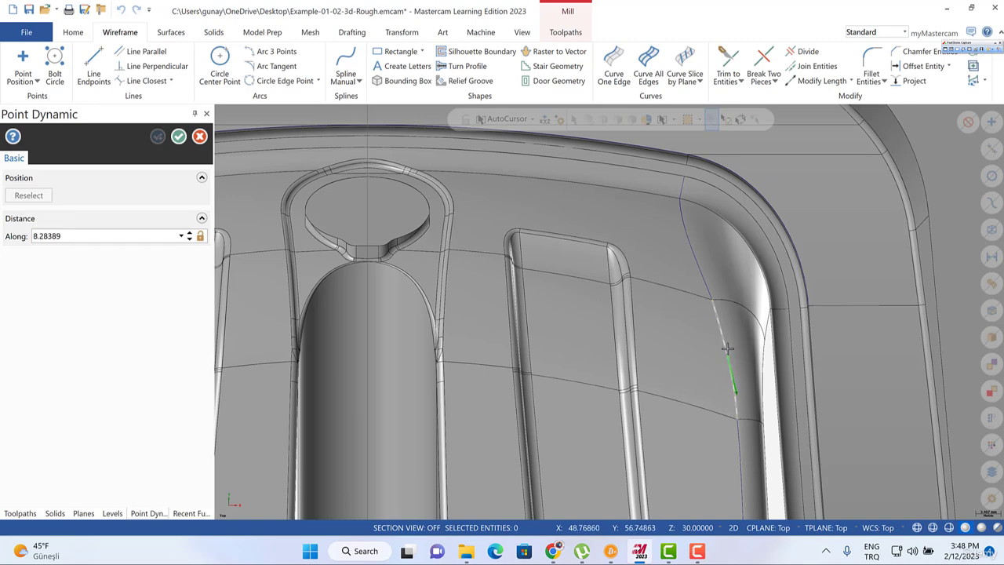
left_click(729, 363)
key("Return")
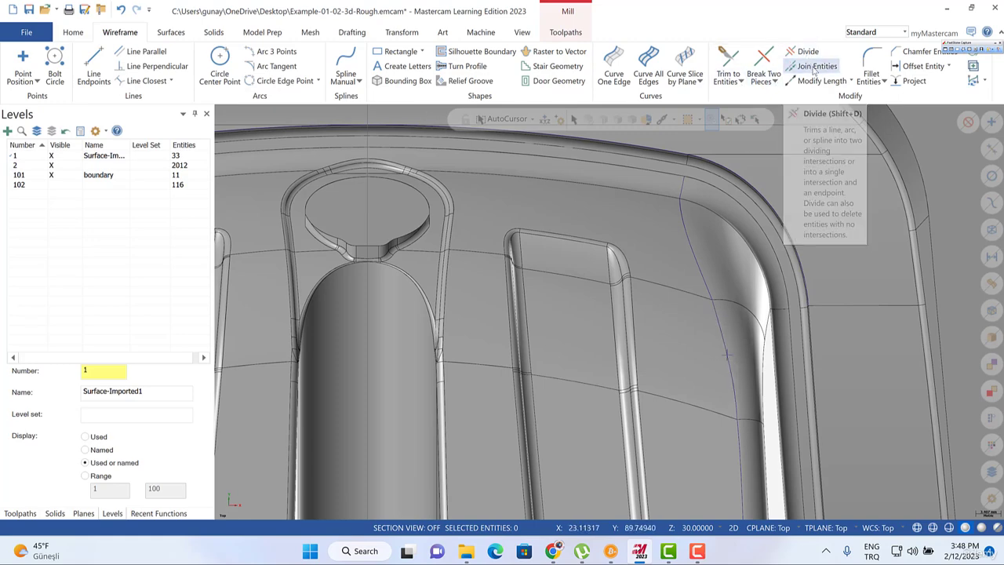
Try to break the inner boundary curve segment below the upper-right corner into two pieces at the new point.
left_click(761, 67)
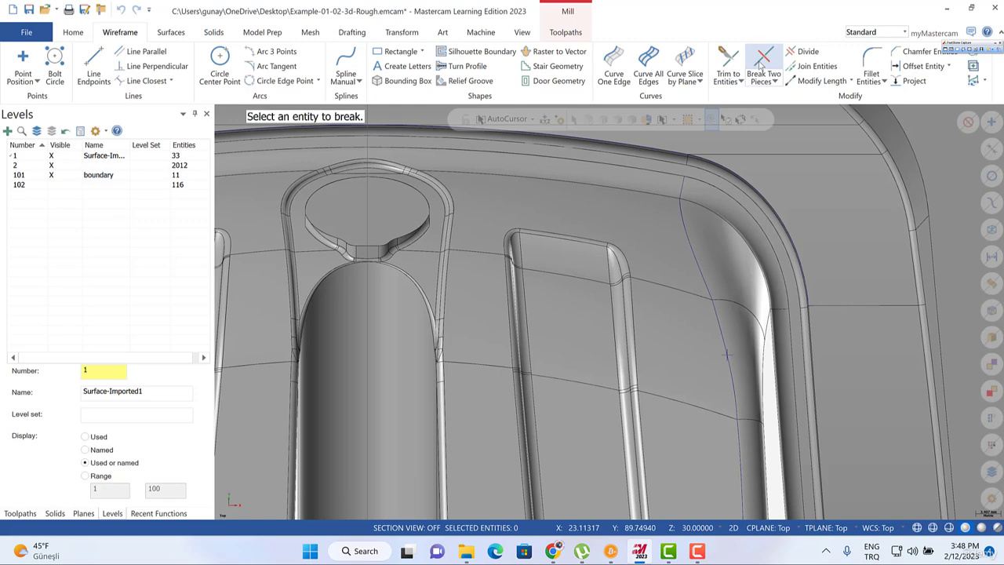
left_click(720, 324)
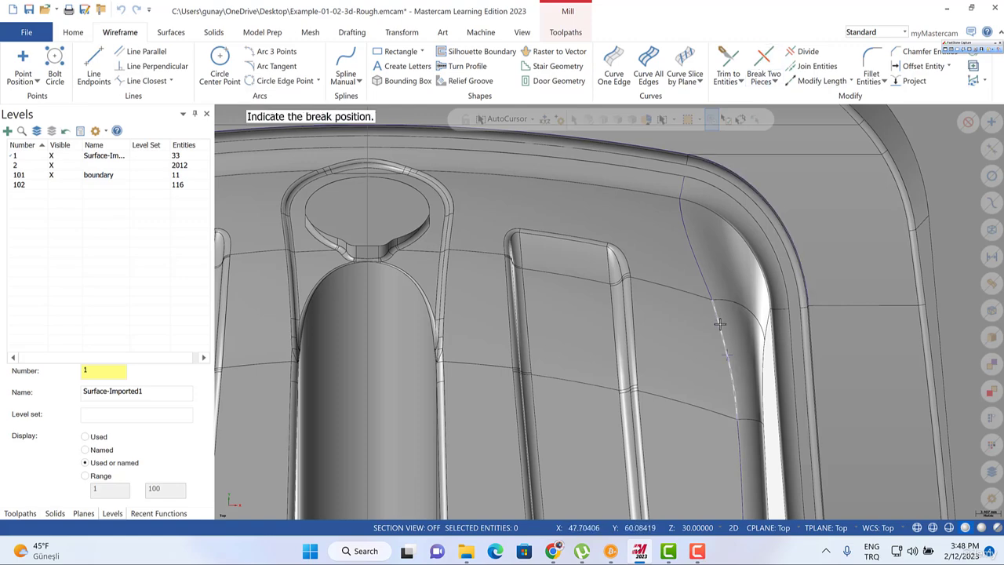
left_click(730, 362)
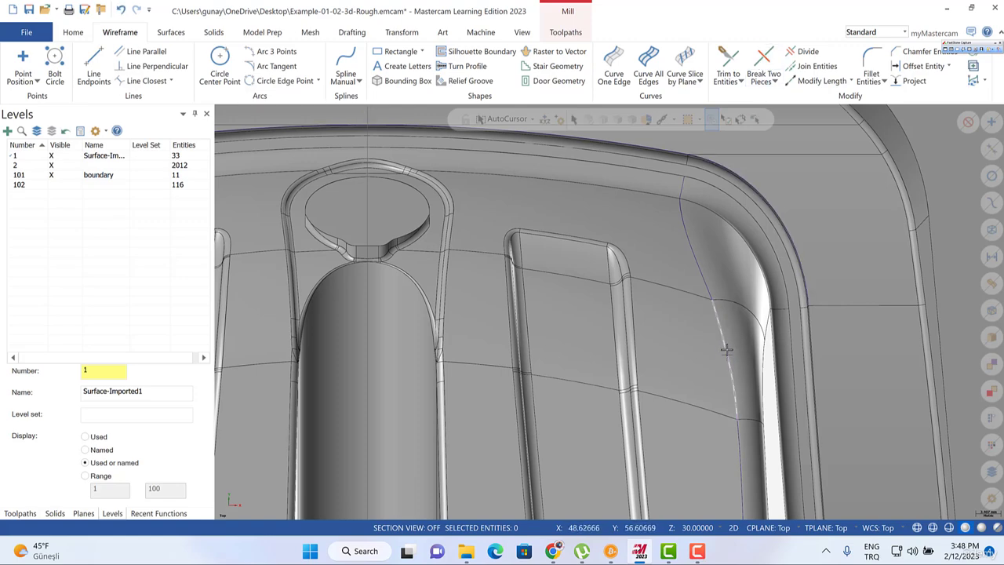
left_click(766, 68)
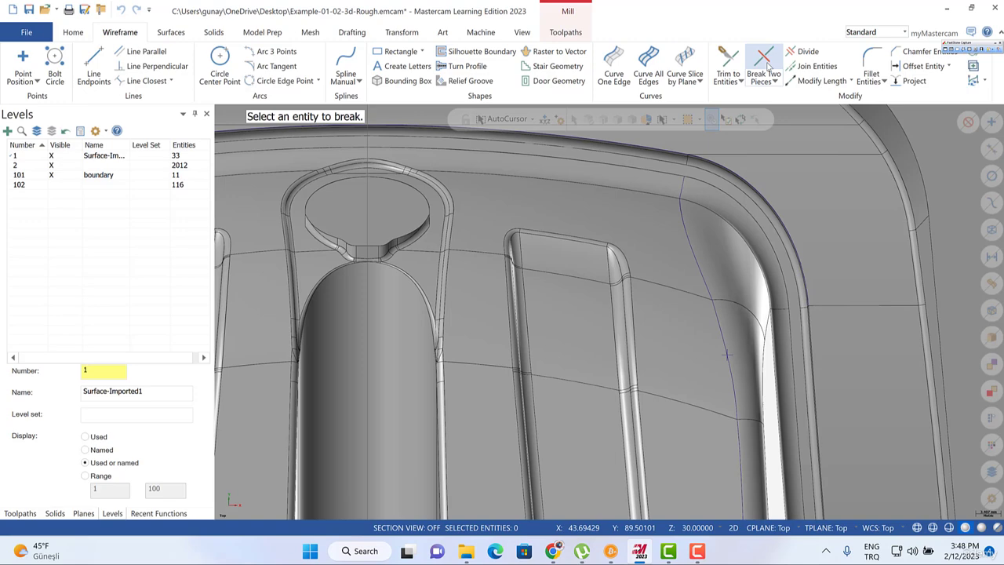
left_click(719, 316)
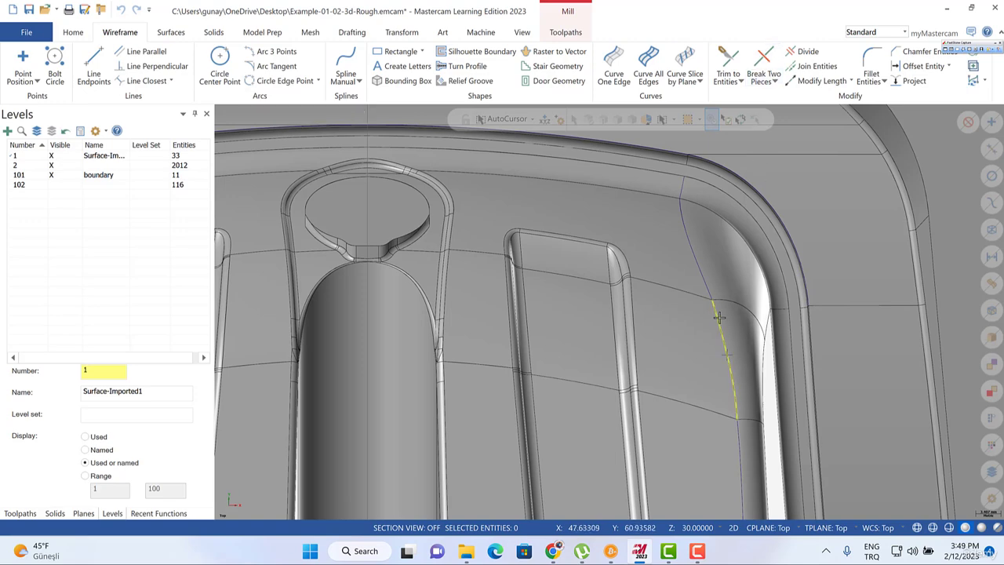
left_click(729, 362)
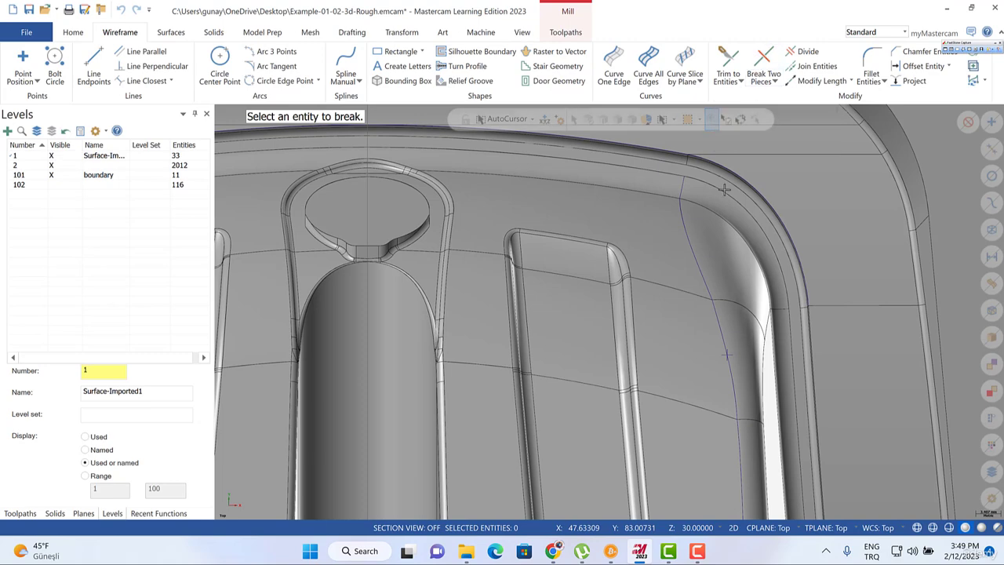
left_click(713, 323)
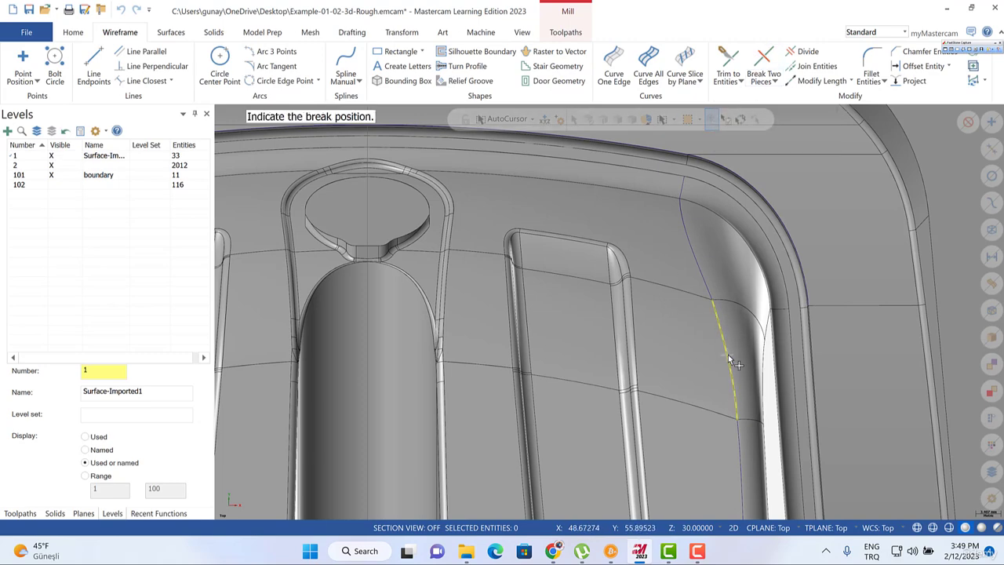
left_click(729, 358)
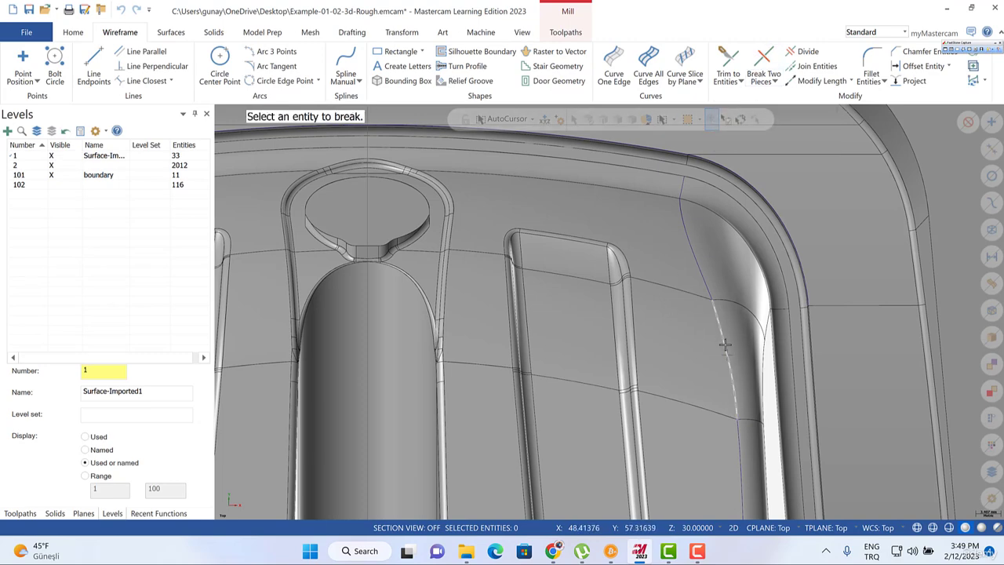
Clear the chained selection of the inner boundary curve and switch the wireframe selection method to Single.
scroll(726, 345, "up", 6)
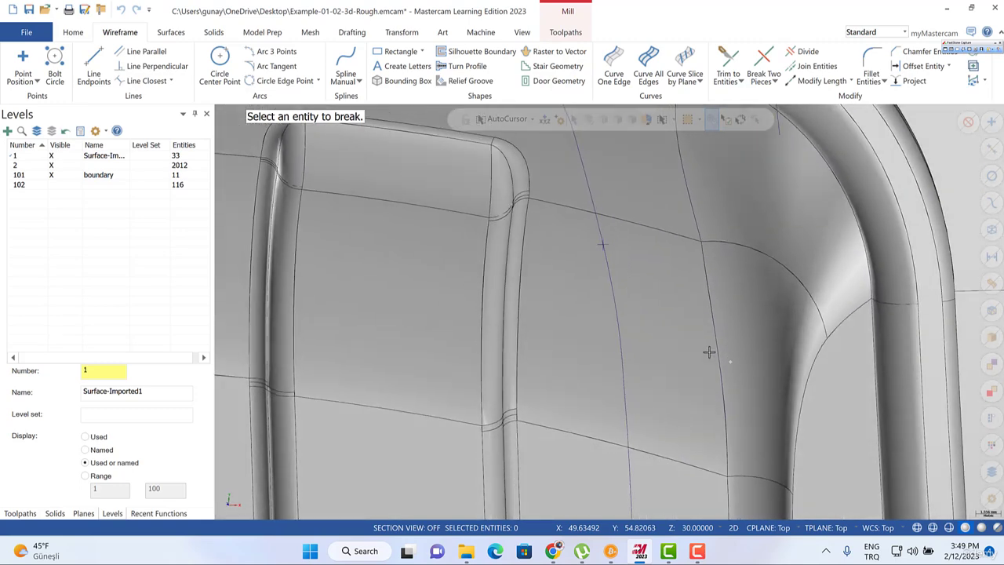
key("Escape")
left_click(596, 210)
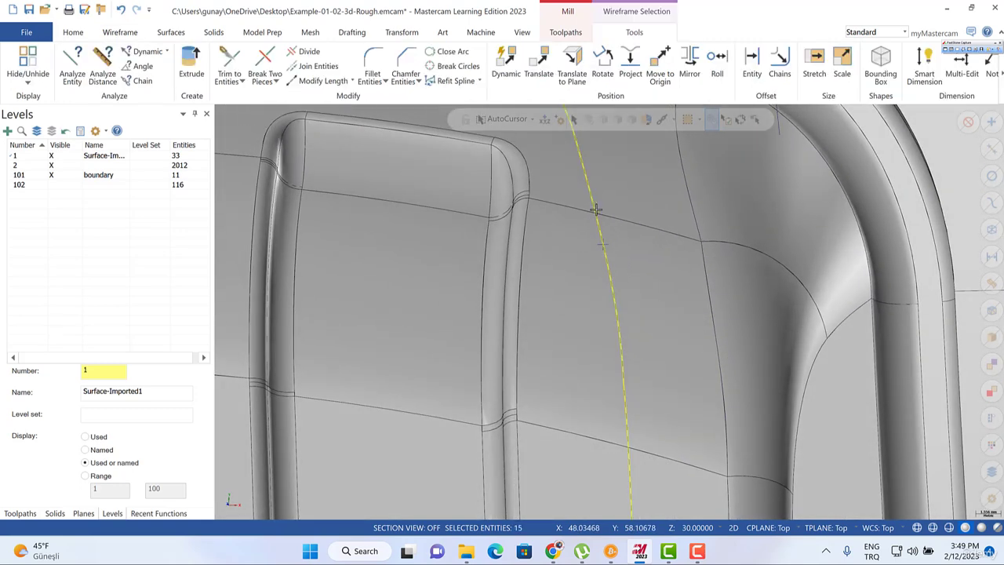
key("Escape")
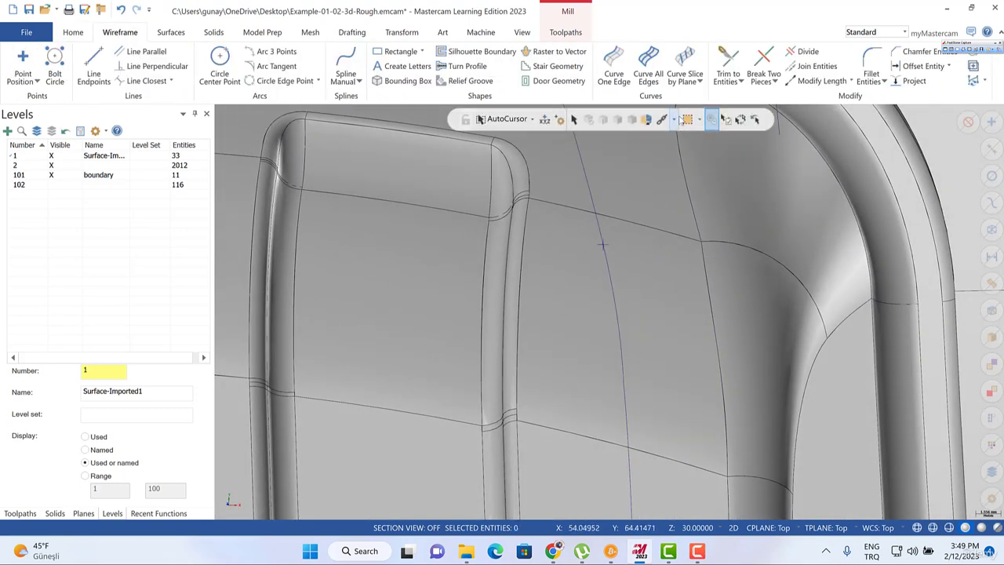
left_click(673, 119)
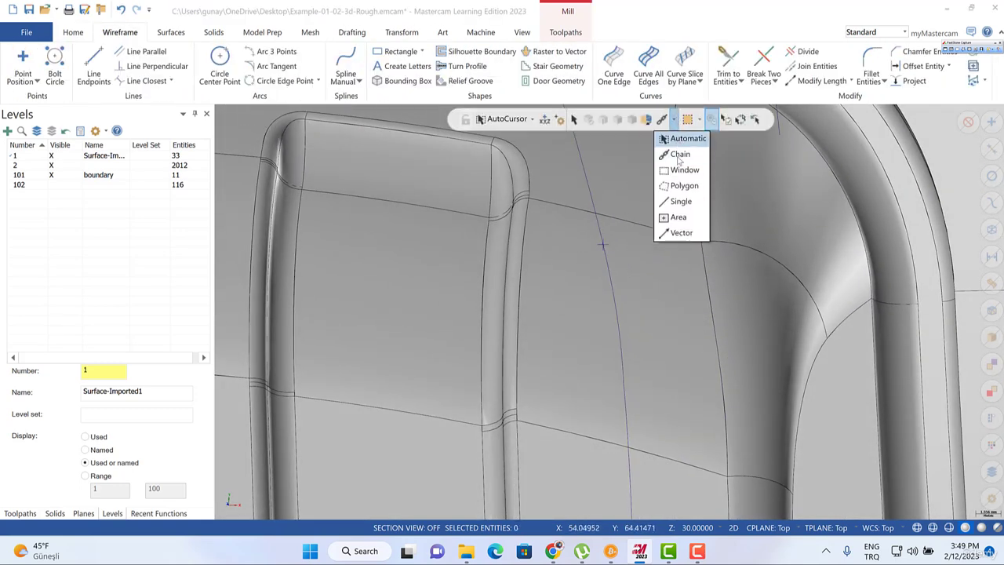
left_click(679, 201)
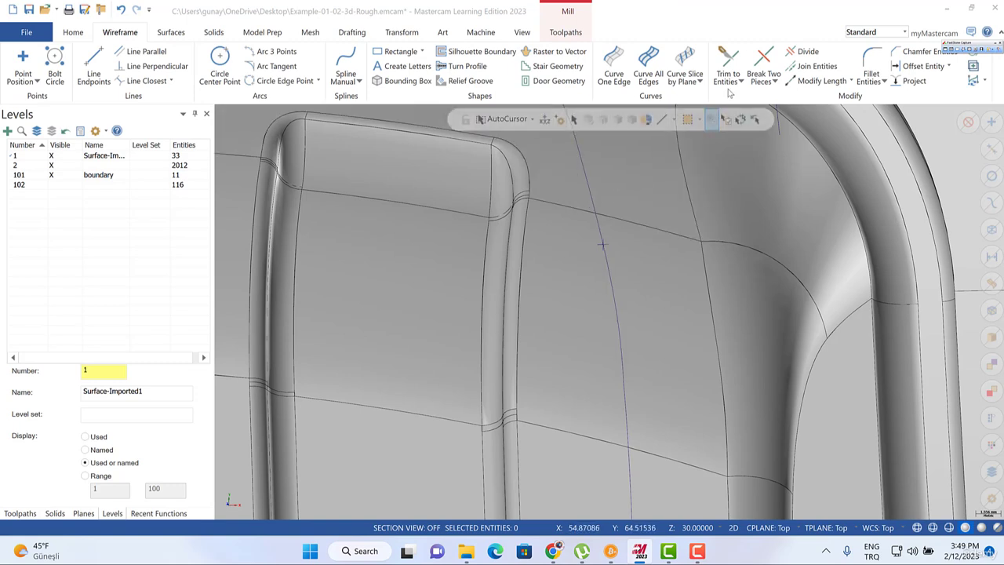
Retry Break Two Pieces on the inner boundary curve at the point below the upper-right corner.
left_click(761, 67)
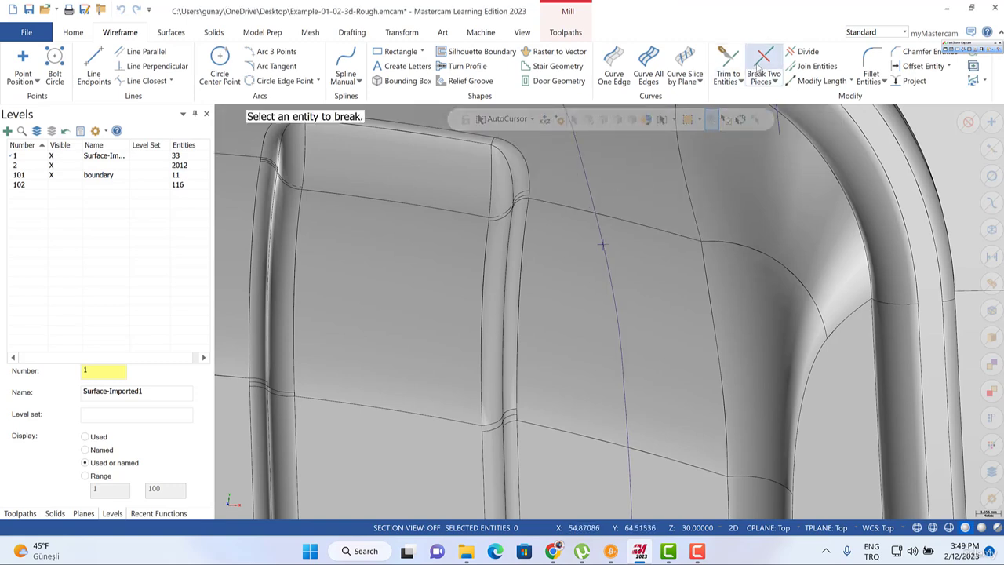
left_click(595, 200)
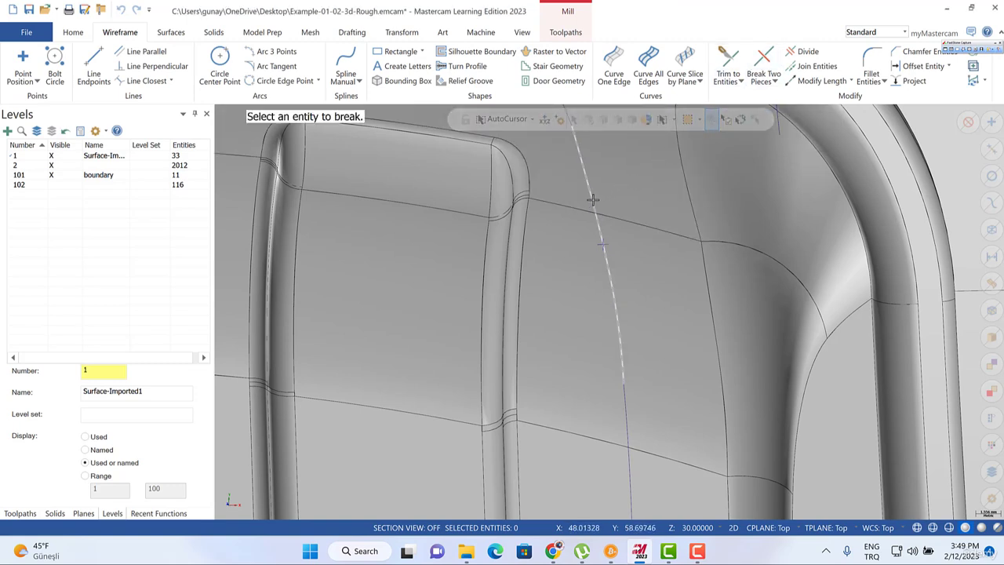
left_click(608, 251)
Draw a horizontal line about 4 mm long from the point on the inner boundary curve toward the core's outer edge.
left_click(93, 66)
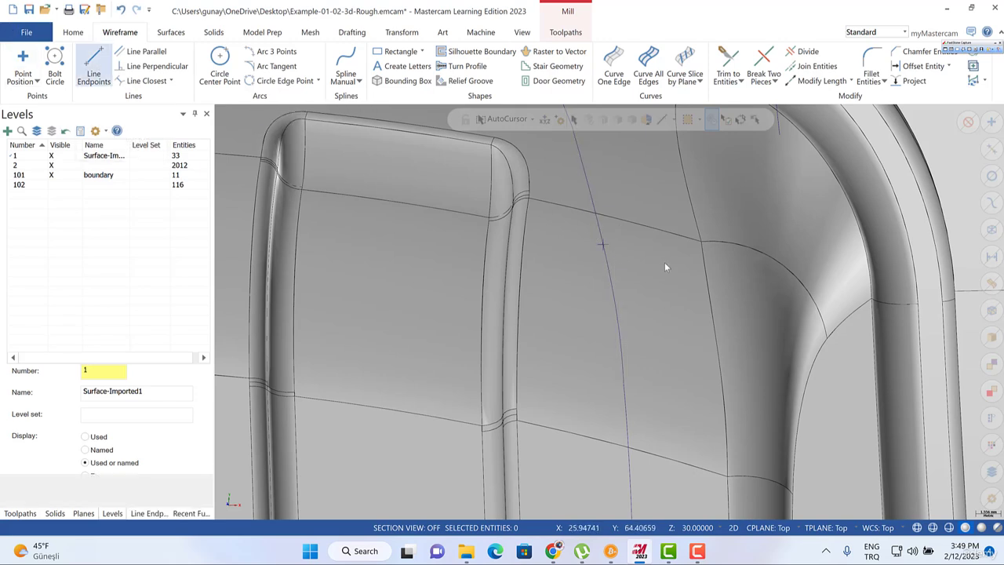
left_click(603, 245)
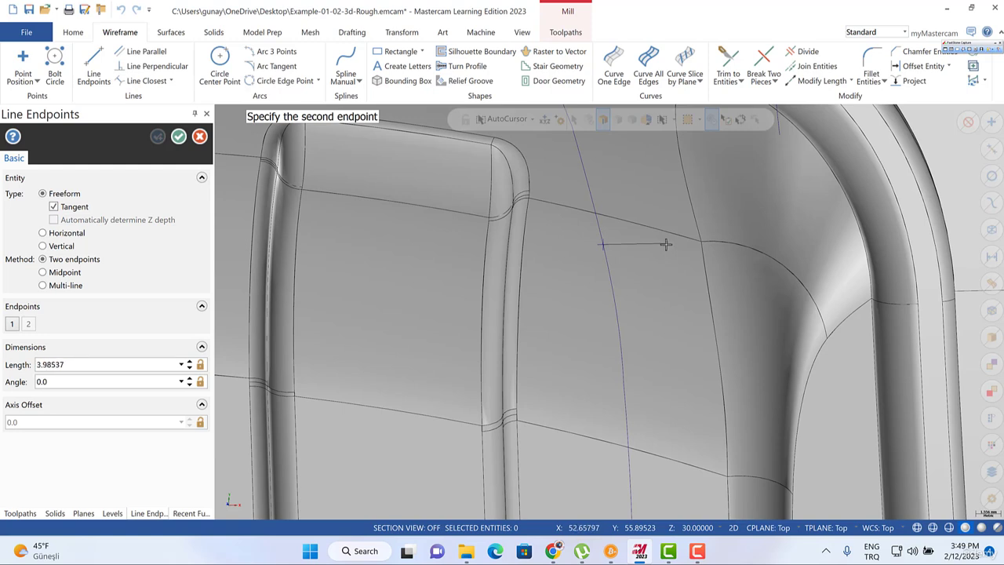
left_click(665, 244)
key("Escape")
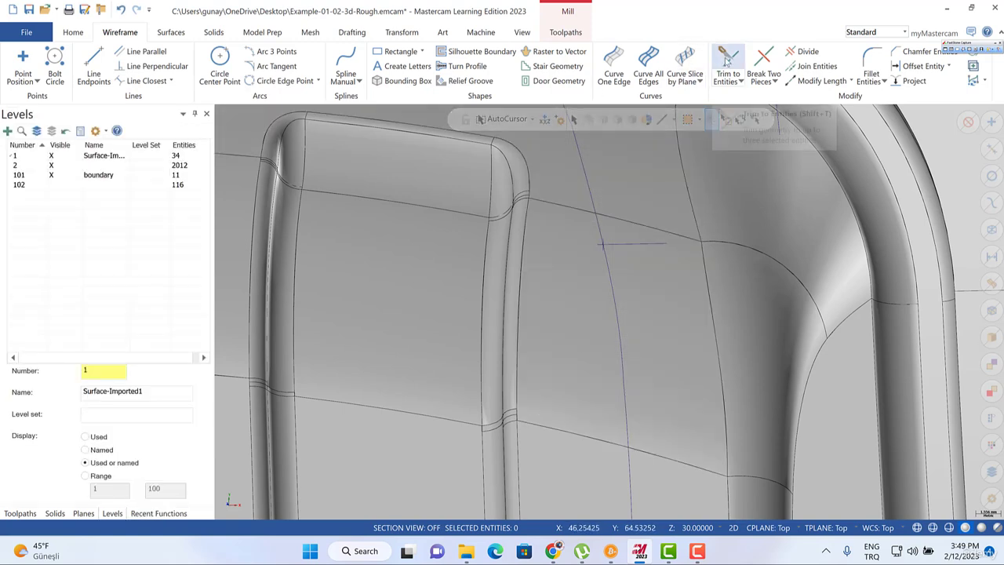
Break the inner boundary curve at the short horizontal line using Trim to Entities in Break mode, and delete that line.
left_click(726, 61)
left_click(626, 242)
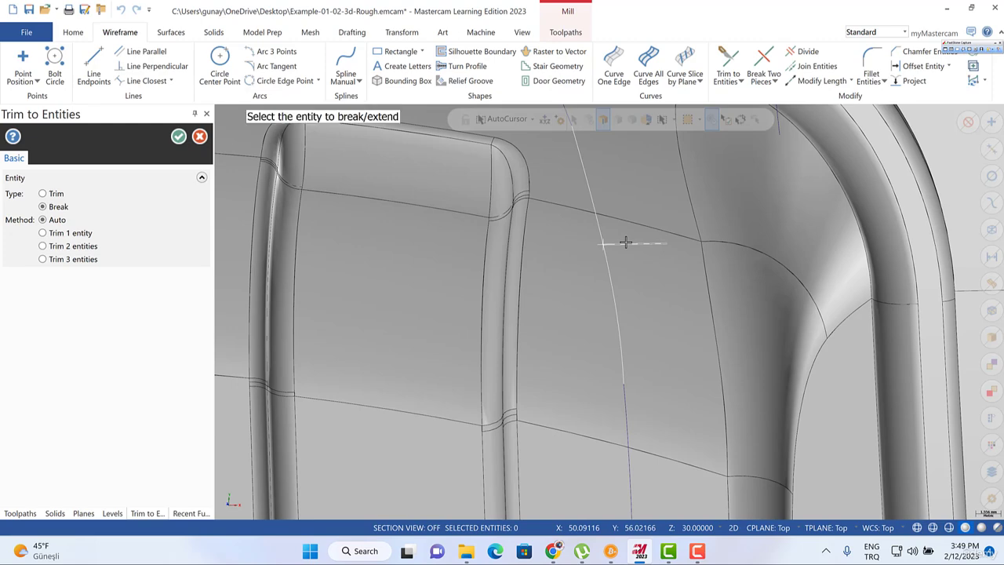
key("Escape")
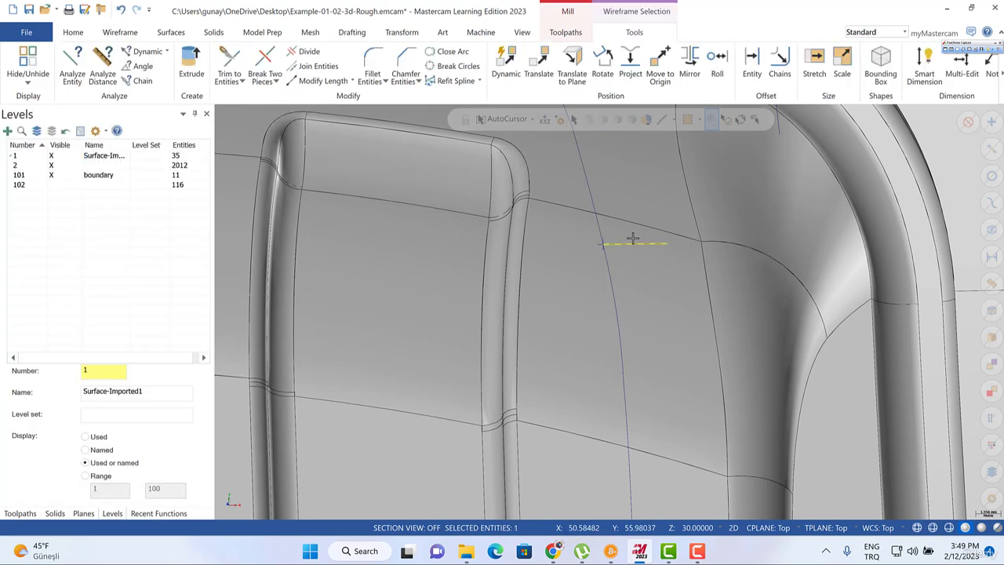
Break the outer boundary curve at the upper-left corner where the diagonal line crosses it, using Trim to Entities.
scroll(715, 286, "down", 8)
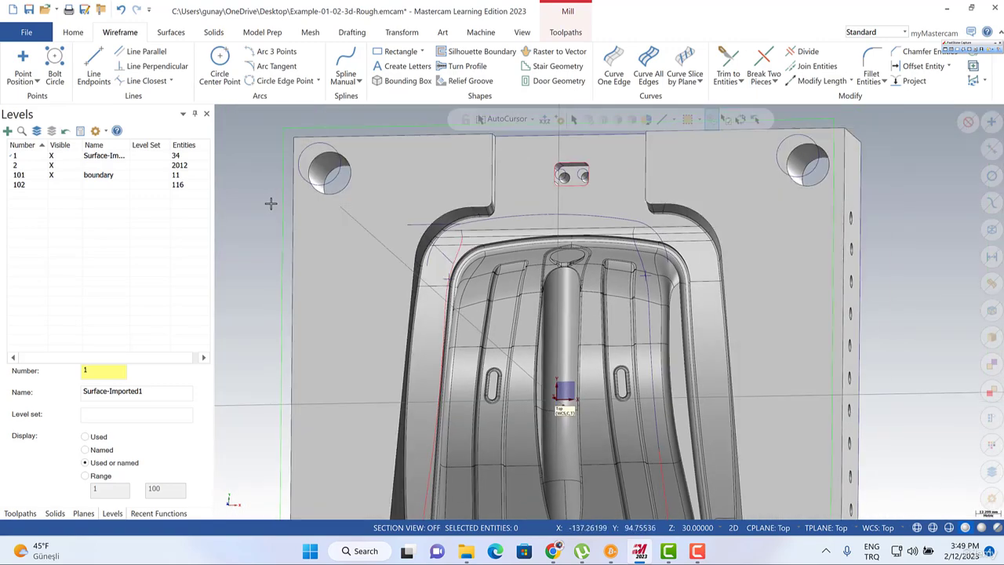
right_click(269, 202)
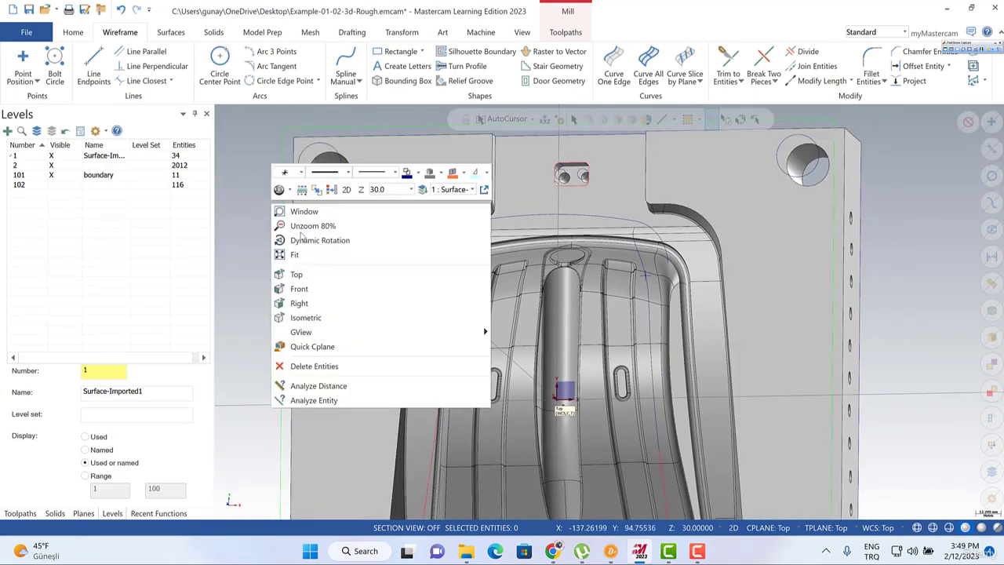
left_click(313, 273)
scroll(312, 272, "up", 5)
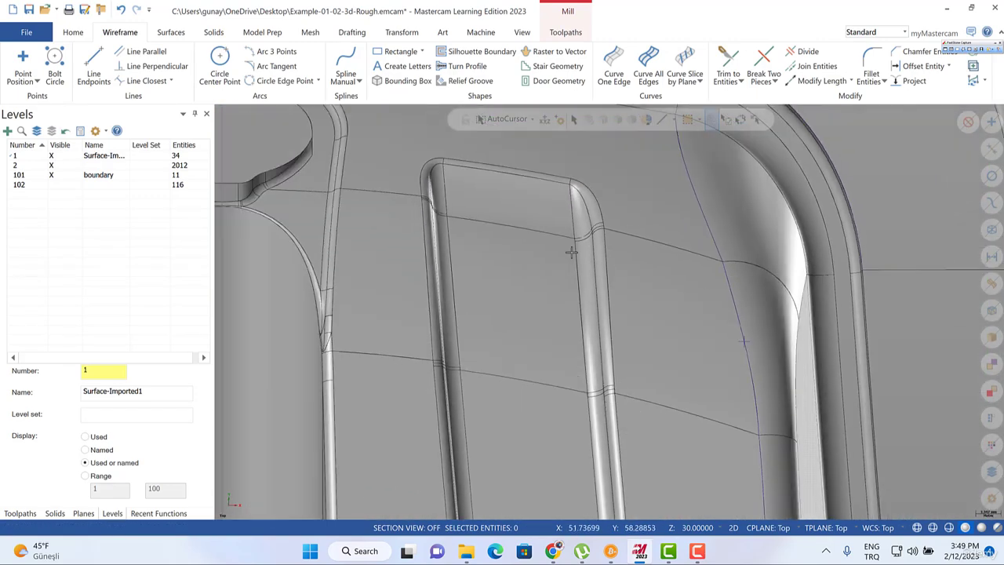
scroll(560, 269, "down", 5)
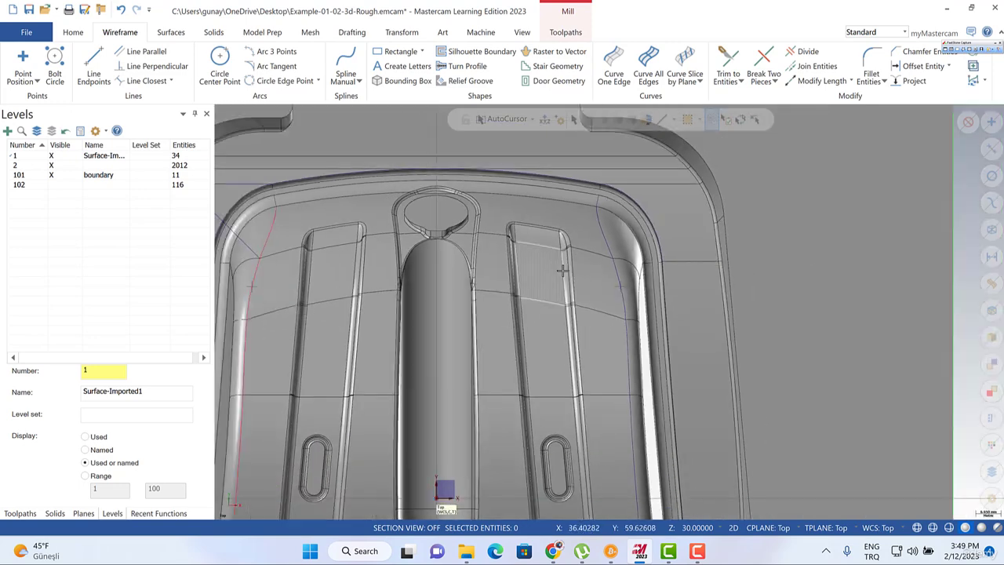
scroll(279, 255, "up", 3)
scroll(279, 255, "up", 2)
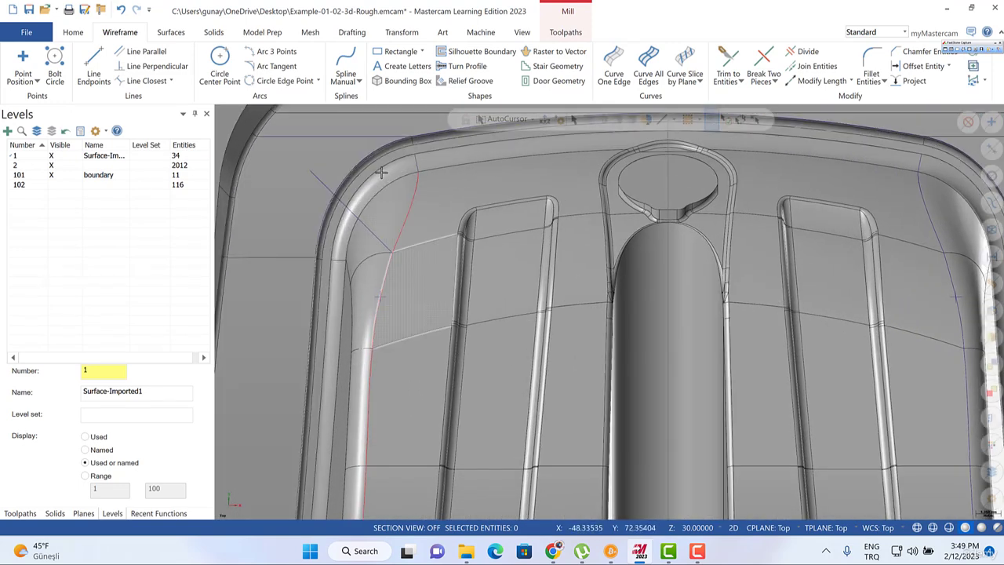
scroll(335, 176, "up", 2)
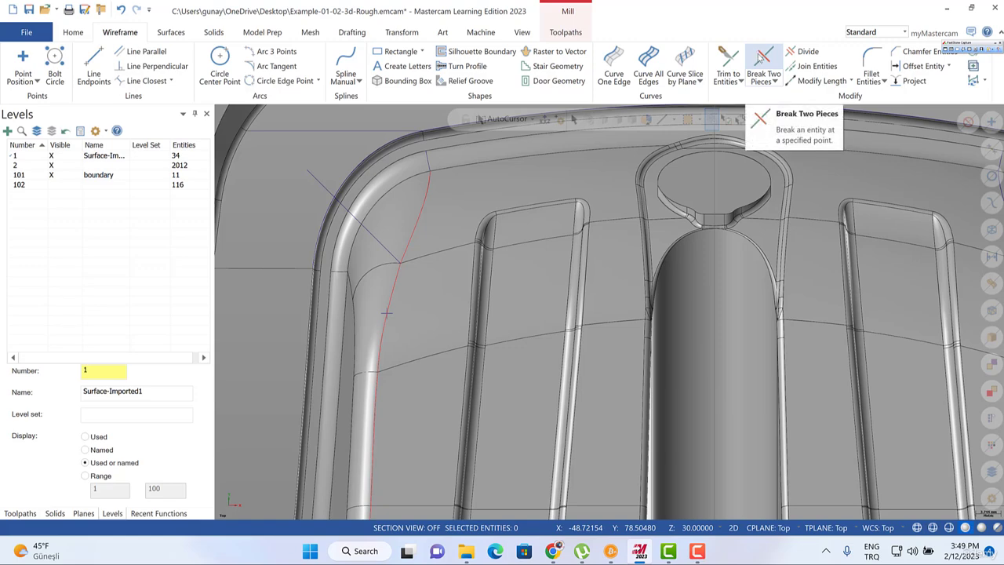
left_click(729, 60)
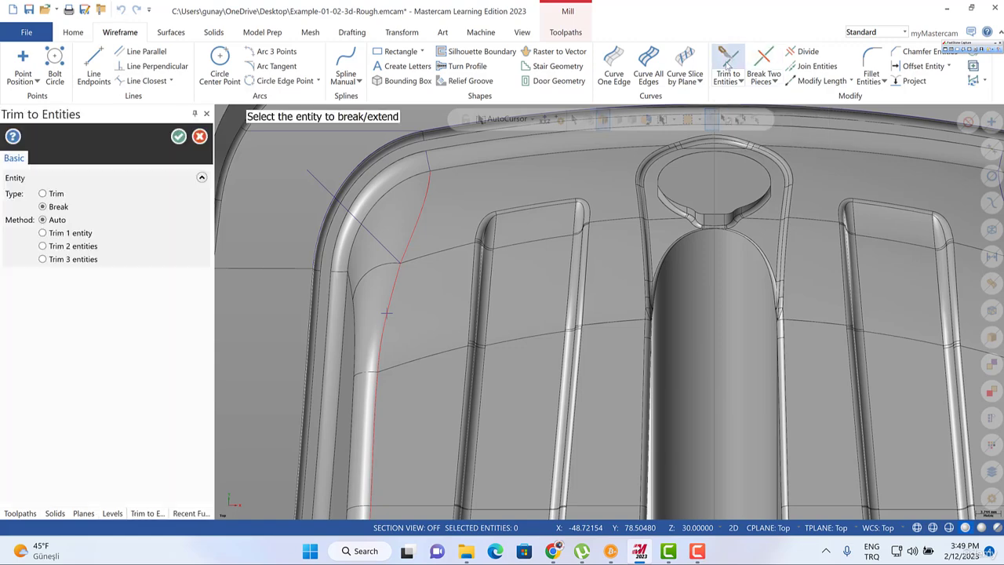
key("Escape")
Delete the diagonal construction line across the core's upper-left corner.
left_click(321, 184)
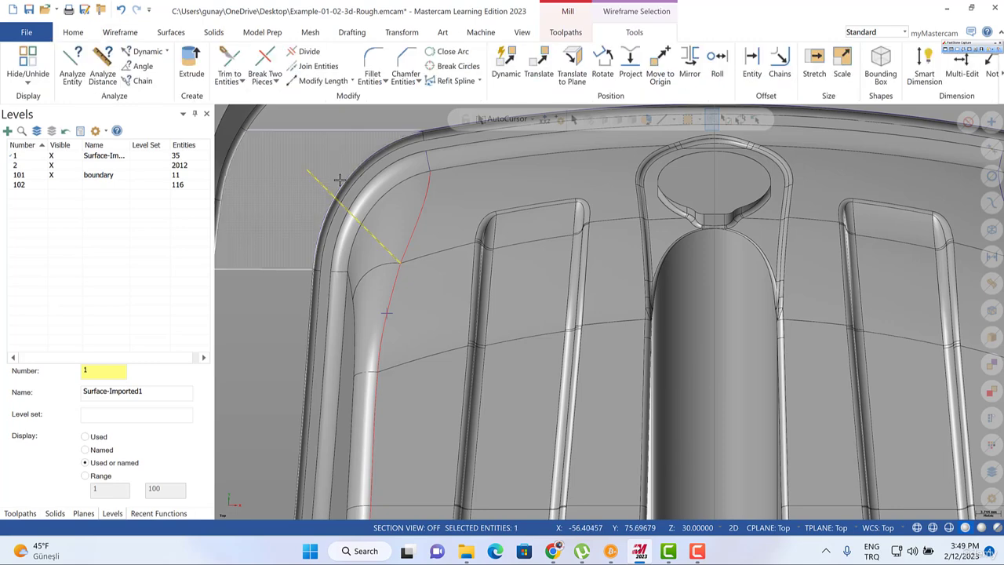
key("Escape")
left_click(321, 184)
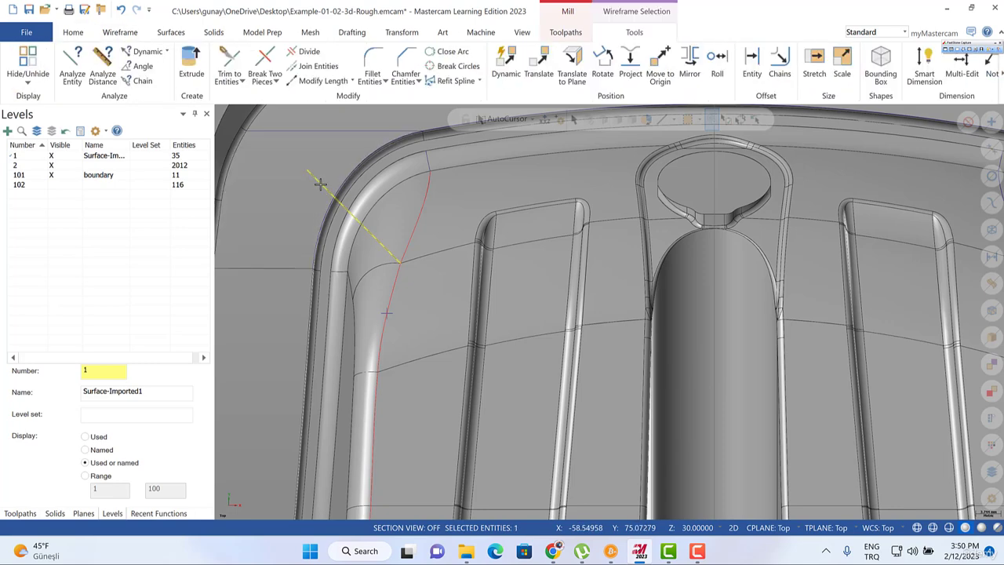
key("Delete")
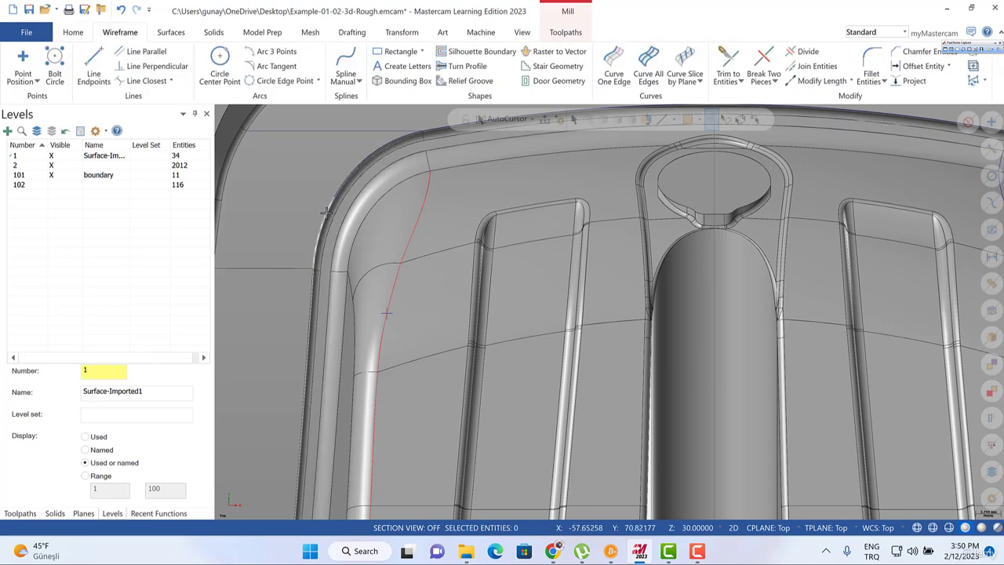
Delete the lower piece of the broken outer corner curve and the red boundary pieces above the break point.
left_click(323, 208)
left_click(394, 287)
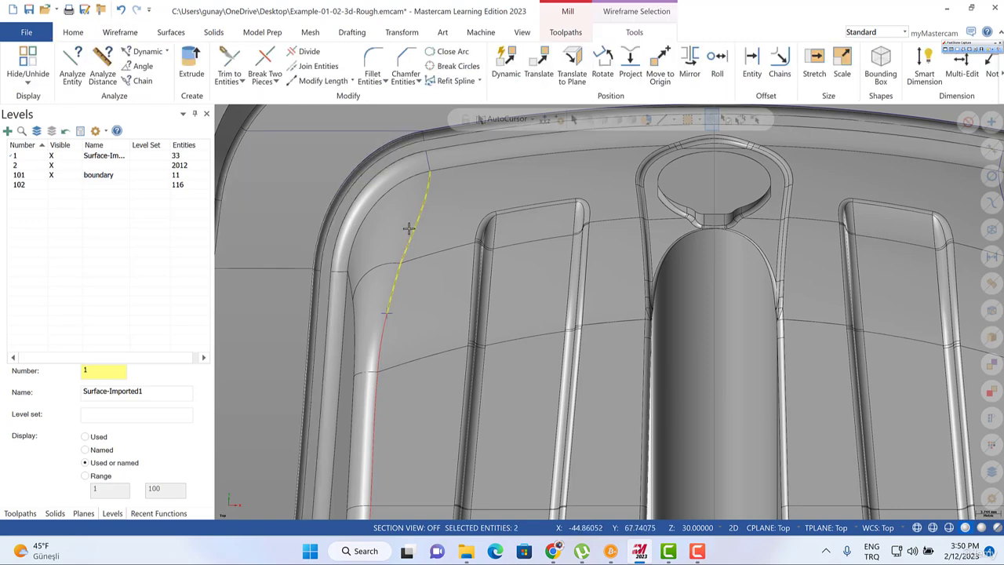
key("Delete")
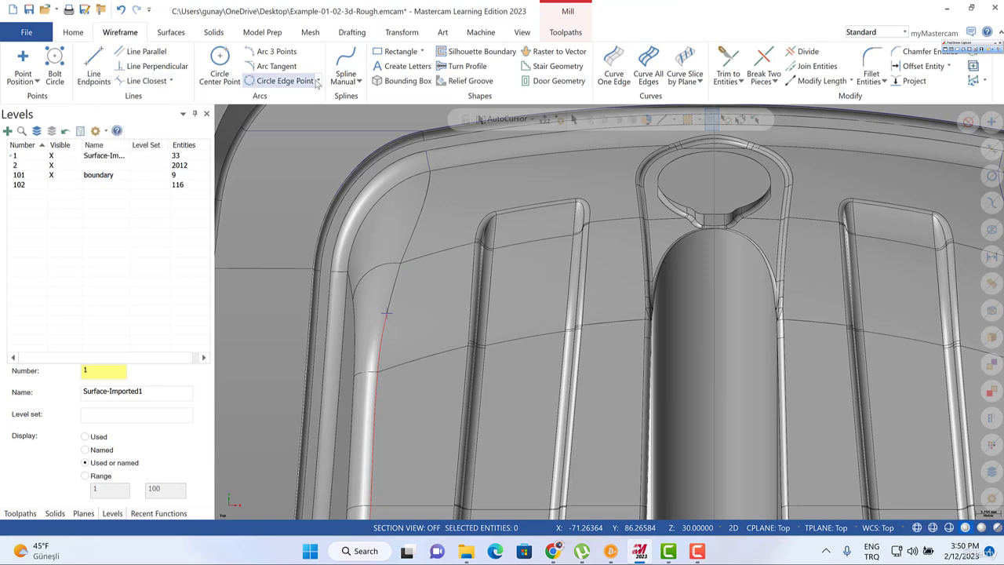
Create a Spline Blended curve from the outer corner curve's cut end to the upper end of the remaining red boundary curve.
left_click(343, 79)
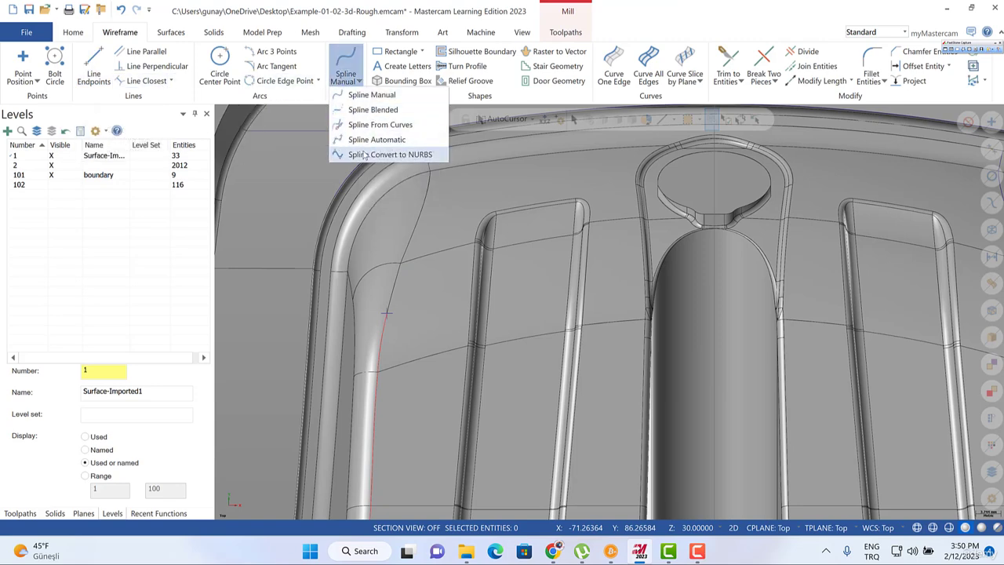
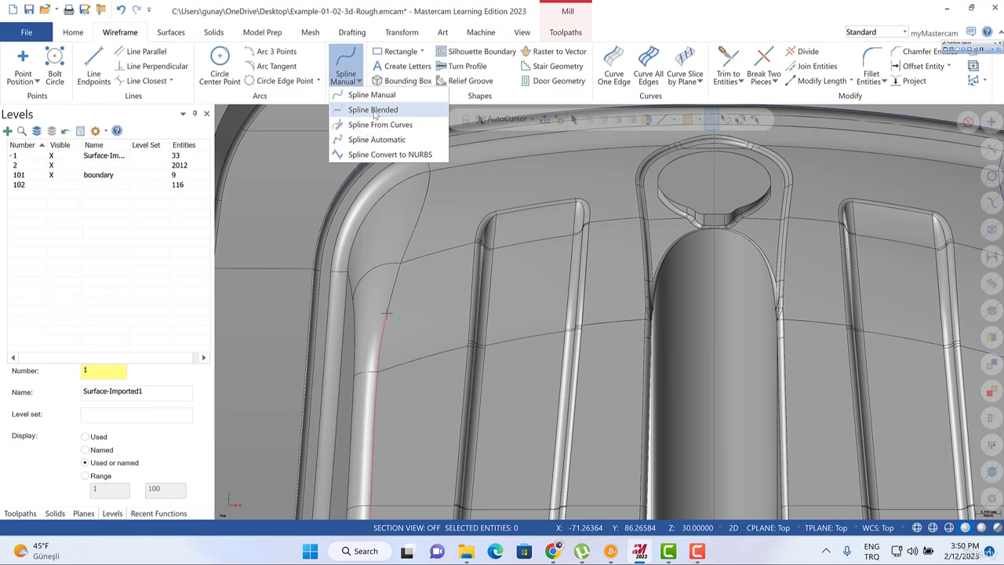
left_click(373, 110)
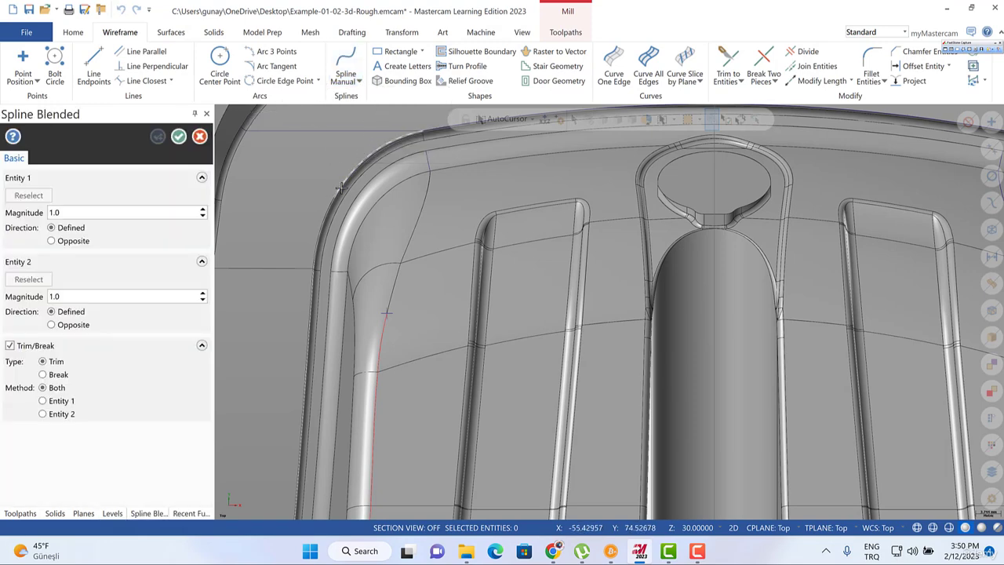
left_click(338, 190)
left_click(326, 207)
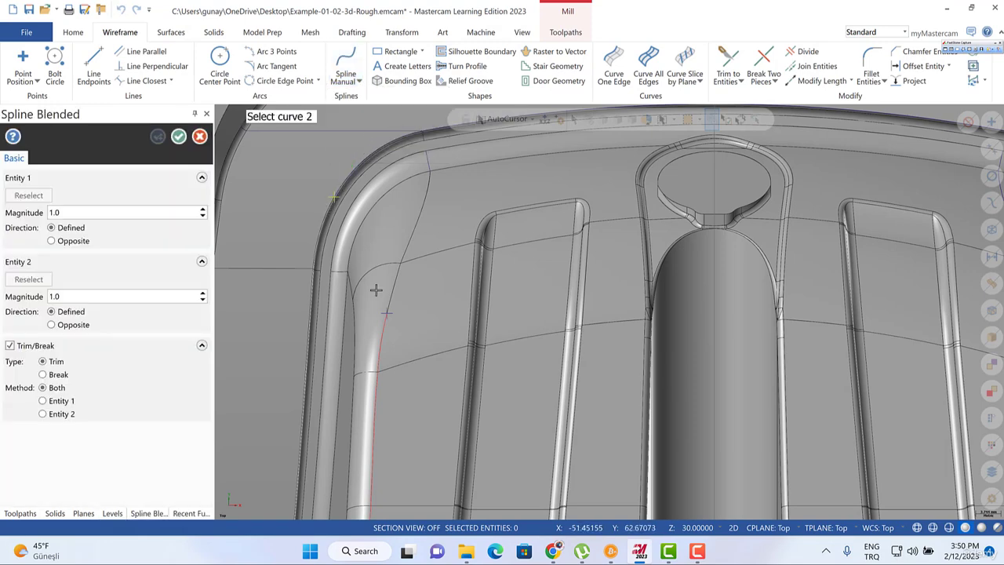
left_click(382, 326)
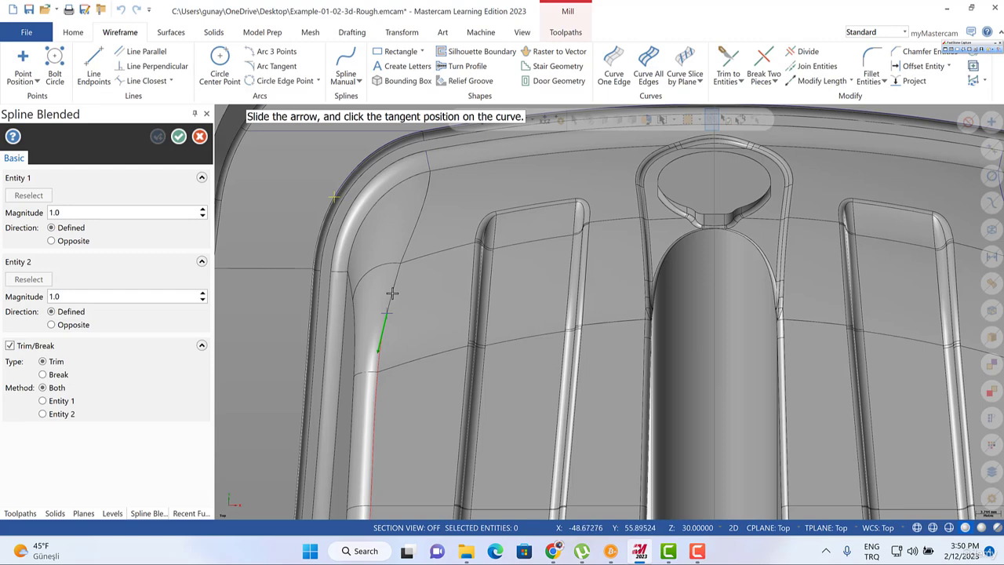
Finish the trimmed blended spline joining the left side curve to the upper-left corner arc of the cavity.
left_click(392, 293)
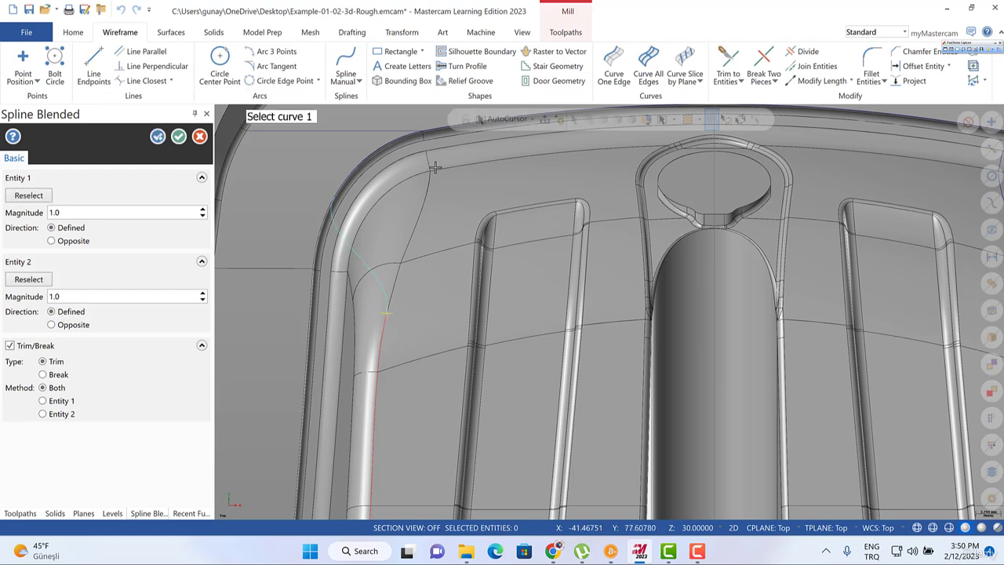
key("Escape")
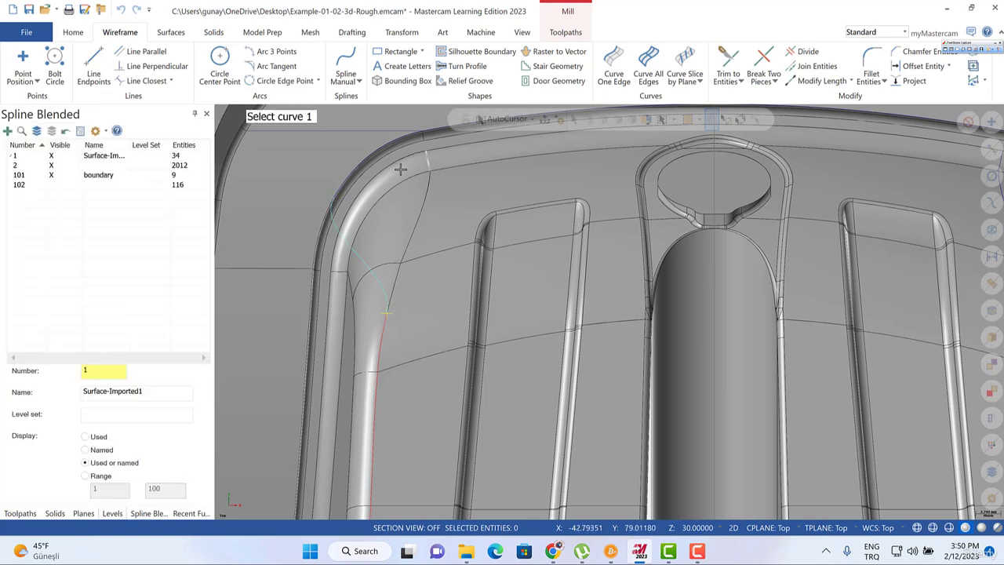
scroll(356, 225, "down", 3)
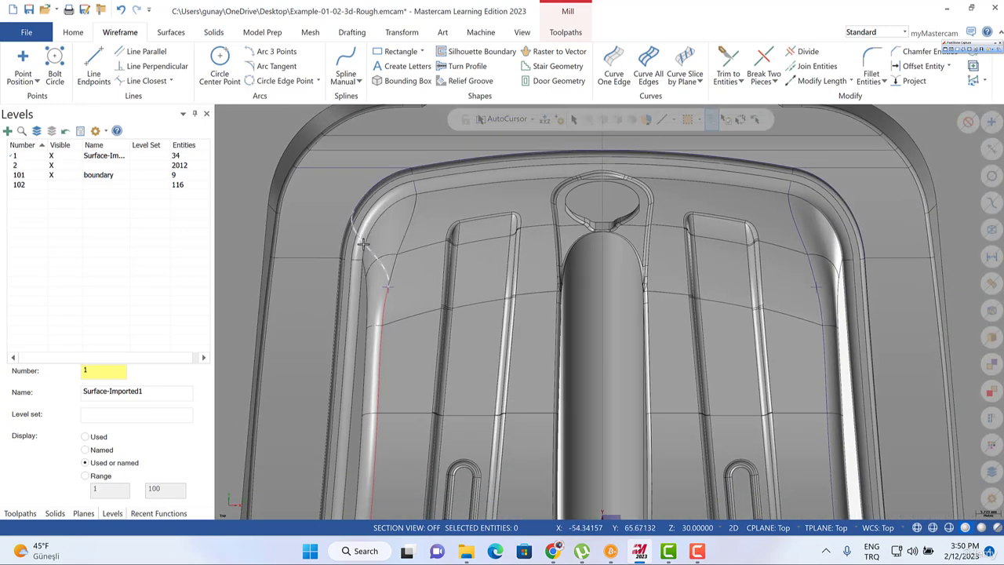
Draw a diagonal line about 20 mm long from the cavity's right edge-curve intersection outward across the upper-right corner arc.
scroll(439, 163, "up", 1)
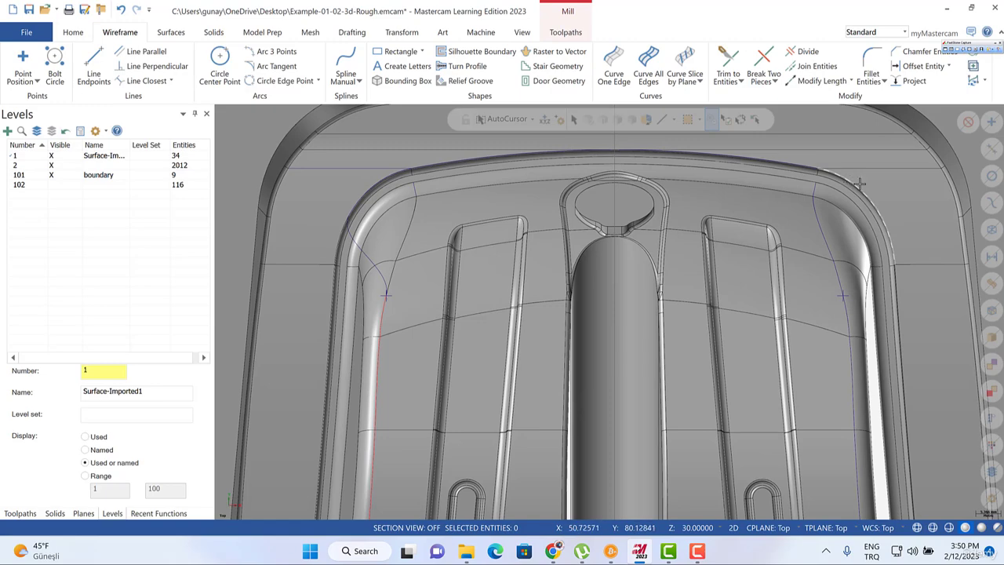
scroll(925, 227, "up", 4)
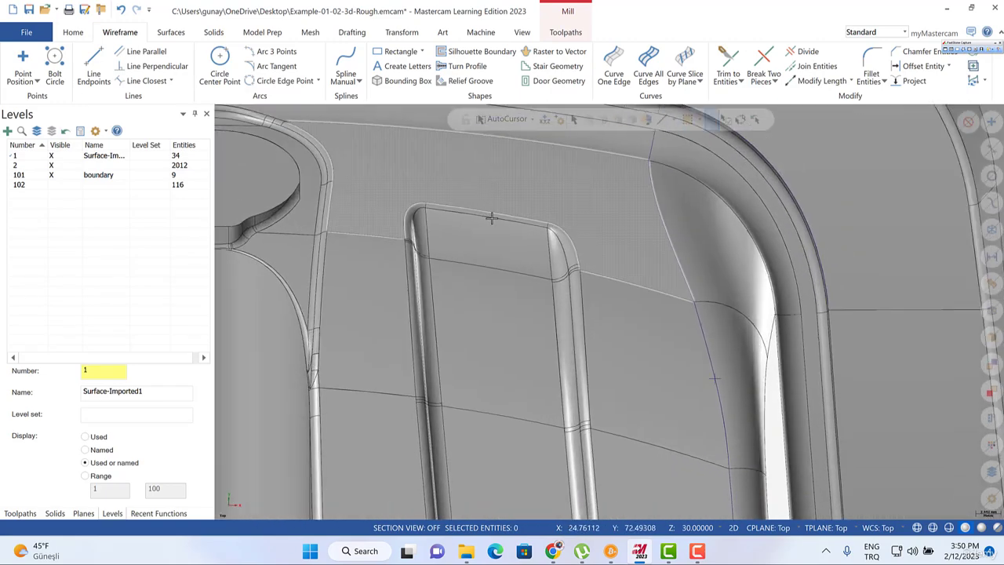
scroll(491, 218, "down", 3)
scroll(813, 340, "down", 4)
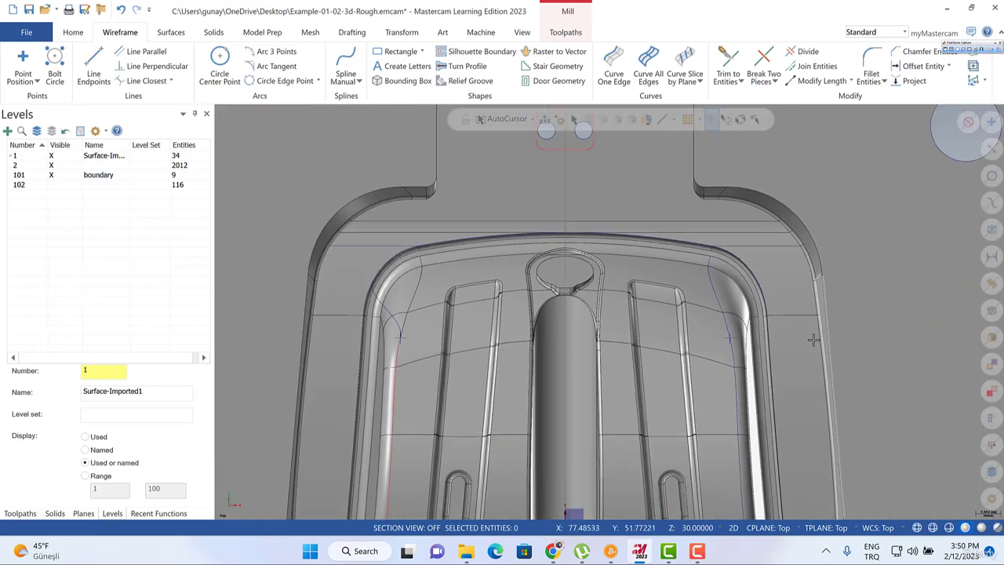
scroll(783, 295, "up", 2)
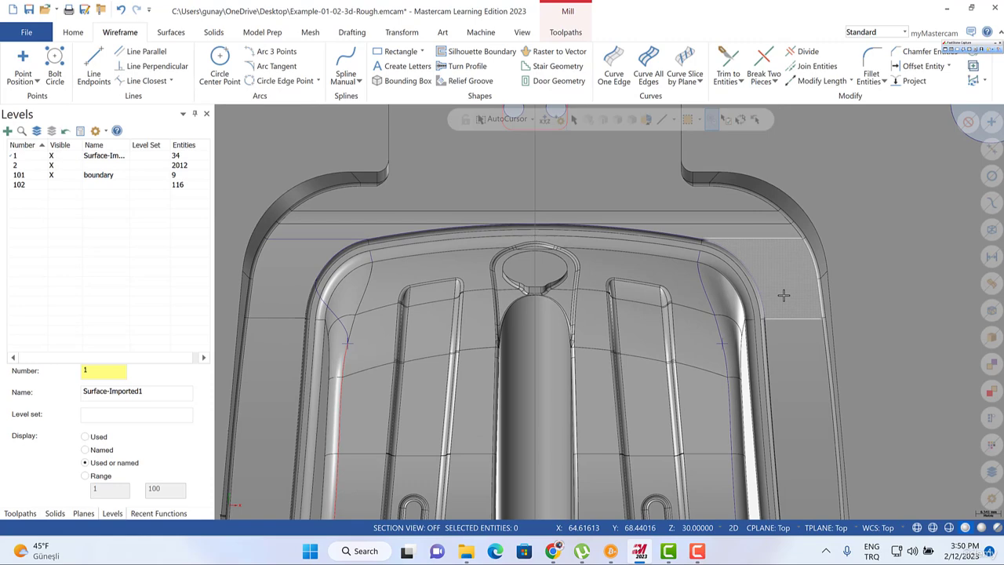
scroll(783, 295, "up", 4)
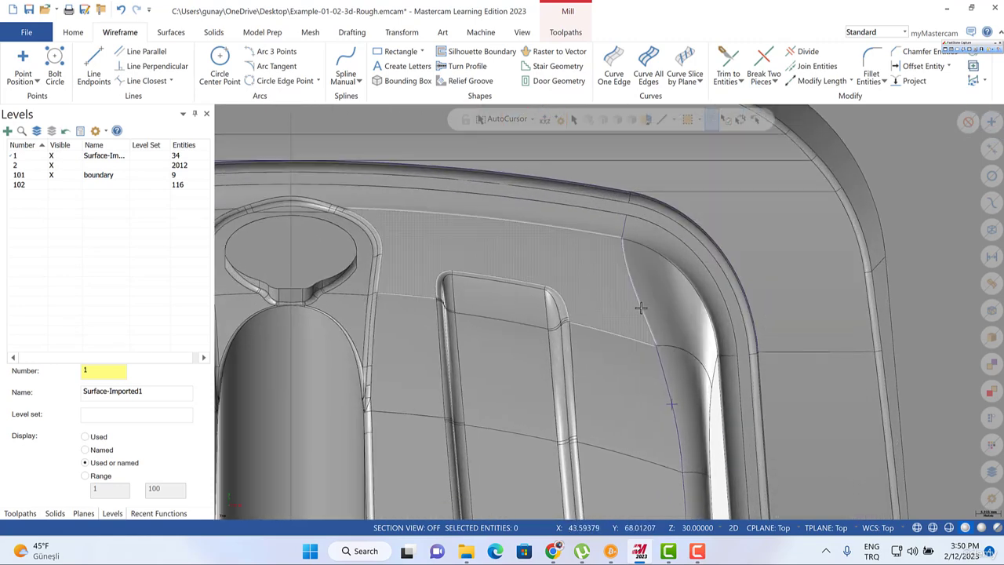
left_click(92, 69)
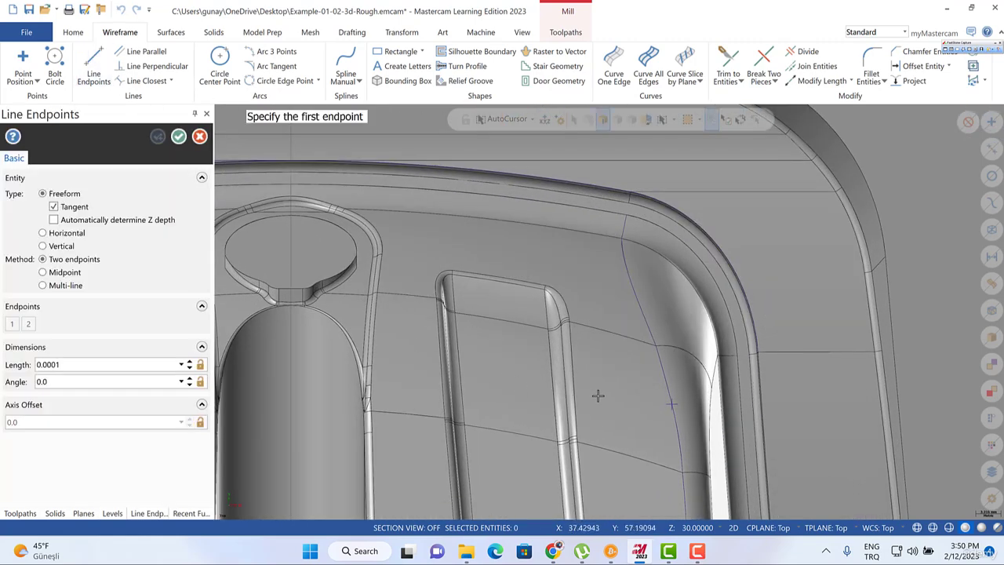
left_click(657, 351)
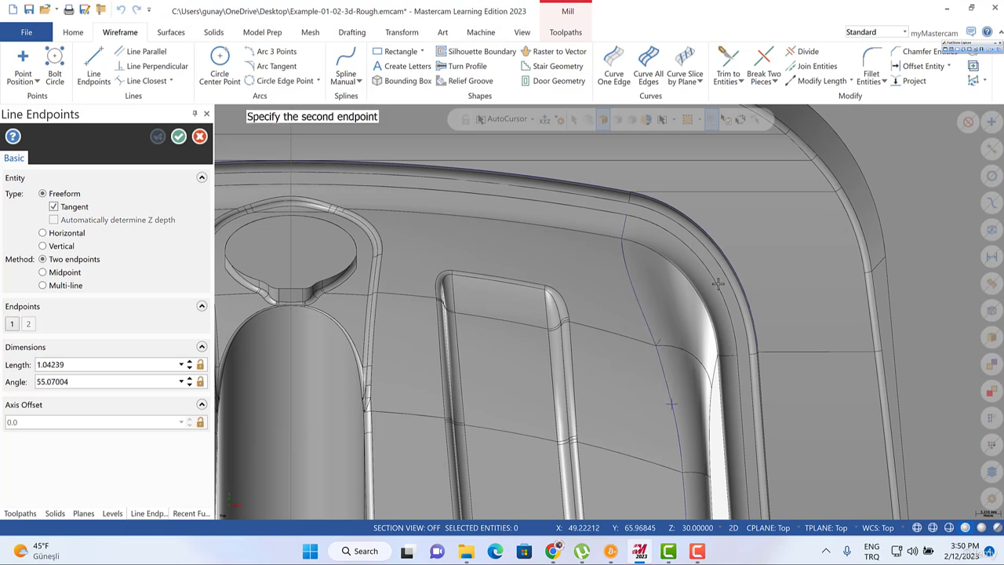
left_click(753, 231)
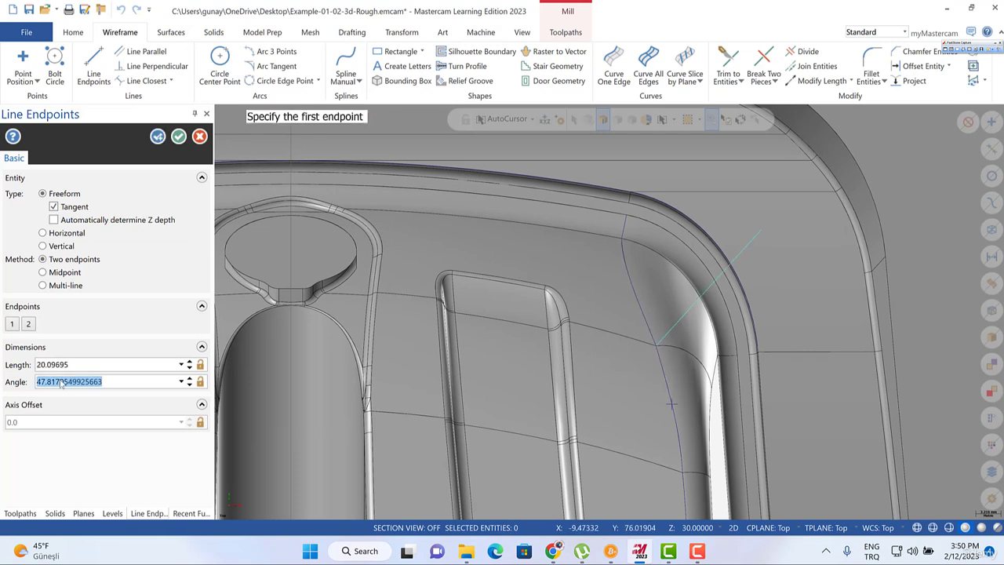
key("Escape")
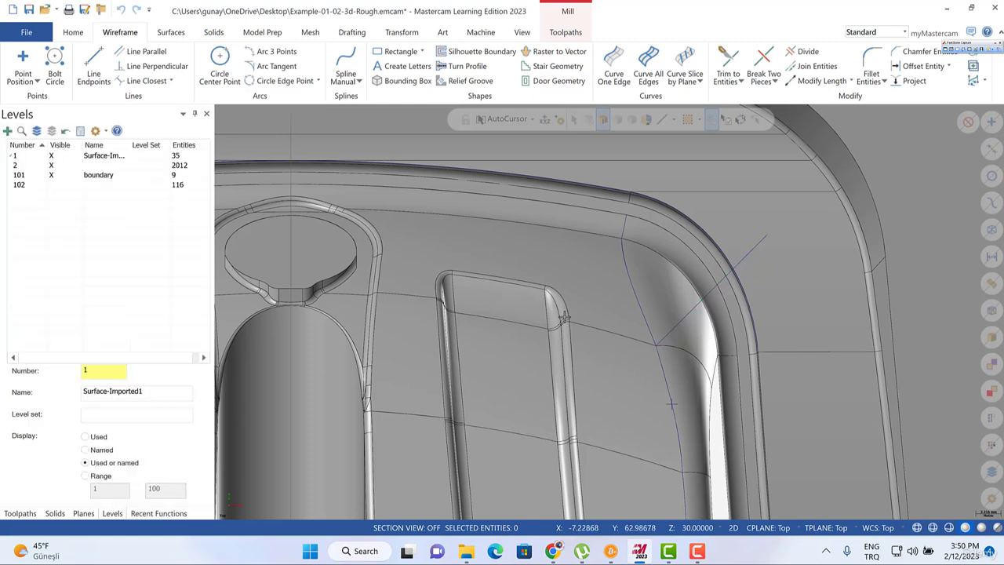
Break the upper-right corner arc where the diagonal line crosses it, and delete the diagonal line.
left_click(728, 59)
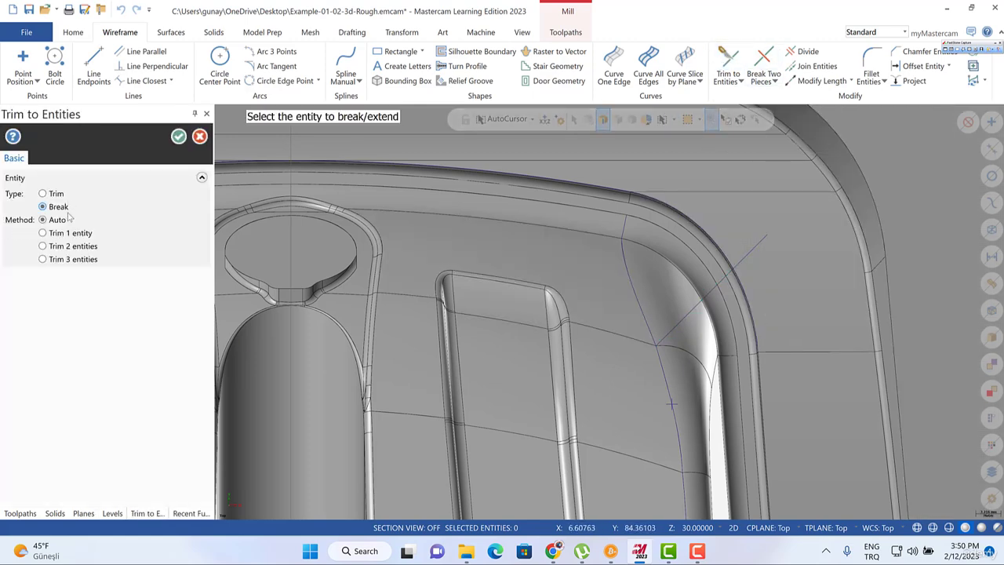
left_click(723, 280)
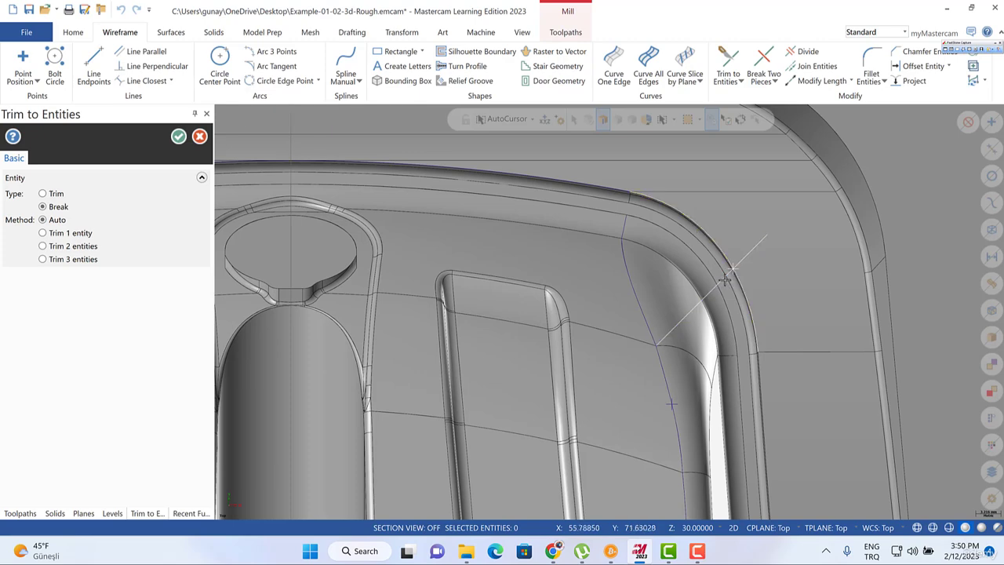
key("Escape")
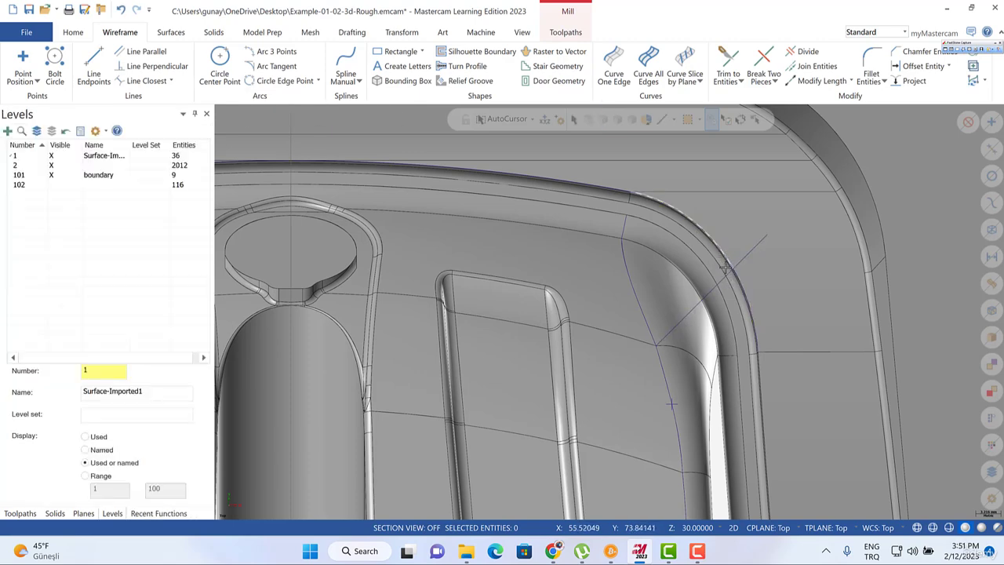
left_click(722, 278)
key("Delete")
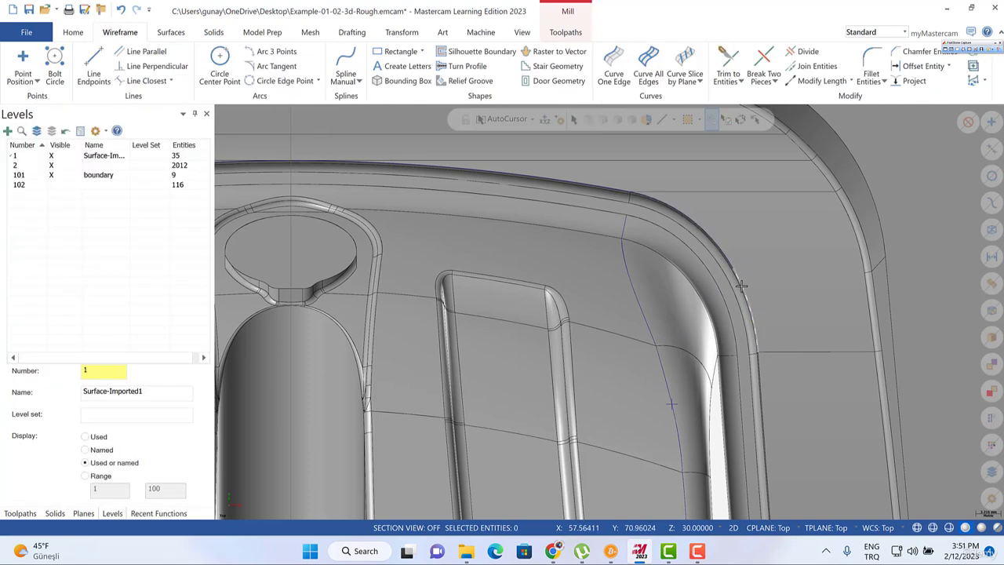
Delete the lower piece of the broken corner arc and the right edge curve segments above the point marker.
left_click(741, 285)
key("Delete")
left_click(657, 347)
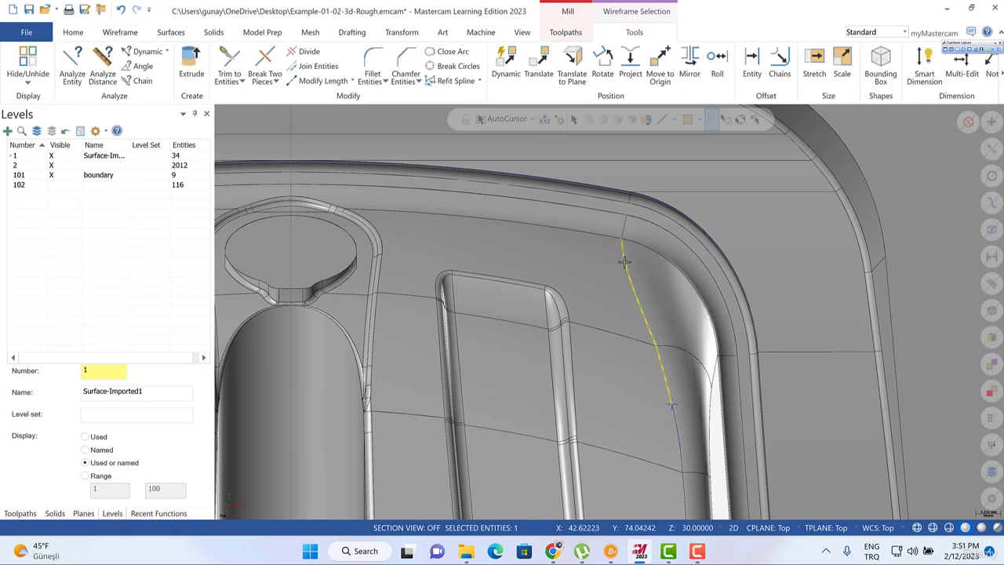
key("Delete")
left_click(624, 230)
key("Delete")
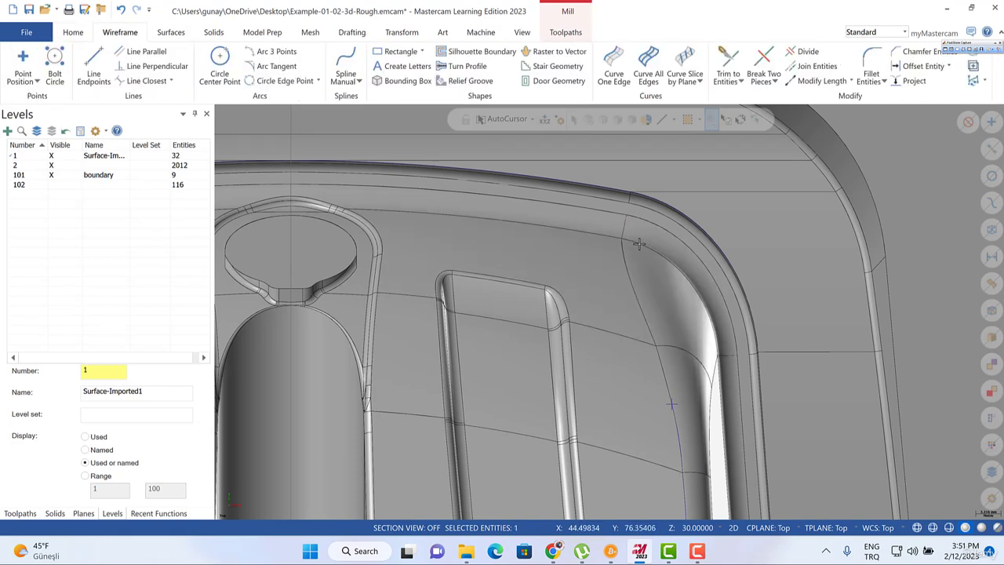
key("Delete")
Create a blended spline from the upper end of the right side curve to the broken corner arc, trimming both entities.
left_click(359, 82)
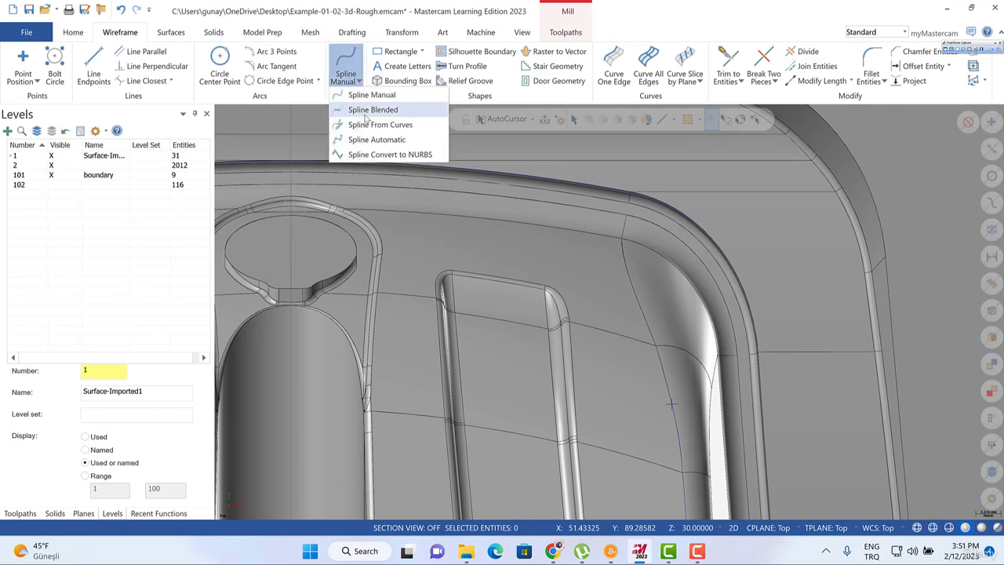
left_click(367, 110)
left_click(671, 404)
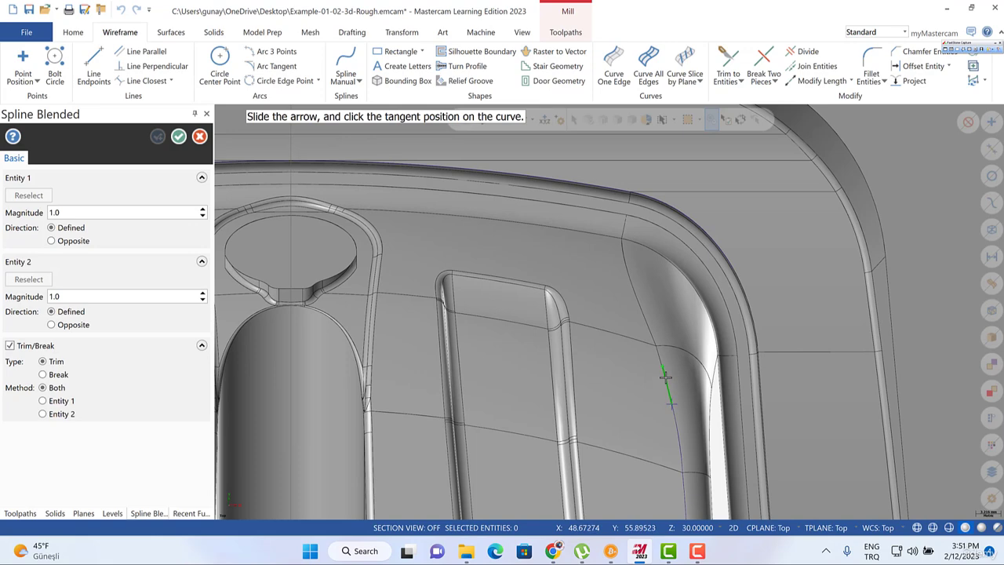
left_click(662, 367)
left_click(709, 240)
left_click(755, 285)
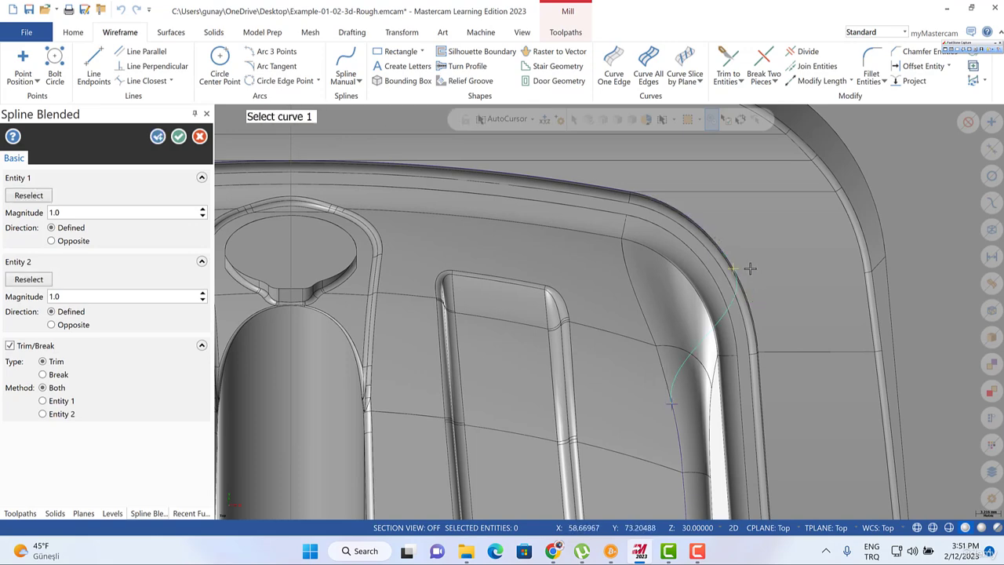
key("Return")
Window-select and delete the point at the junction of the left blended spline and the left side curve.
scroll(749, 228, "down", 5)
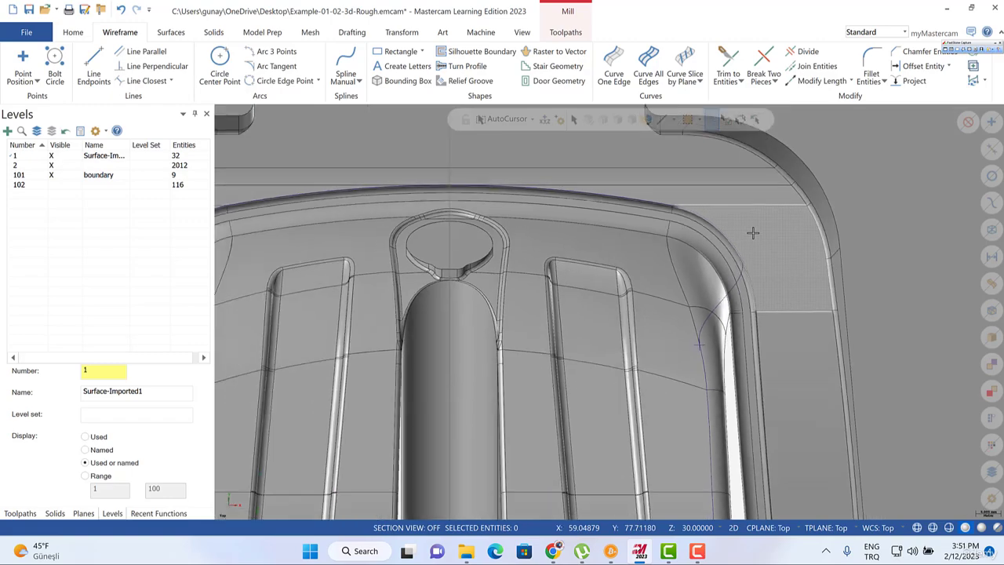
middle_click_drag(709, 240, 709, 205)
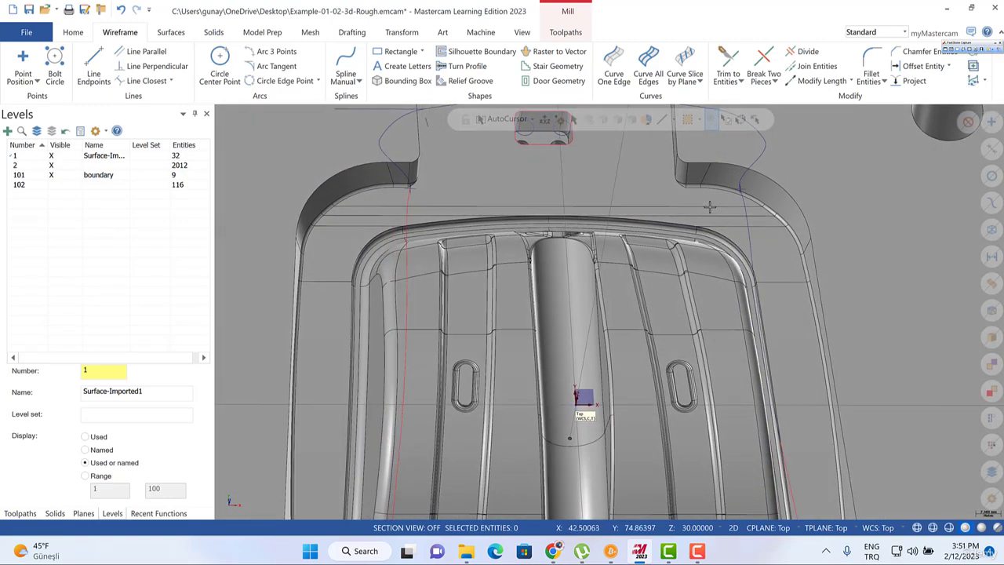
key("alt+7")
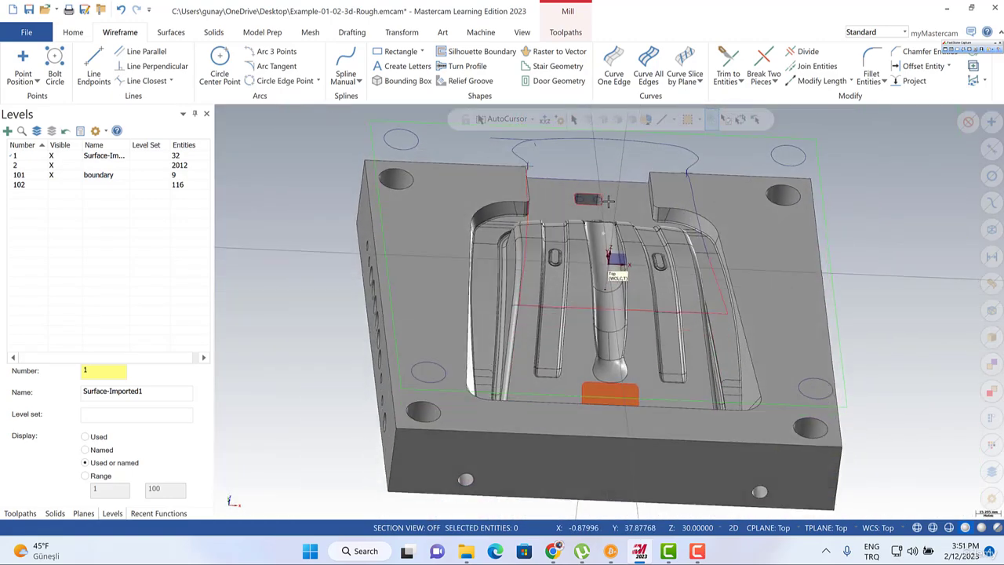
middle_click_drag(627, 210, 520, 171)
scroll(549, 164, "up", 5)
scroll(520, 171, "up", 5)
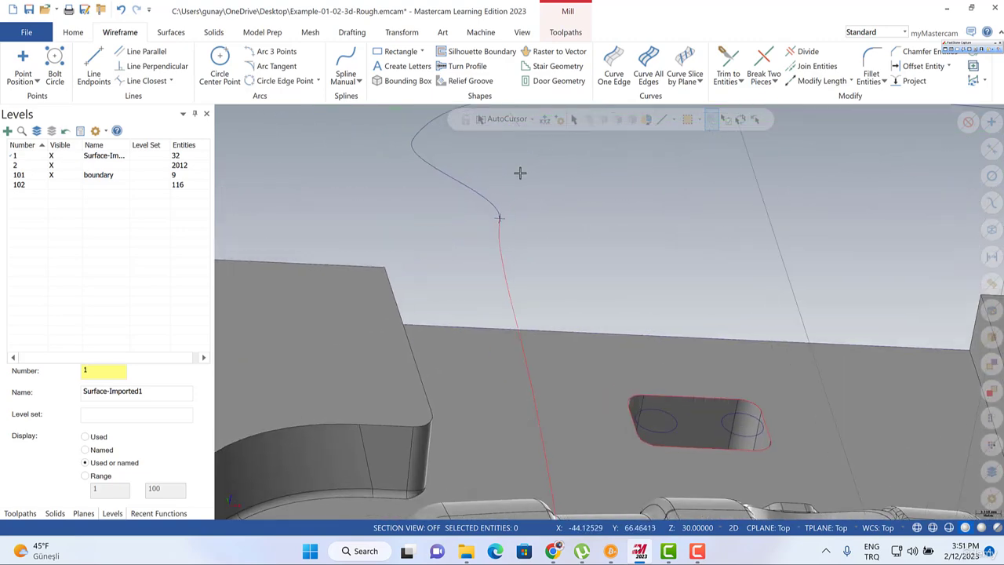
left_click(672, 120)
left_click(673, 170)
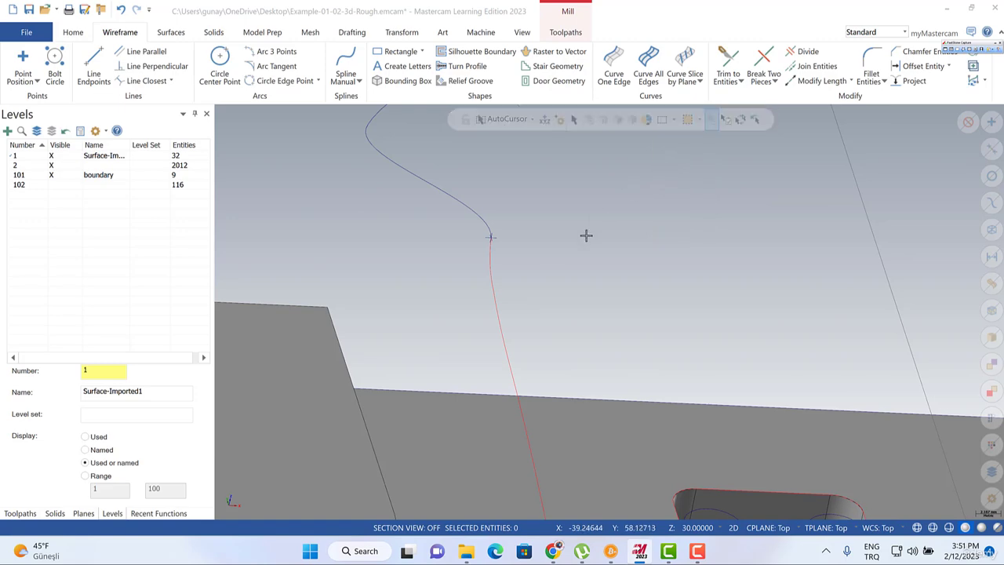
left_click(450, 222)
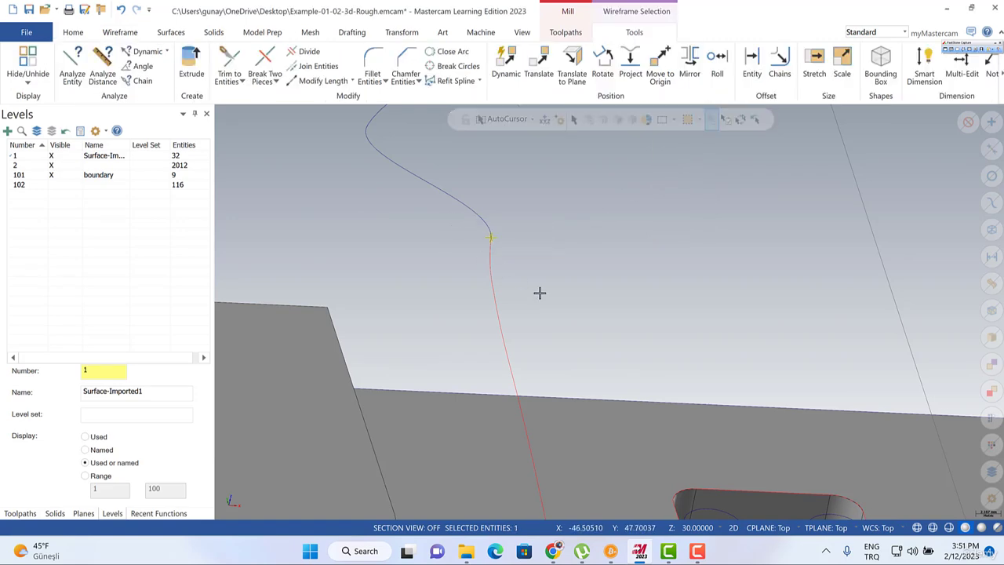
key("Delete")
Window-select and delete the point at the junction of the right blended spline and the right side curve.
scroll(519, 226, "down", 5)
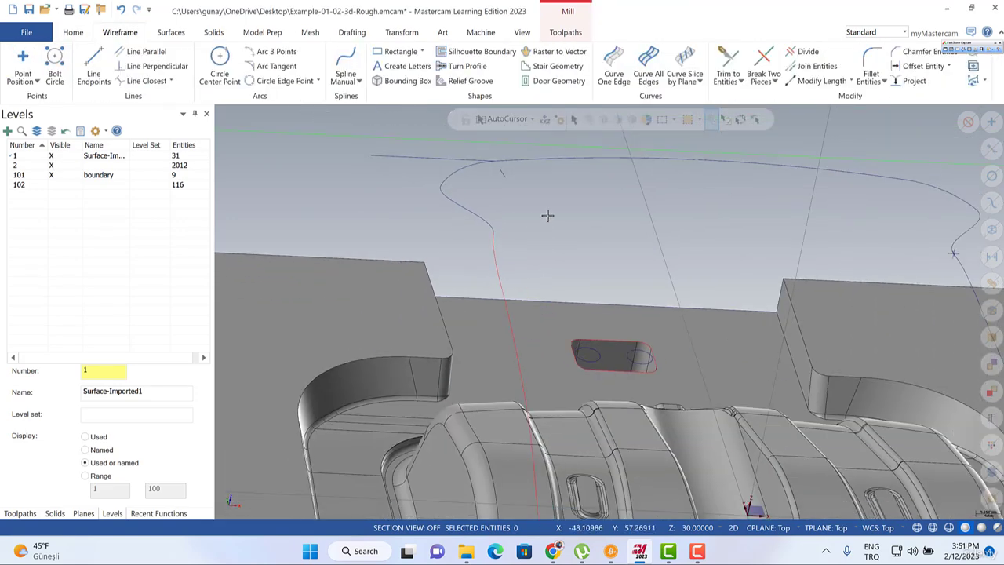
scroll(885, 260, "up", 3)
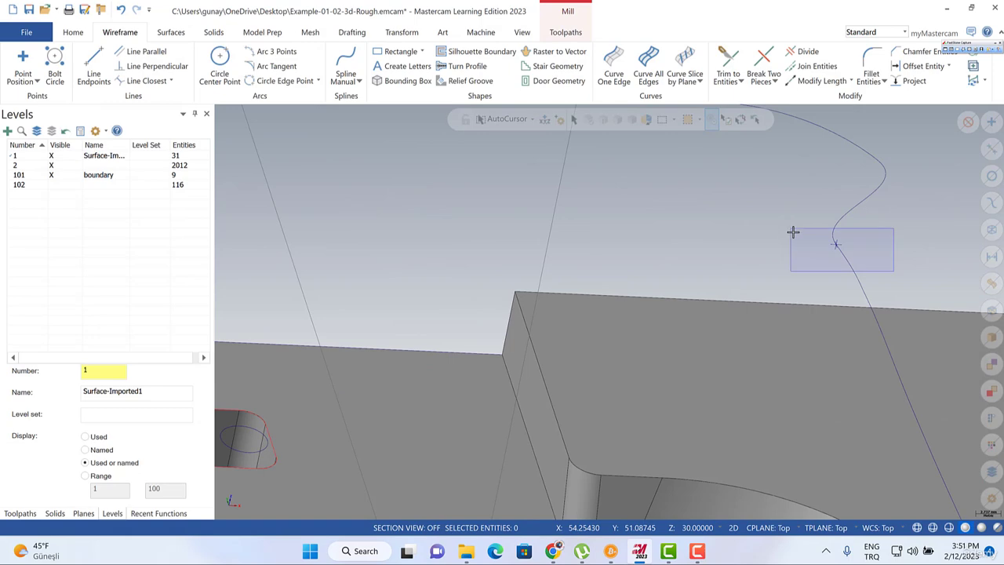
left_click(793, 232)
key("Delete")
scroll(793, 231, "down", 5)
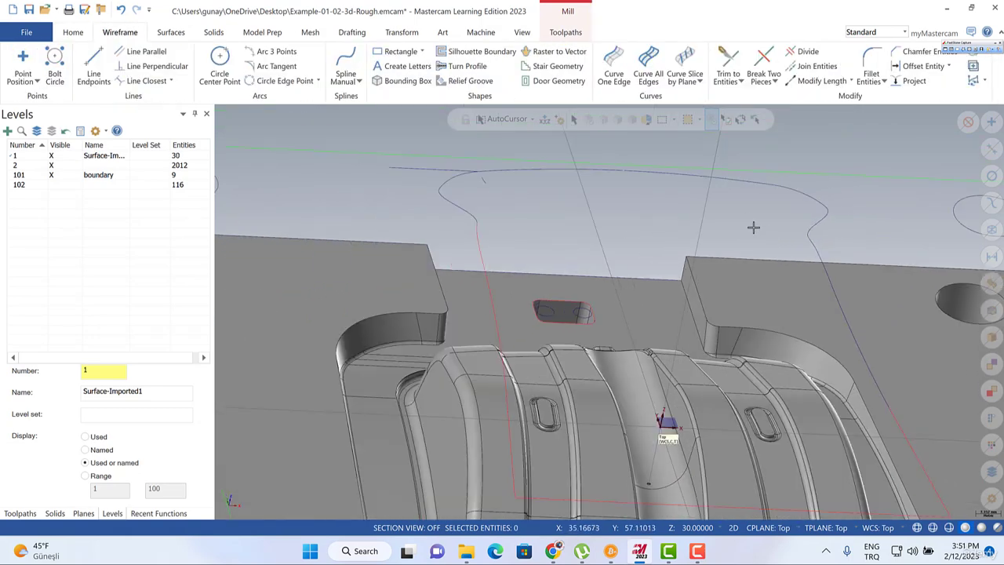
Chain-select the boundary curves from the left blended spline around to the right side and color them red.
left_click(673, 123)
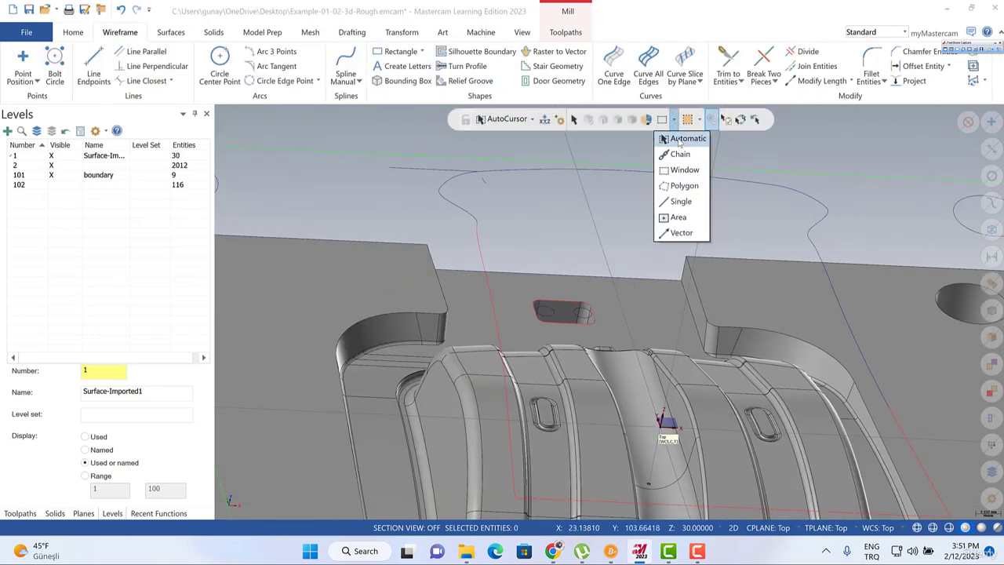
left_click(680, 140)
left_click(674, 122)
left_click(679, 154)
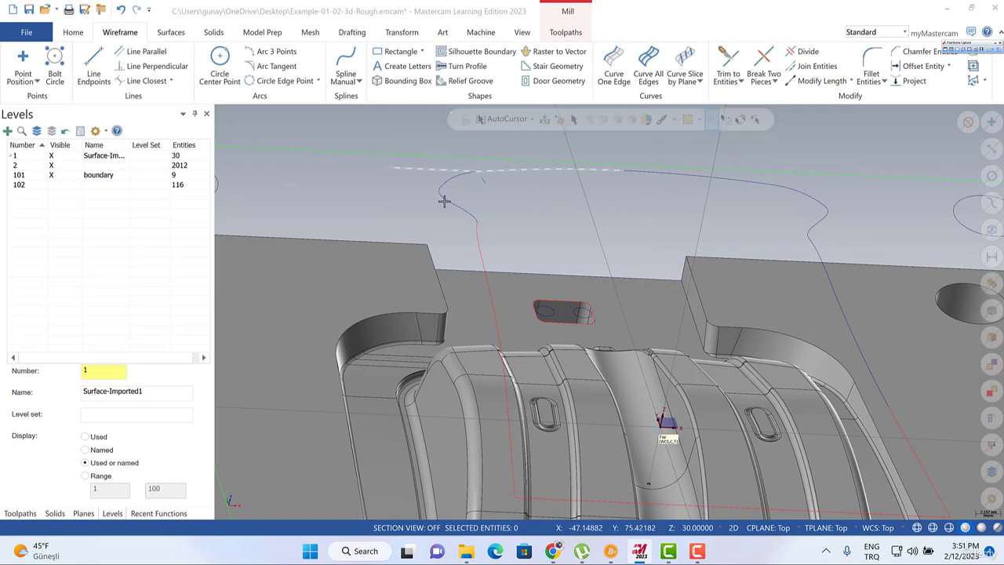
left_click(444, 201)
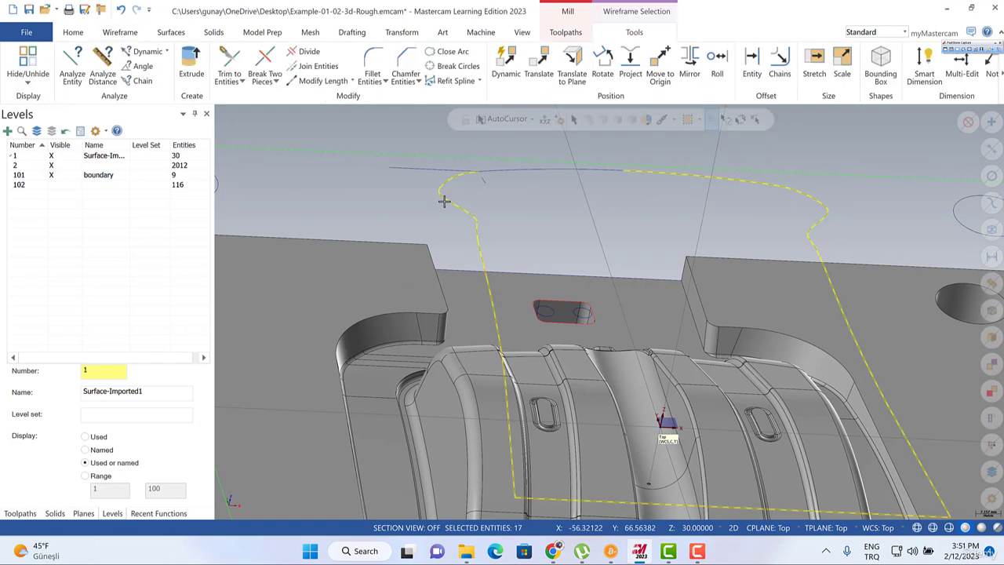
right_click(535, 196)
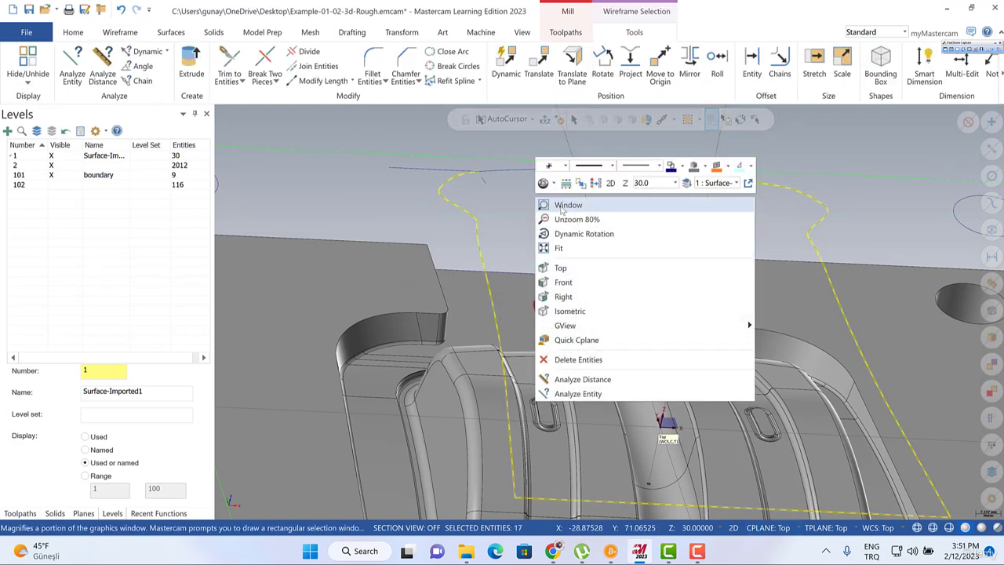
left_click(683, 168)
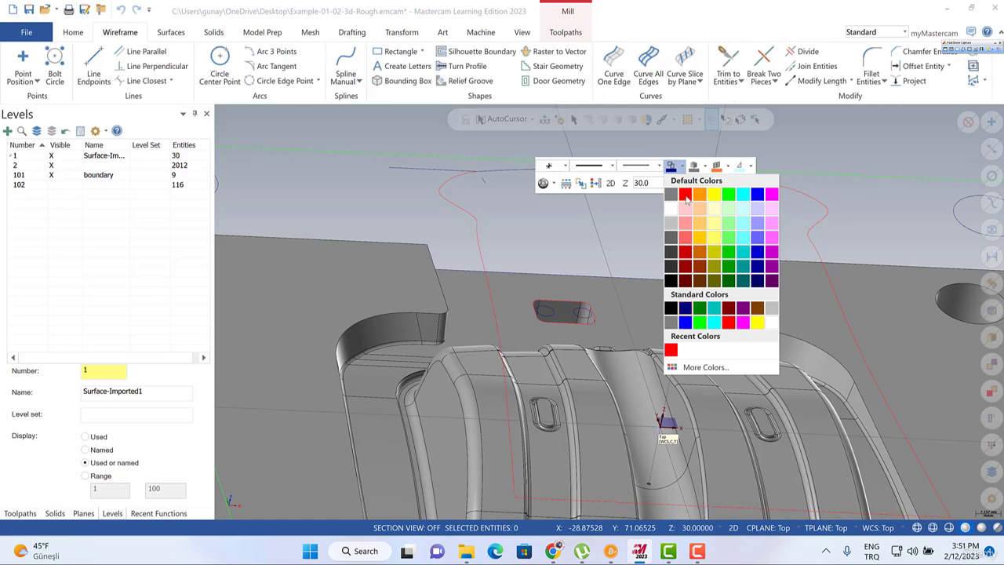
left_click(688, 200)
Delete the short leftover segment just below the junction of the left blended spline and the top curve.
left_click(485, 183)
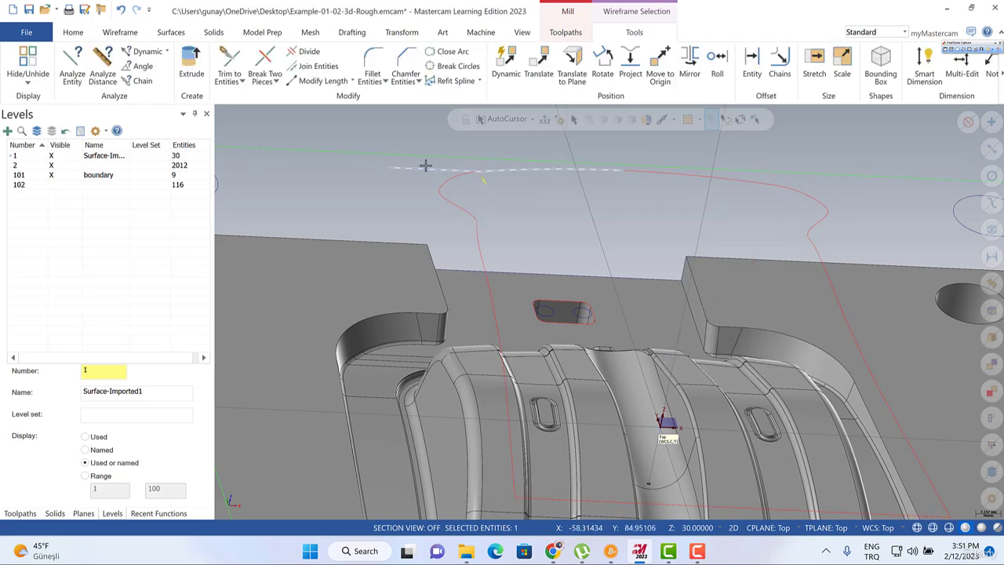
scroll(466, 160, "up", 2)
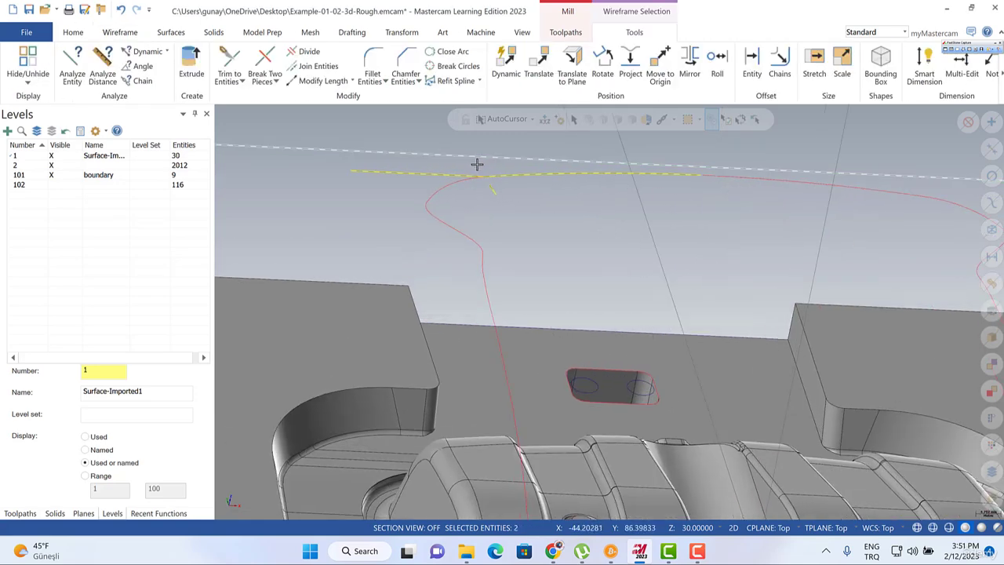
key("Escape")
left_click(493, 191)
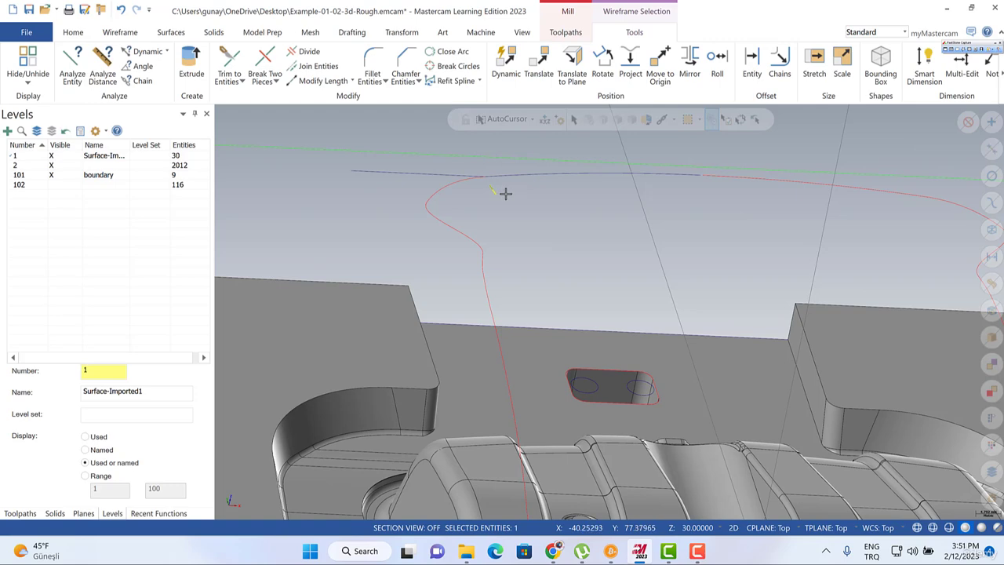
key("Delete")
Trim the top curve to the left blended spline using Trim to Entities with the Trim 1 entity method.
scroll(499, 182, "up", 5)
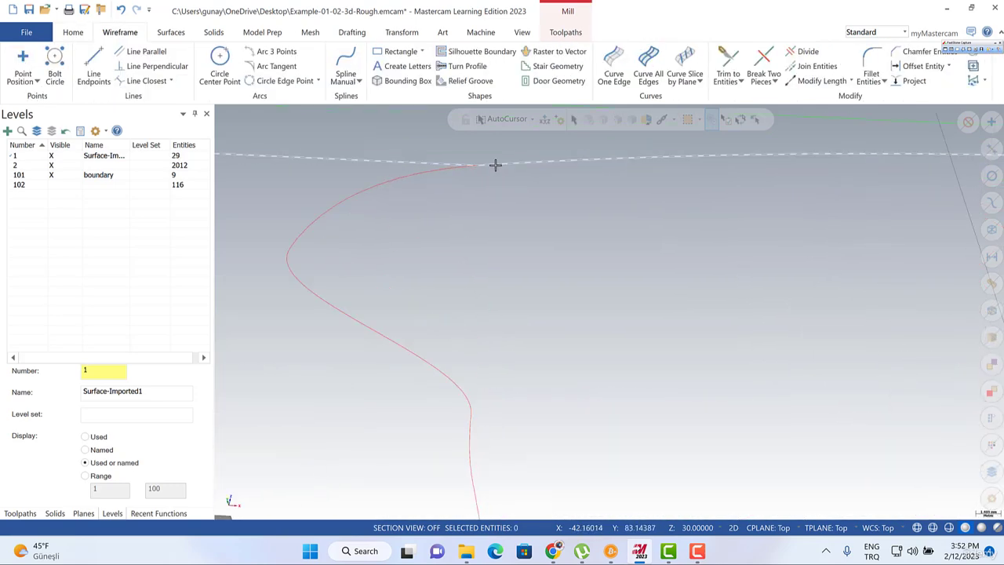
left_click(728, 73)
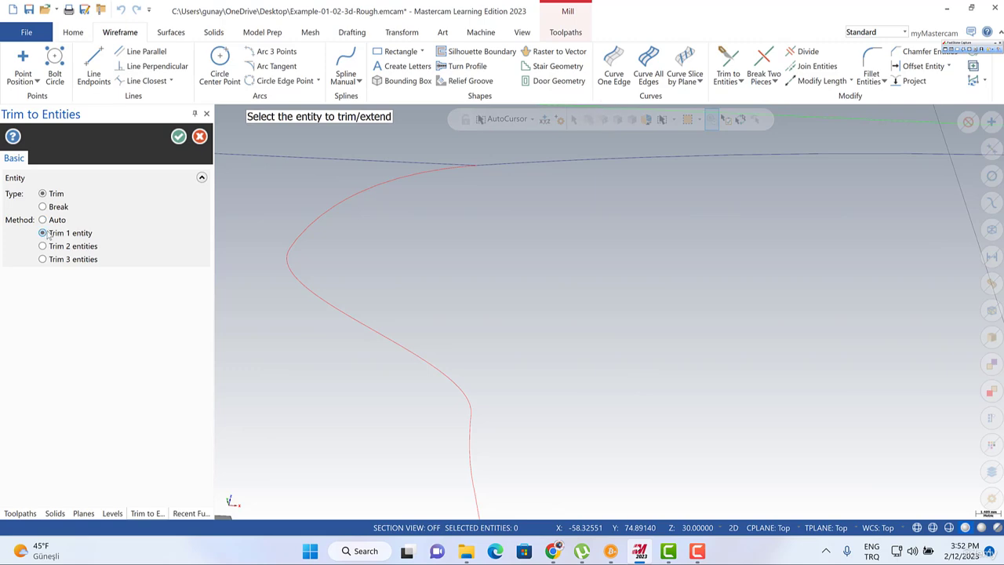
left_click(496, 163)
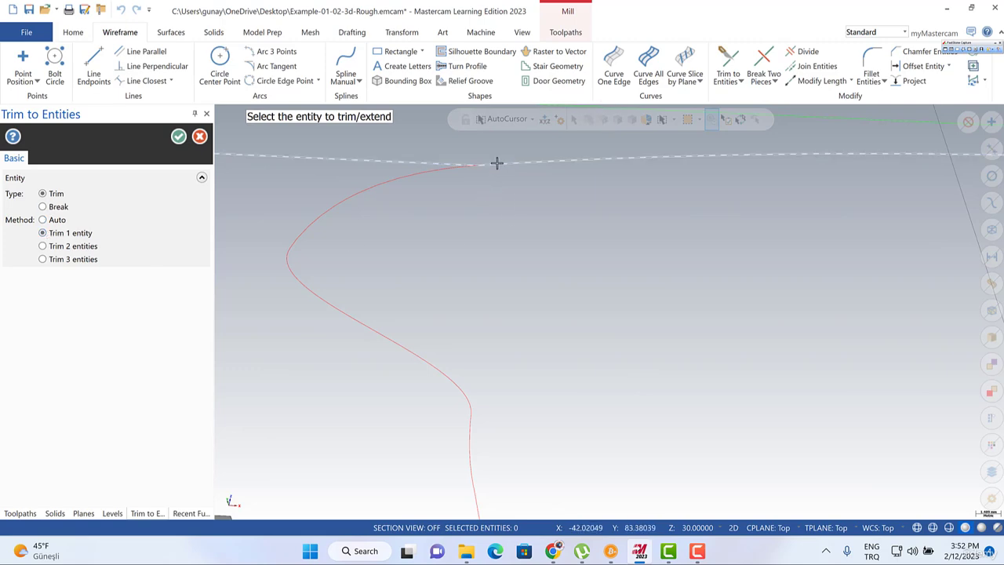
left_click(440, 170)
Chain-select the whole boundary contour, including the trimmed top curve, and color it red.
left_click(507, 165, "shift")
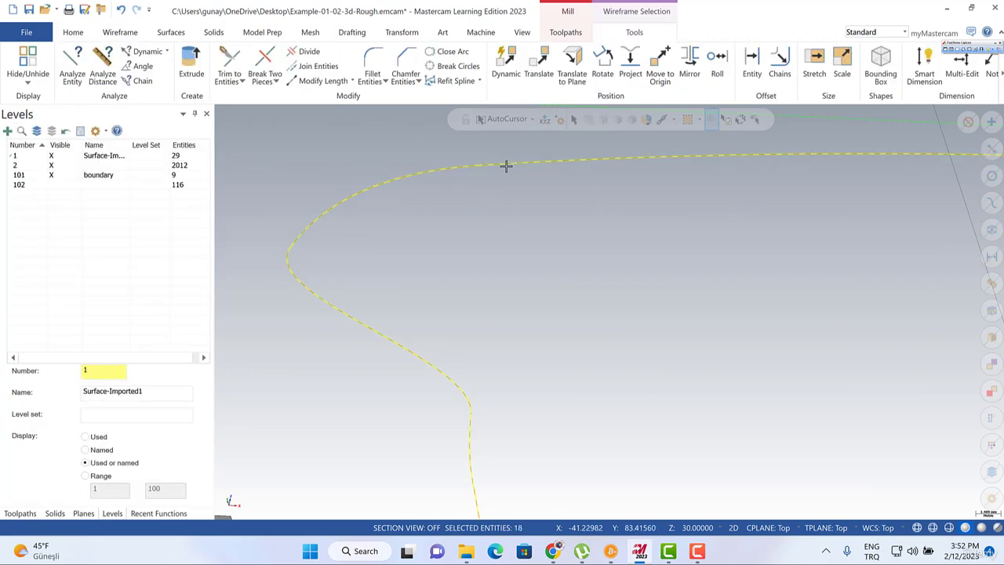
scroll(487, 179, "down", 5)
scroll(502, 161, "down", 5)
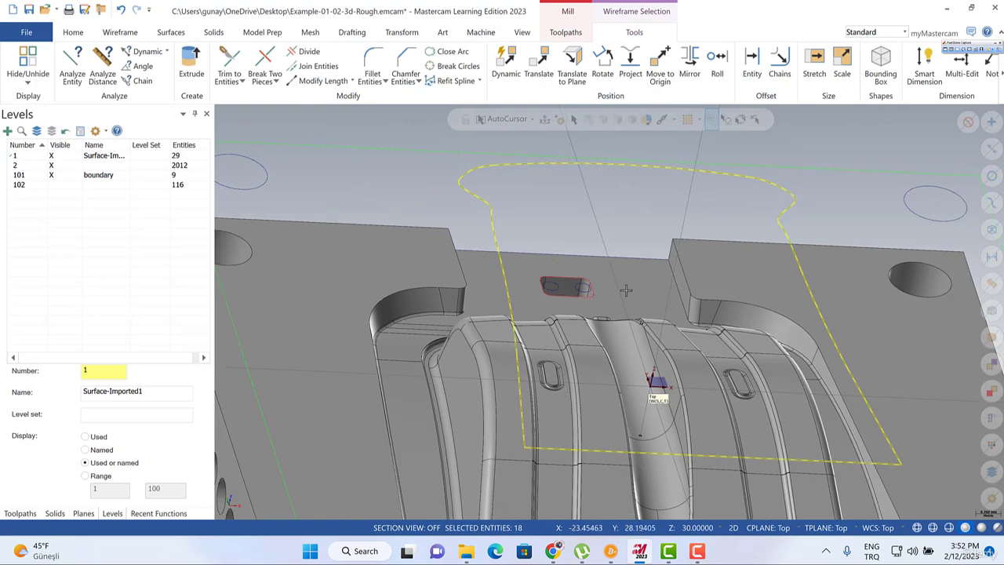
right_click(585, 195)
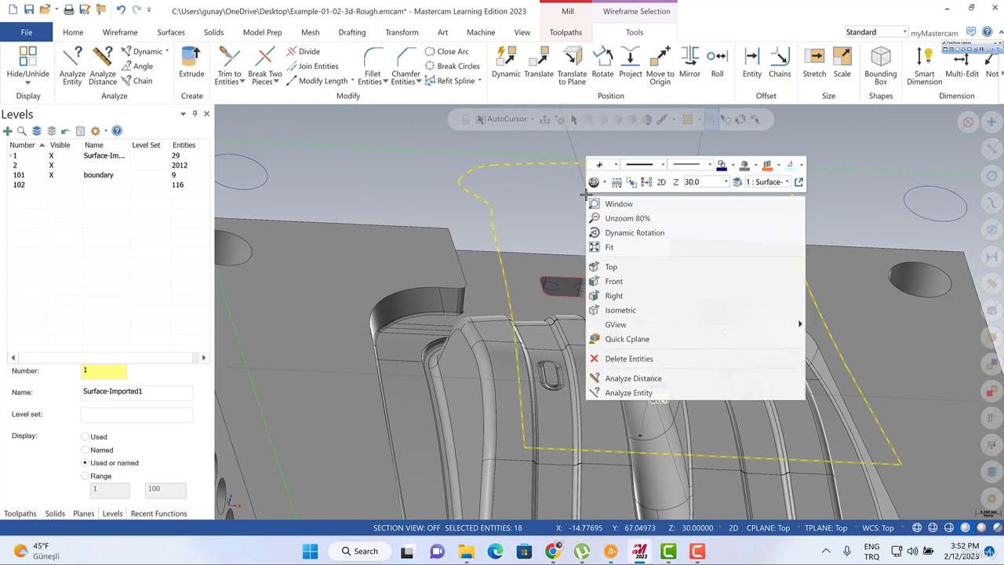
left_click(731, 169)
left_click(734, 194)
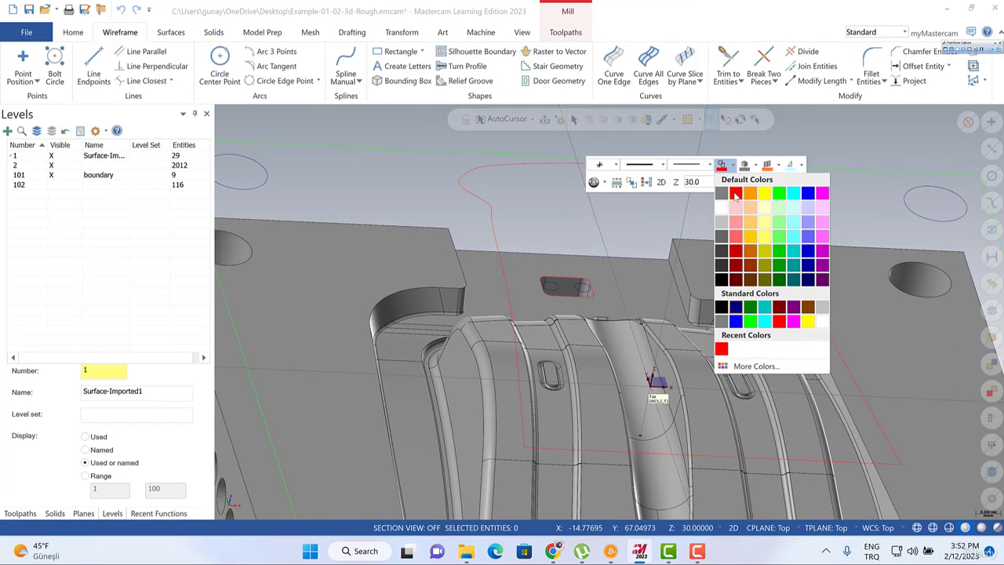
Create a Flat Boundary surface from the red contour chain, letting the open chain be closed automatically.
scroll(509, 203, "down", 3)
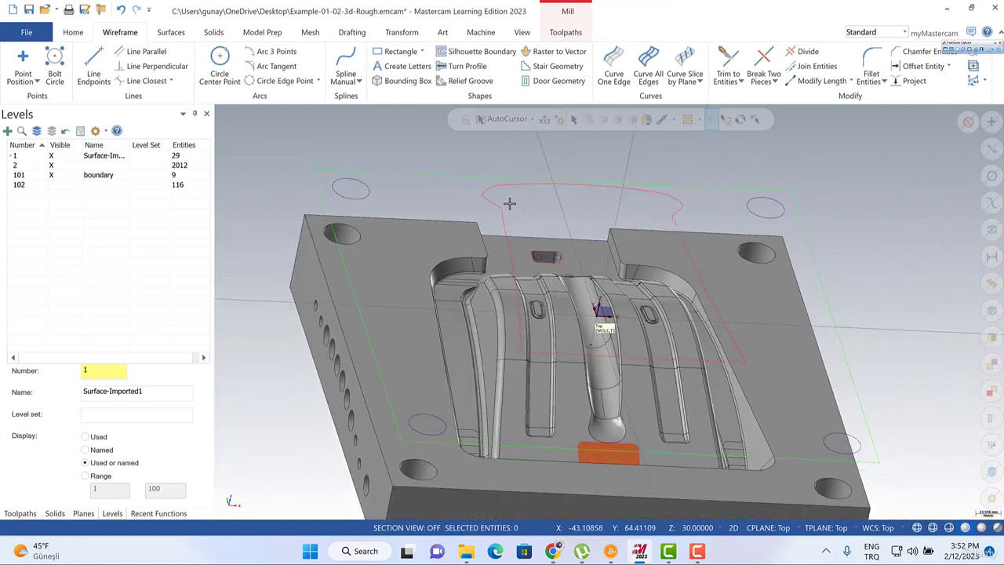
scroll(509, 203, "down", 1)
middle_click_drag(498, 190, 511, 211)
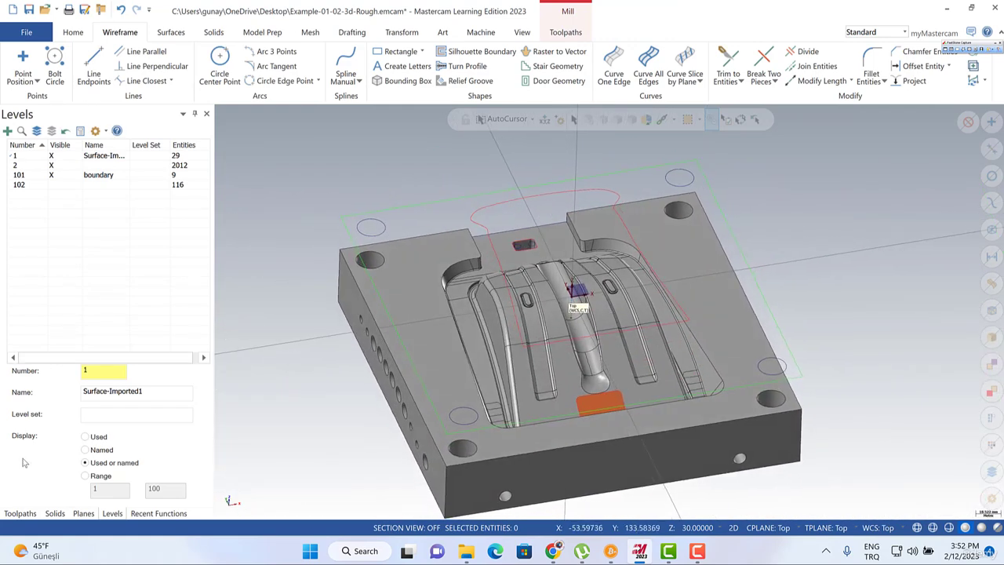
left_click(20, 513)
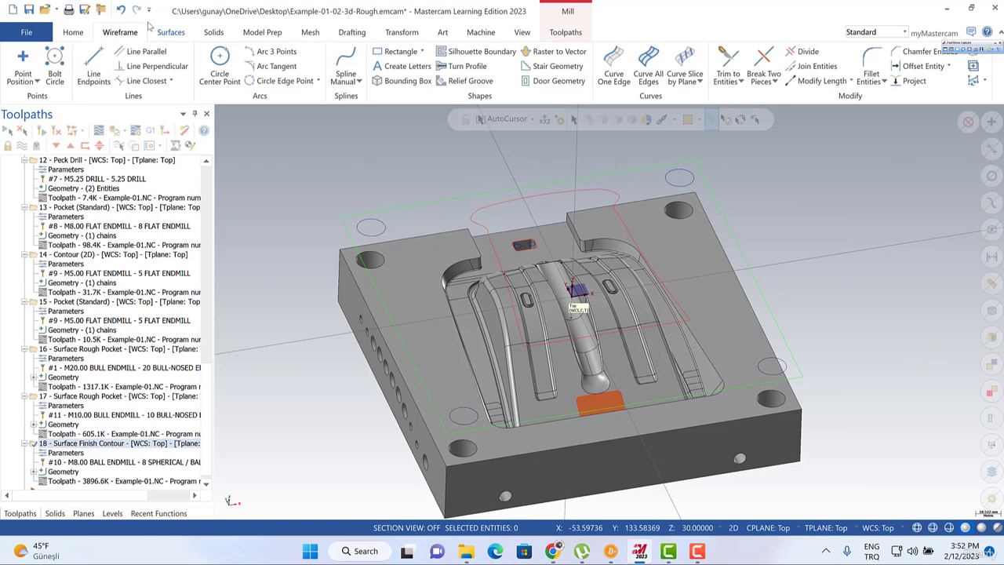
left_click(169, 33)
left_click(169, 64)
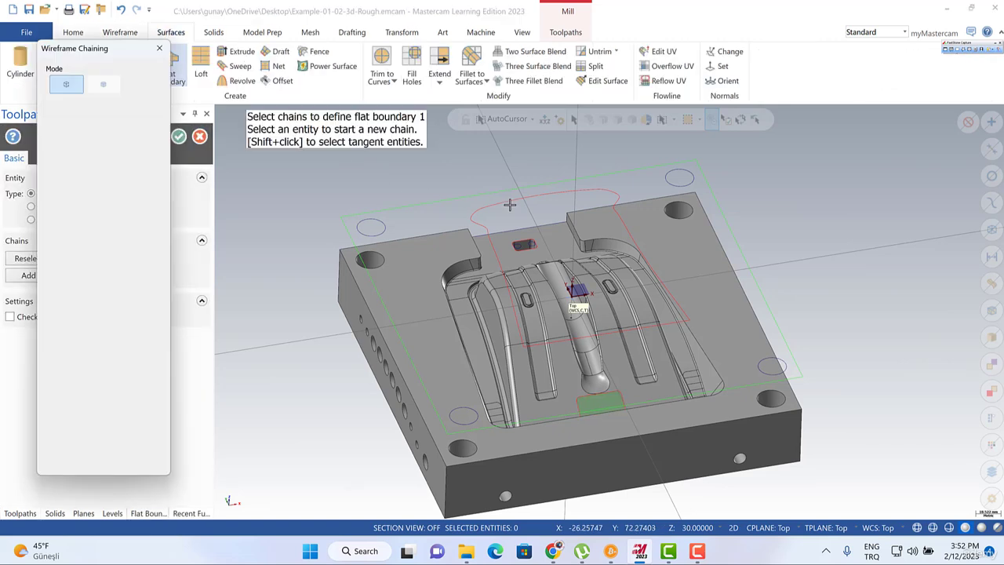
left_click(507, 201)
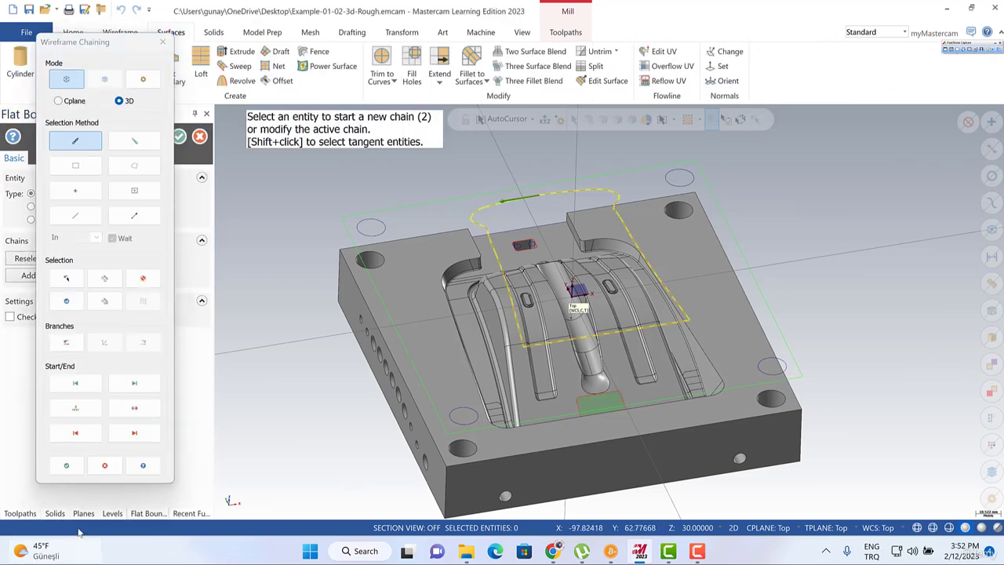
left_click(66, 465)
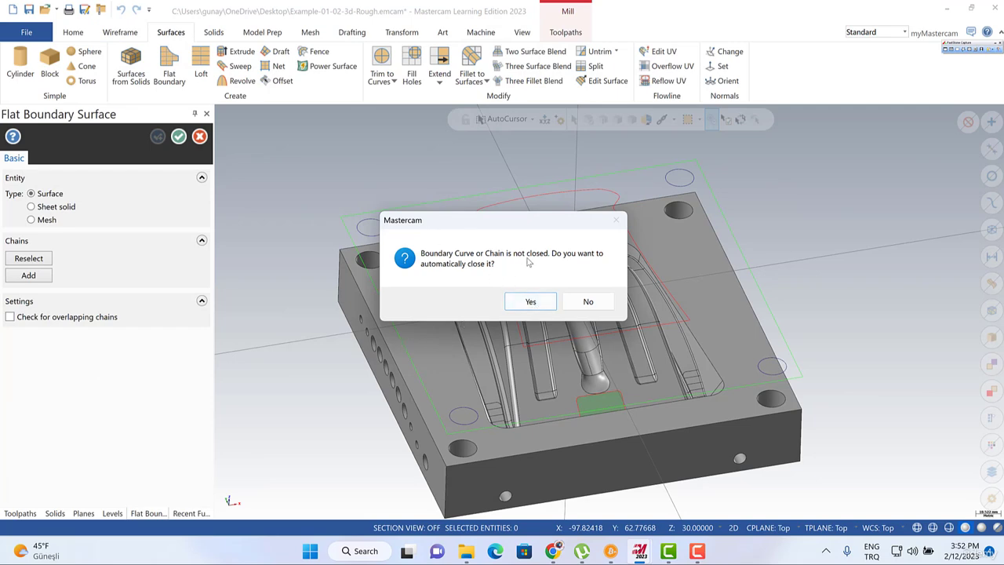
left_click(531, 302)
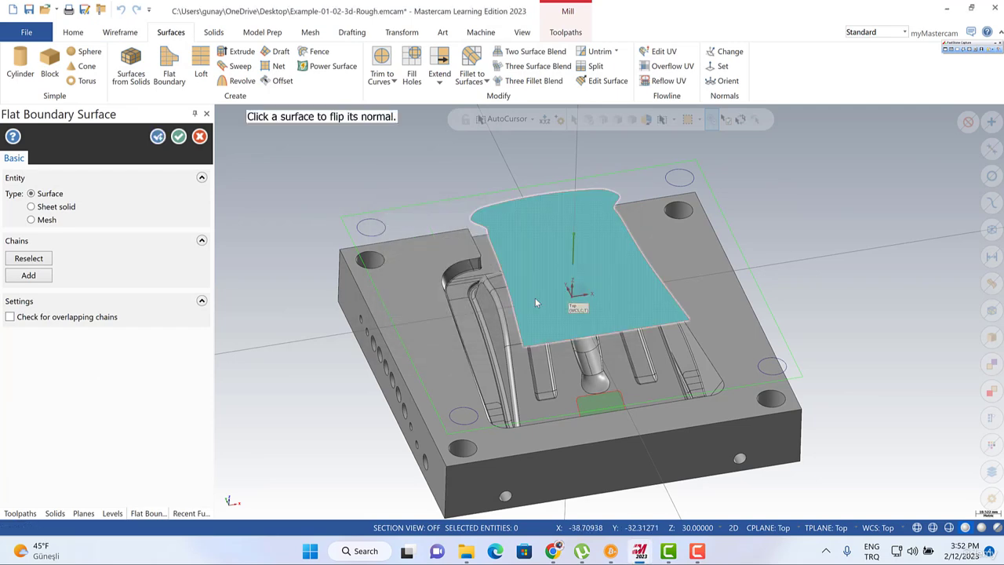
key("Return")
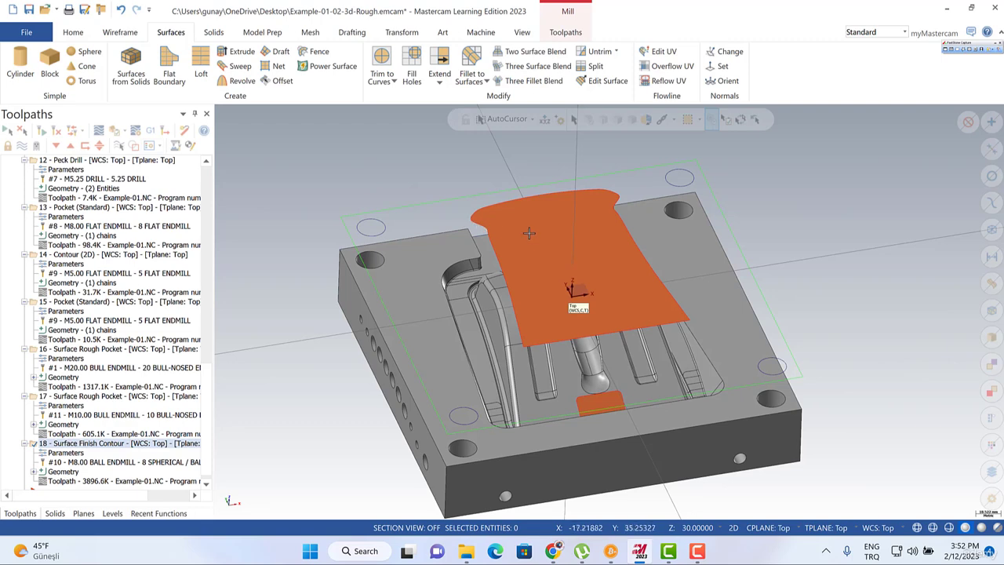
Chain-select the original contour curves around the flat boundary surface and delete them.
scroll(662, 219, "up", 2)
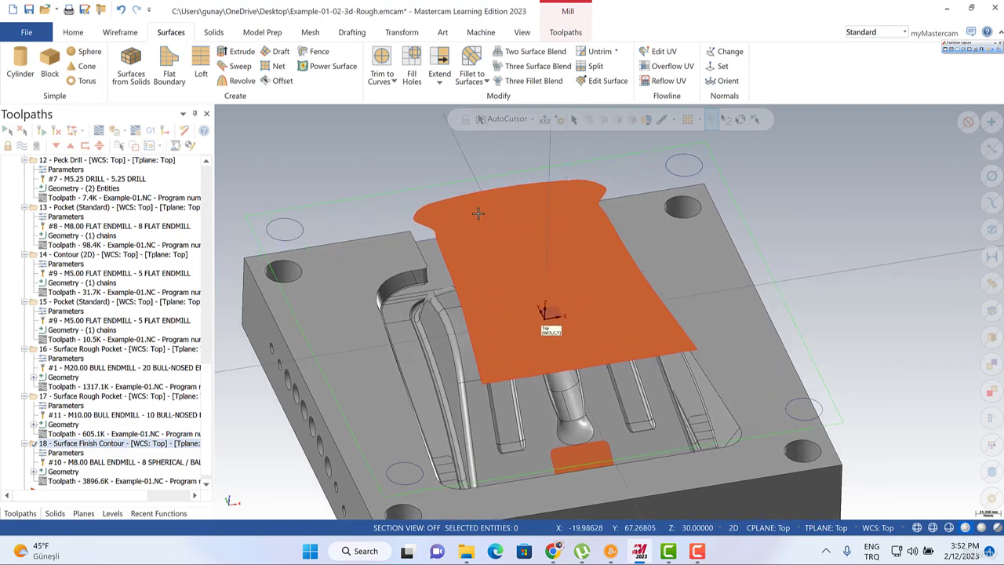
left_click(672, 120)
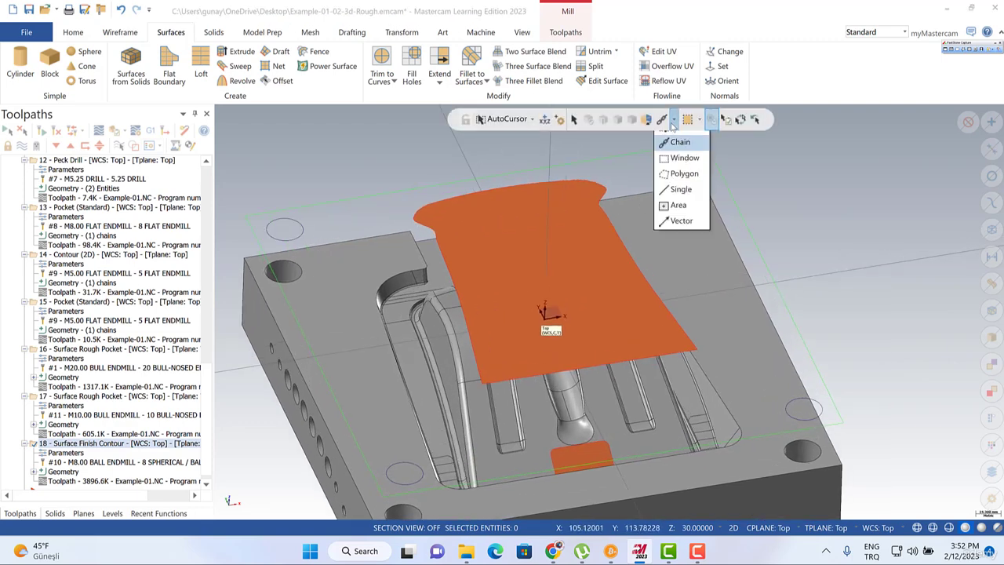
left_click(678, 140)
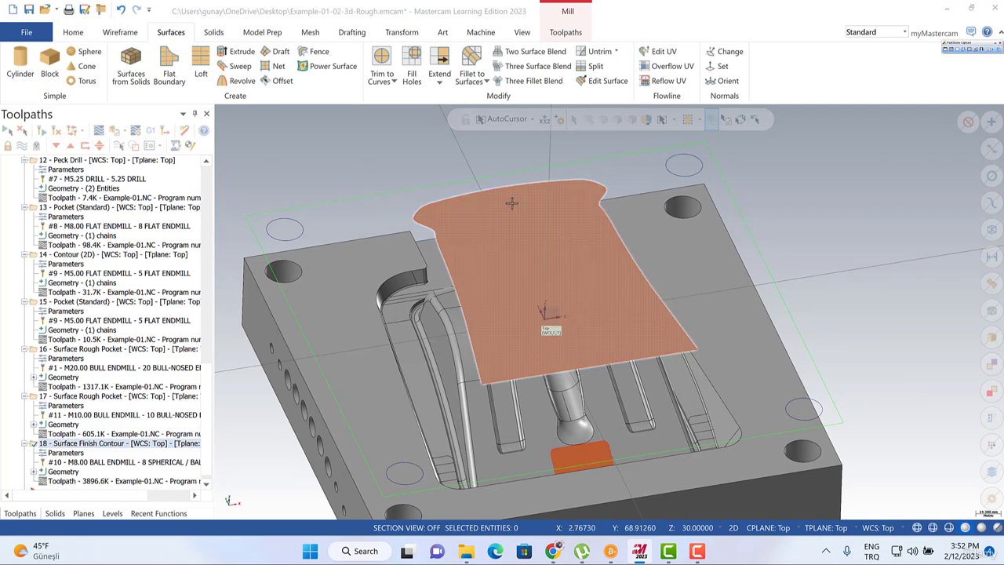
left_click(673, 119)
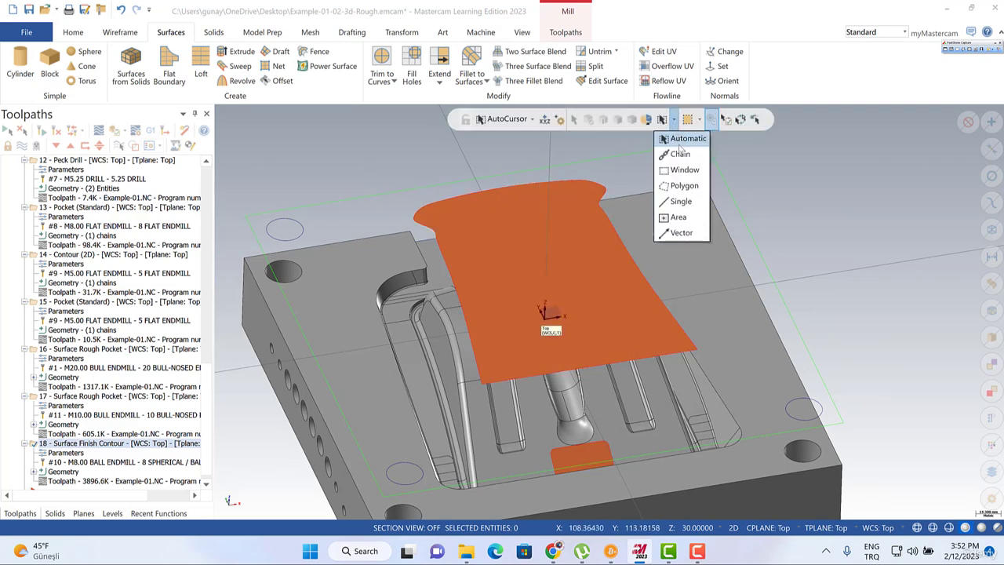
left_click(666, 139)
left_click(515, 185, "shift")
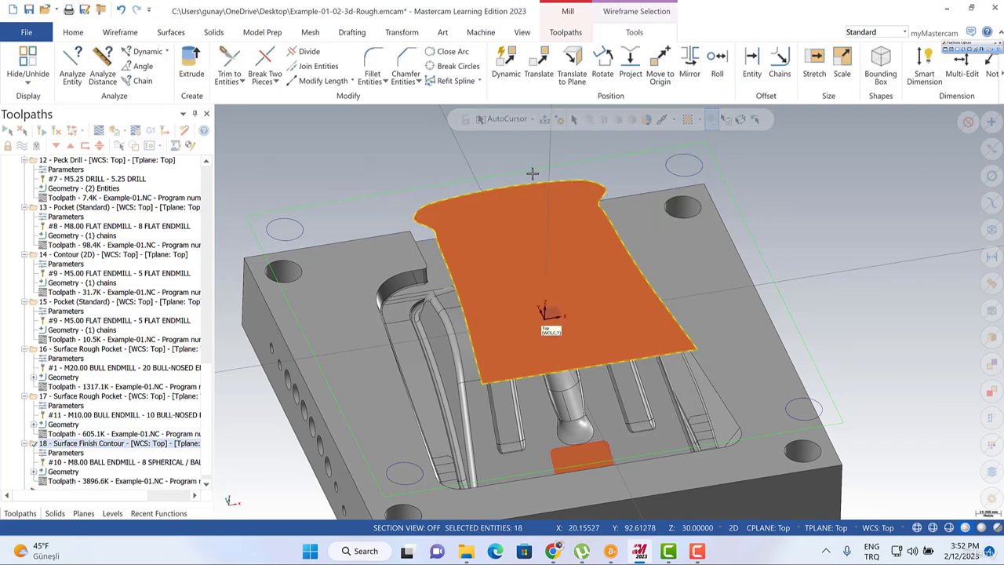
key("Escape")
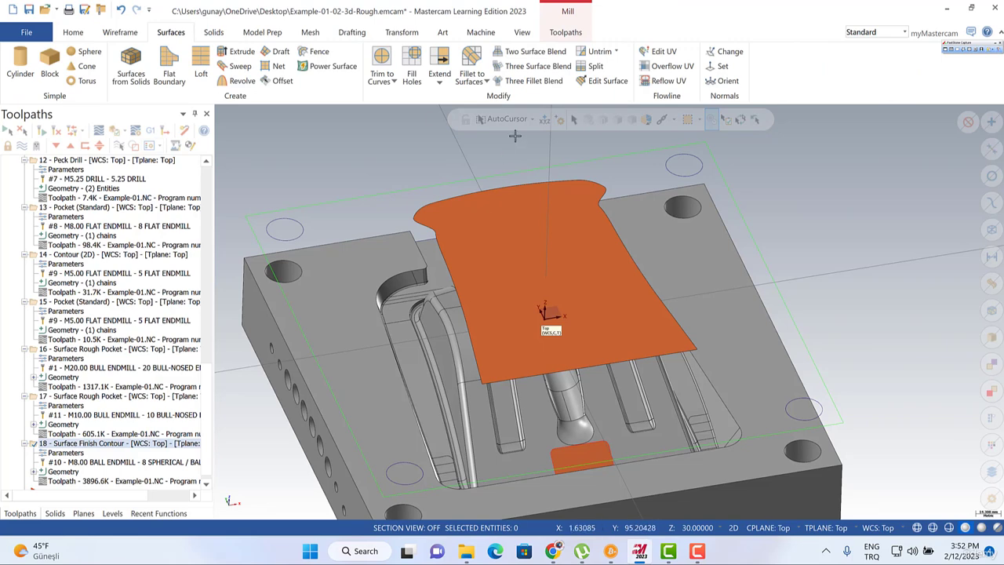
Create a Curve One Edge along the upper rounded edge of the flat boundary surface.
left_click(118, 32)
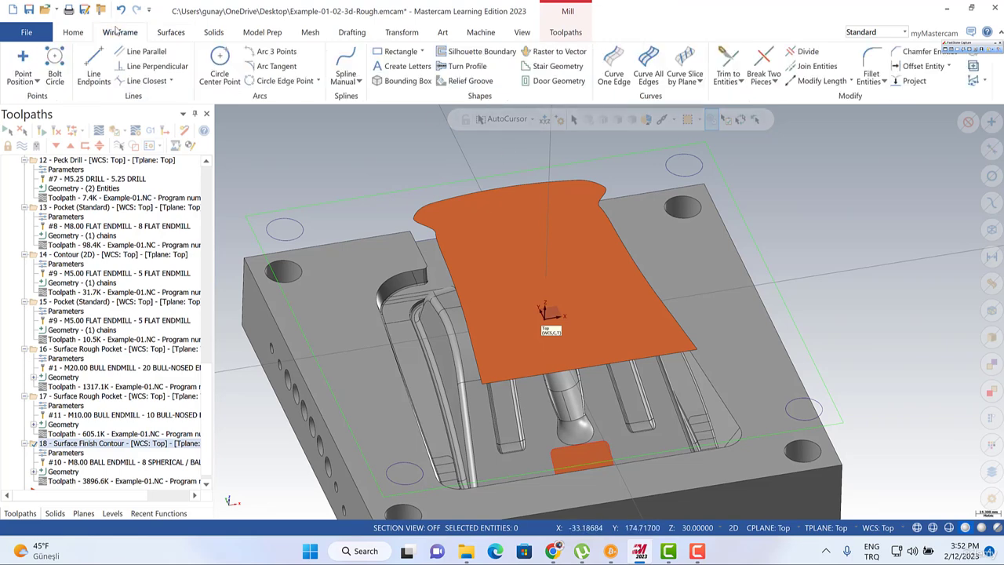
left_click(612, 65)
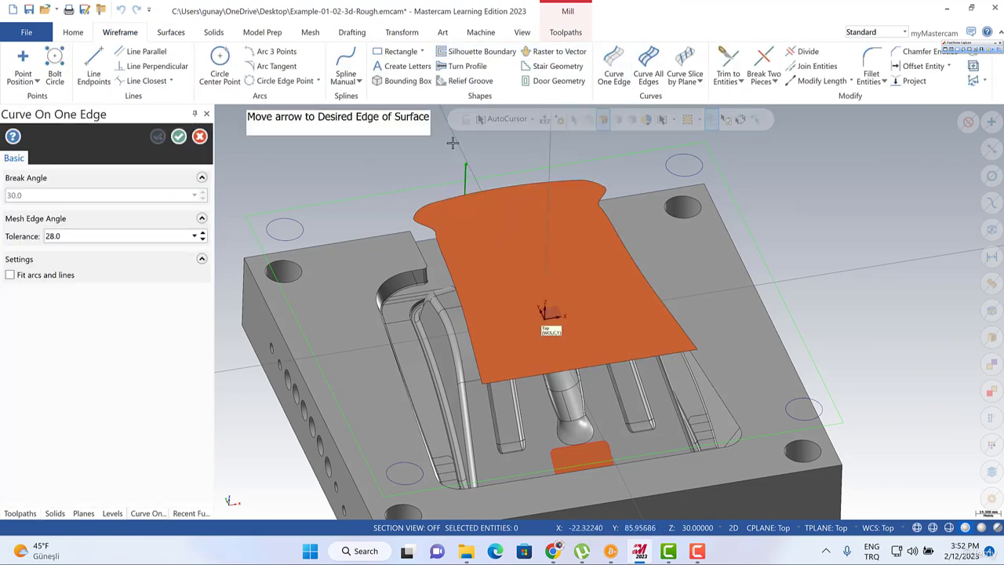
left_click(453, 145)
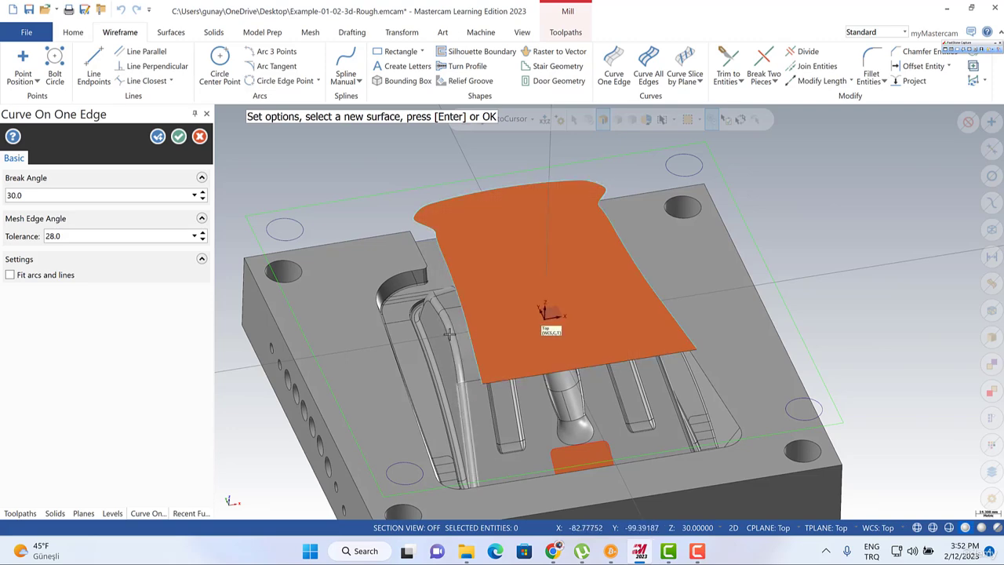
key("Return")
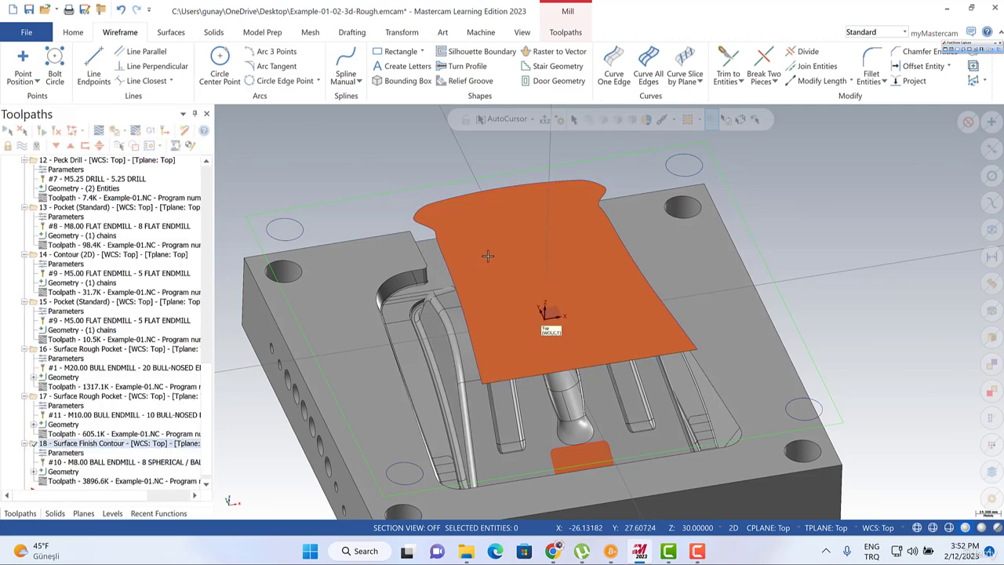
Set the selection method to Single and delete the large flat boundary surface, leaving the extracted edge curve.
left_click(672, 120)
left_click(681, 200)
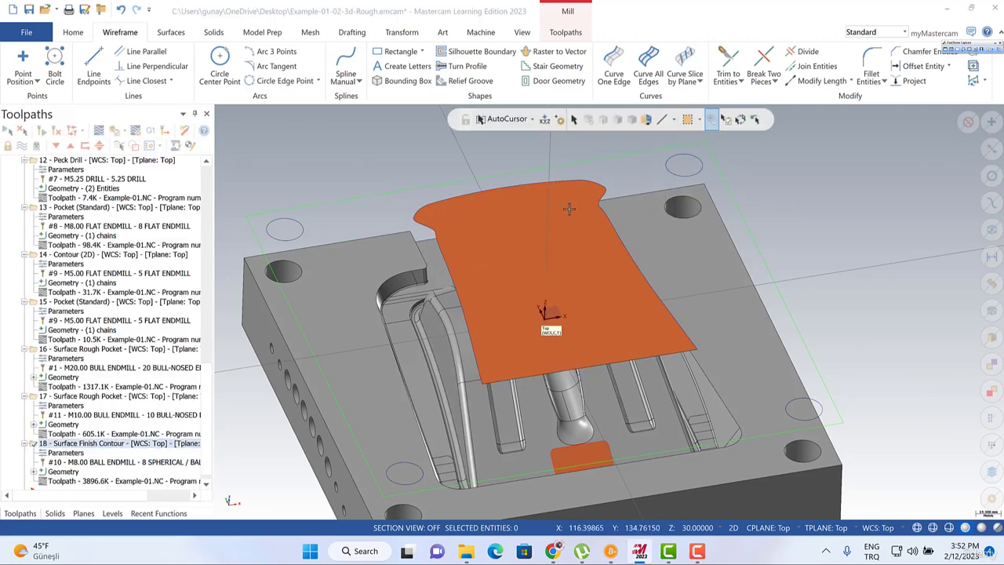
left_click(511, 216)
key("Delete")
middle_click_drag(511, 214, 497, 184)
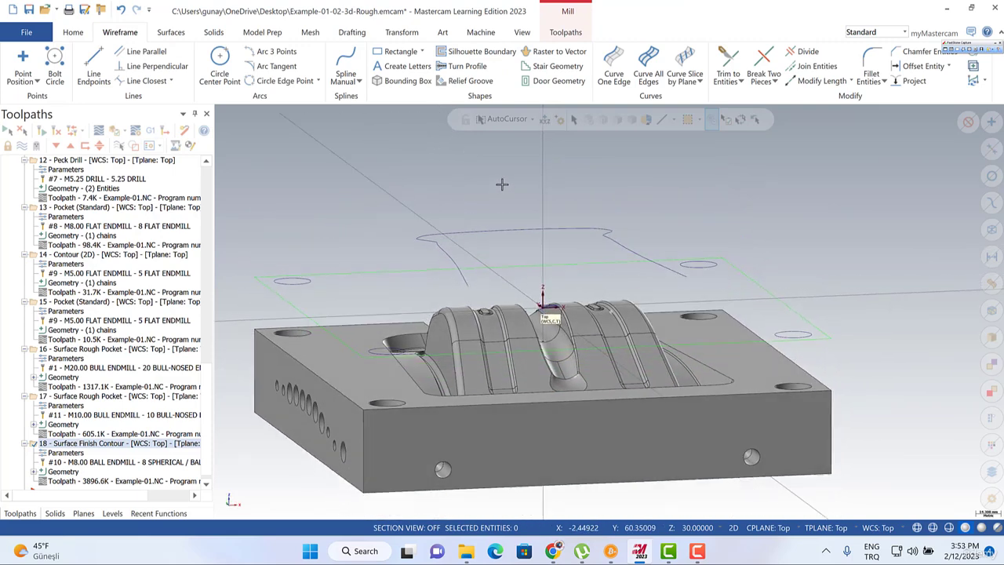
Draw a freeform line between the two open ends of the extracted edge curve to close the boundary.
left_click(93, 63)
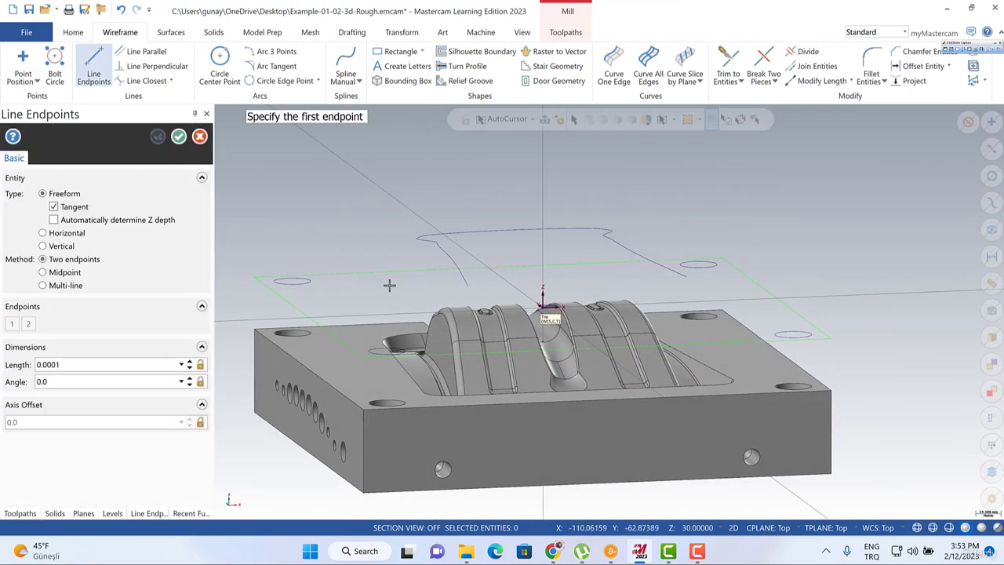
left_click(469, 286)
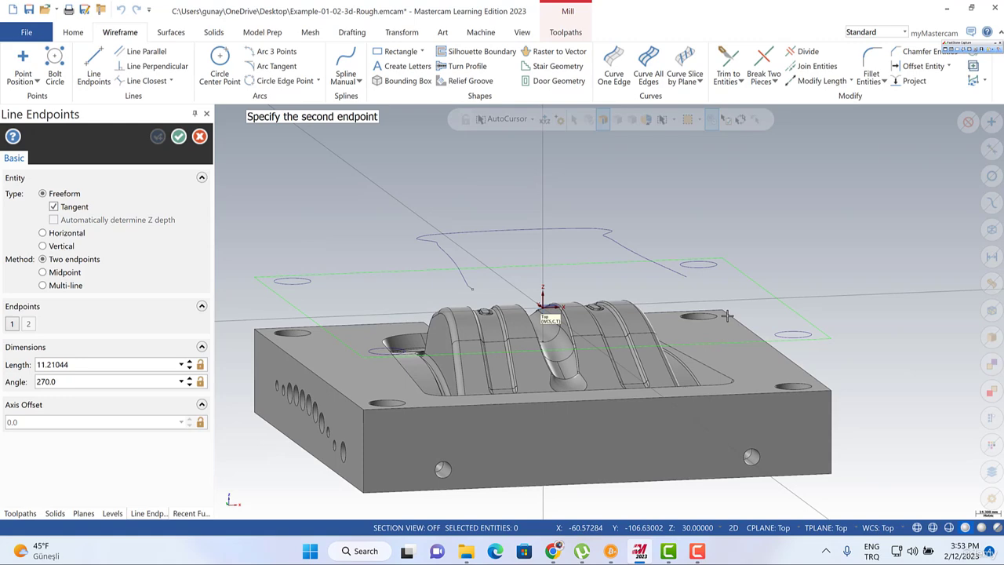
left_click(686, 275)
key("Escape")
Examine the closing line against the cavity's lower edge in the top view and in an angled view.
middle_click_drag(518, 233, 516, 304)
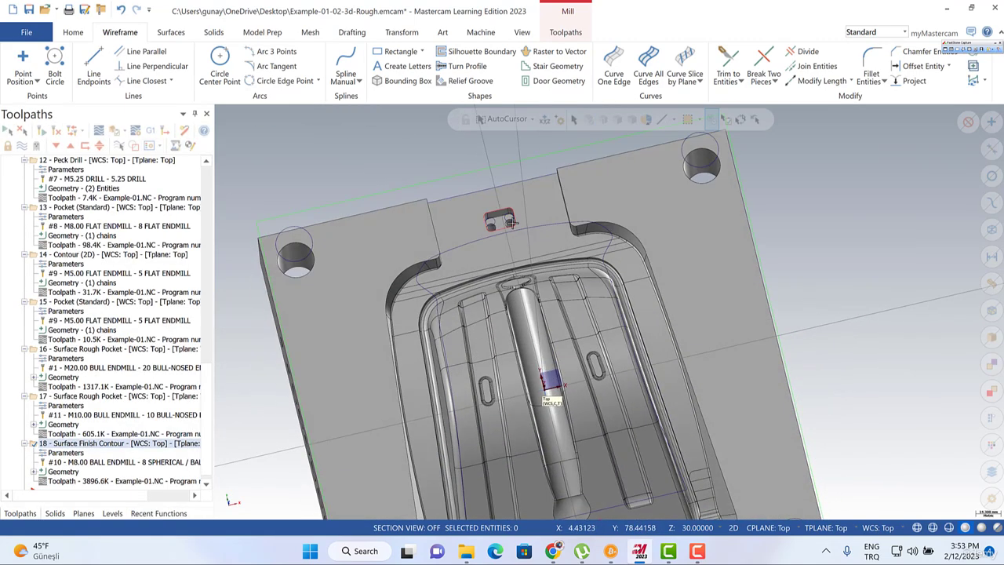
scroll(512, 223, "down", 3)
right_click(349, 141)
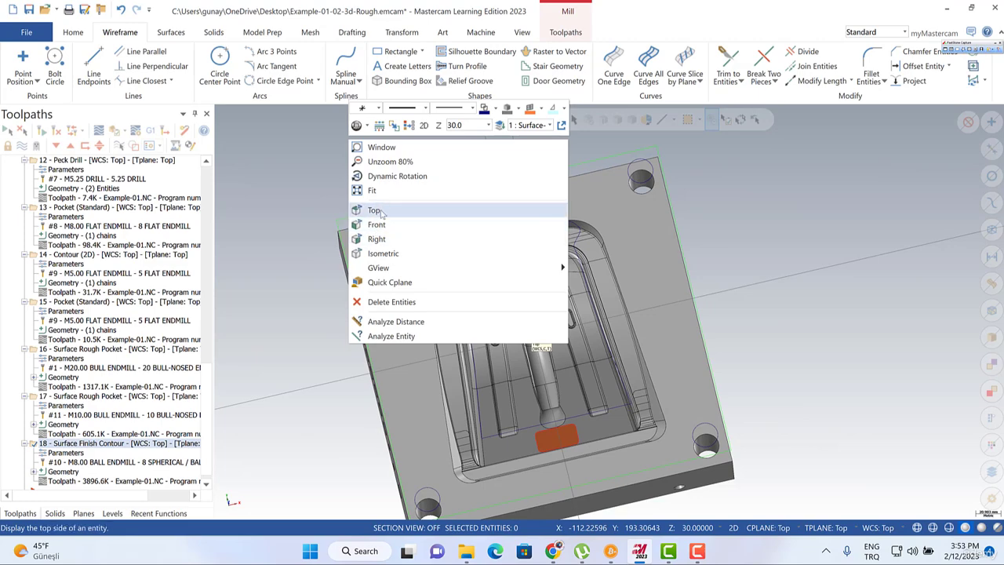
left_click(375, 210)
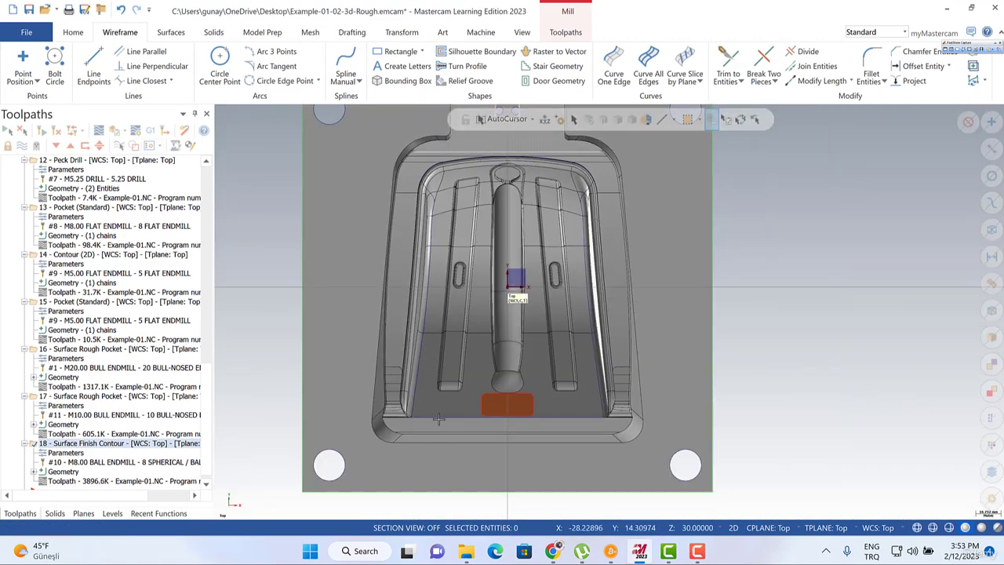
scroll(438, 419, "up", 5)
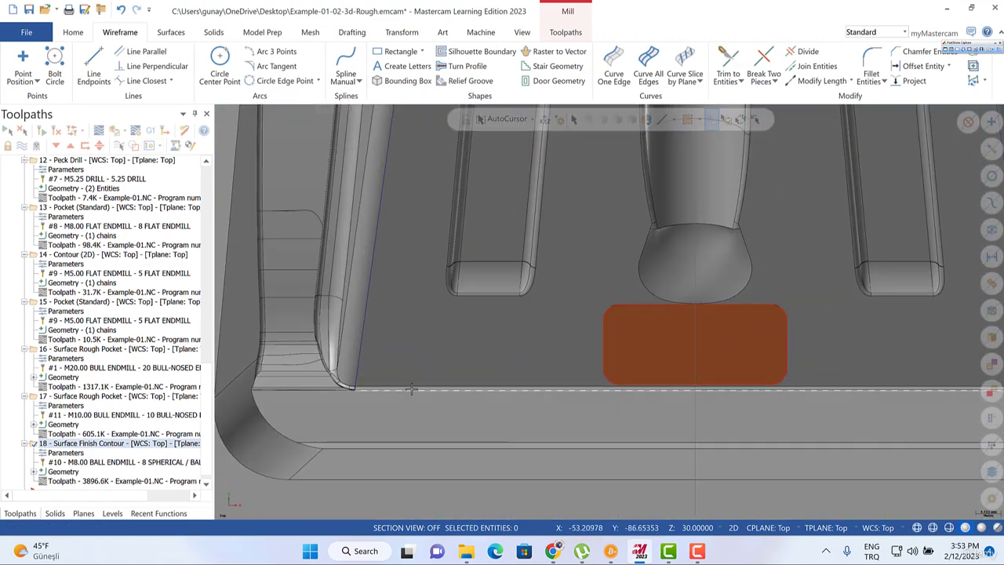
left_click(410, 390)
scroll(403, 427, "down", 5)
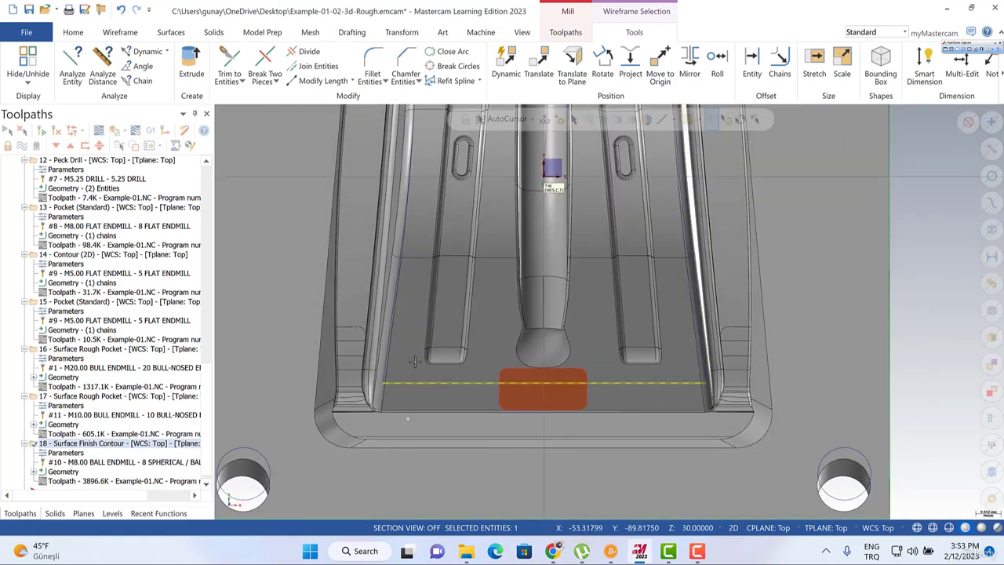
middle_click_drag(414, 362, 566, 443)
scroll(566, 444, "down", 5)
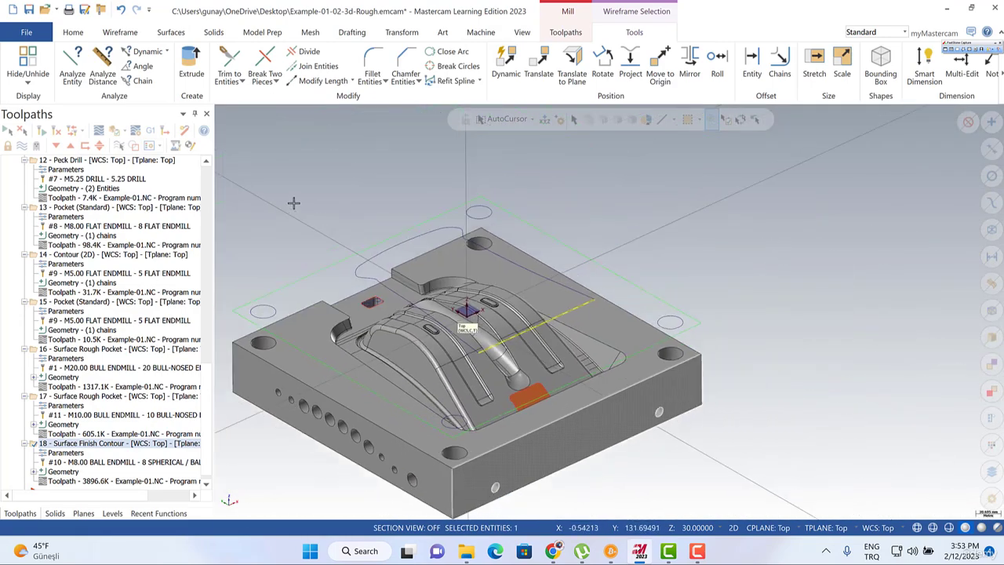
scroll(293, 204, "up", 3)
key("Escape")
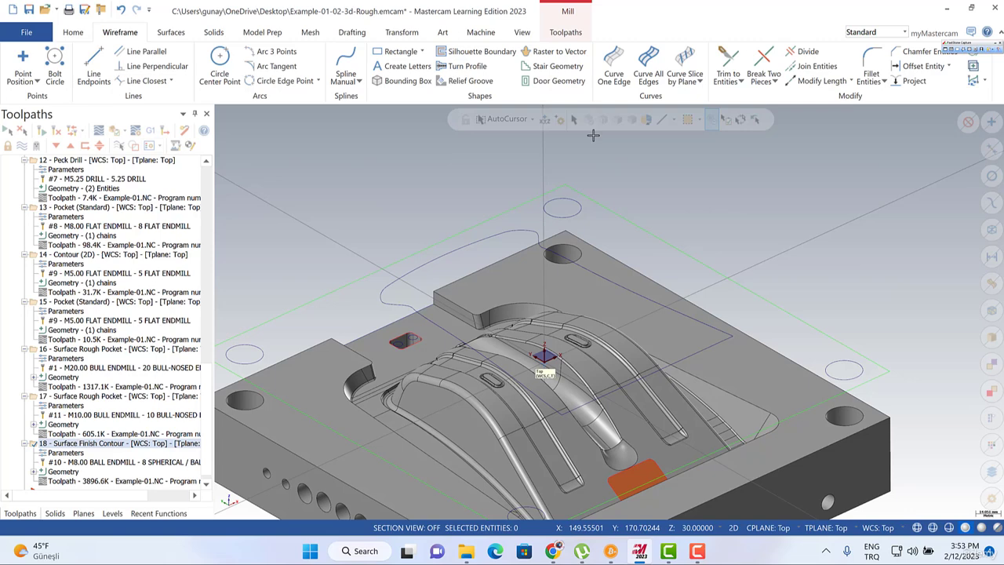
Chain-select the complete cavity boundary contour and change its wireframe color to red.
left_click(673, 119)
left_click(679, 153)
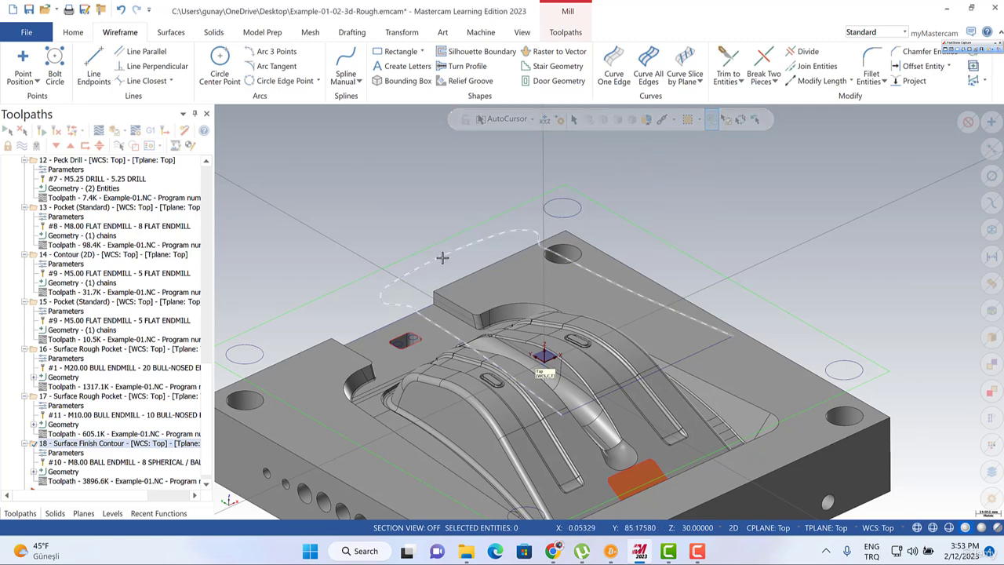
left_click(439, 249)
right_click(414, 200)
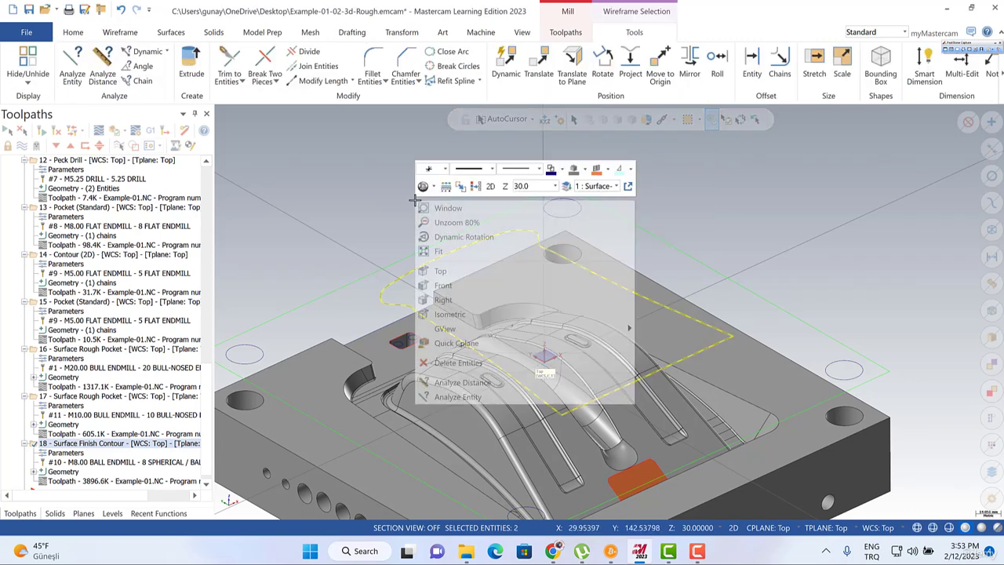
left_click(558, 169)
left_click(564, 197)
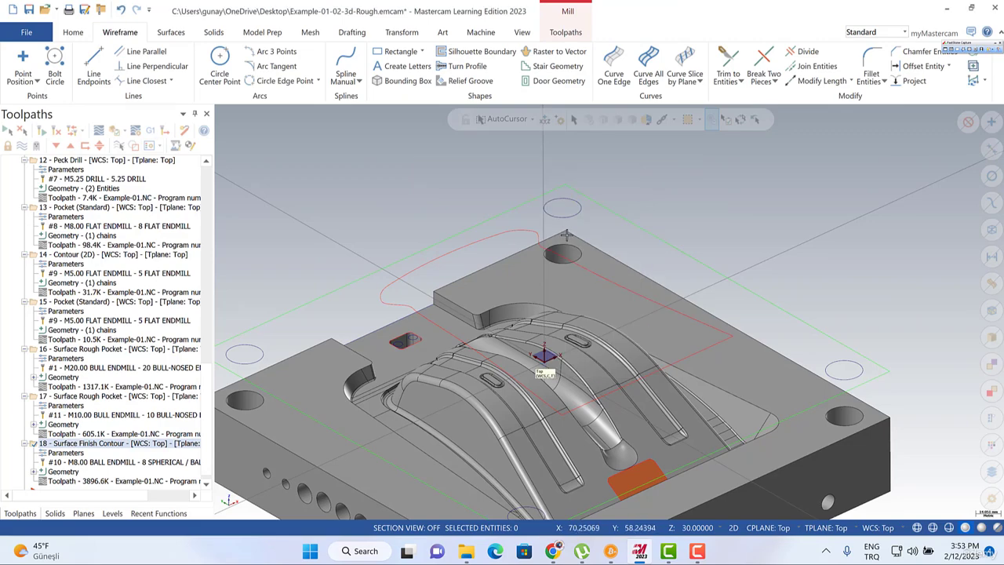
Start a Surface Finish Scallop toolpath and window-select the entire mold plate as drive surfaces in the top view.
scroll(365, 195, "down", 2)
right_click(367, 196)
left_click(392, 267)
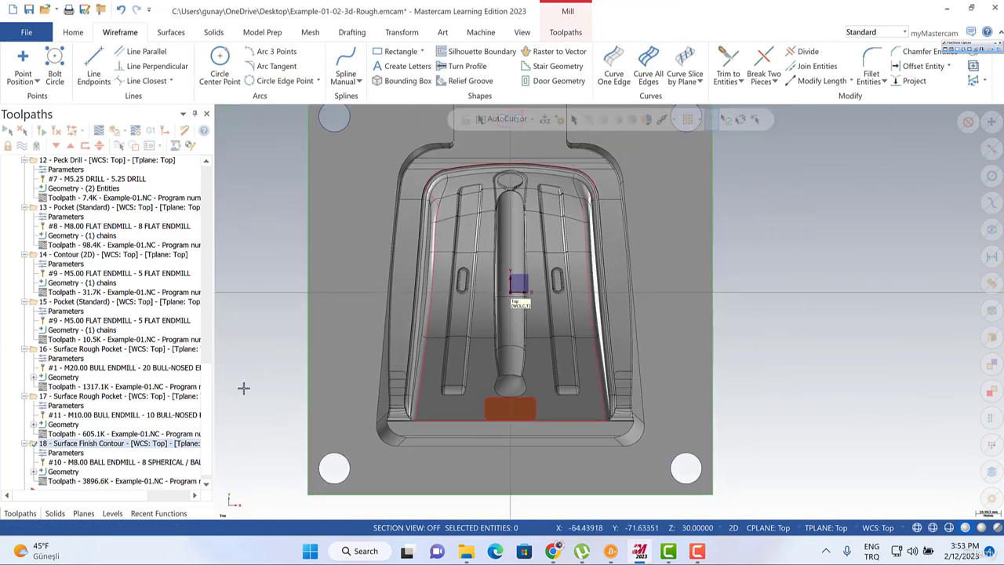
scroll(188, 324, "down", 1)
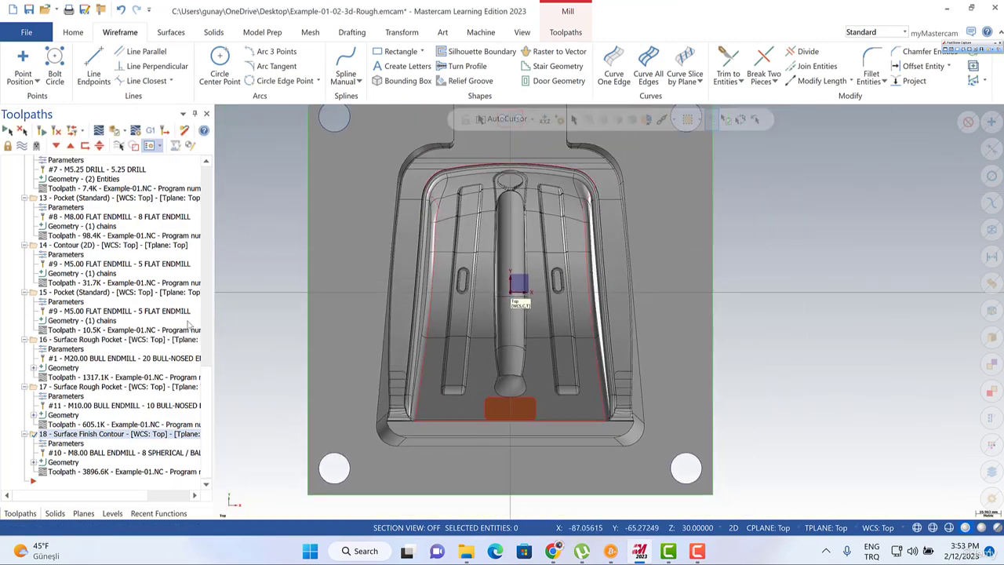
right_click(49, 480)
mouse_move(110, 127)
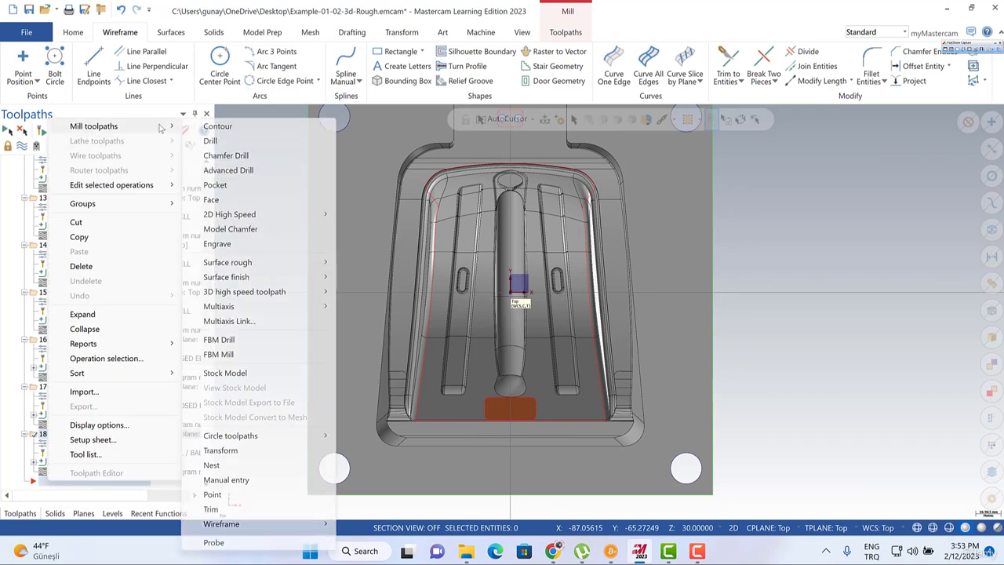
mouse_move(284, 276)
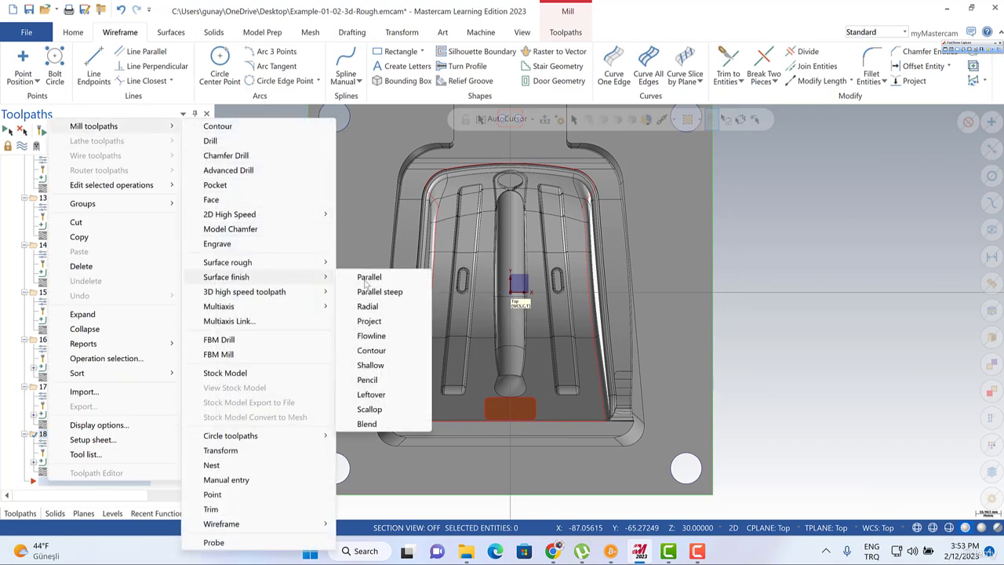
left_click(369, 409)
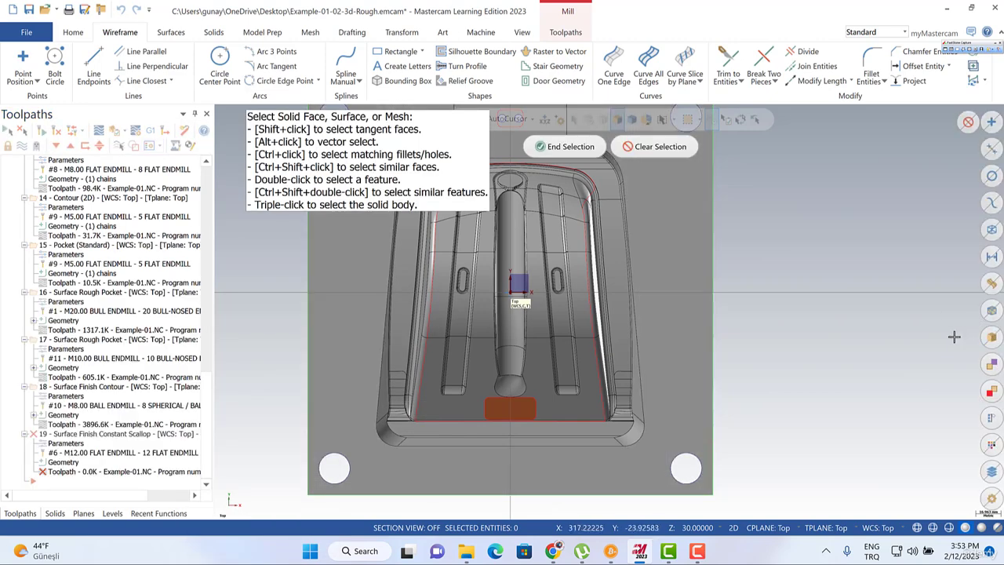
scroll(838, 365, "down", 3)
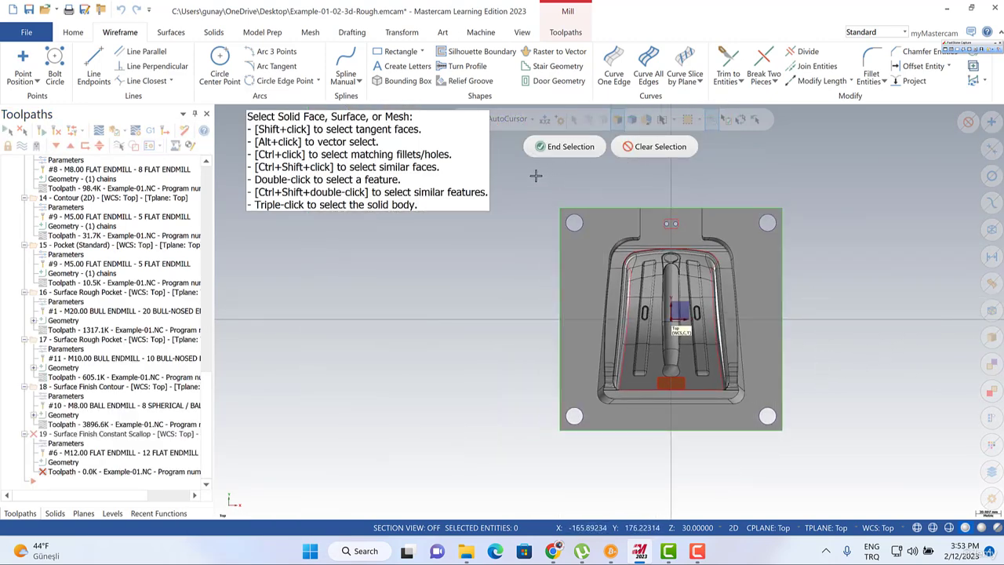
left_click_drag(535, 176, 869, 473)
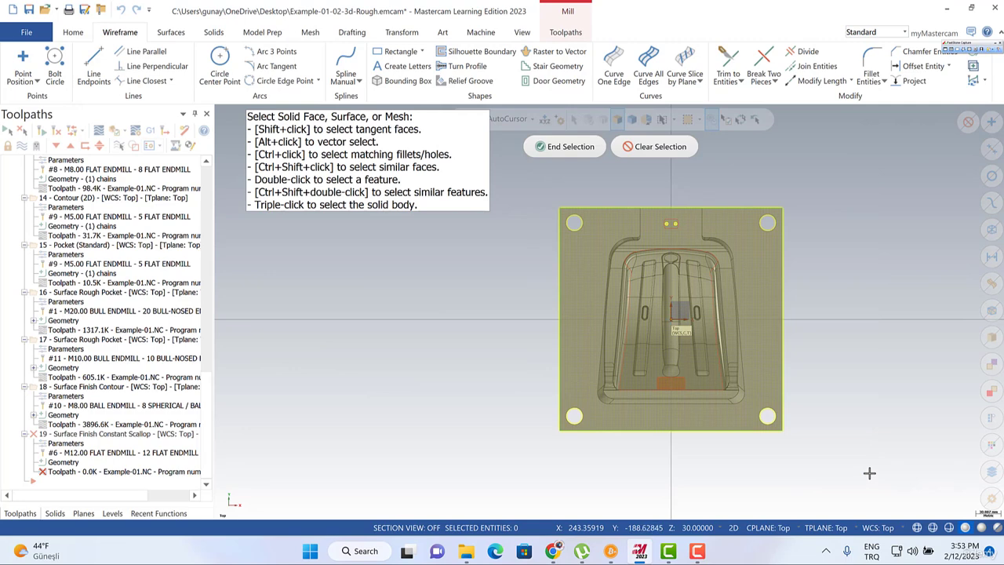
key("Return")
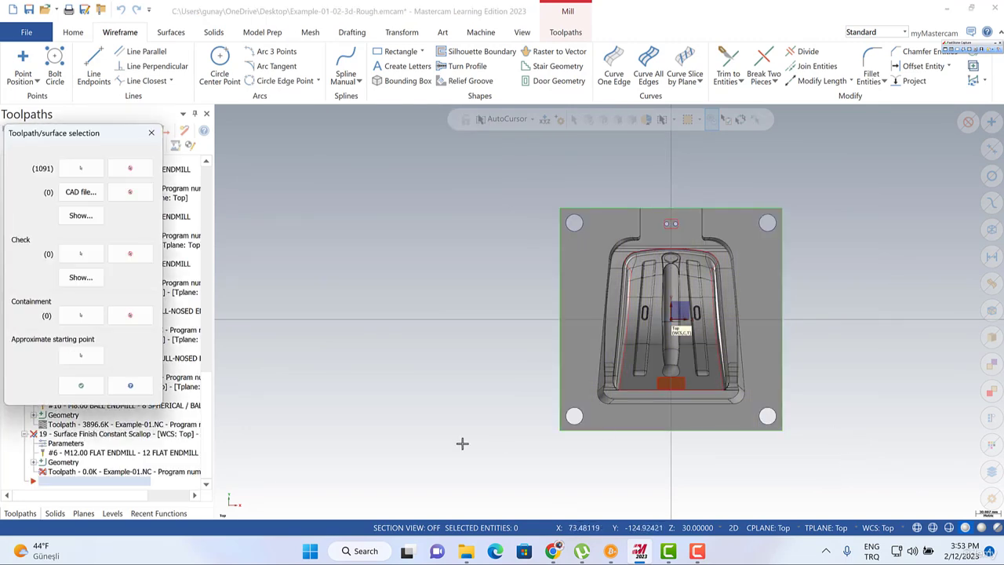
Assign the red cavity contour as the 3D containment chain and accept the toolpath surface selection.
left_click(80, 314)
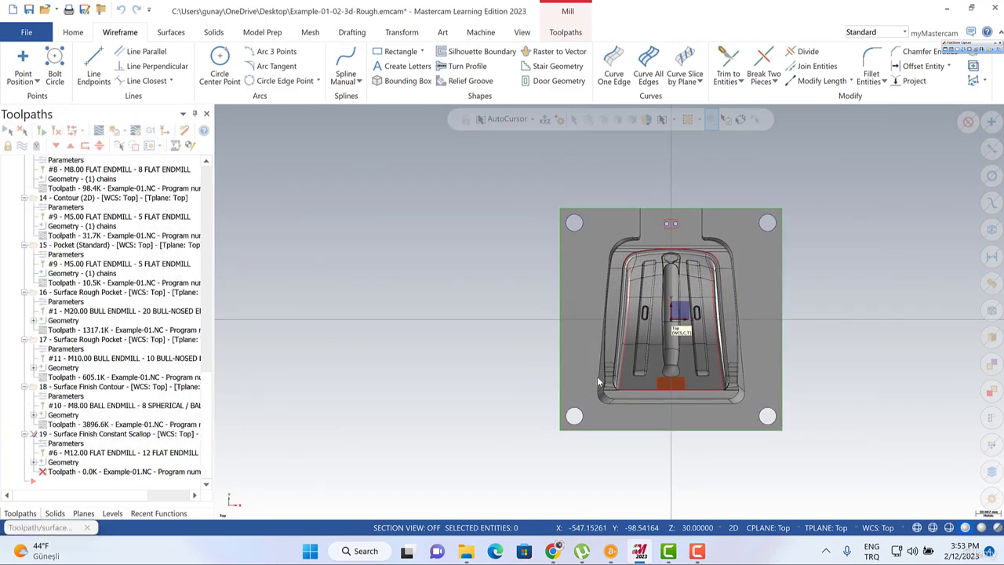
left_click(644, 390)
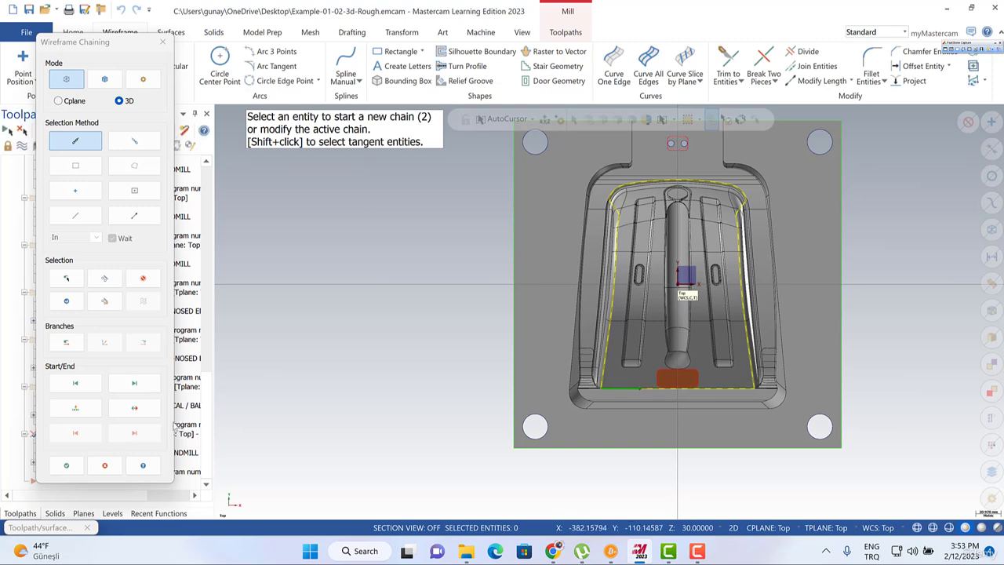
left_click(76, 464)
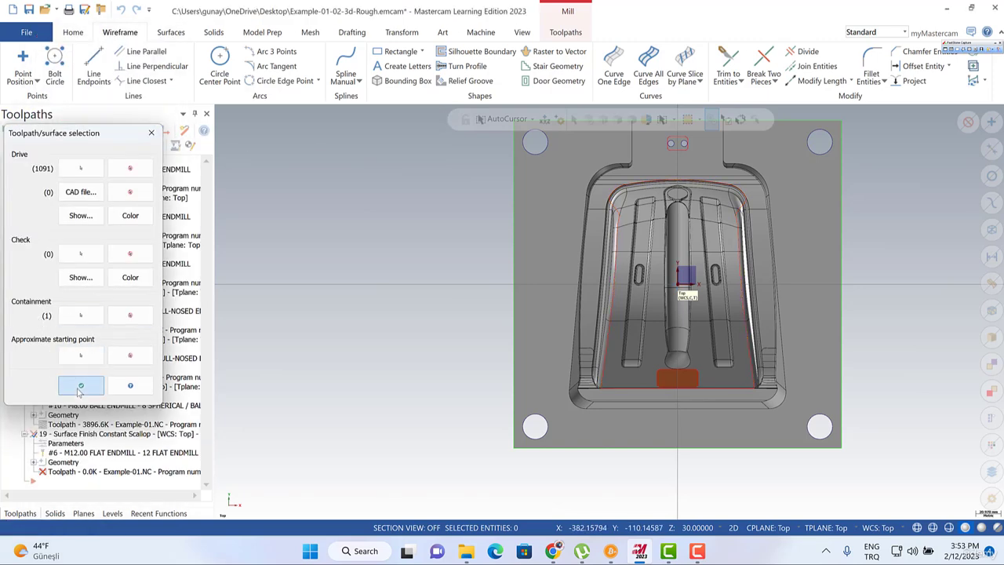
left_click(80, 385)
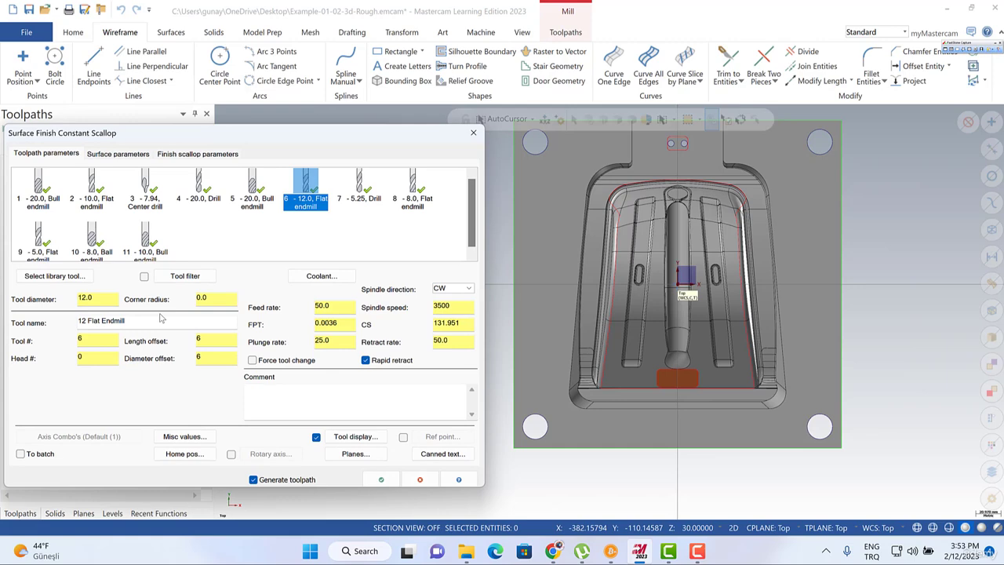
Create a new ball endmill with an 8 mm cutting diameter and add it even though a similar tool exists.
right_click(225, 239)
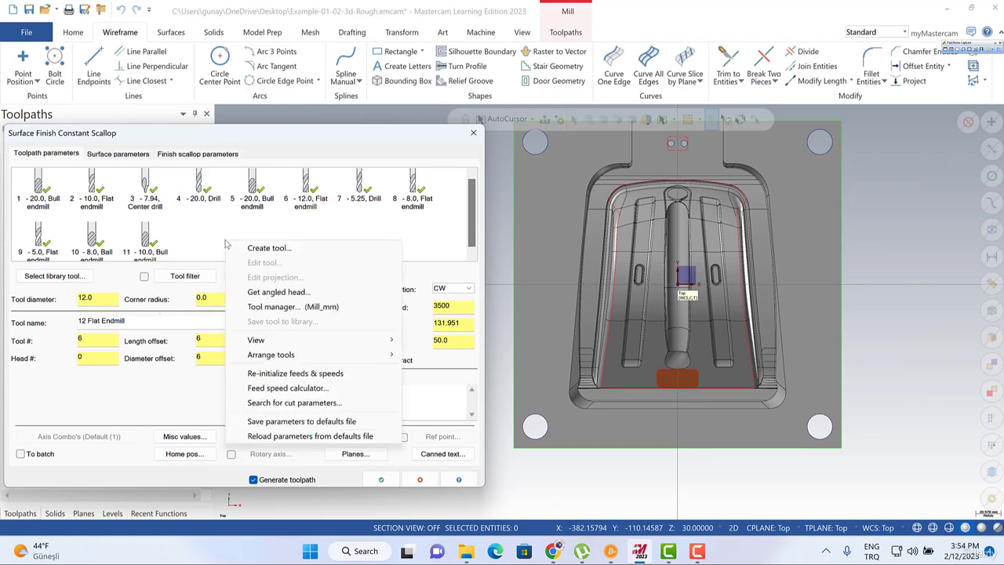
left_click(252, 246)
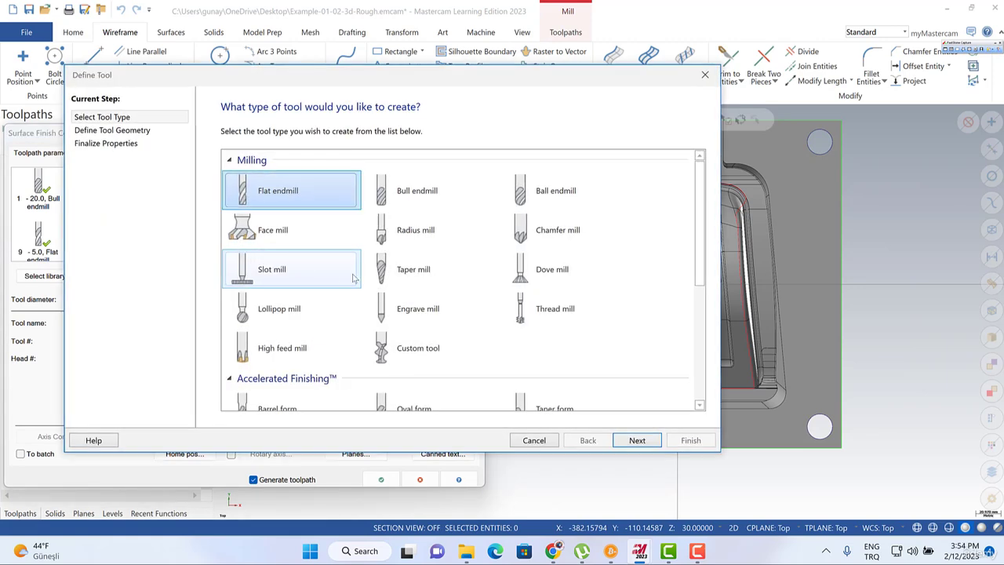
left_click(549, 193)
left_click(637, 441)
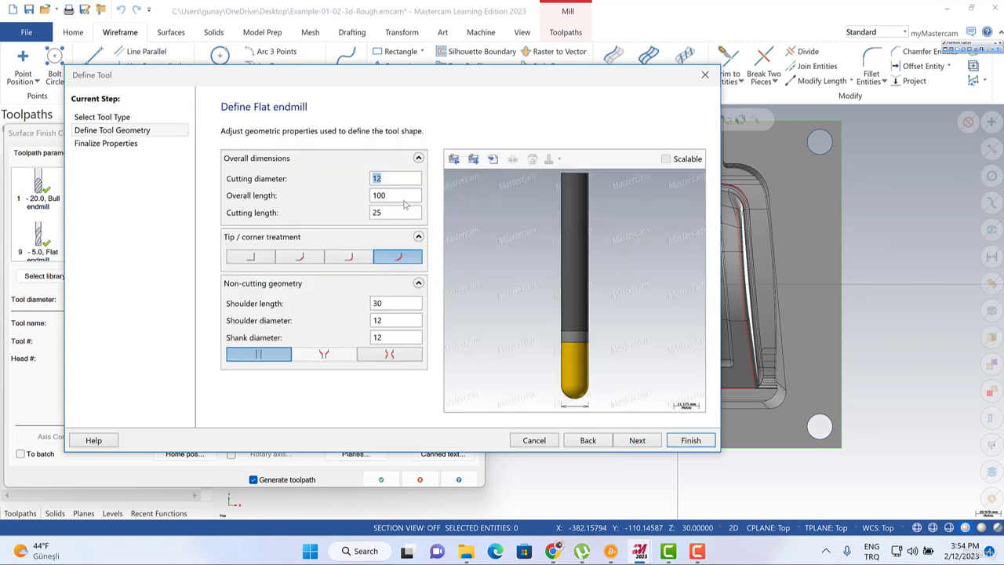
type("8")
left_click(398, 196)
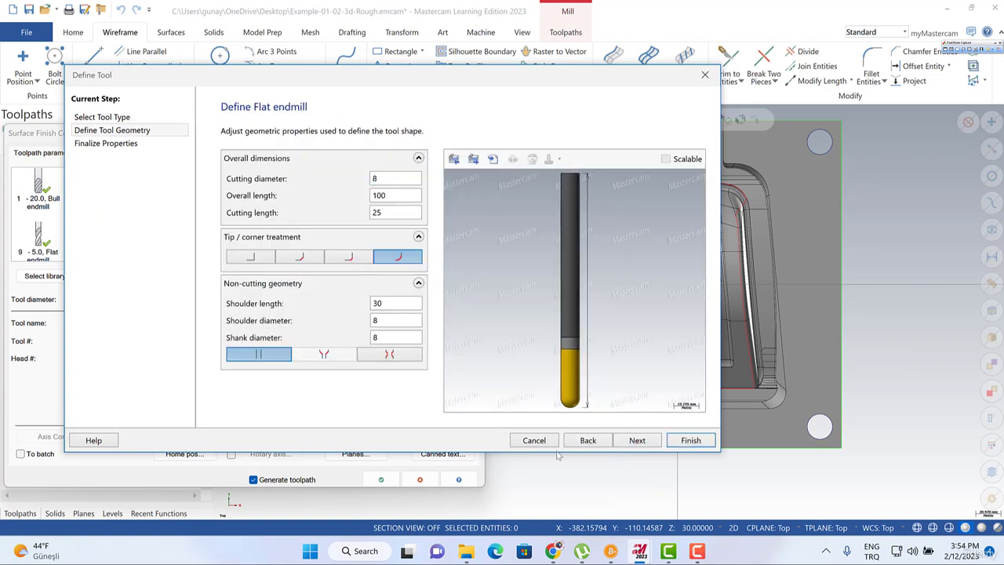
left_click(637, 439)
left_click(690, 440)
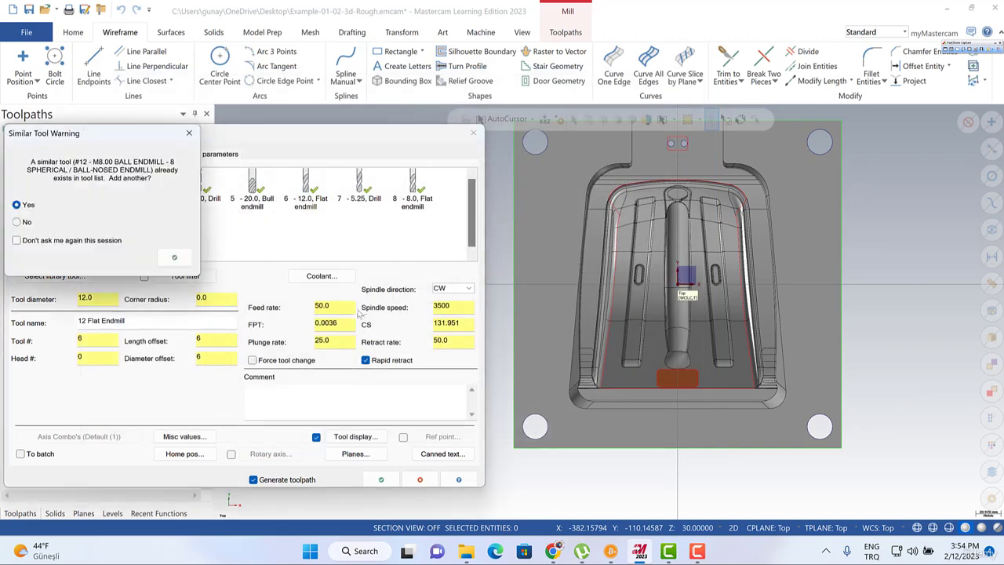
left_click(174, 258)
Set the new ball endmill's feed per tooth to 0.15 and its cutting speed (CS) to 200.
double_click(324, 325)
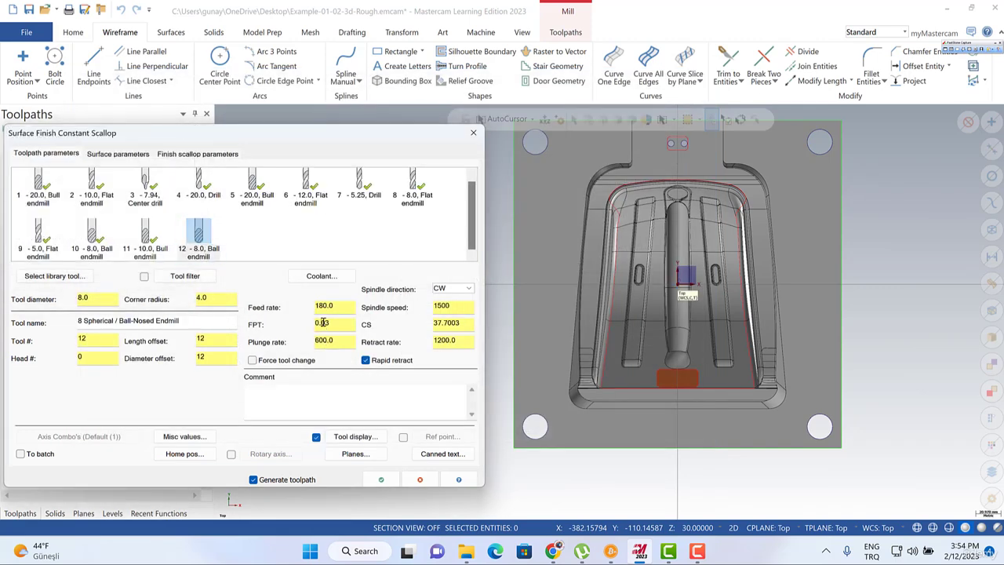
type("0.15")
double_click(463, 324)
type("200")
key("Tab")
Set the incremental retract to 3.0 and the incremental feed plane to 1.0 in the surface parameters.
left_click(112, 155)
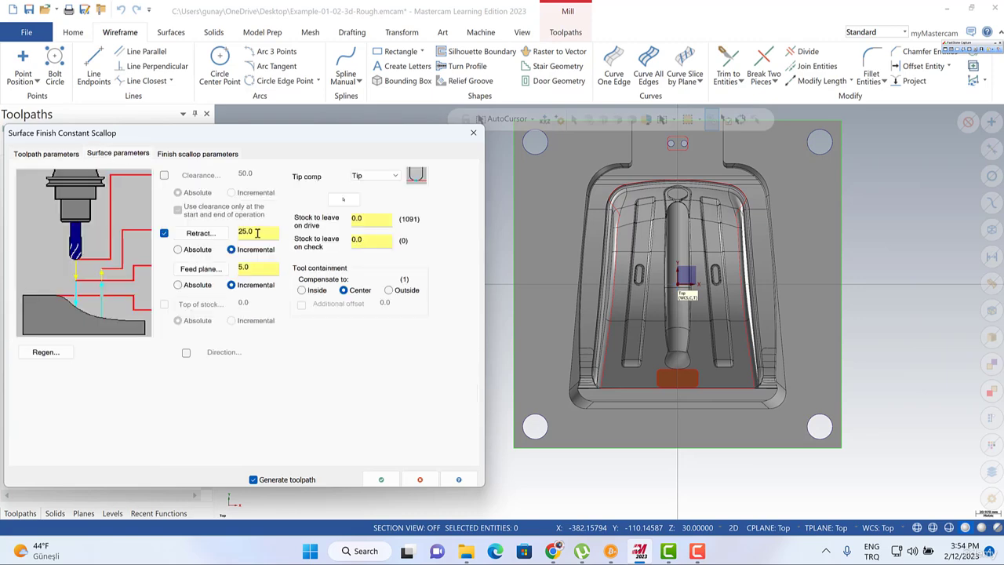
double_click(256, 233)
type("3")
key("Tab")
type("1")
left_click(367, 221)
left_click_drag(368, 219, 336, 209)
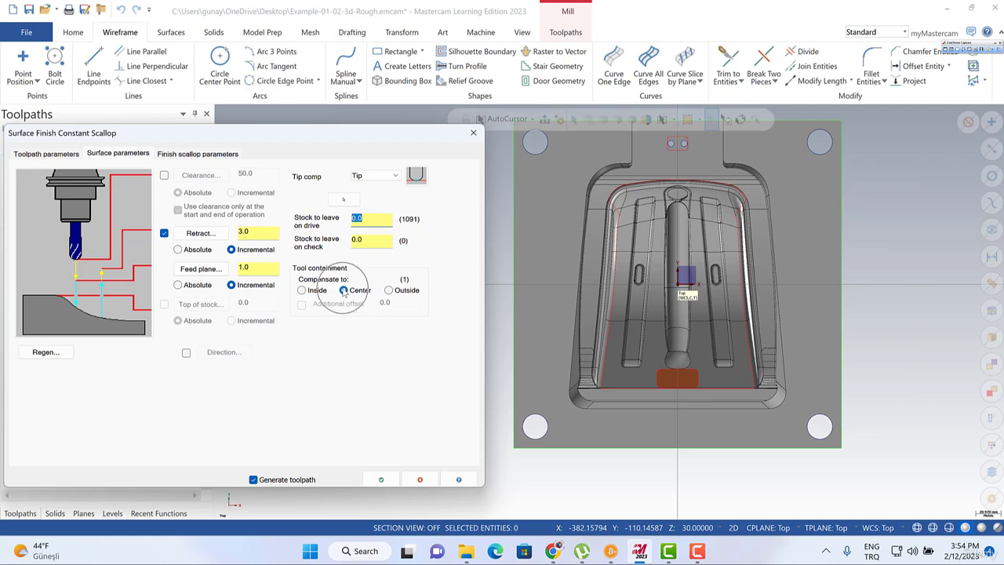
Set the finish scallop maximum stepover to 1.0 and the total tolerance to 0.01.
left_click(179, 155)
left_click(239, 179)
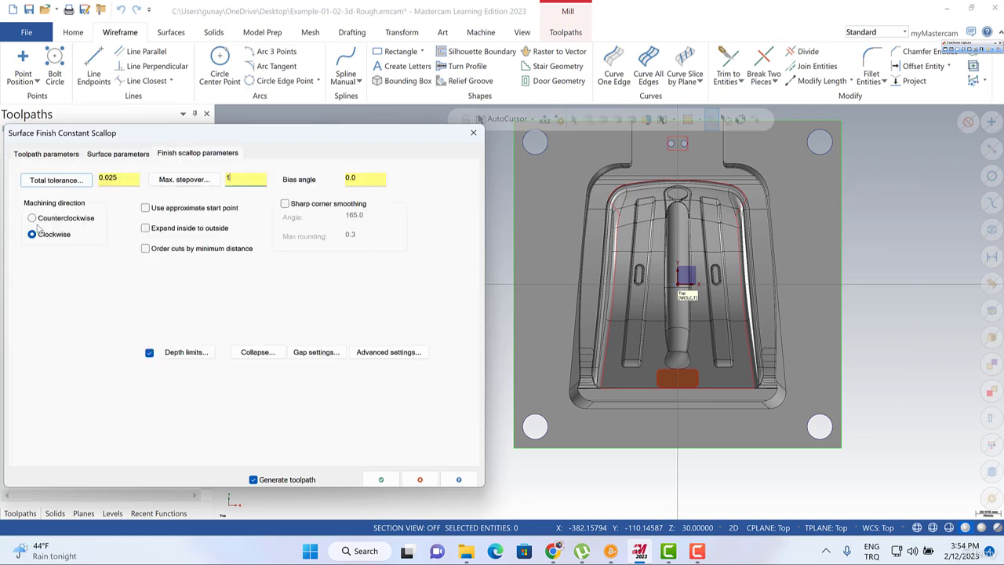
type("1")
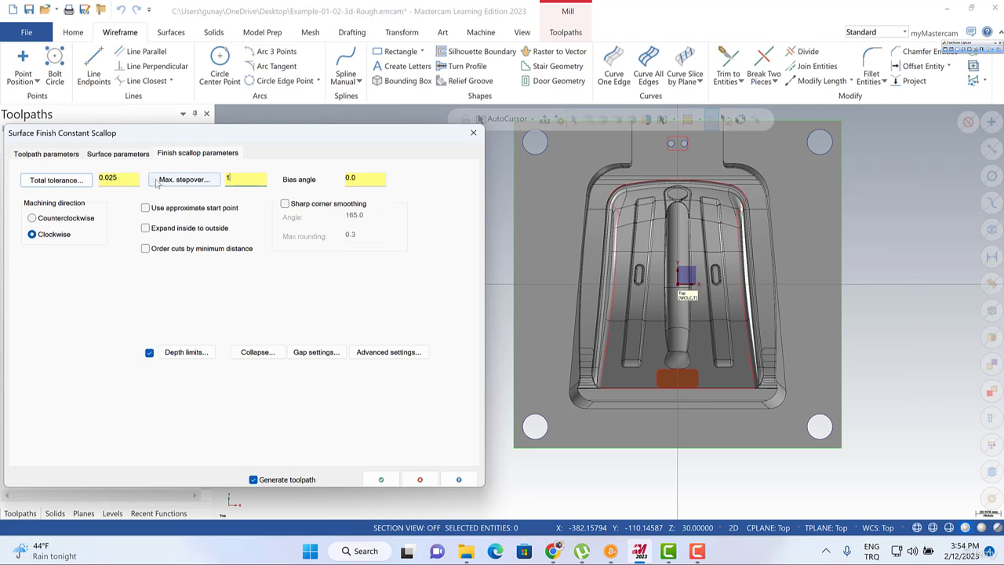
left_click_drag(120, 178, 108, 178)
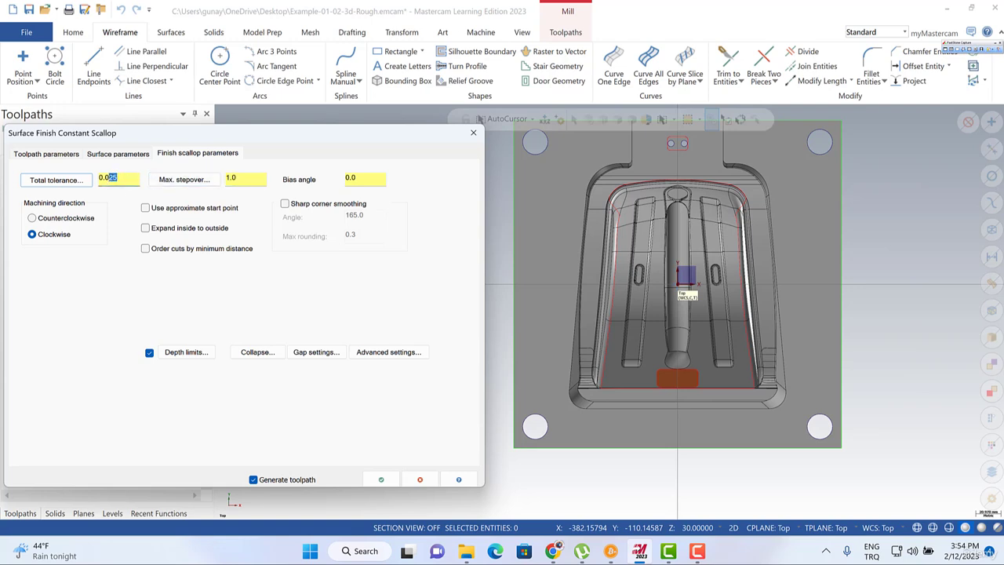
type("1")
double_click(367, 179)
Turn off the depth limits for the scallop finish, leaving the collapse settings as they are.
left_click(245, 353)
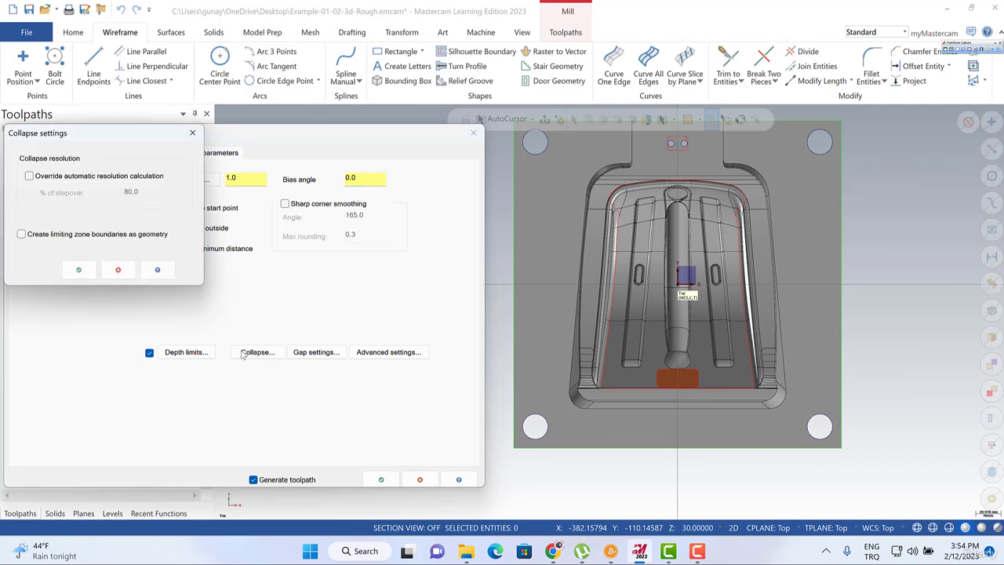
left_click(117, 269)
left_click(149, 352)
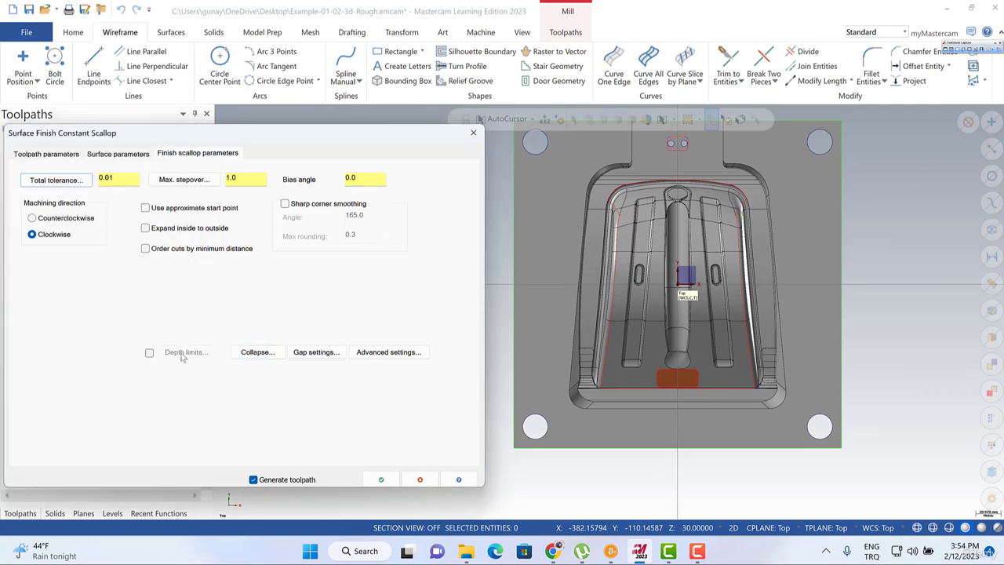
Configure the gap settings with a gap size distance of 2.5, Follow Surface(s) motion and optimized cut order.
left_click(316, 352)
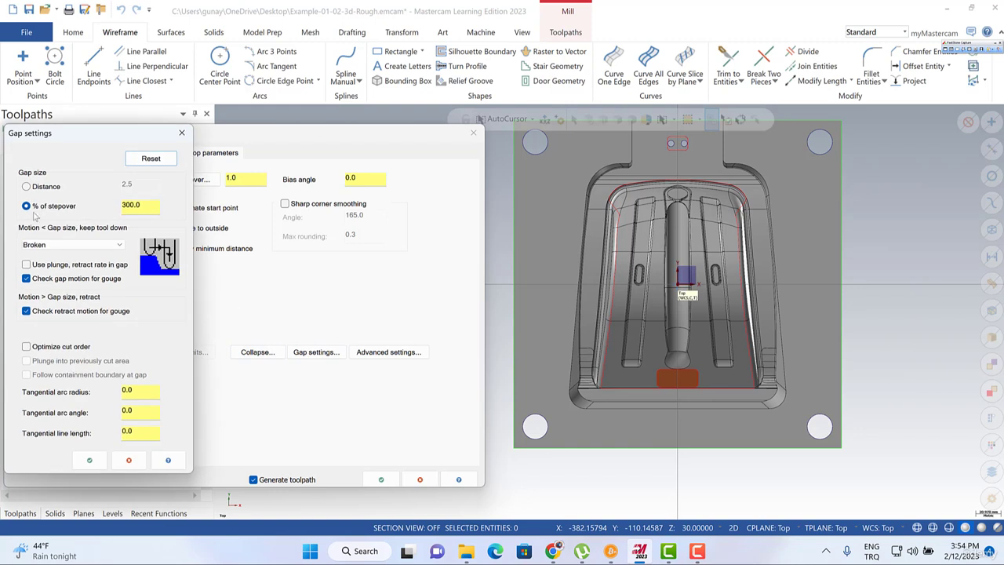
left_click(61, 249)
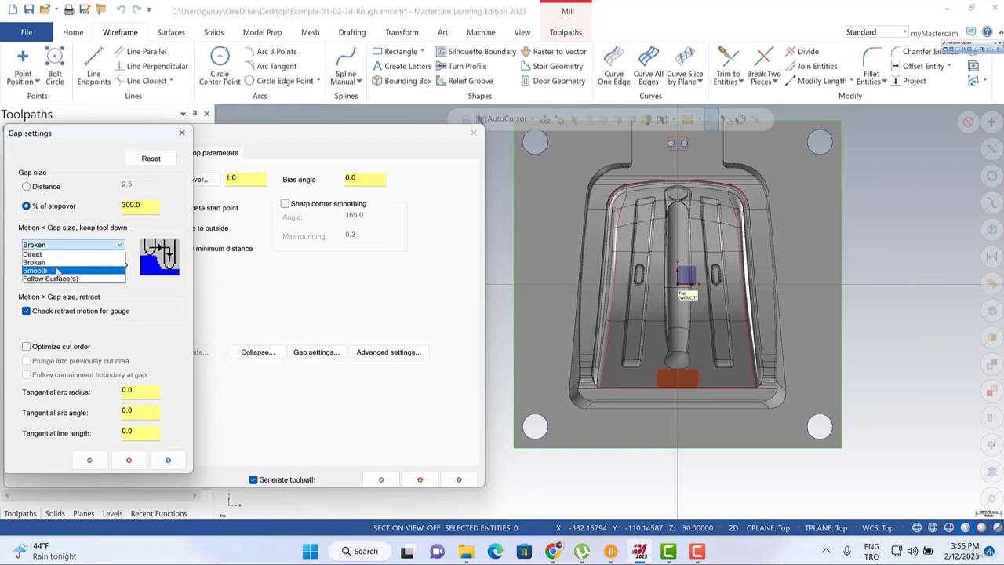
left_click(55, 278)
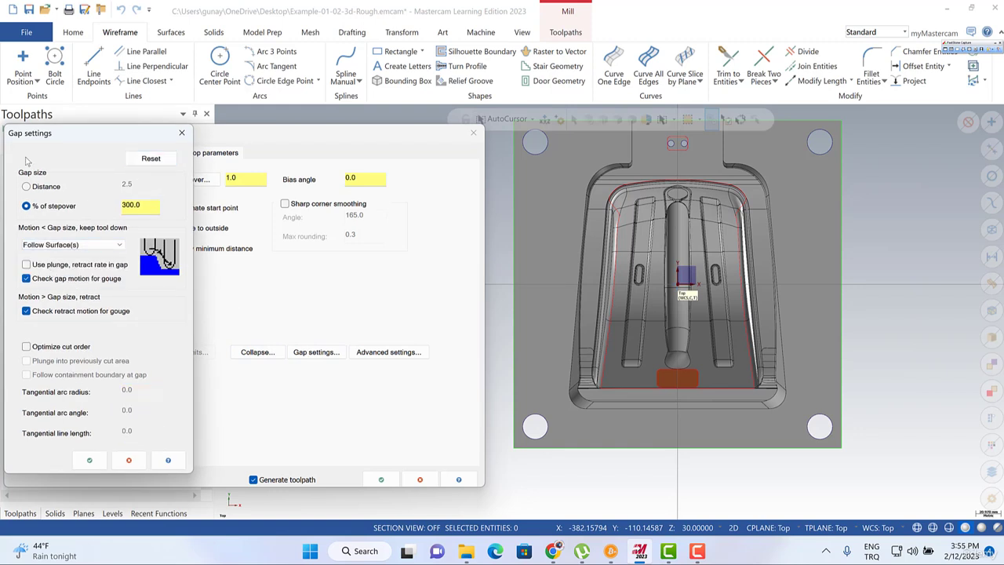
left_click(26, 186)
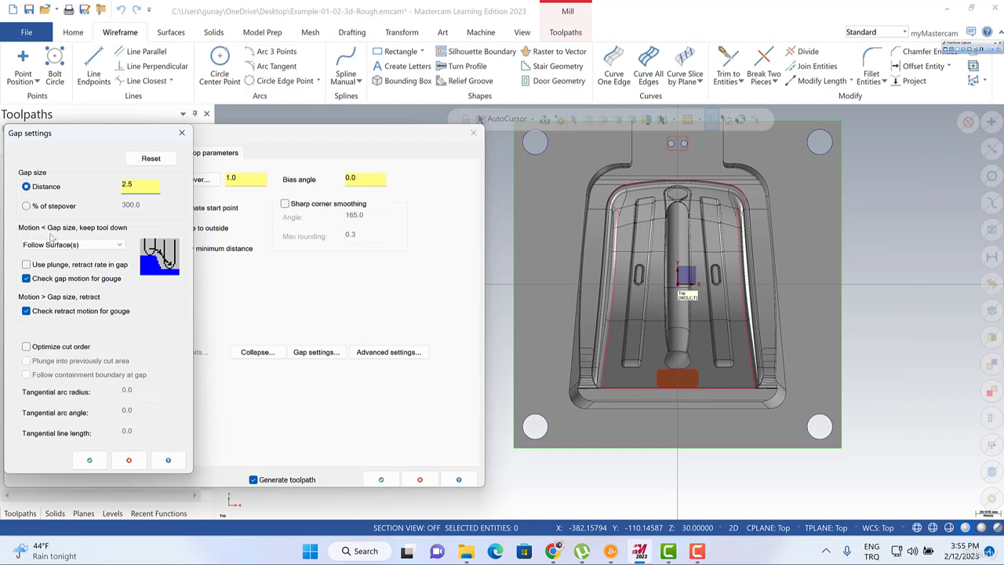
left_click(26, 346)
left_click(89, 460)
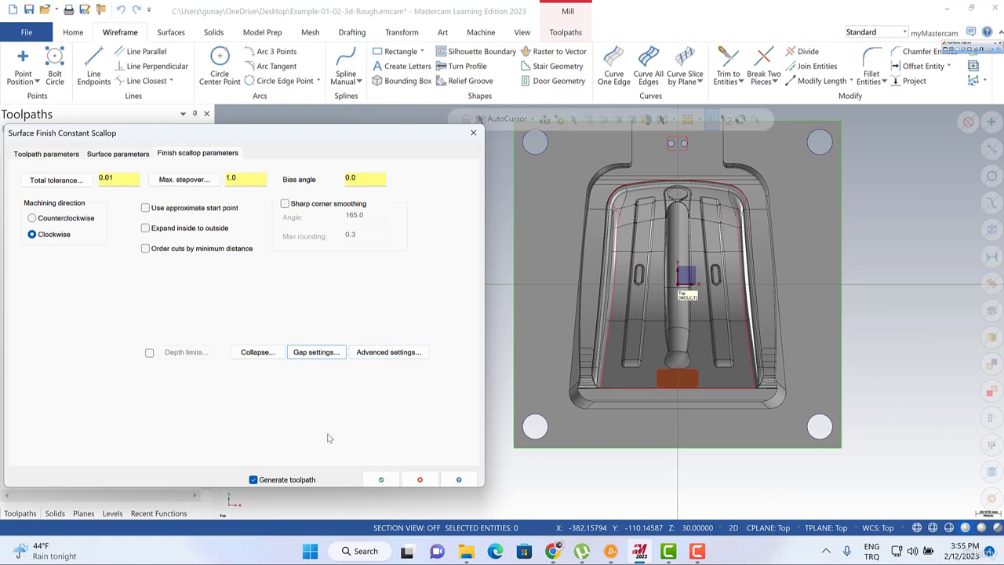
Accept the Surface Finish Constant Scallop parameters without inside-to-outside expansion and generate the toolpath.
left_click(166, 207)
left_click(159, 232)
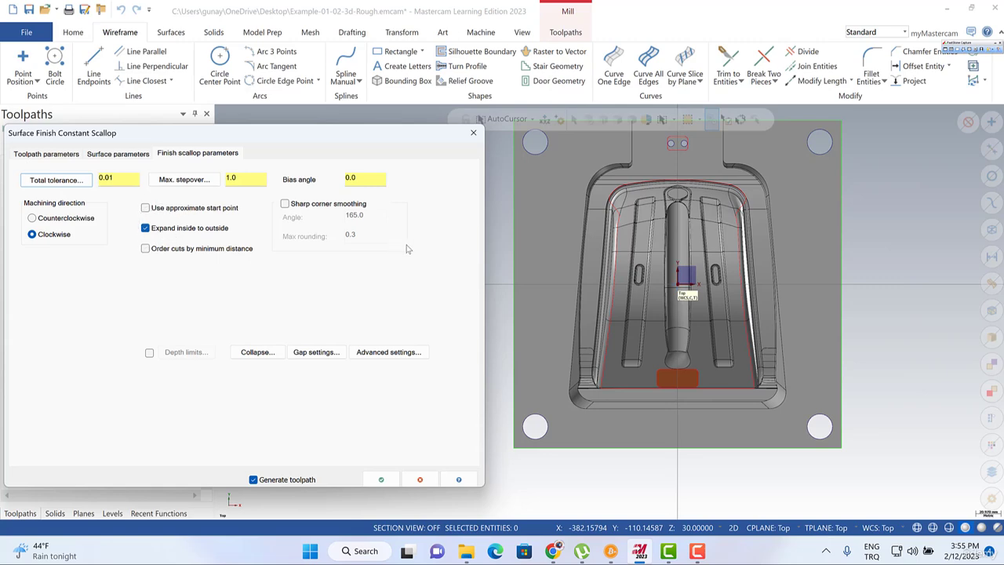
scroll(679, 283, "up", 3)
scroll(684, 282, "up", 1)
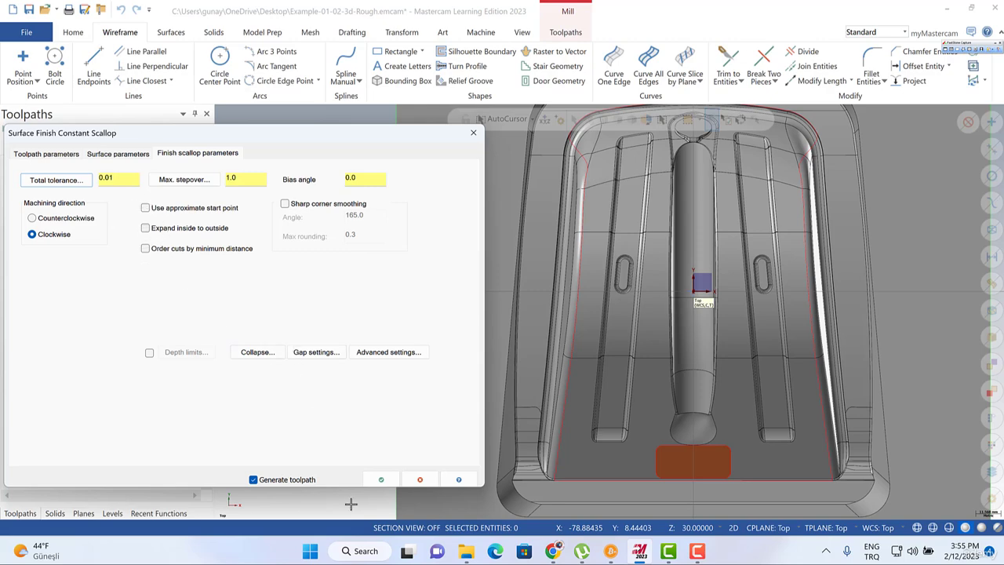
left_click(392, 481)
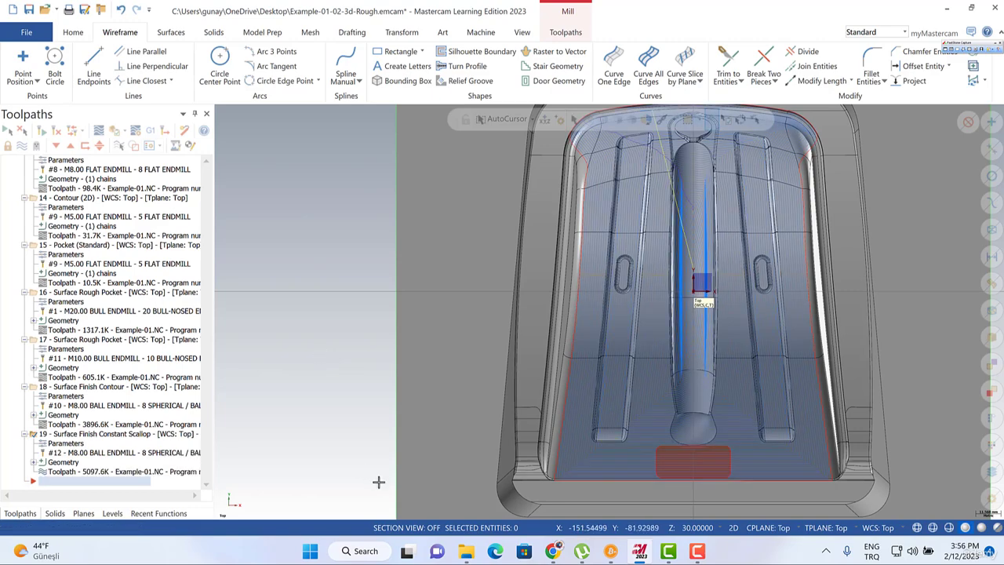
Examine the generated scallop toolpath along the central channel, the ribs and the cavity edges from several angles.
scroll(606, 322, "down", 2)
scroll(628, 298, "up", 5)
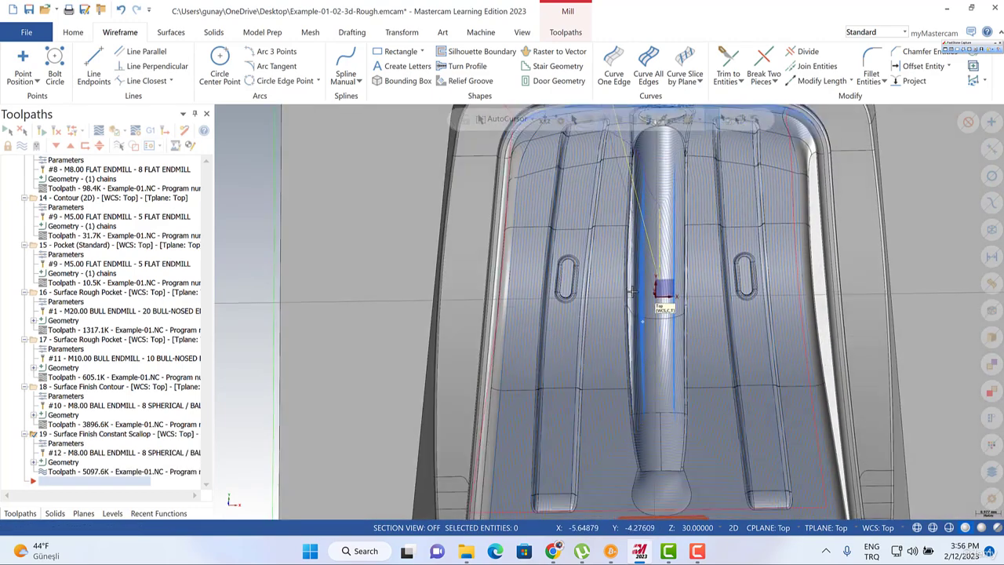
middle_click_drag(632, 291, 666, 346)
scroll(630, 277, "up", 3)
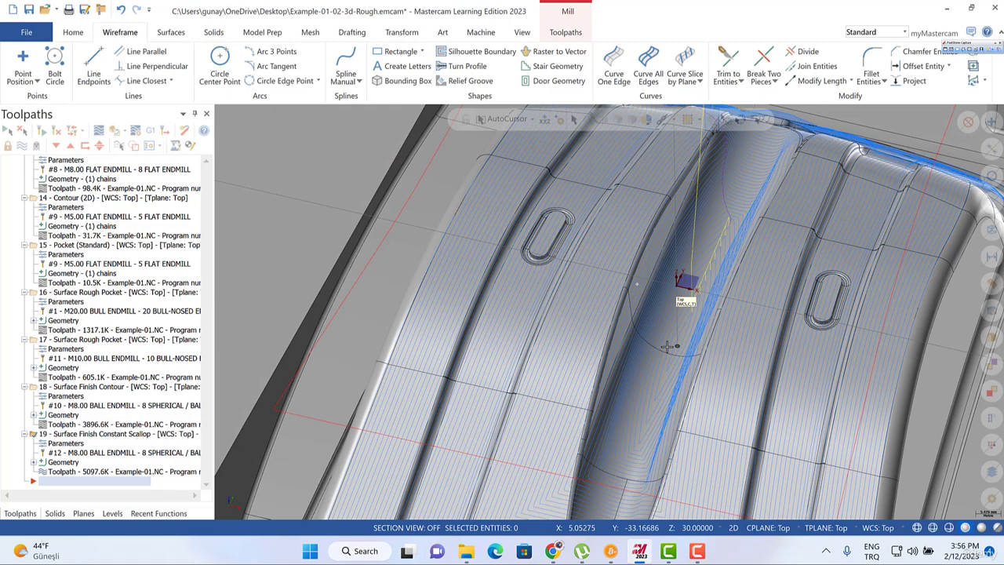
scroll(666, 346, "down", 3)
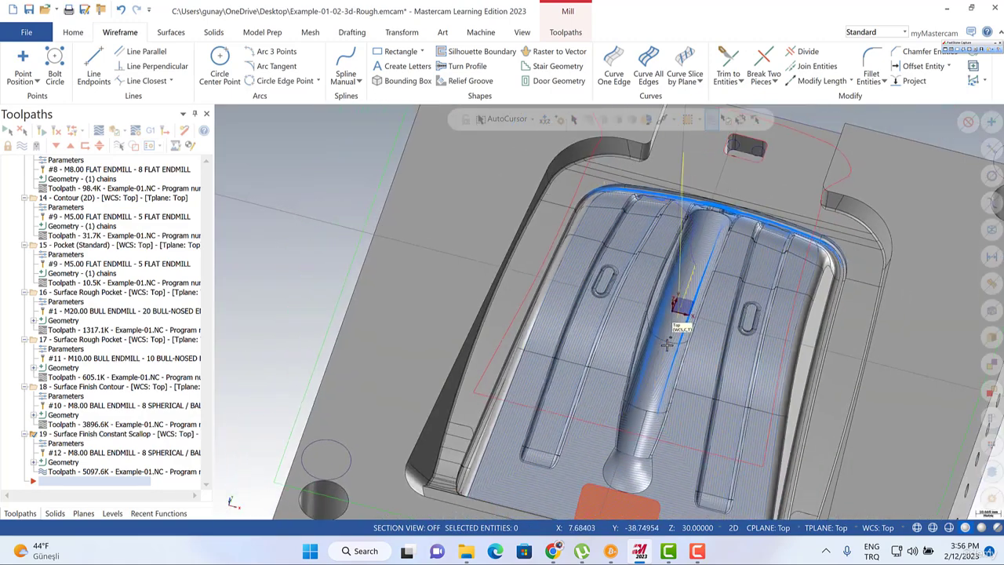
scroll(639, 345, "up", 3)
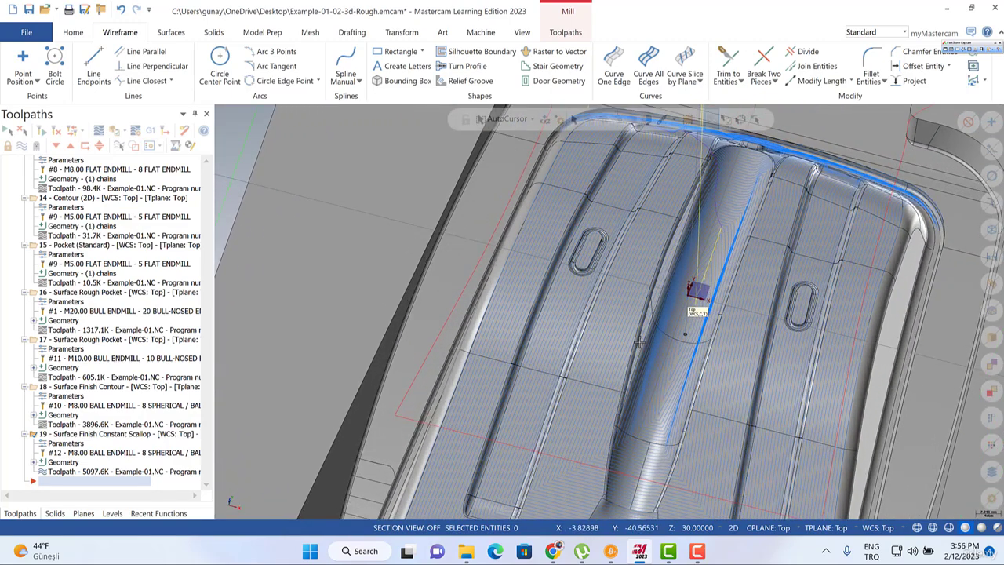
middle_click_drag(639, 345, 630, 312)
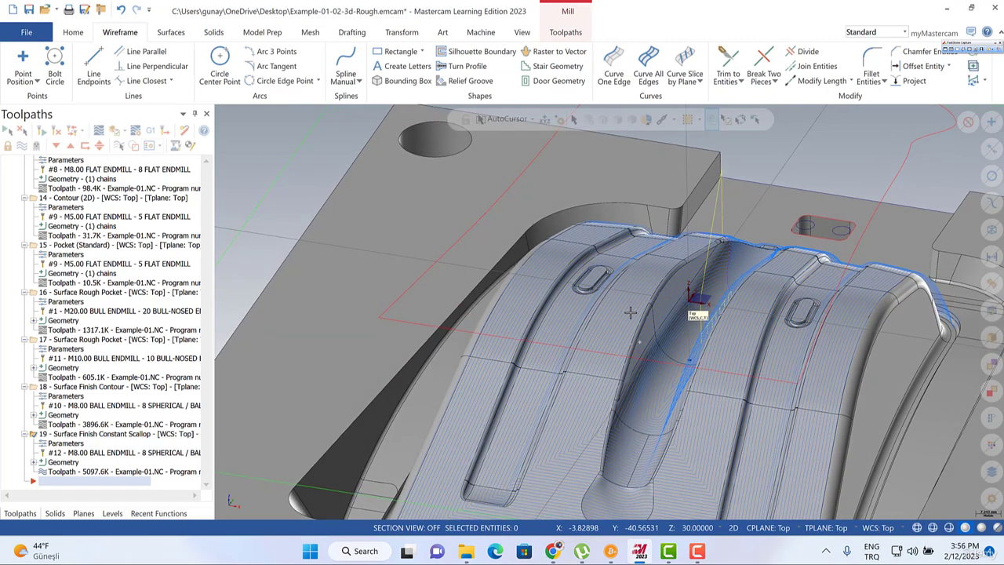
scroll(629, 391, "up", 2)
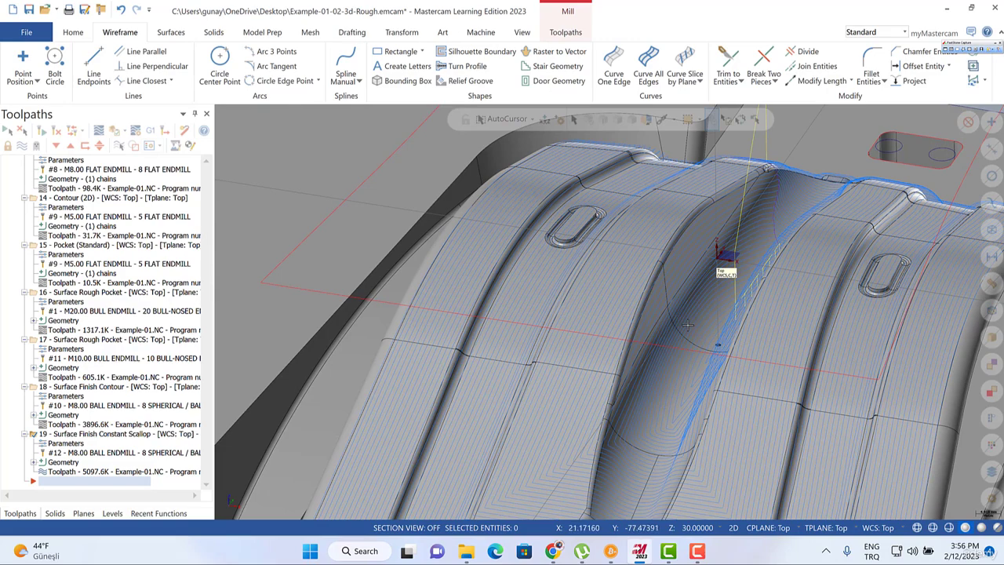
scroll(686, 318, "down", 1)
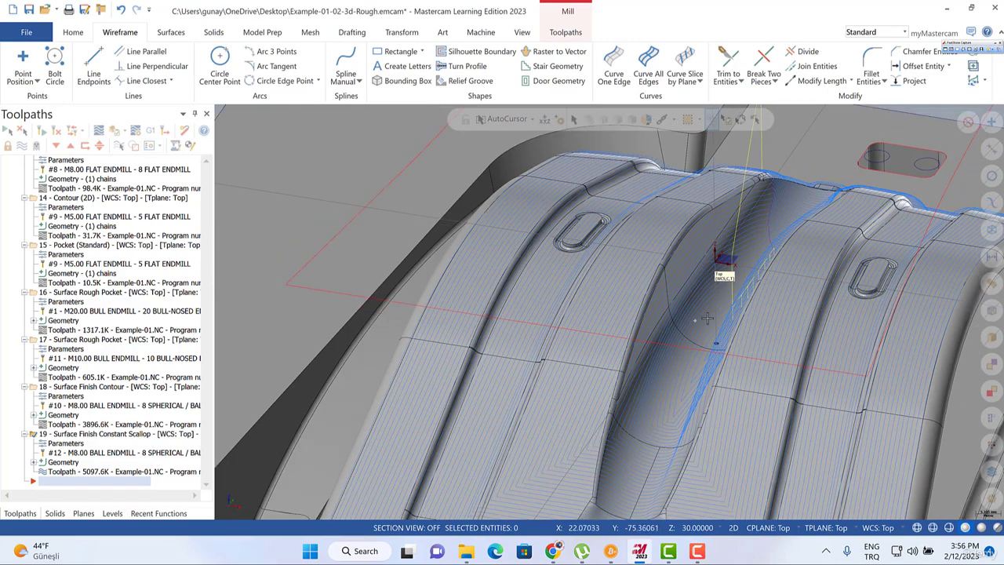
scroll(706, 318, "down", 3)
mouse_move(707, 318)
middle_mouse_down()
mouse_move(770, 321)
mouse_move(710, 319)
middle_mouse_up()
scroll(771, 321, "up", 3)
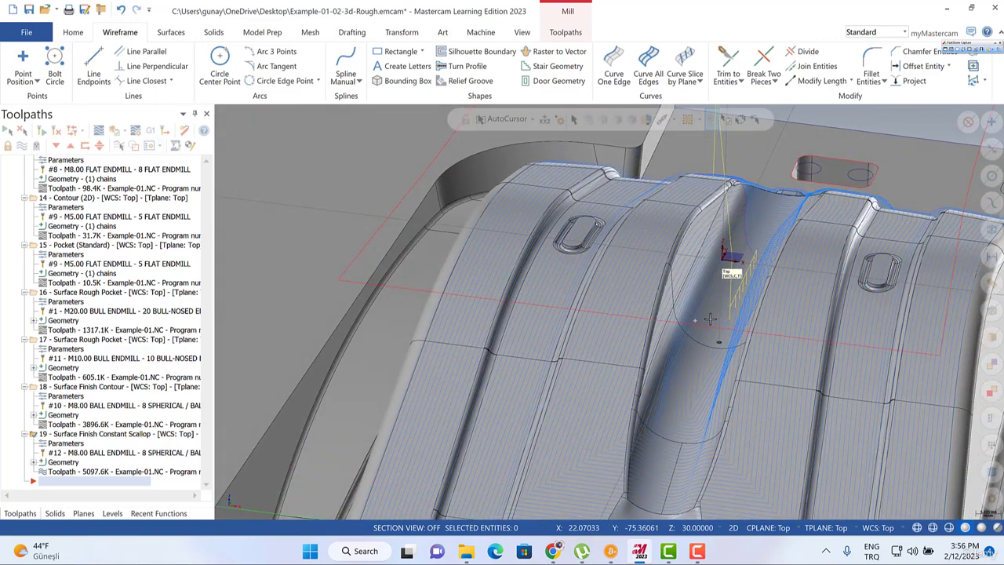
scroll(676, 348, "down", 3)
middle_click_drag(675, 349, 729, 350)
scroll(728, 350, "up", 3)
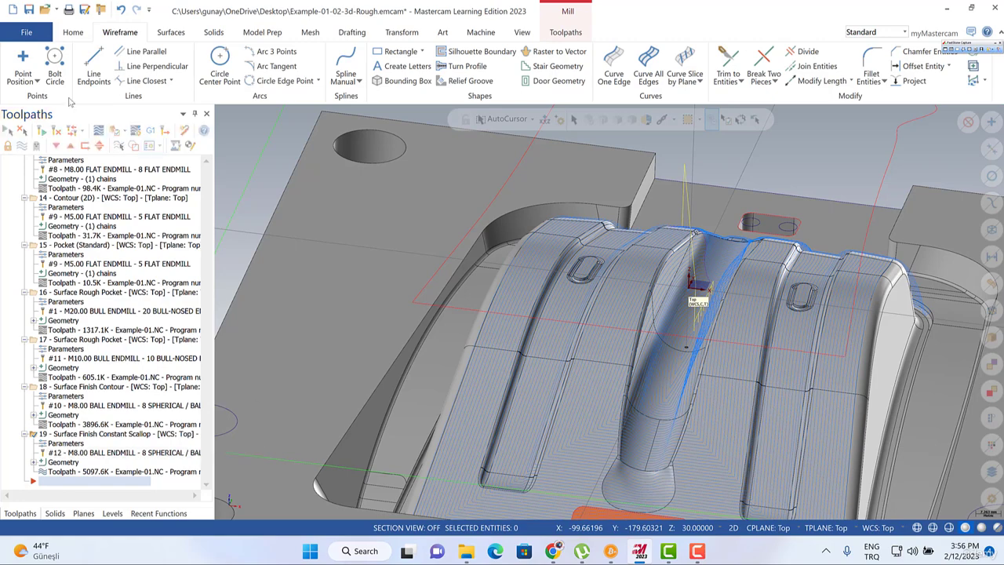
Hide the toolpath display so only the mold cavity geometry is shown.
left_click(21, 146)
left_click(21, 146)
left_click(21, 146)
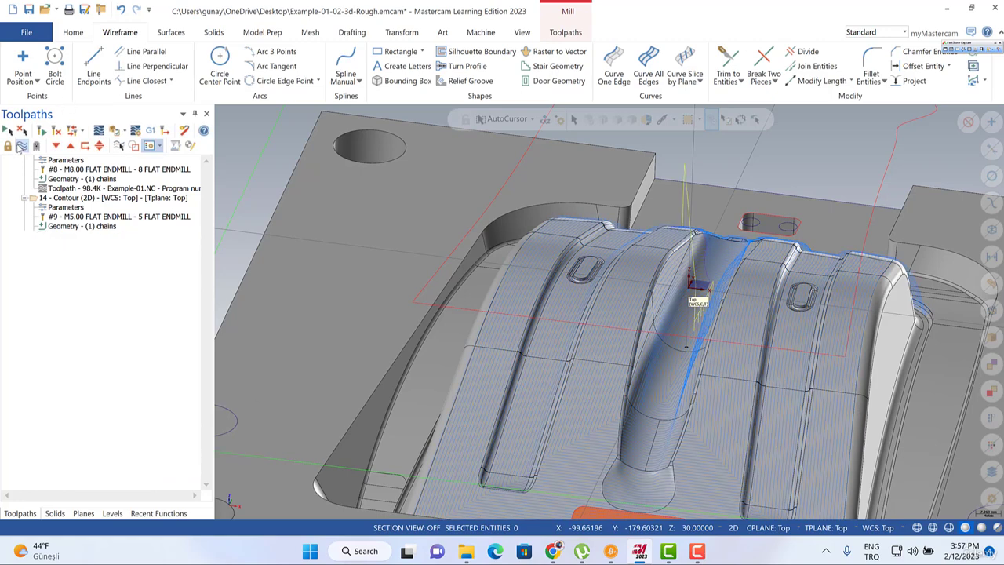
Extract a Curve One Edge curve from the central channel's end edge beside the oval opening.
middle_click_drag(665, 249, 663, 300)
scroll(663, 300, "up", 6)
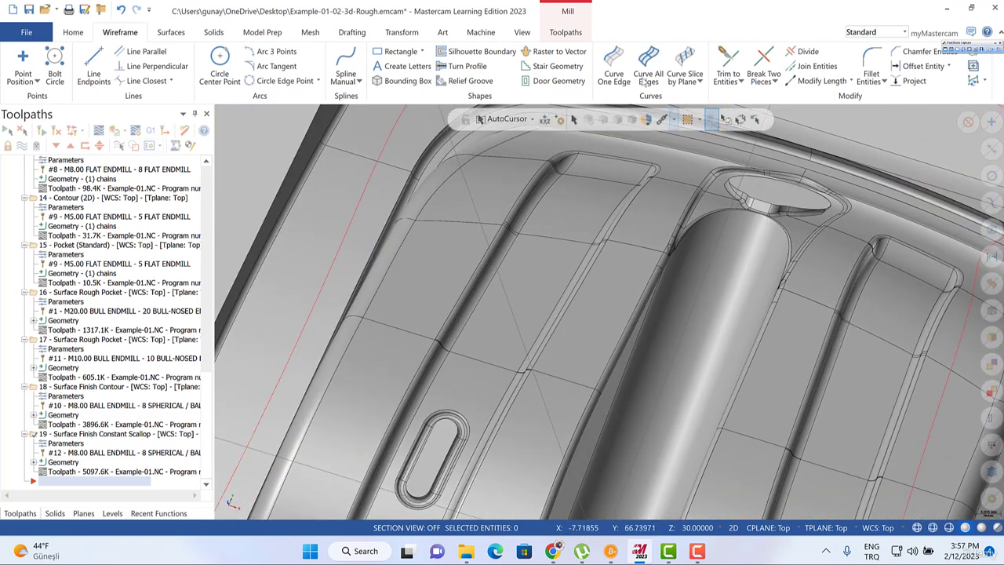
left_click(613, 67)
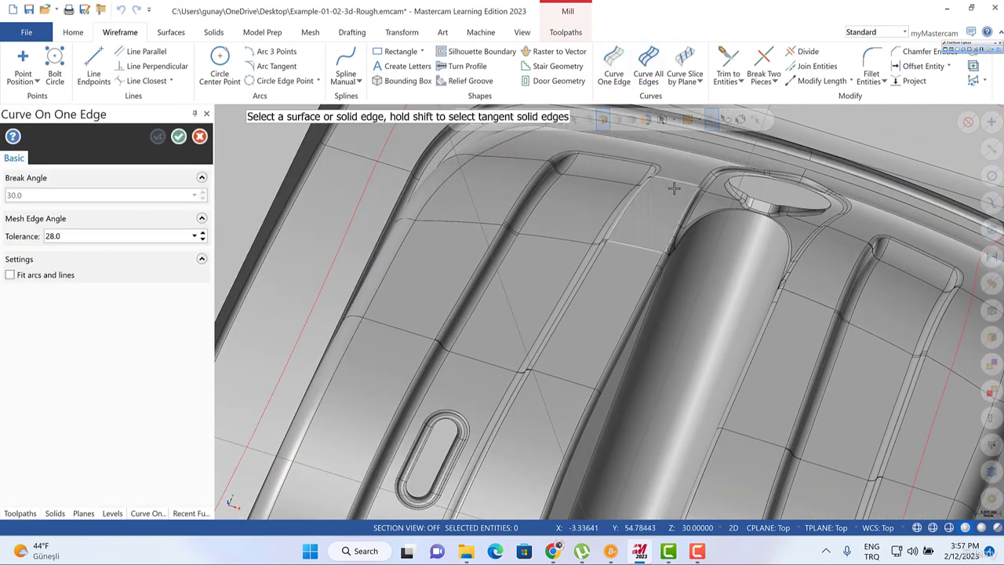
left_click(702, 243)
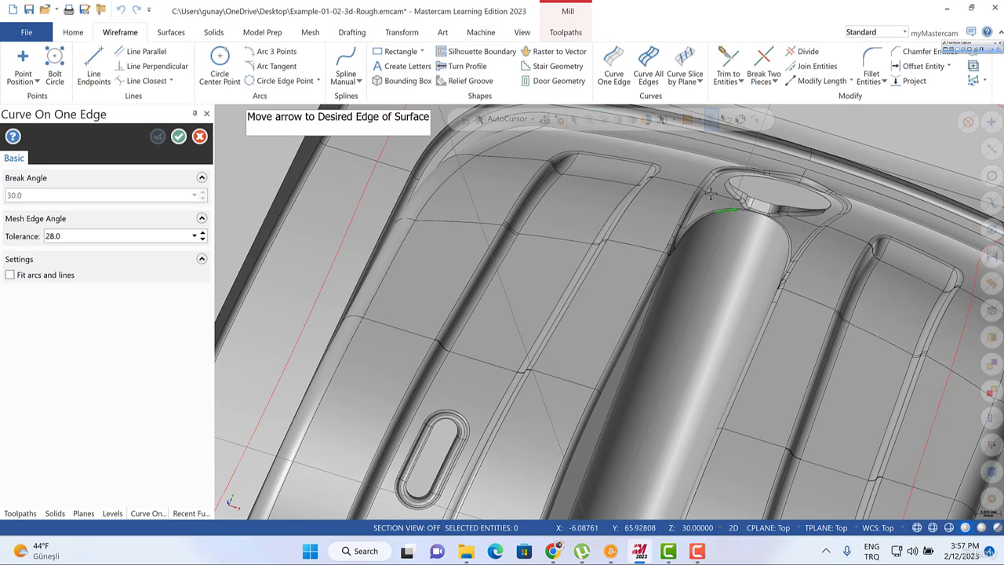
left_click(710, 193)
scroll(678, 184, "down", 5)
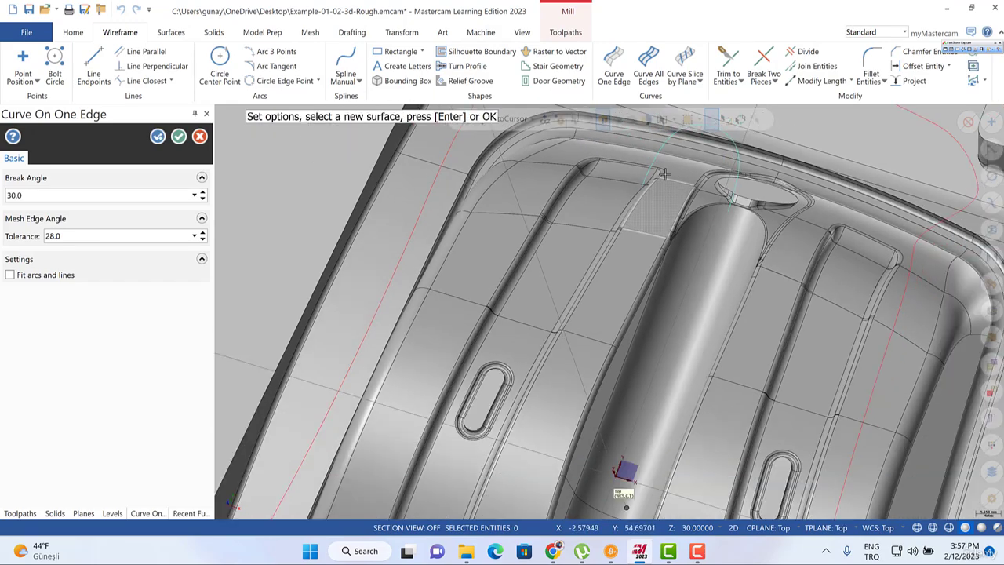
scroll(584, 439, "up", 6)
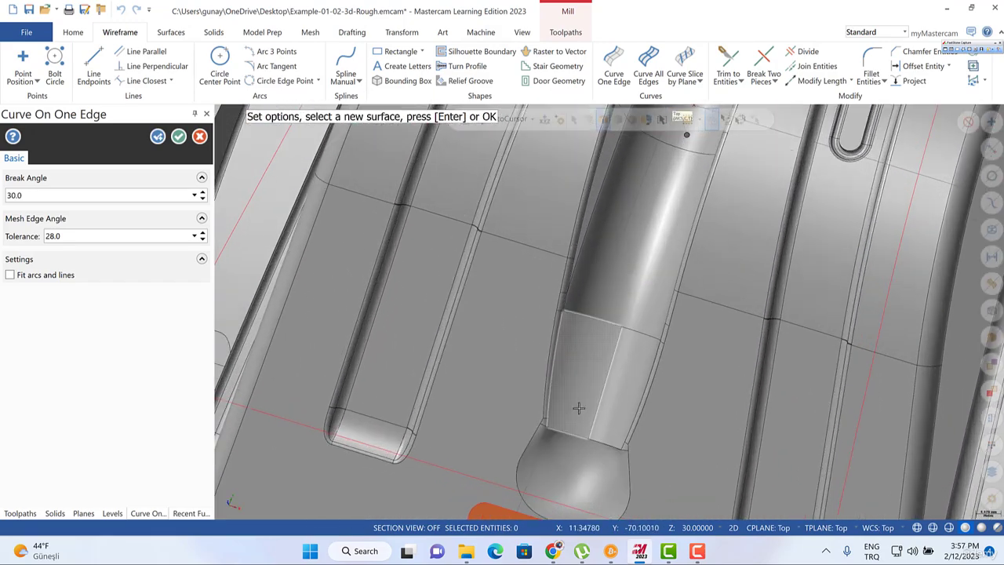
Extract edge curves from both channel surfaces where they meet the rounded pocket at the opposite end, and end the command.
left_click(576, 404)
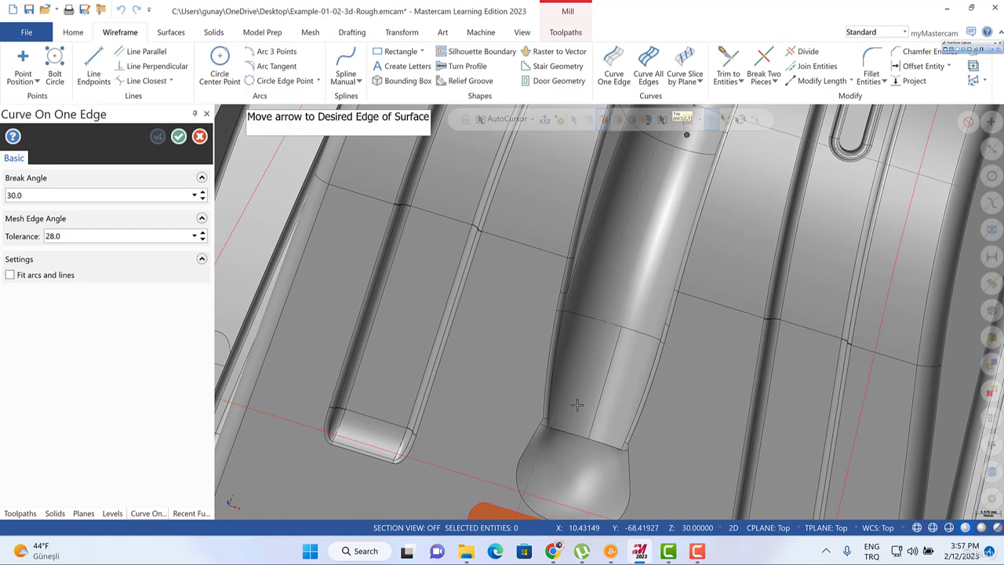
left_click(556, 450)
left_click(608, 421)
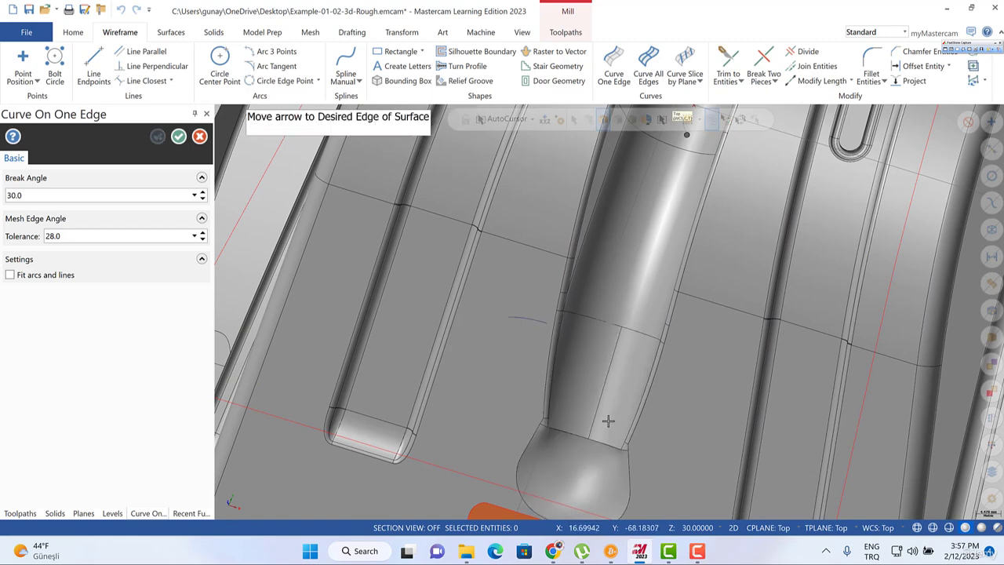
left_click(590, 469)
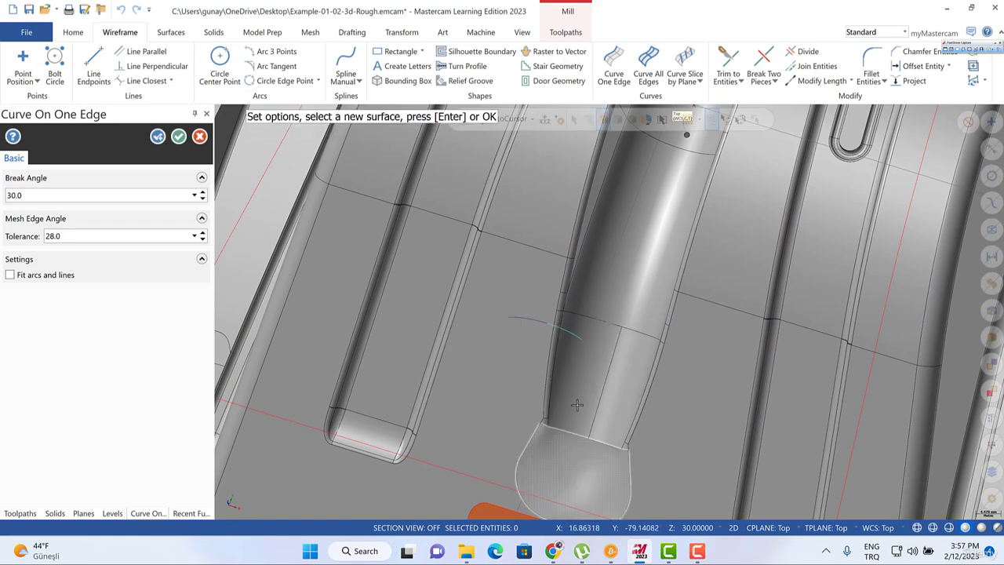
middle_click_drag(590, 469, 573, 358)
scroll(609, 448, "down", 3)
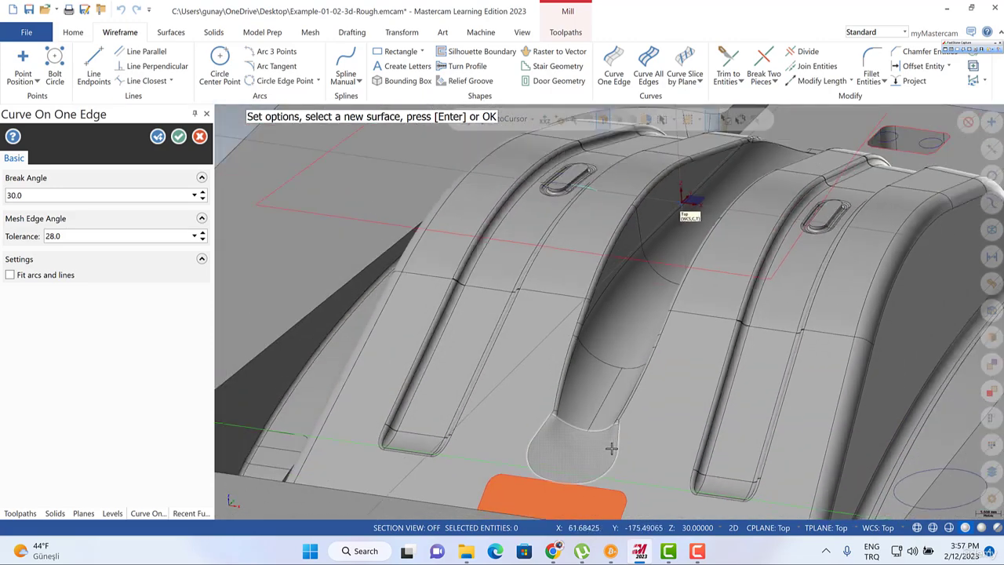
middle_click_drag(678, 261, 656, 303)
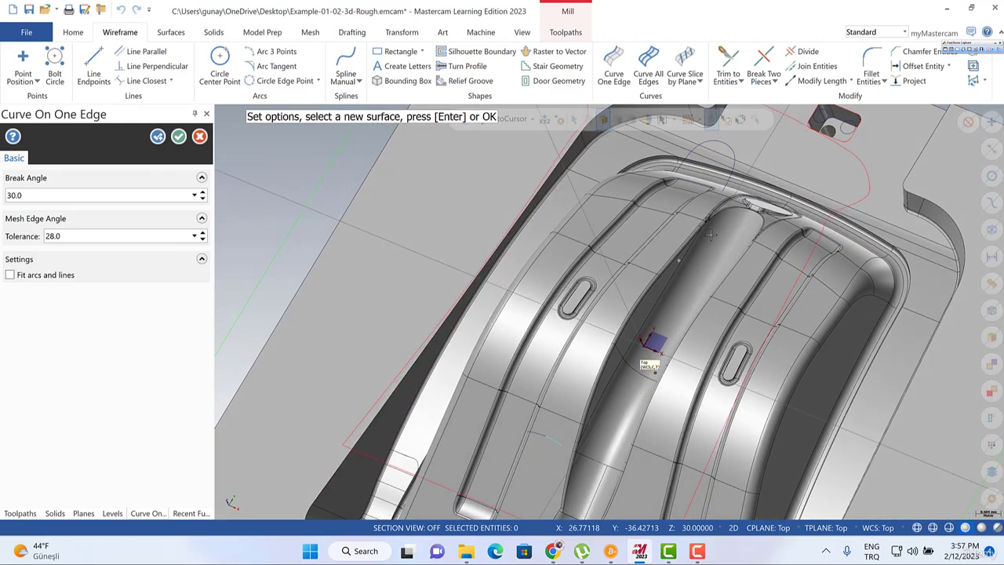
scroll(718, 224, "up", 2)
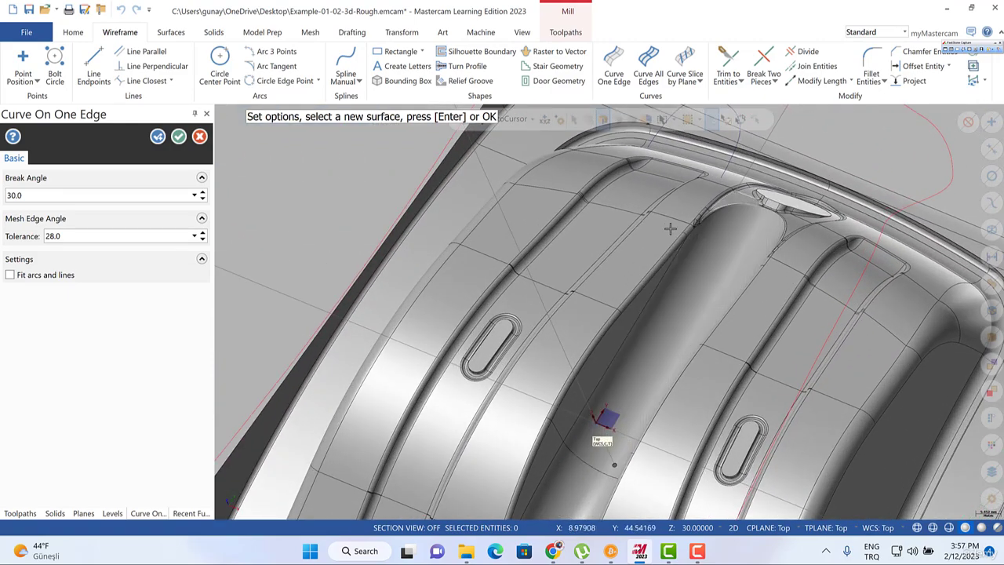
key("Escape")
scroll(734, 338, "down", 4)
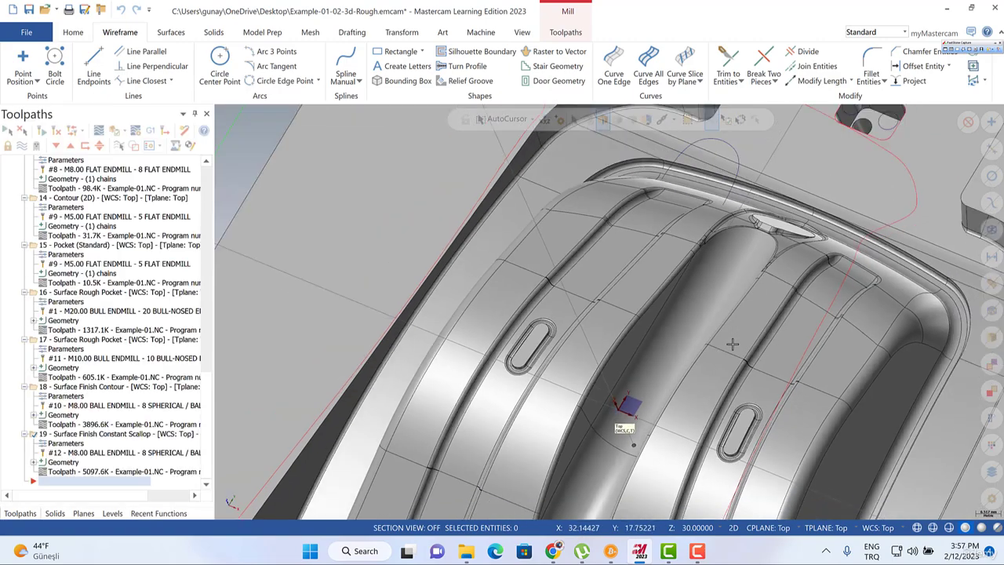
Delete the looped curve extending beyond the central channel's end beside the oval opening.
scroll(689, 227, "up", 4)
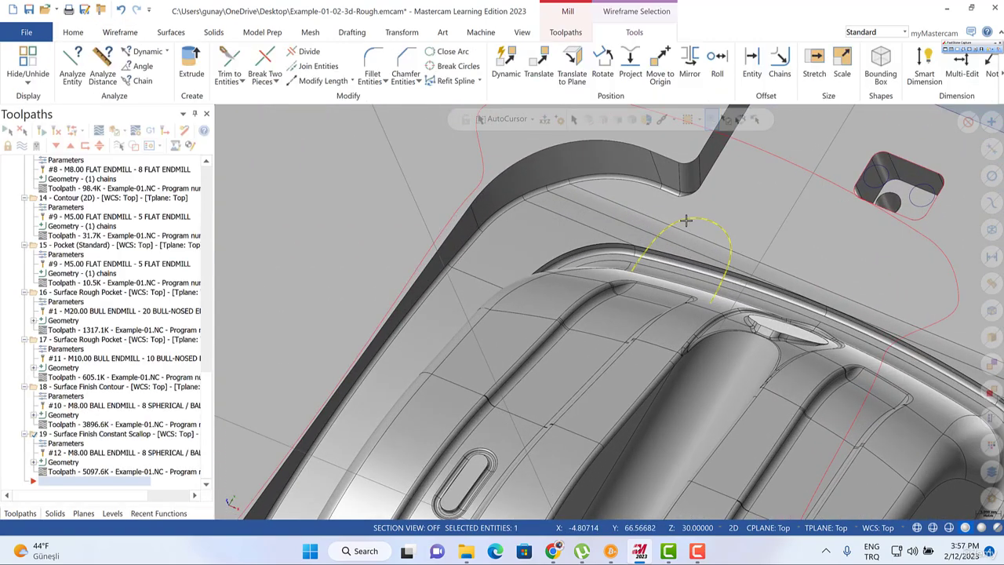
scroll(698, 298, "down", 1)
scroll(687, 269, "down", 2)
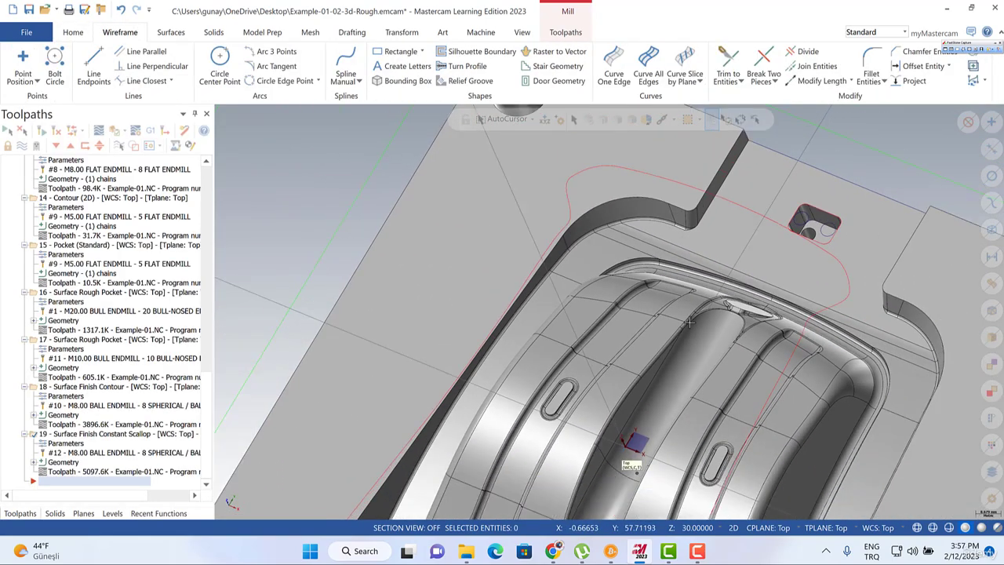
Extract Curve One Edge curves from the channel-side edges of the two fillet surfaces nearest the oval opening.
scroll(684, 337, "up", 5)
middle_click_drag(683, 333, 689, 290)
scroll(688, 290, "up", 7)
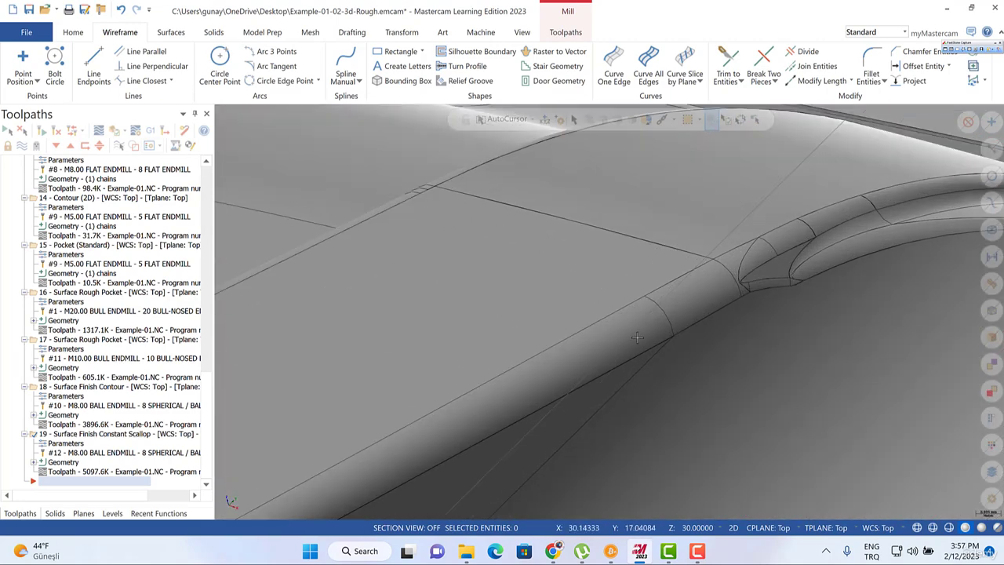
left_click(615, 82)
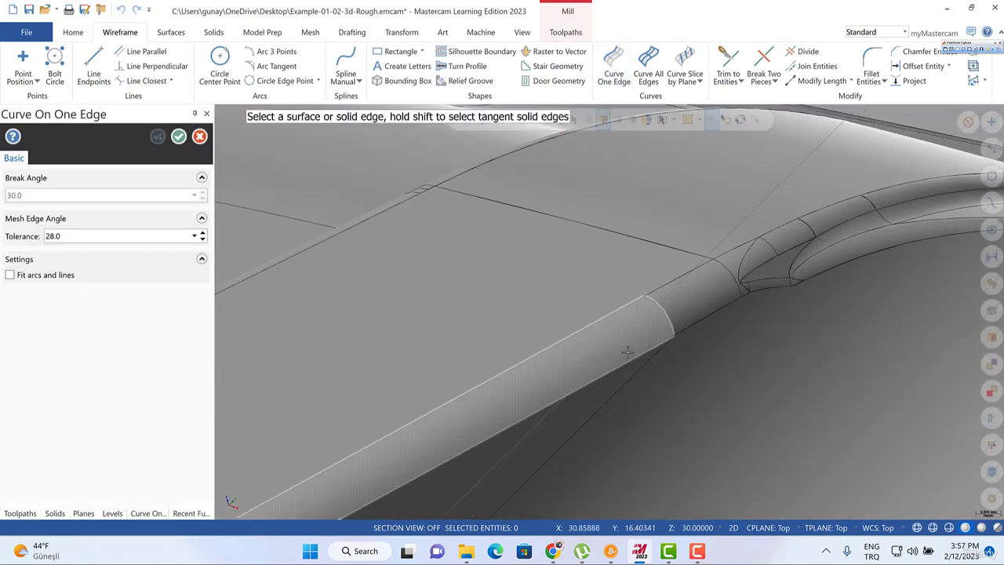
left_click(652, 381)
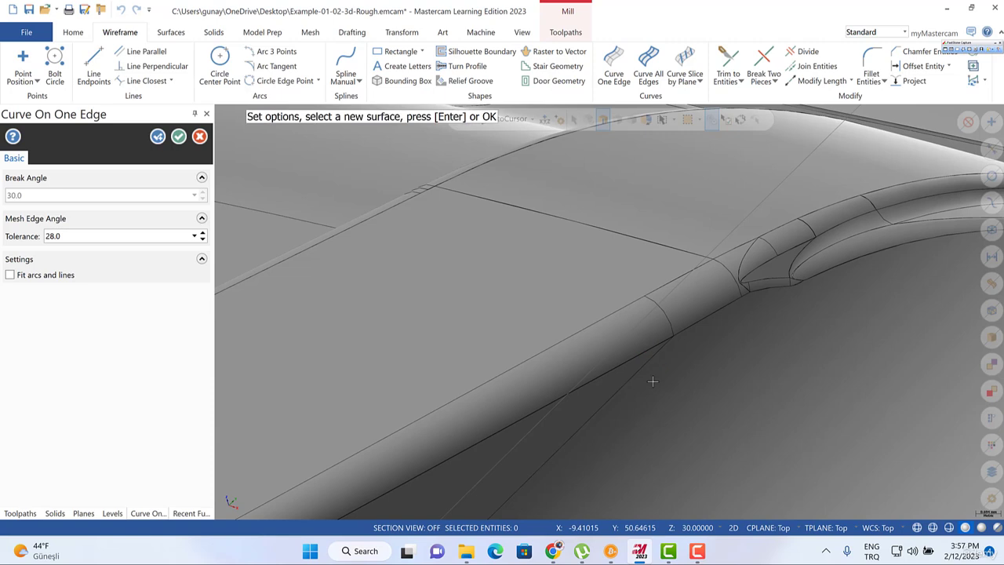
left_click(708, 293)
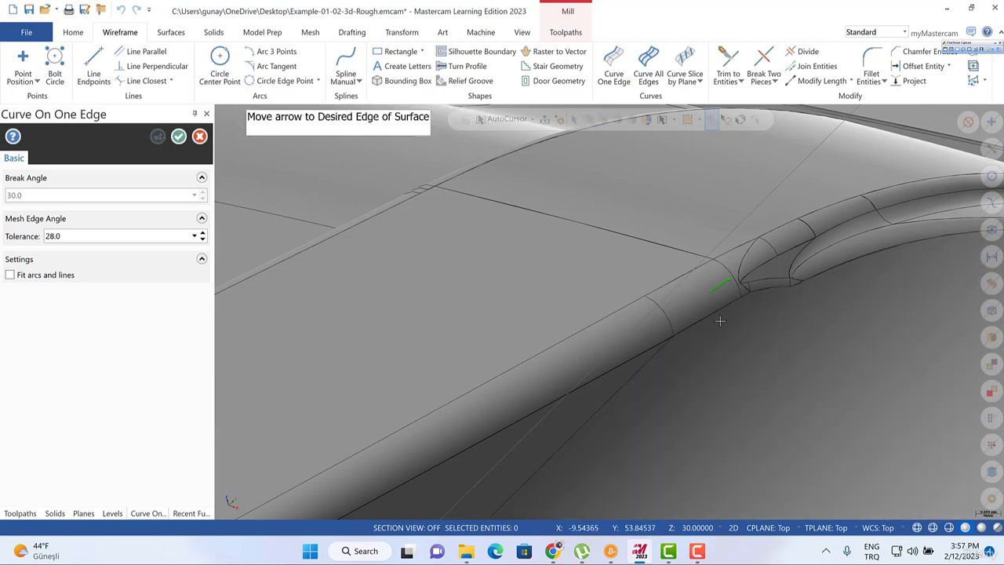
left_click(734, 349)
Continue extracting channel-side fillet edge curves along the same side of the channel toward the rounded pocket end.
middle_click_drag(734, 349, 621, 247)
left_click(502, 308)
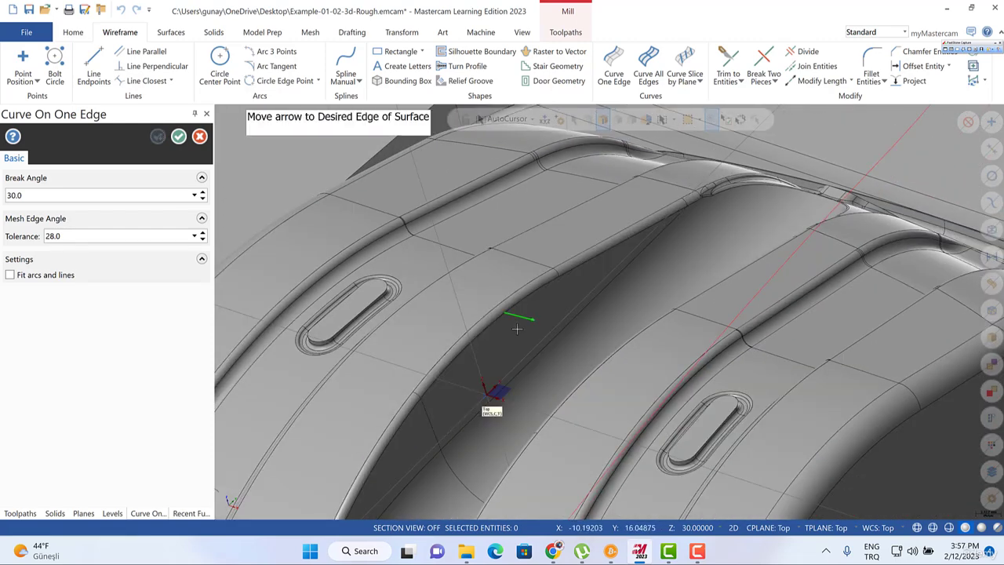
left_click(516, 330)
left_click(393, 430)
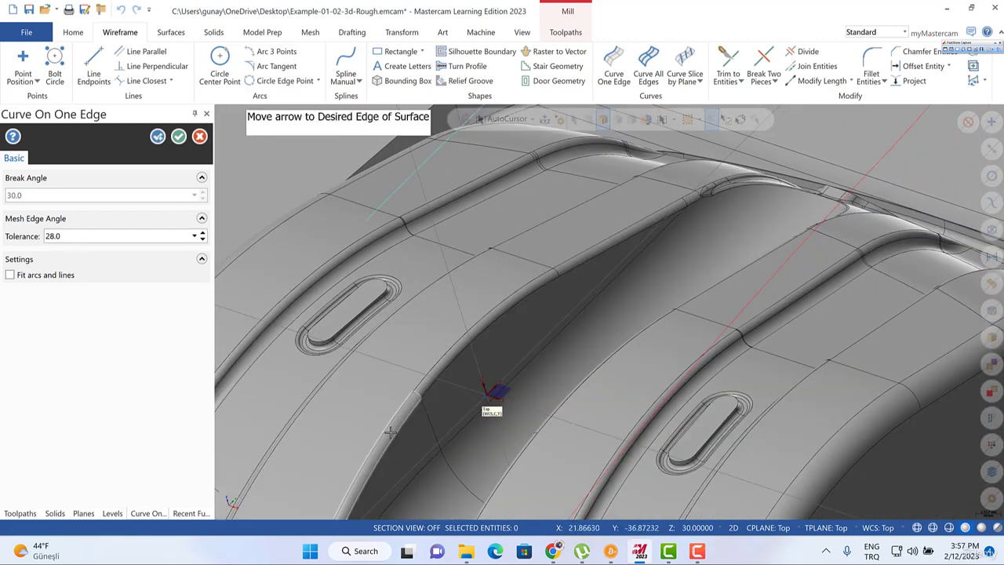
left_click(412, 442)
middle_click_drag(479, 267, 532, 172)
scroll(532, 172, "up", 2)
scroll(400, 390, "up", 5)
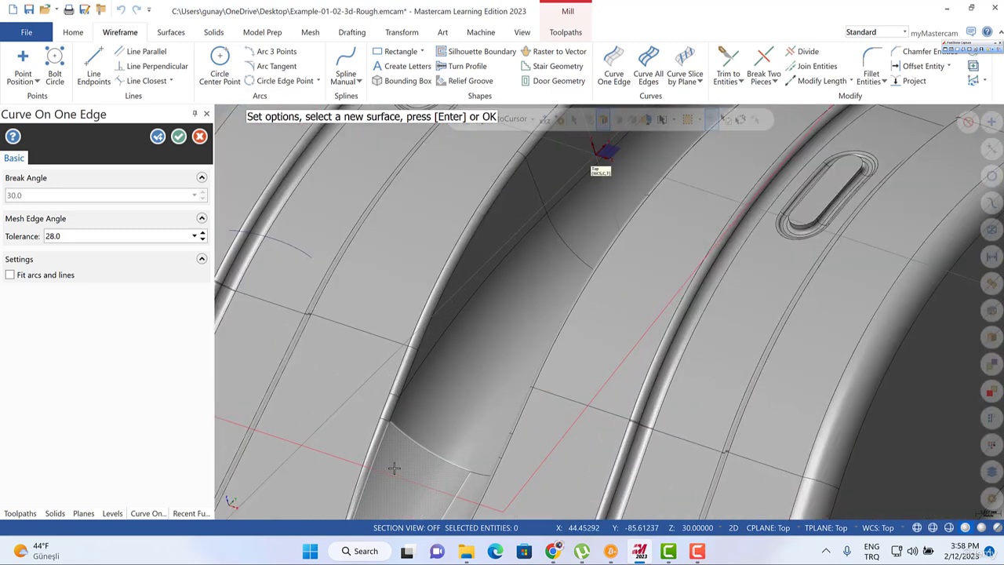
left_click(394, 378)
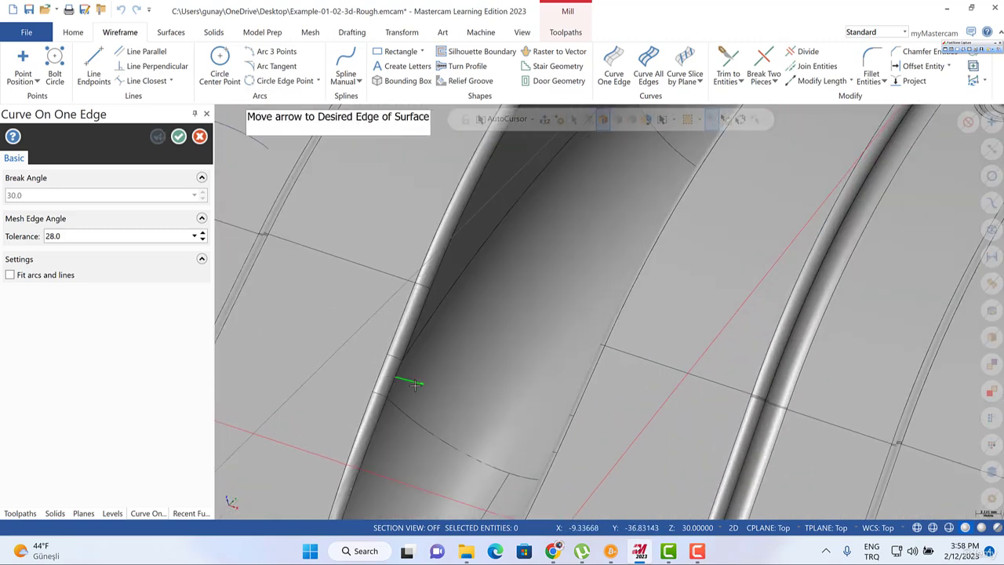
left_click(414, 383)
Extract the channel-side edge curves of the fillet segments on the opposite channel side, starting near the rounded pocket end.
middle_click_drag(499, 395, 630, 412)
left_click(657, 430)
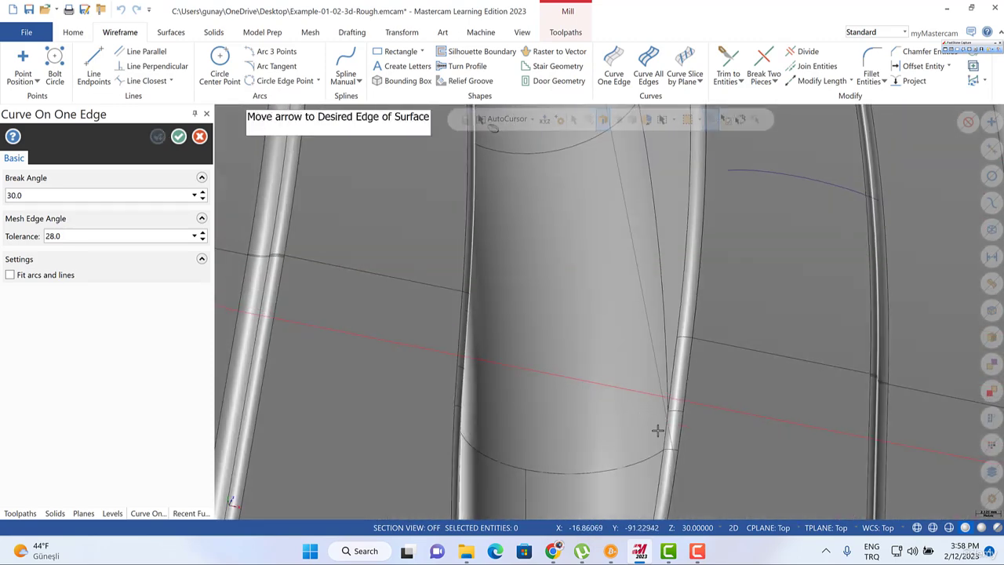
left_click(644, 423)
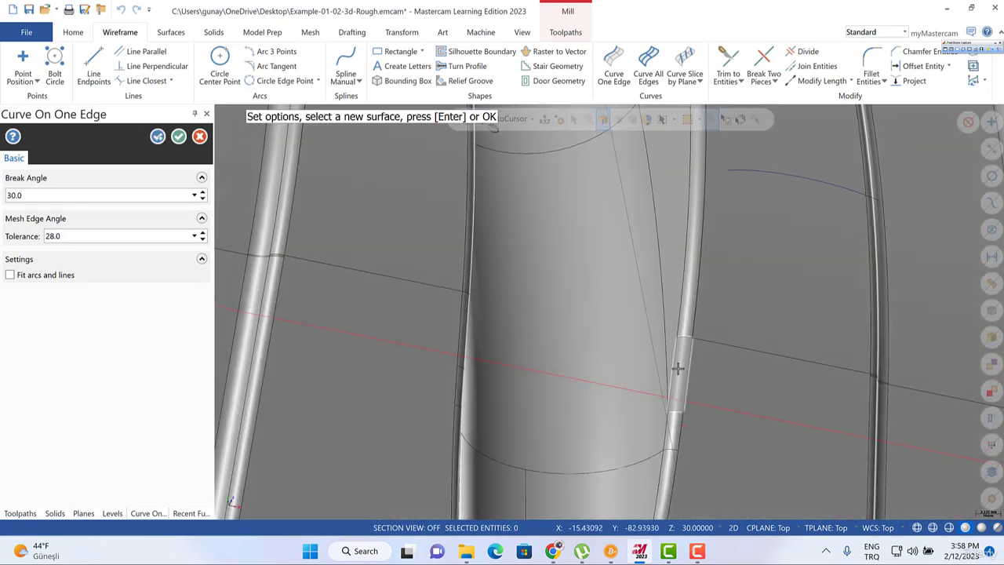
left_click(665, 365)
left_click(667, 363)
left_click(686, 289)
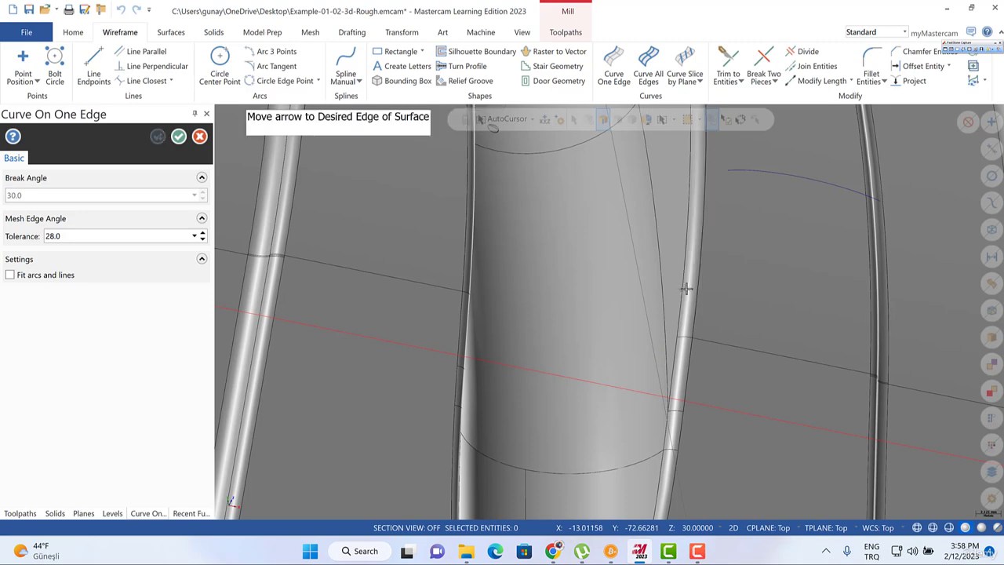
left_click(671, 409)
Extract edge curves from the long middle fillet surfaces on the opposite side, continuing toward the oval opening.
scroll(670, 437, "down", 5)
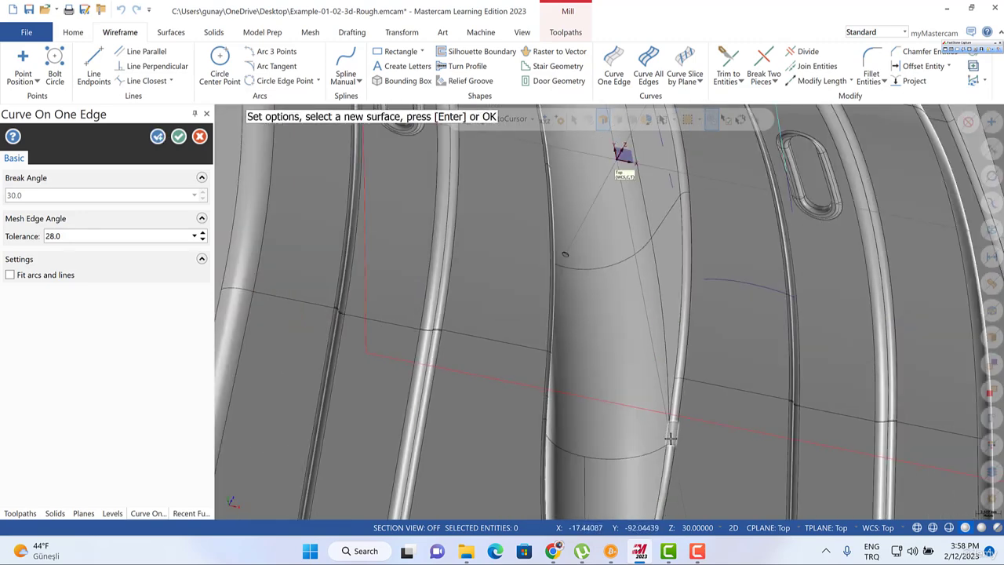
scroll(675, 263, "up", 5)
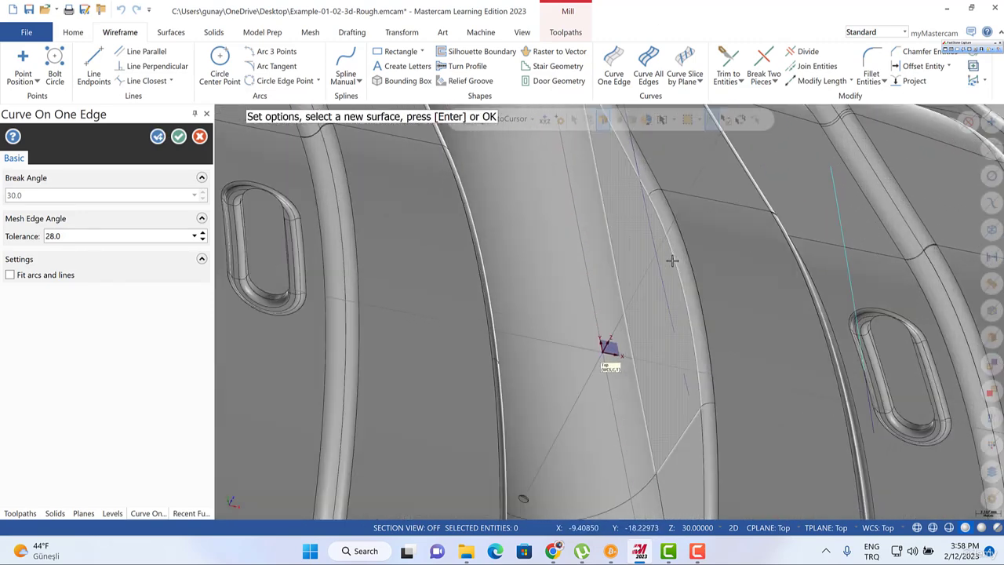
left_click(679, 263)
left_click(659, 267)
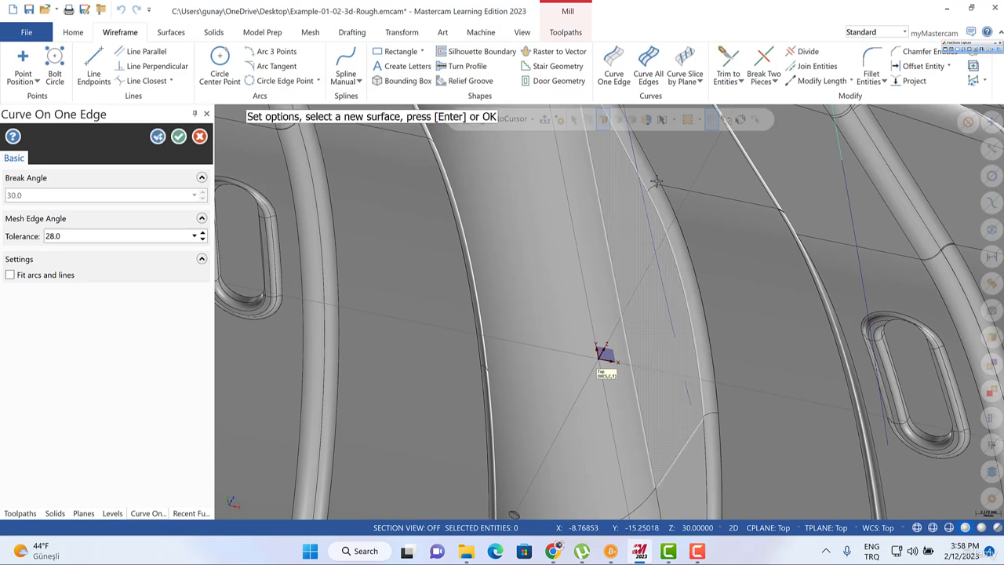
left_click(626, 182)
left_click(619, 184)
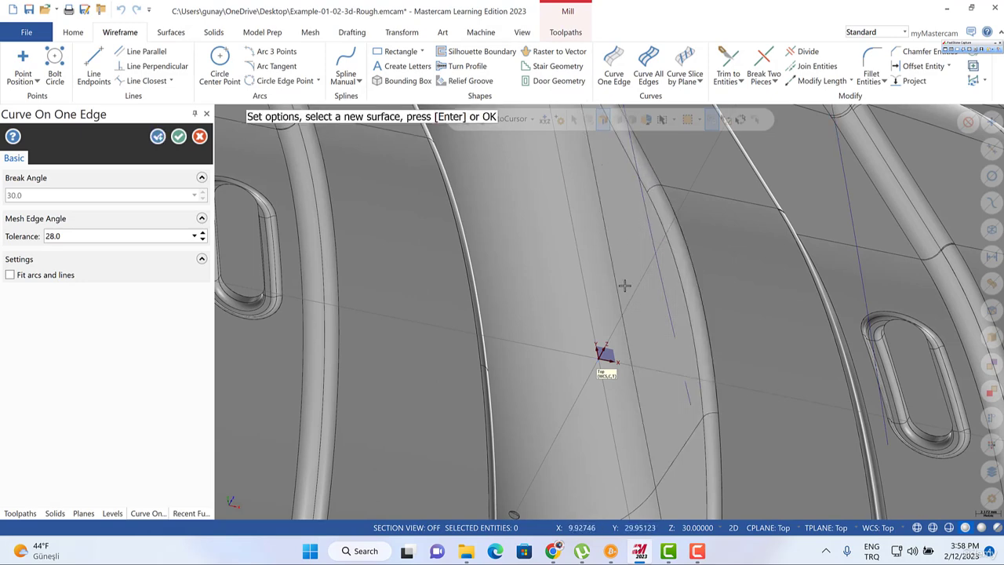
Extract the channel-side edge curve of the short fillet surface beside the oval opening, and end the curve command.
middle_click_drag(651, 376, 649, 357)
scroll(648, 354, "down", 2)
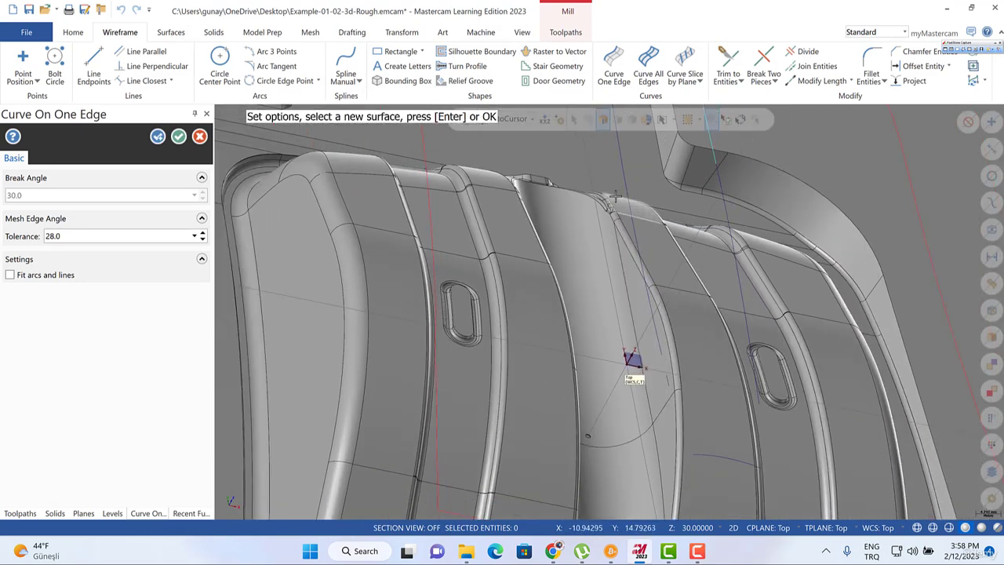
scroll(612, 204, "up", 7)
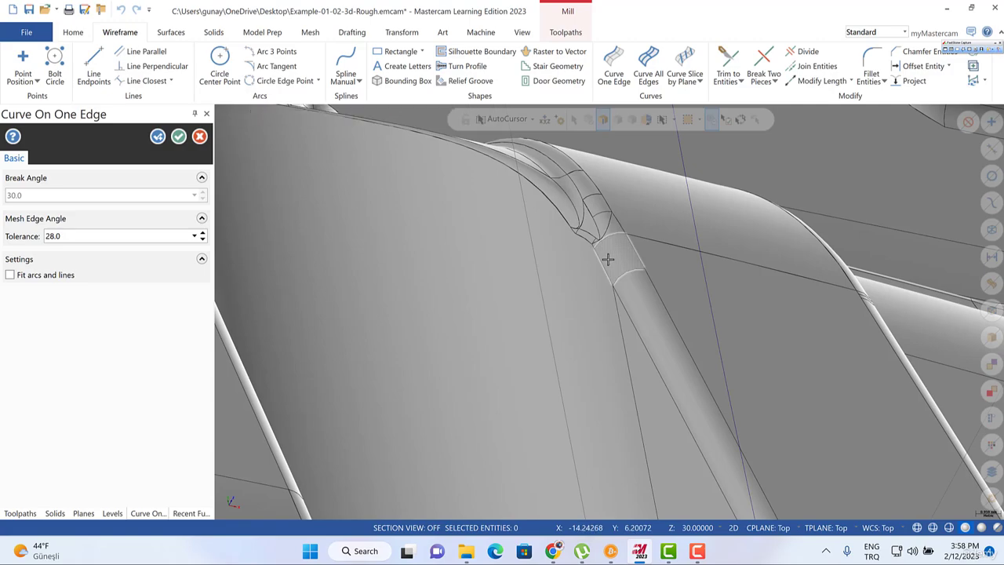
left_click(608, 257)
left_click(574, 273)
scroll(624, 280, "down", 6)
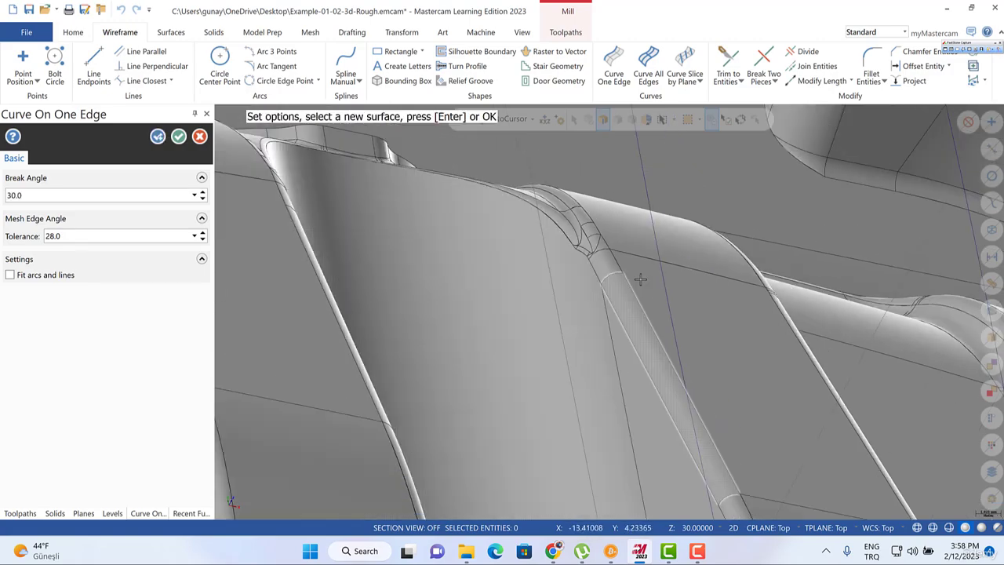
scroll(624, 280, "down", 3)
middle_click_drag(624, 280, 564, 271)
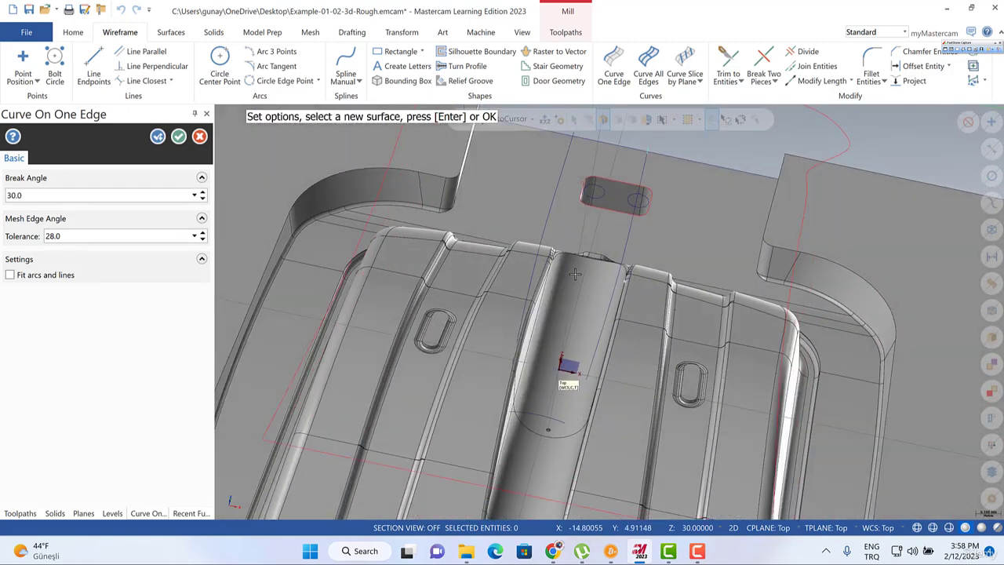
scroll(578, 282, "down", 3)
scroll(599, 153, "up", 4)
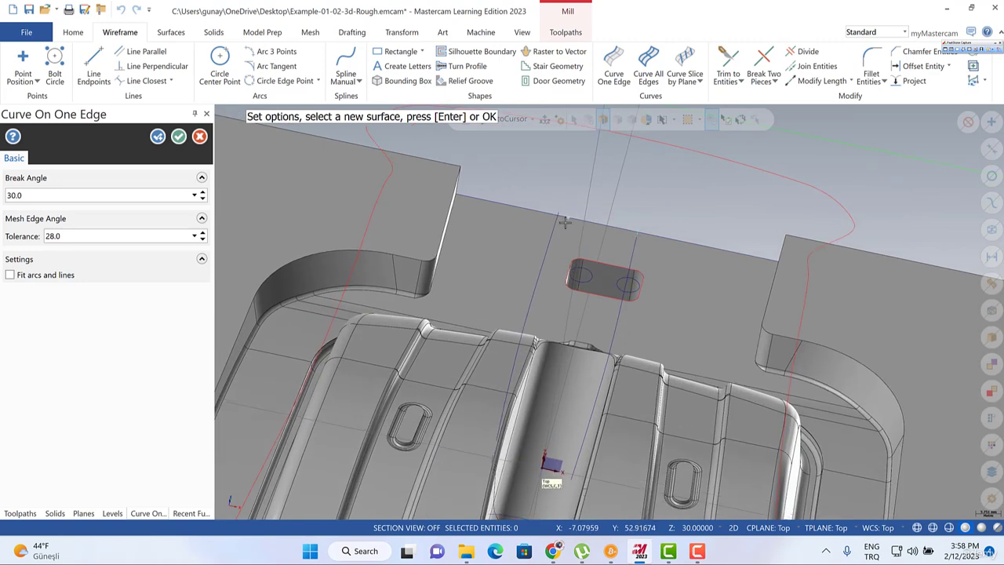
middle_click_drag(564, 219, 560, 230)
key("Escape")
Draw a line joining the endpoints of the two side curves at the oval-opening end of the channel.
scroll(579, 325, "up", 2)
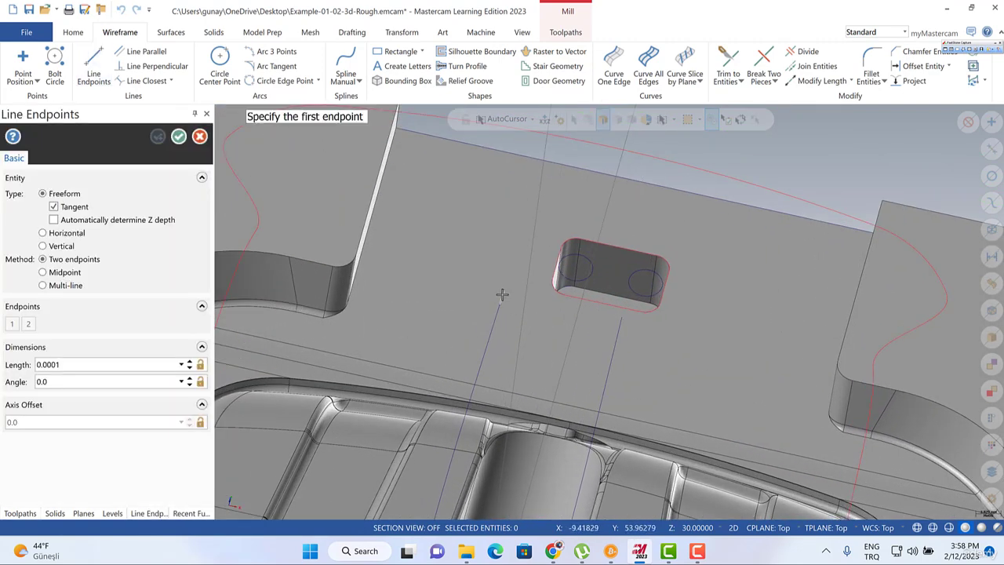
left_click(622, 319)
scroll(547, 166, "down", 3)
scroll(548, 167, "down", 4)
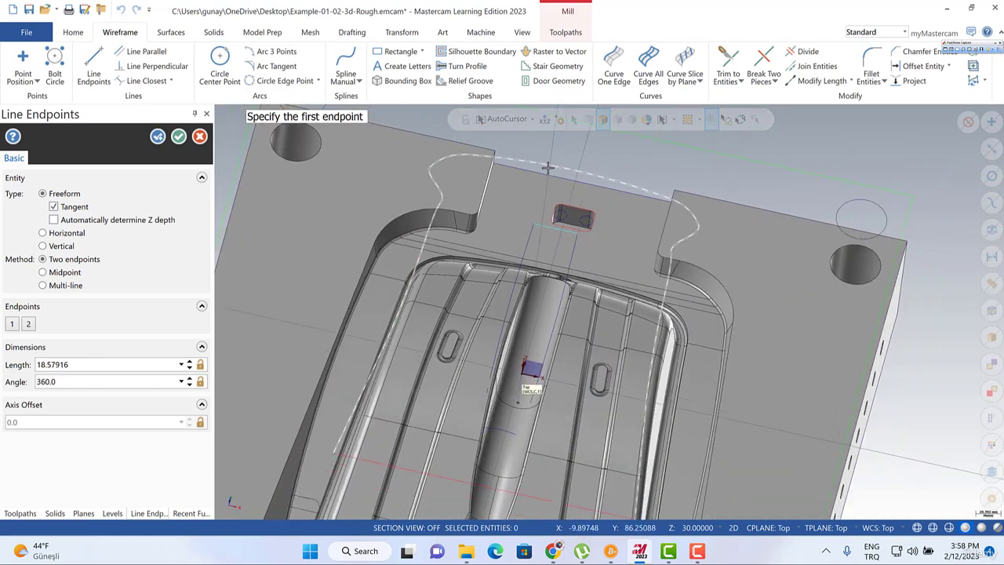
Draw a closing line between the two side curves' endpoints near the rounded pocket end, and end the line command.
scroll(508, 370, "up", 4)
middle_click_drag(499, 365, 464, 365)
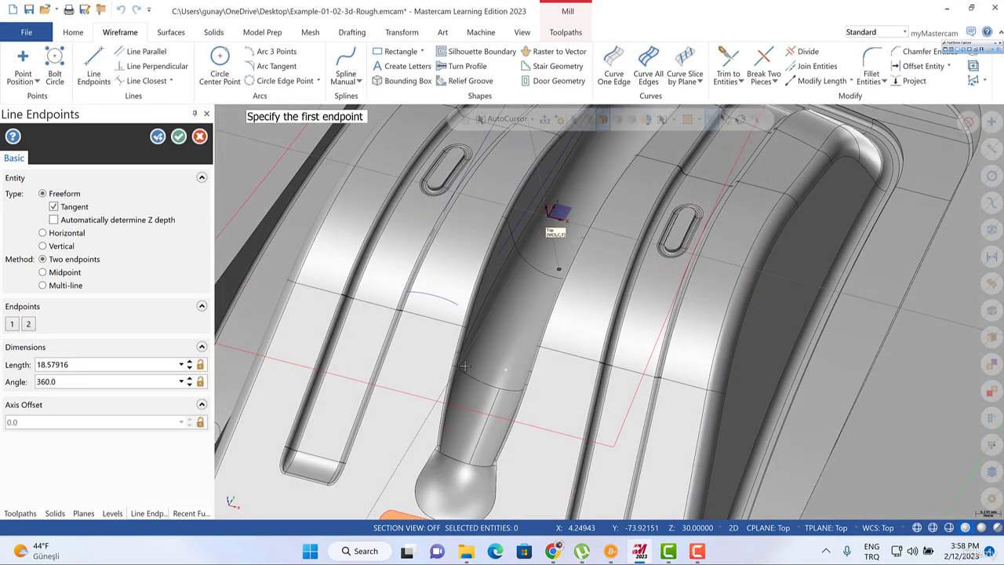
scroll(455, 235, "up", 3)
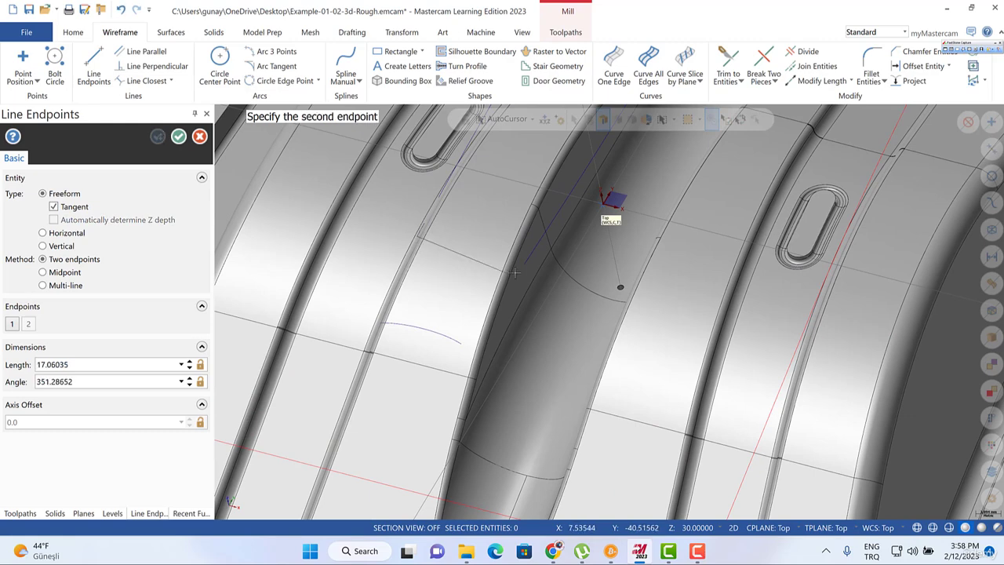
key("Escape")
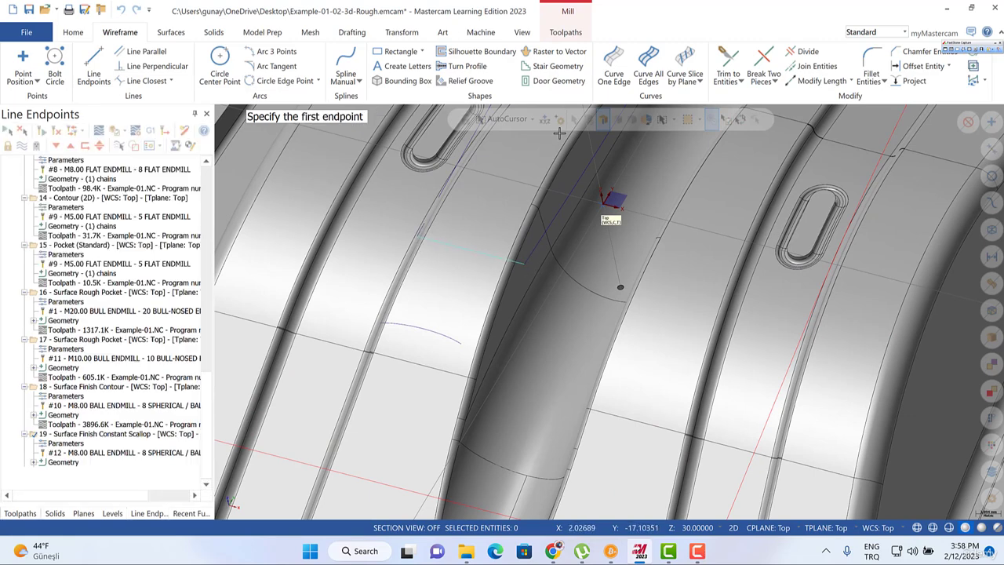
Extract the channel-side edge curve of the short fillet segment near the rounded pocket end, and end the command.
left_click(614, 64)
left_click(491, 428)
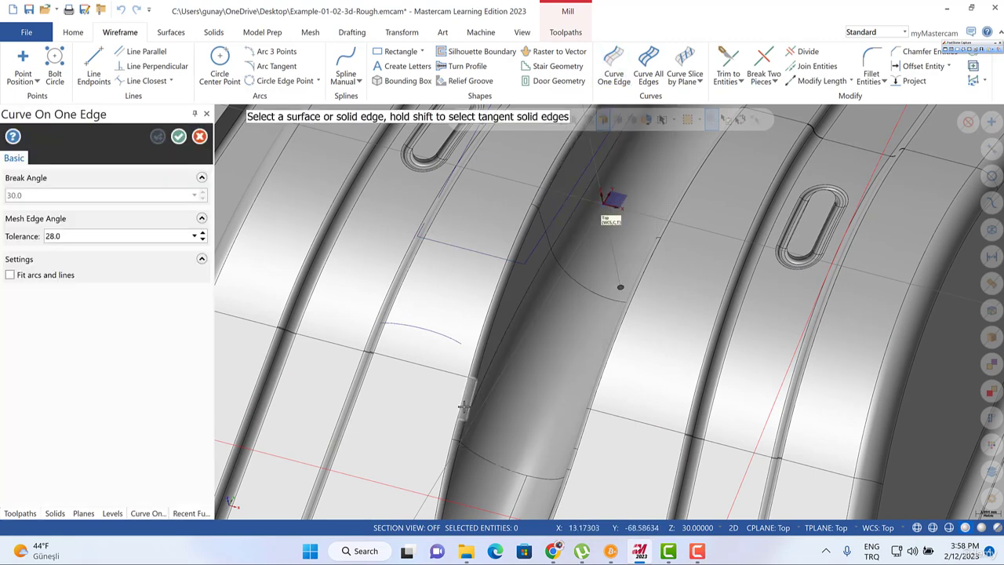
left_click(478, 406)
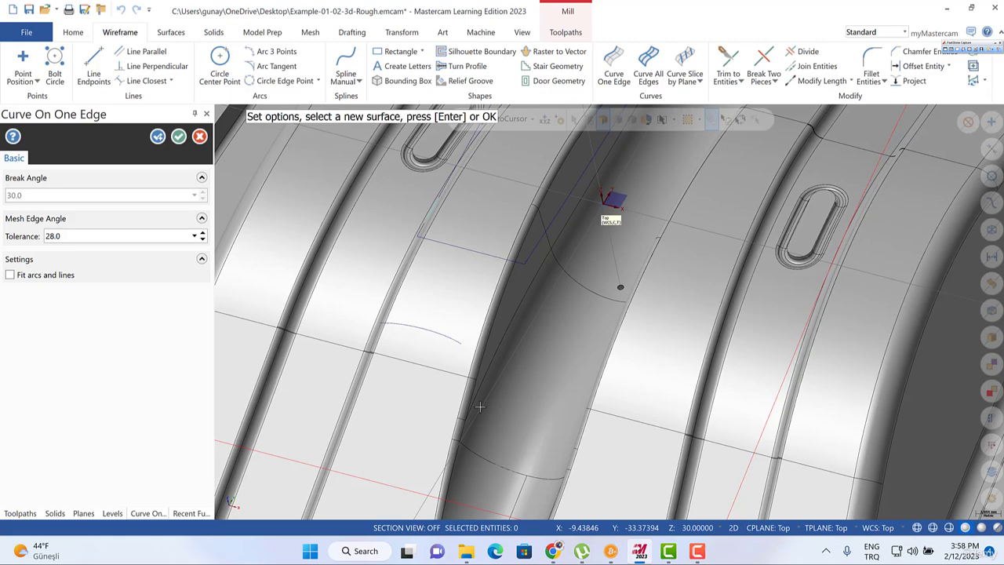
key("Escape")
Chain-select the boundary curves around the channel, examine the corner where the end line meets the side curve, and clear the selection.
scroll(539, 380, "down", 5)
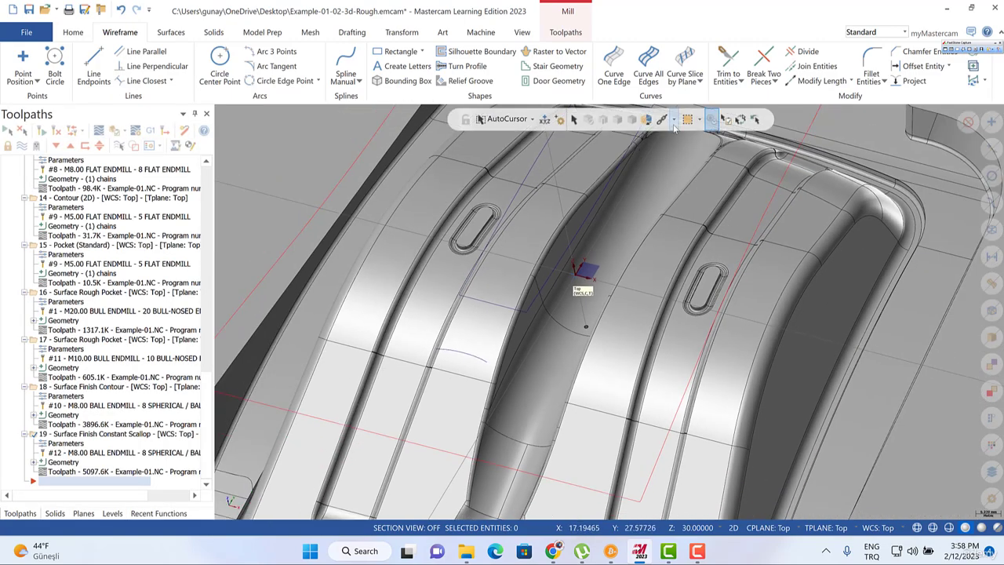
left_click(576, 233)
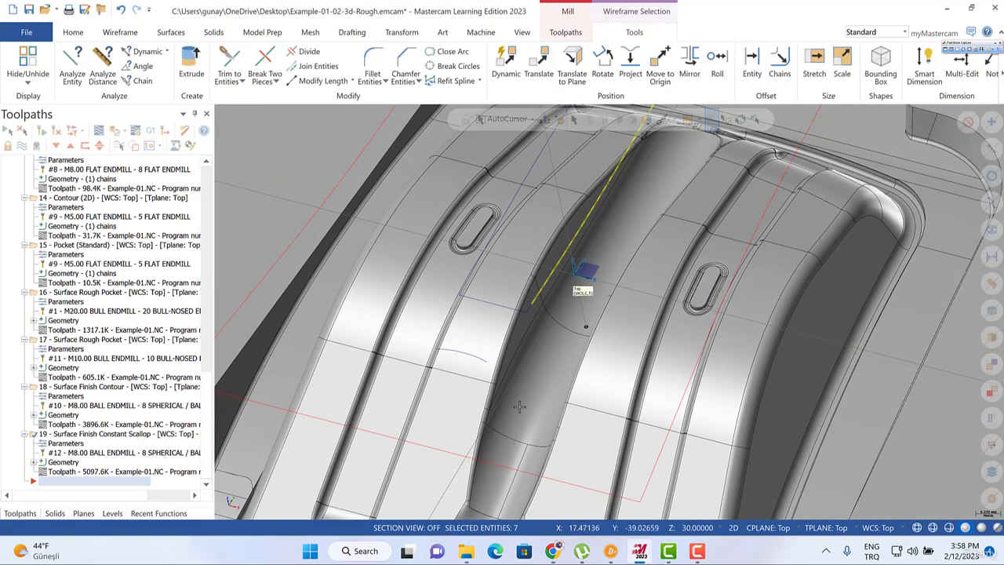
scroll(519, 406, "down", 5)
scroll(566, 249, "up", 6)
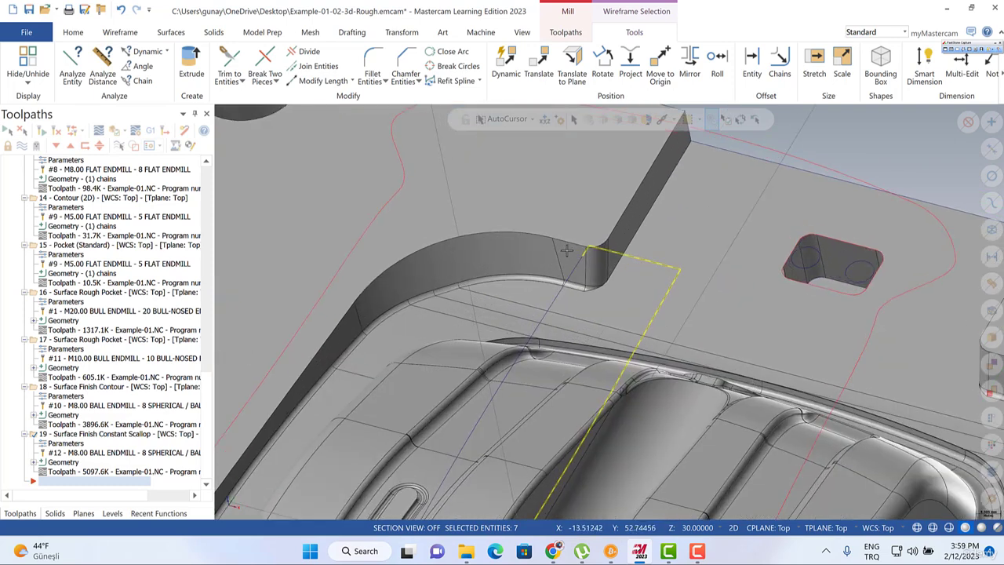
scroll(566, 250, "up", 6)
key("Escape")
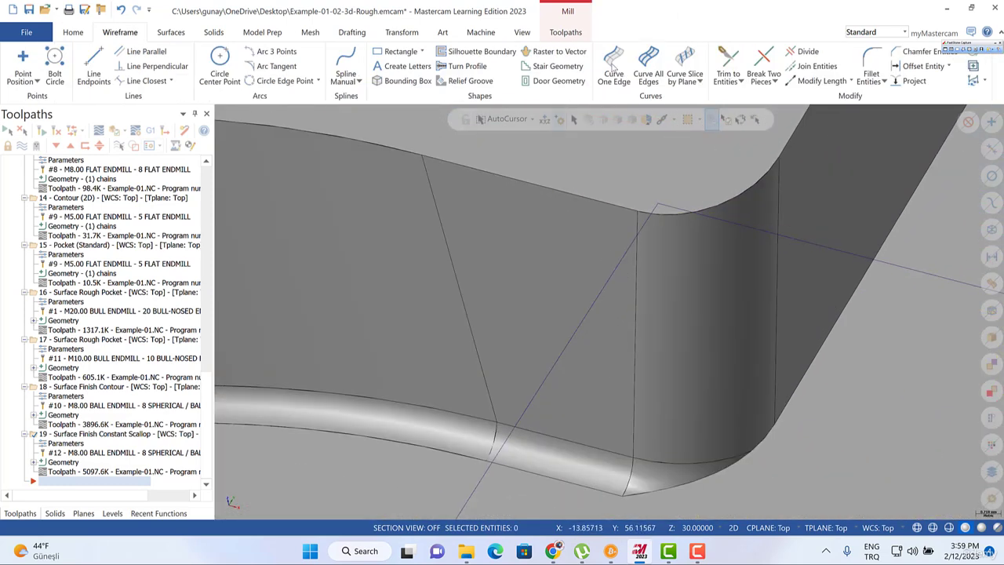
Trim the channel boundary's end line and side curve to each other at the corner near the rounded pocket end, using the two-entity method.
left_click(728, 61)
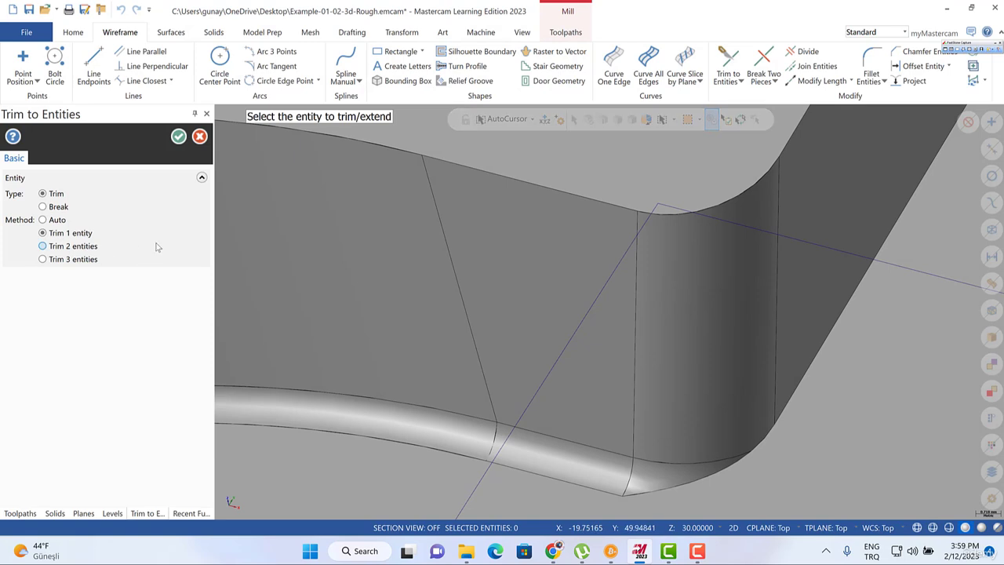
left_click(612, 273)
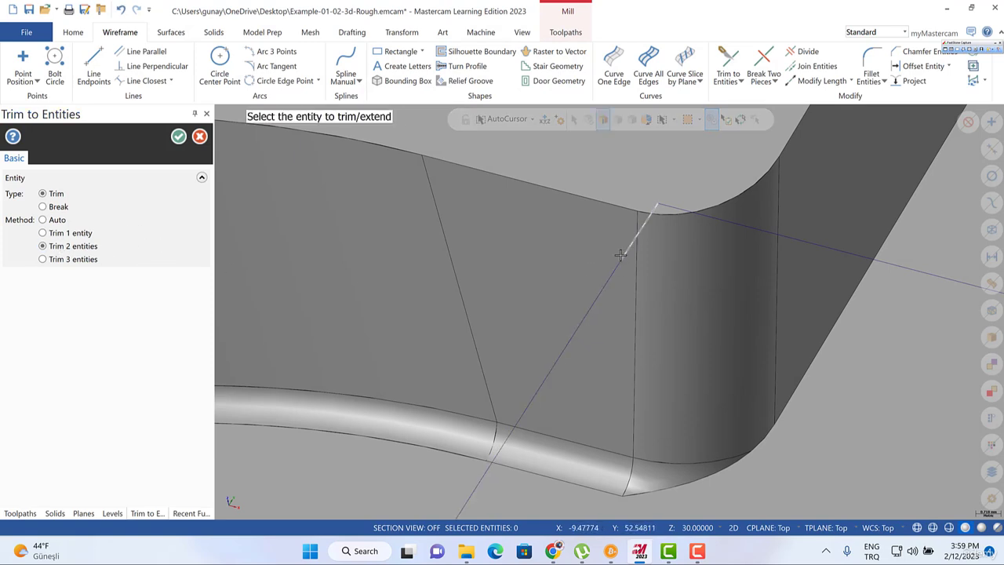
scroll(619, 255, "down", 3)
middle_click_drag(620, 255, 671, 126)
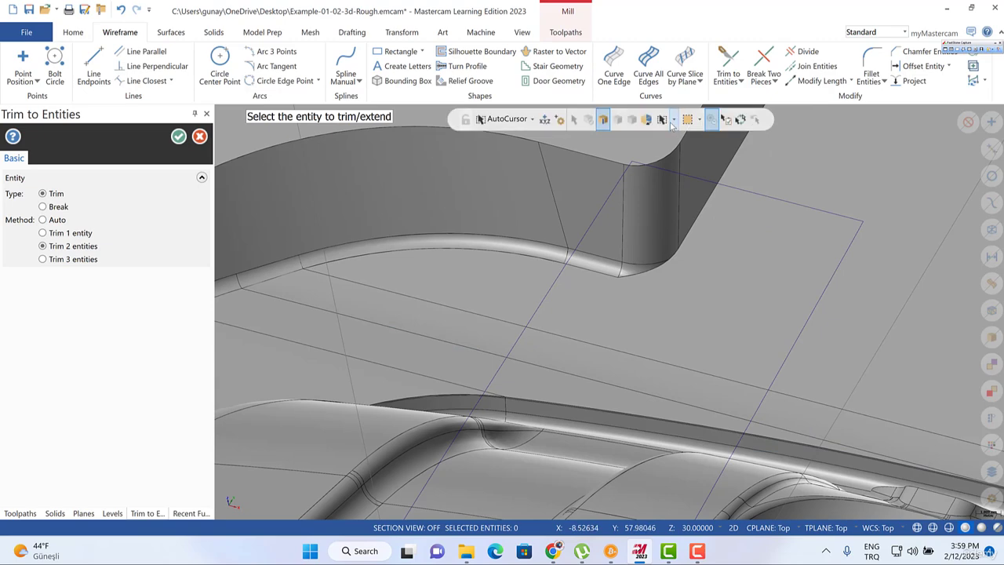
left_click(672, 120)
left_click(679, 155)
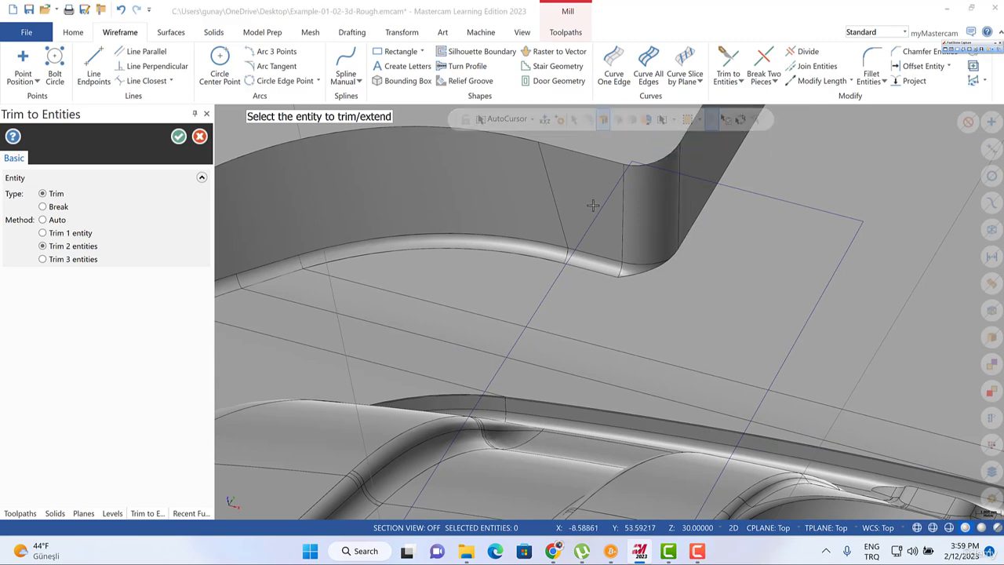
scroll(587, 218, "down", 2)
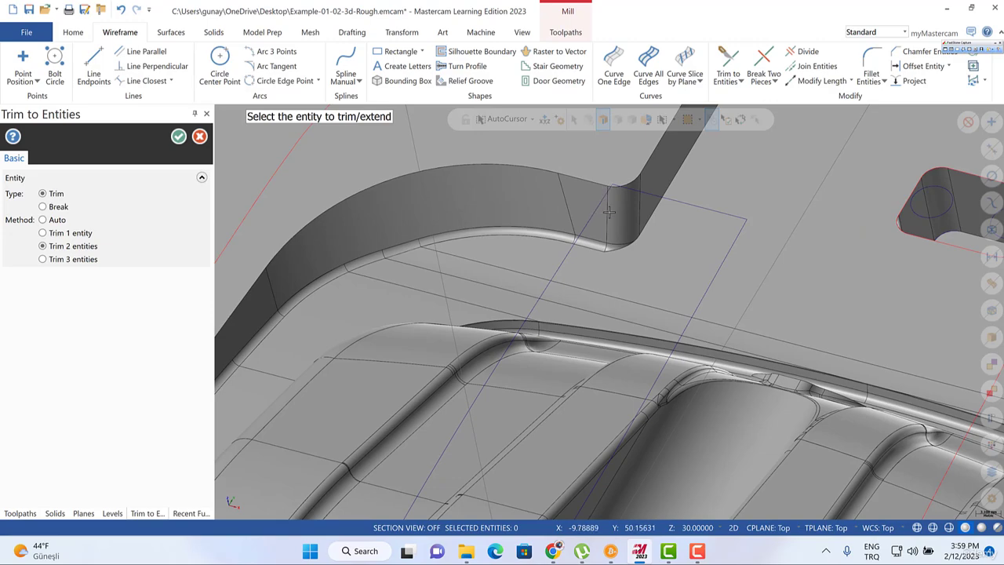
key("Escape")
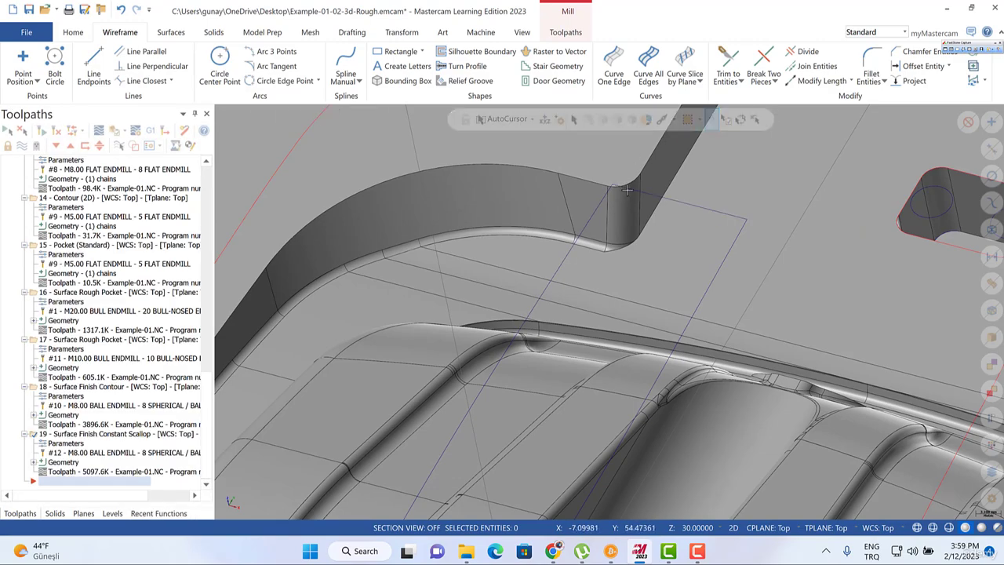
Check the boundary chain for breaks and trim the side curves and closing line together at the oval-opening end, using the two-entity method.
left_click(627, 189)
scroll(592, 199, "down", 6)
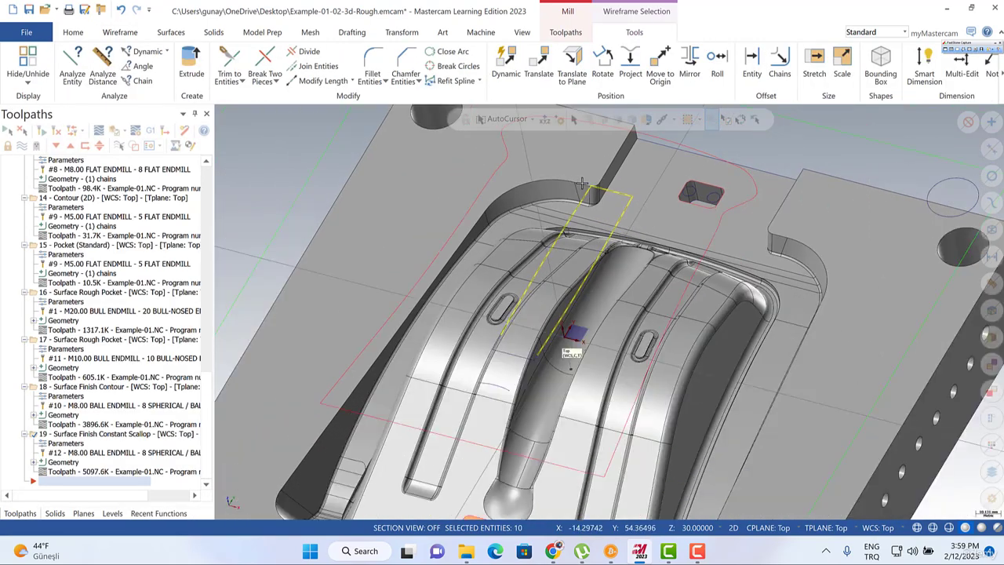
scroll(560, 235, "up", 5)
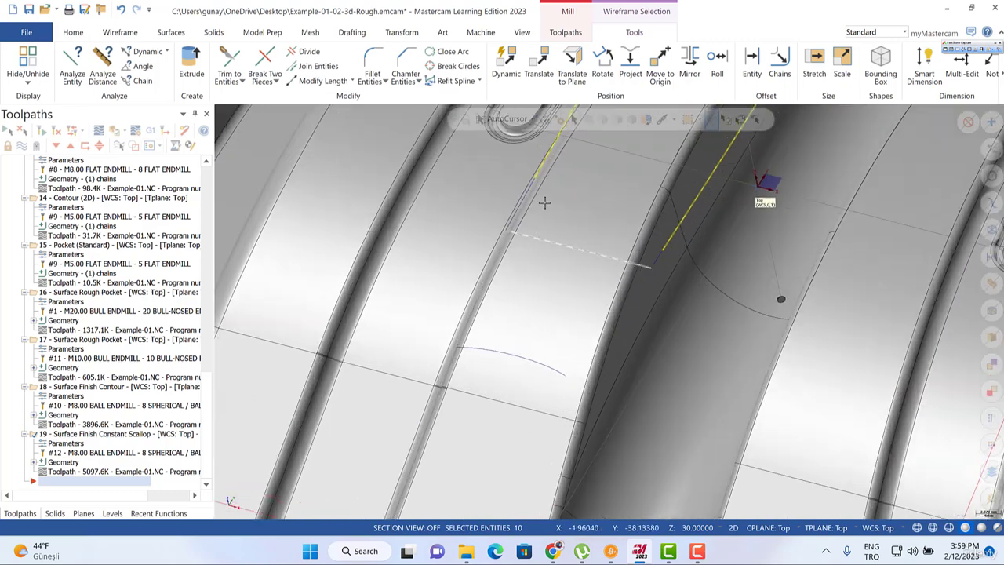
key("Escape")
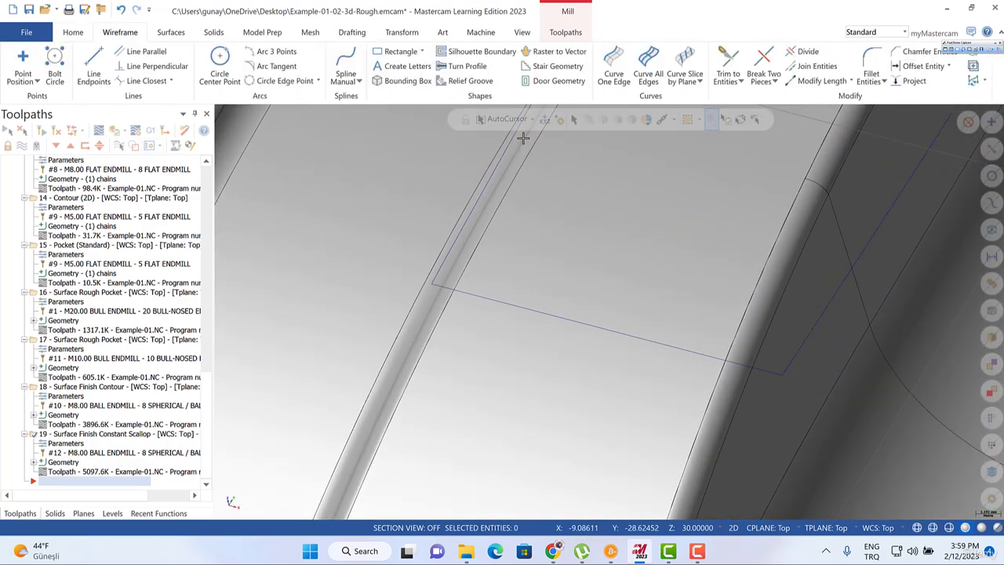
left_click(727, 62)
left_click(506, 156)
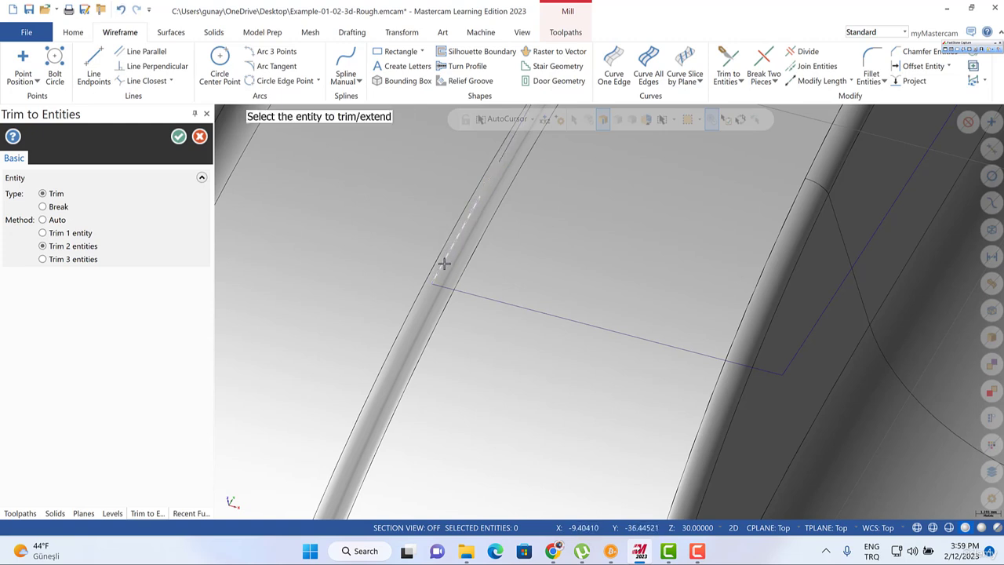
left_click(780, 368)
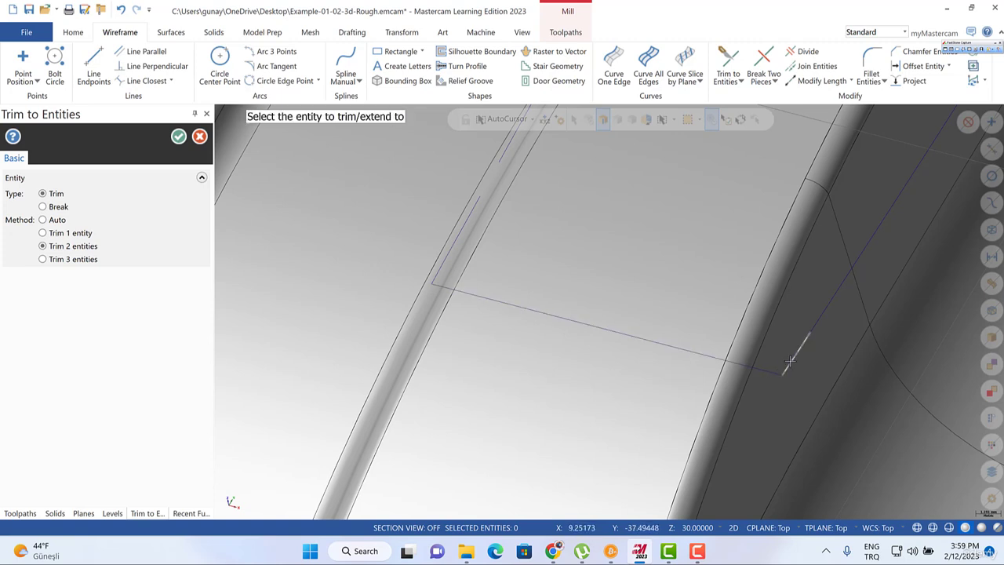
left_click(825, 305)
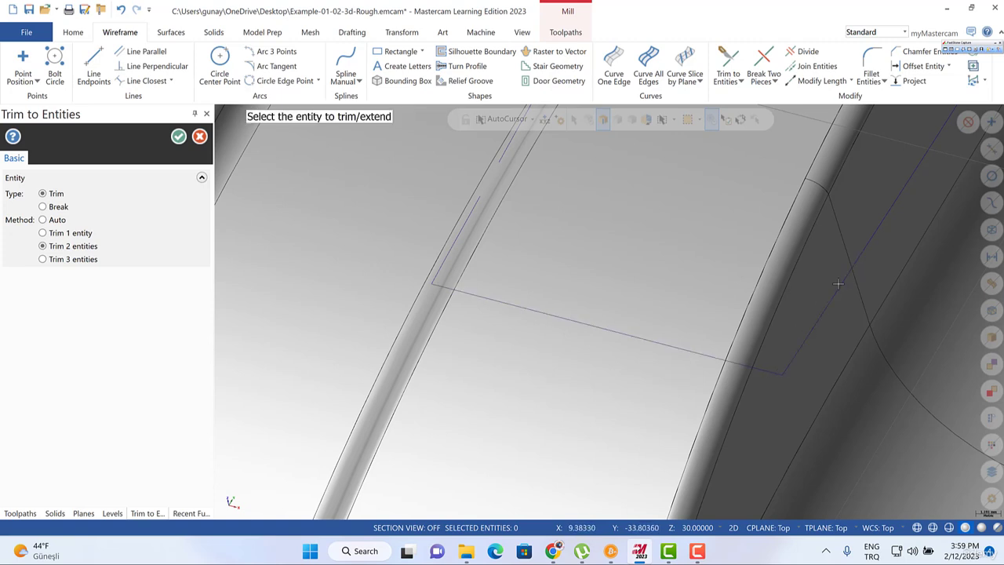
left_click(872, 230)
key("Escape")
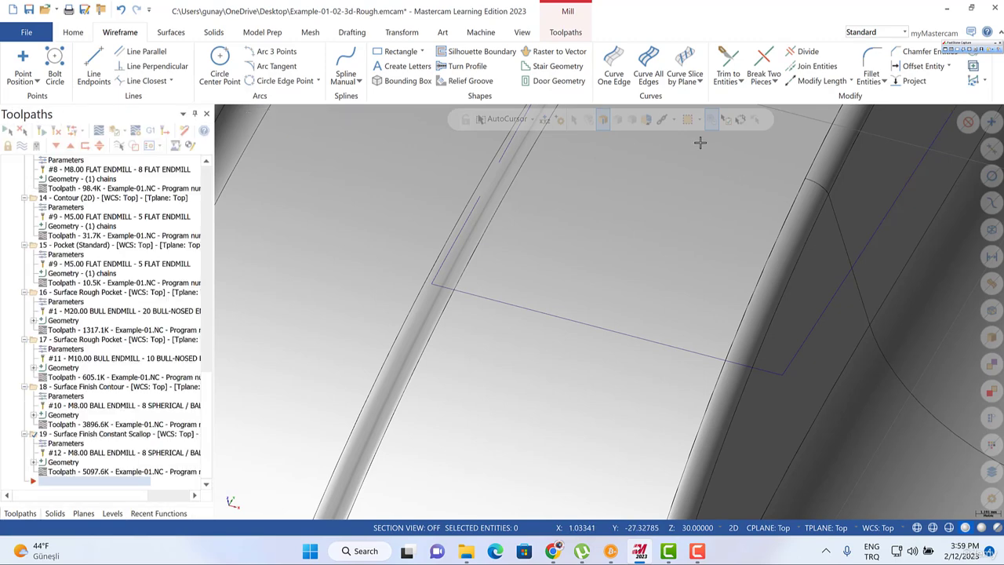
Chain-select the trimmed channel boundary, examine its continuity around the oval-opening end, and clear the selection.
left_click(675, 119)
left_click(679, 154)
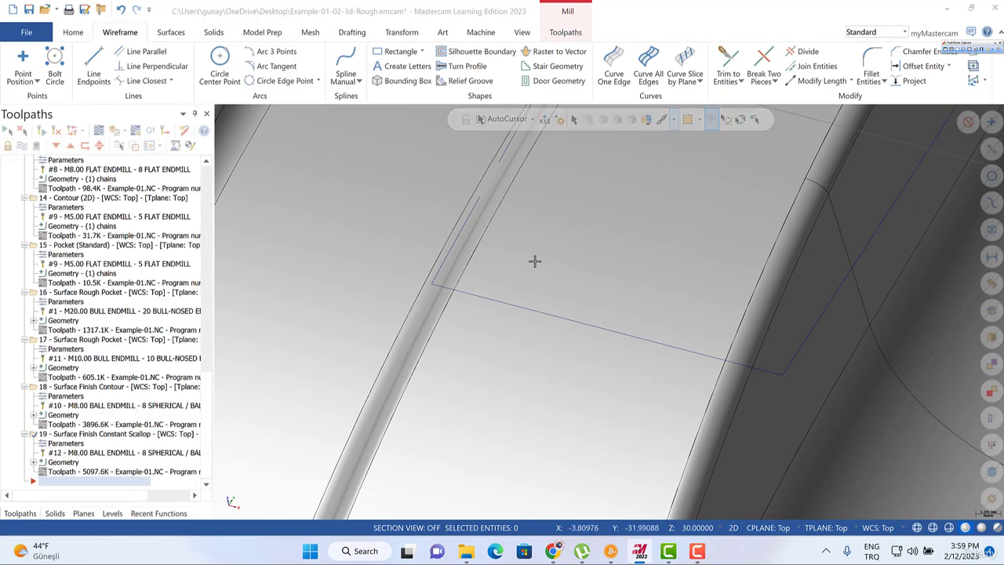
left_click(487, 298)
scroll(520, 444, "down", 3)
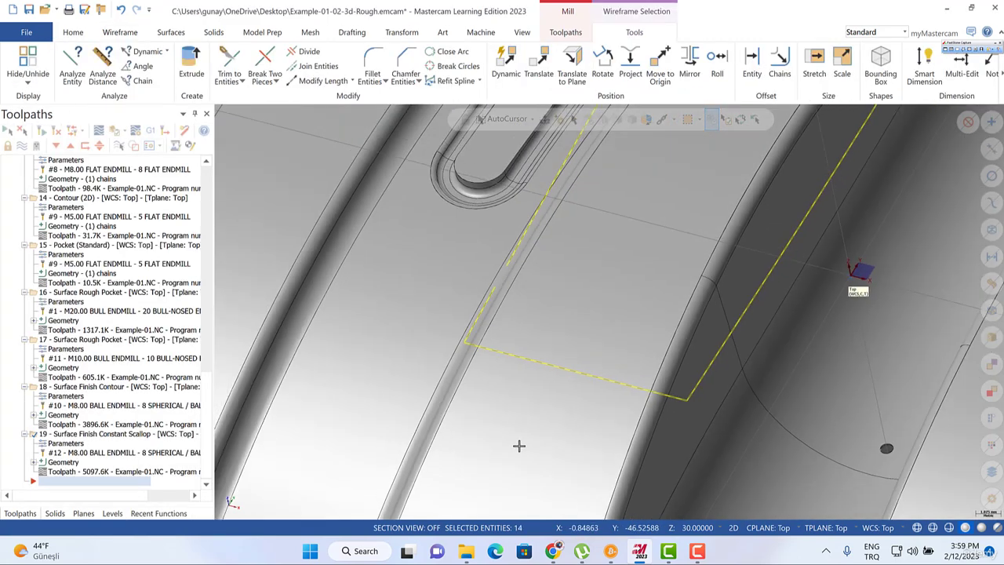
scroll(573, 496, "down", 2)
scroll(550, 393, "up", 5)
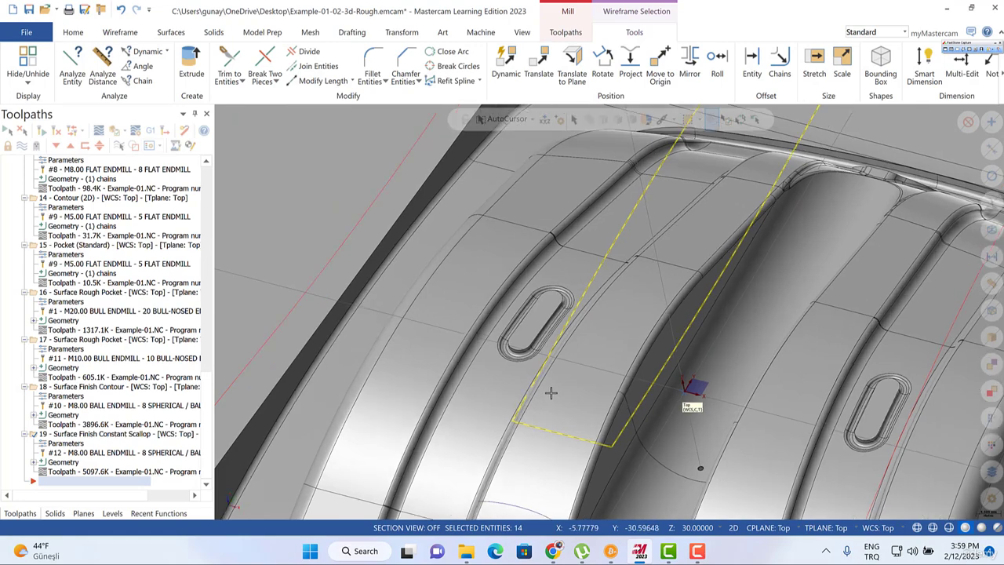
key("Escape")
Draw a line bridging the gap between the two side curve endpoints beside the oval opening, and end the line command.
scroll(520, 398, "up", 2)
scroll(511, 408, "up", 3)
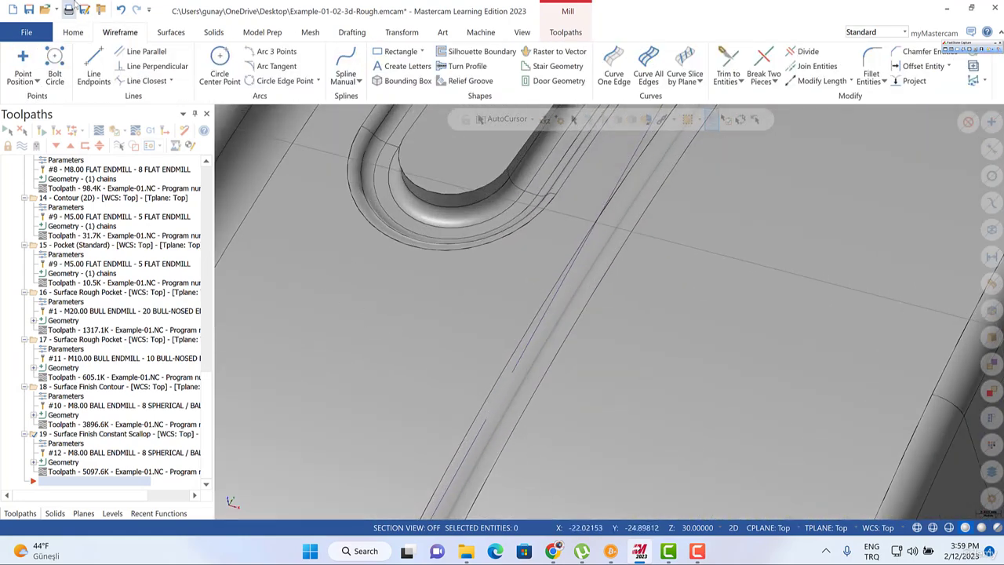
left_click(94, 68)
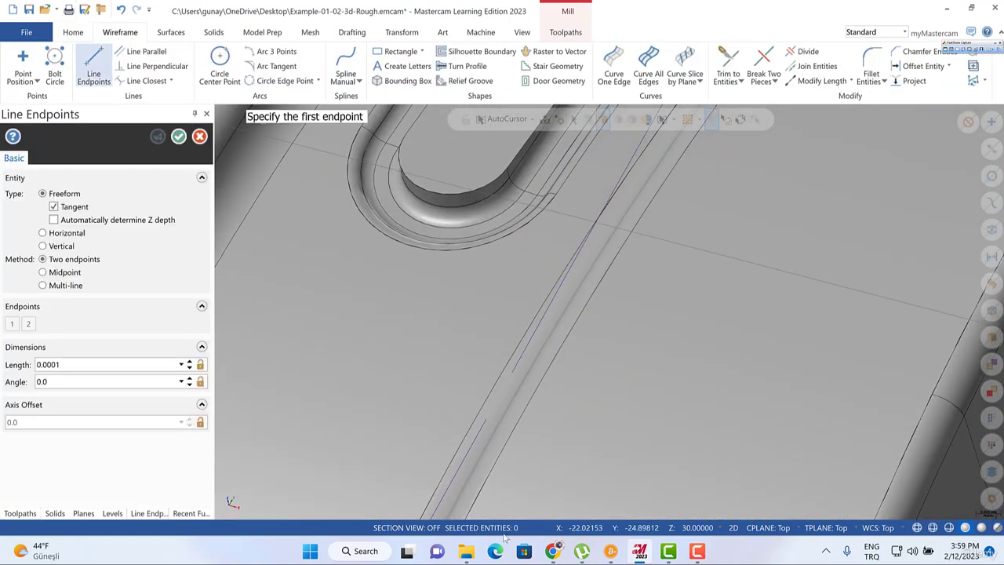
left_click(487, 422)
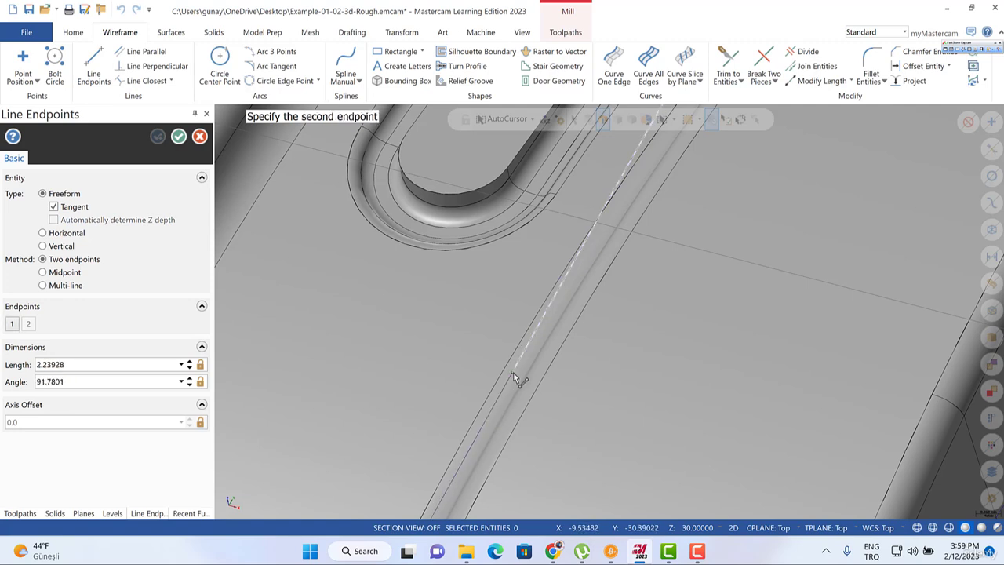
left_click(513, 375)
key("Escape")
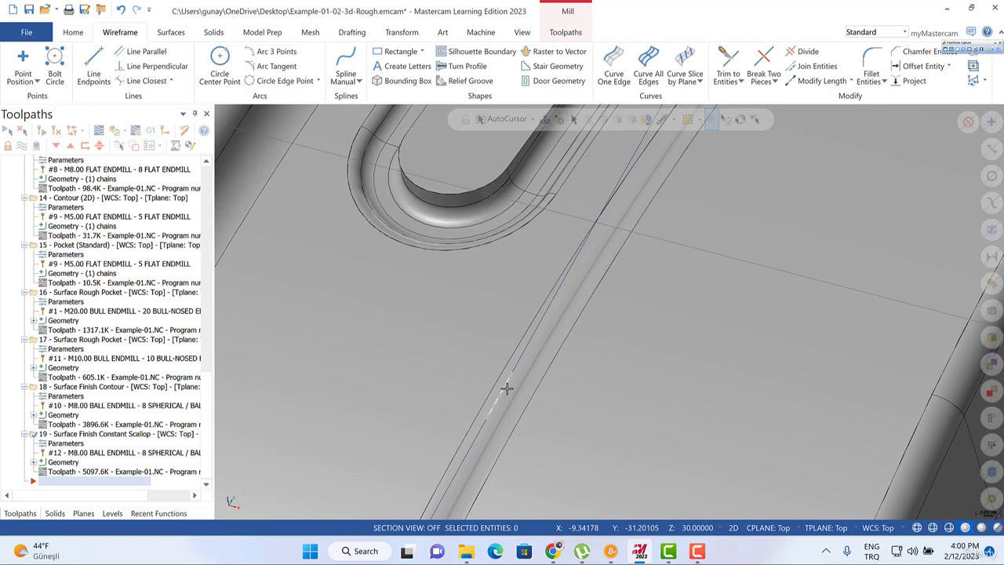
Chain-select the full channel boundary and change its wireframe color to red.
scroll(524, 264, "down", 5)
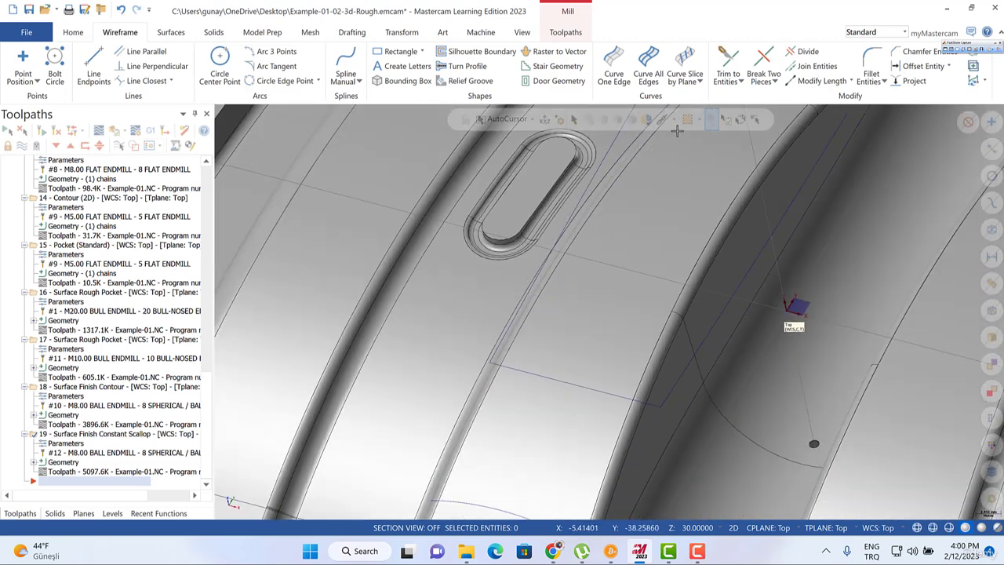
left_click(506, 366)
scroll(546, 416, "down", 1)
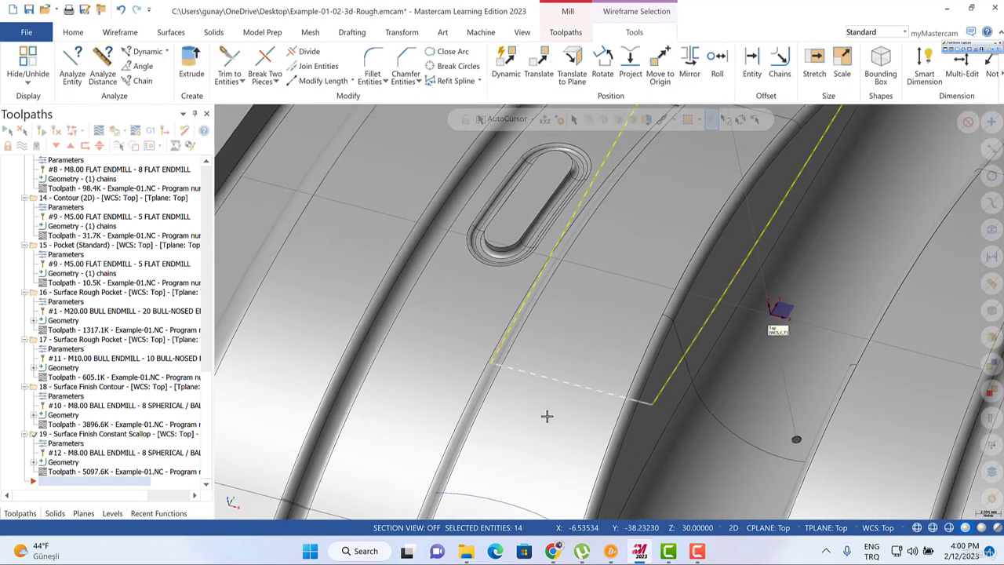
scroll(547, 415, "down", 6)
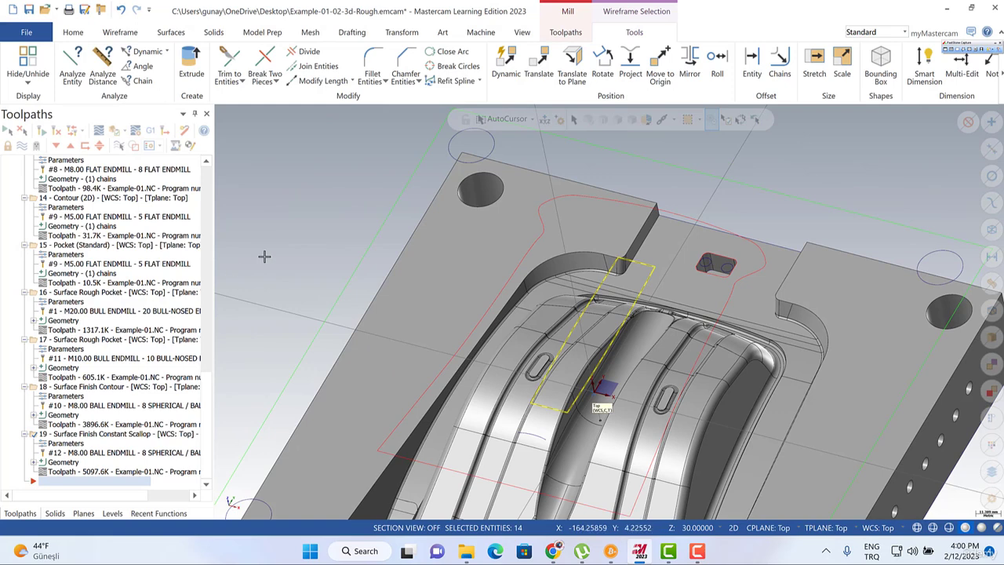
right_click(264, 256)
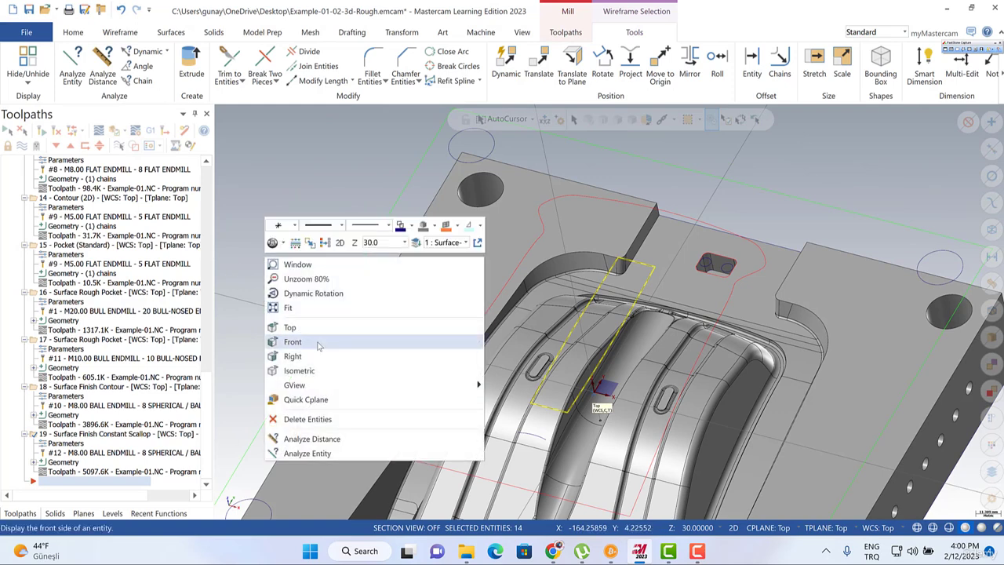
left_click(410, 226)
left_click(418, 253)
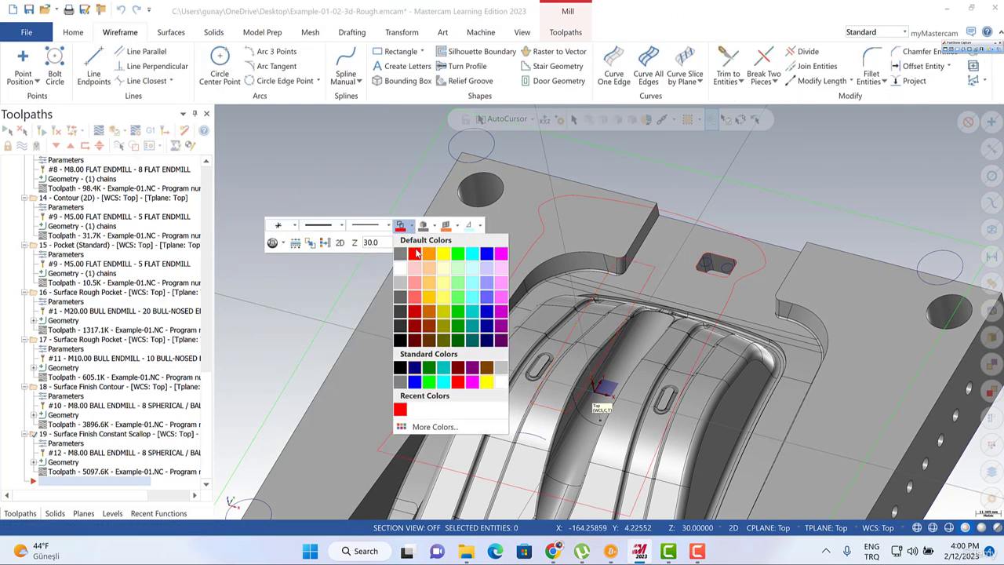
Try to add the red channel boundary as another containment chain of the Surface Finish Constant Scallop toolpath, and close the surface selection.
left_click(63, 464)
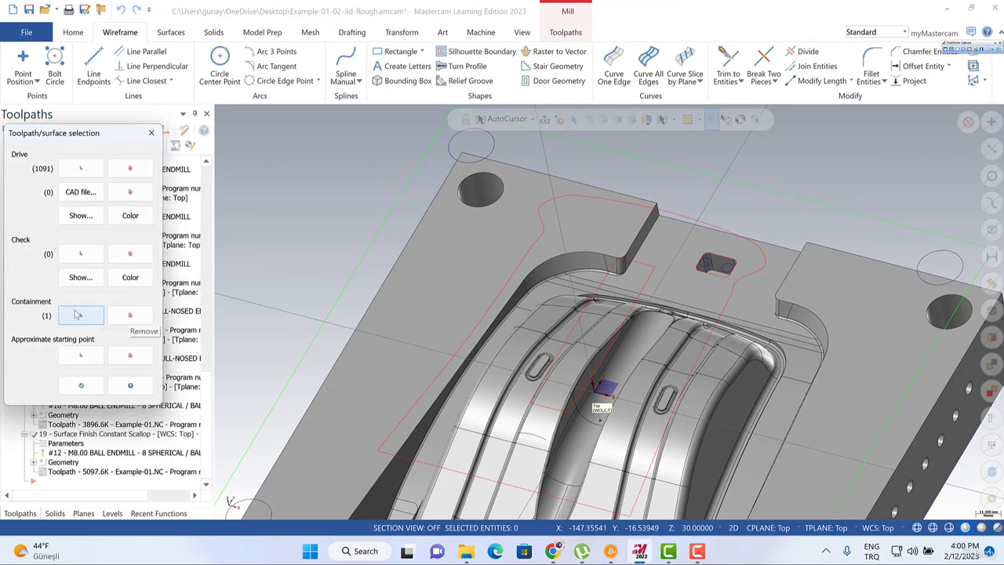
left_click(77, 315)
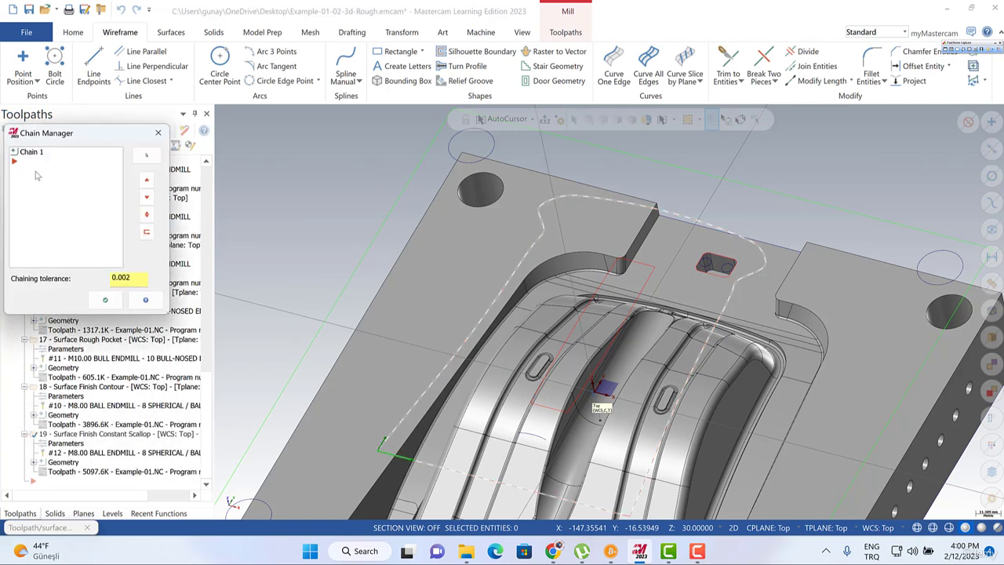
left_click(35, 175)
right_click(34, 180)
left_click(55, 185)
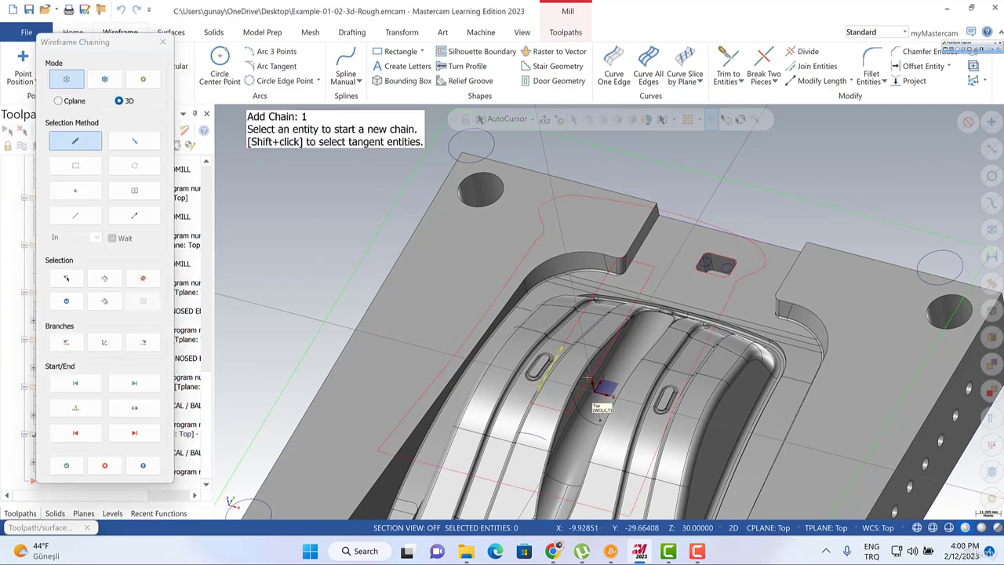
left_click(547, 379)
scroll(556, 382, "up", 1)
scroll(557, 382, "up", 3)
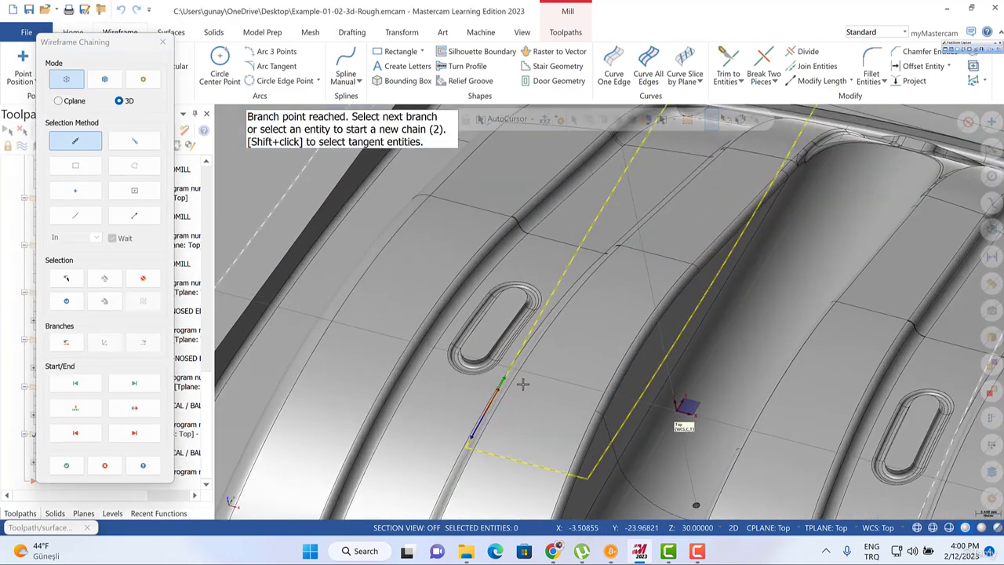
key("Return")
scroll(486, 426, "up", 1)
scroll(486, 426, "up", 2)
key("Return")
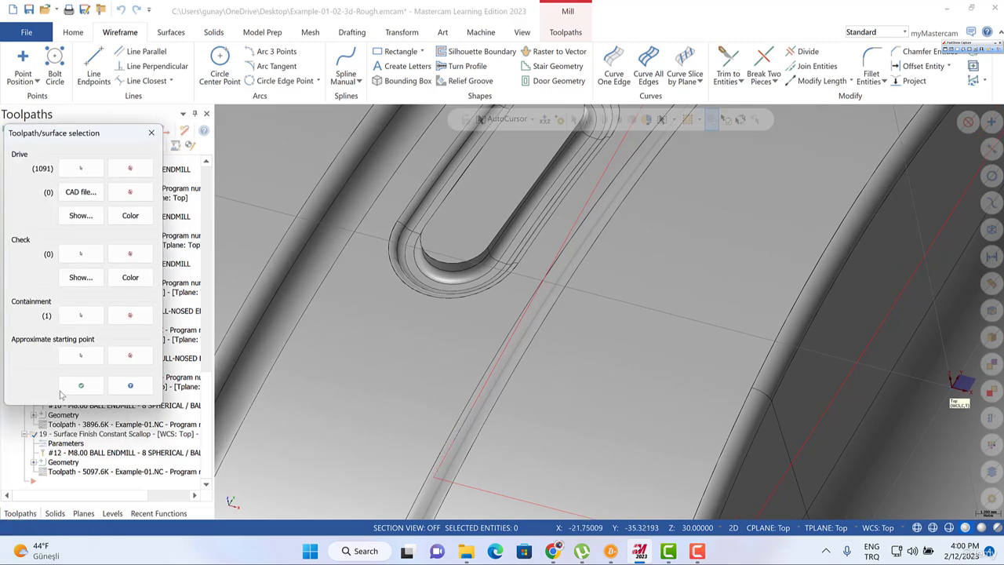
left_click(81, 385)
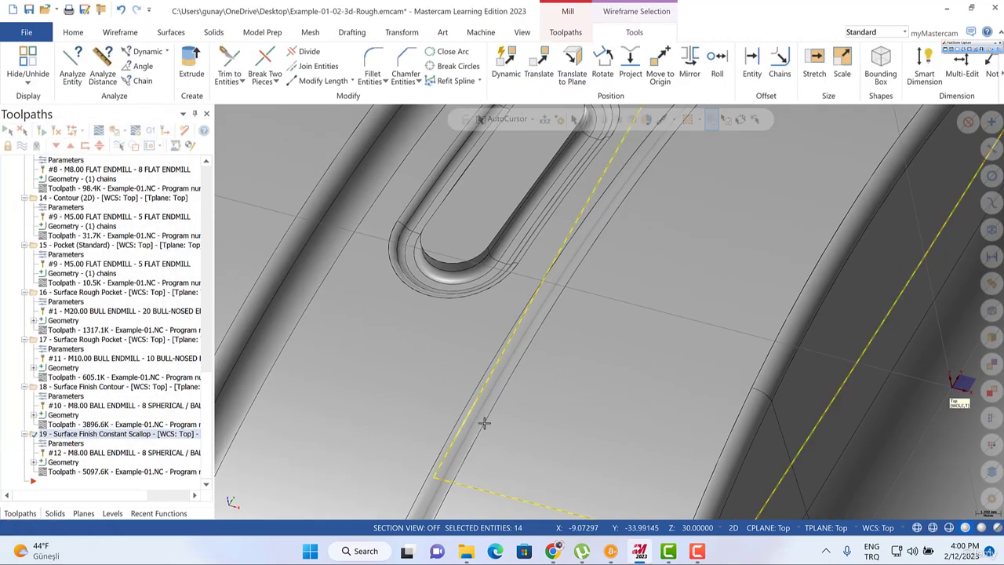
Switch to single selection and delete the leftover blue segment overlapping the red side curve beside the oval opening.
key("Escape")
left_click(673, 119)
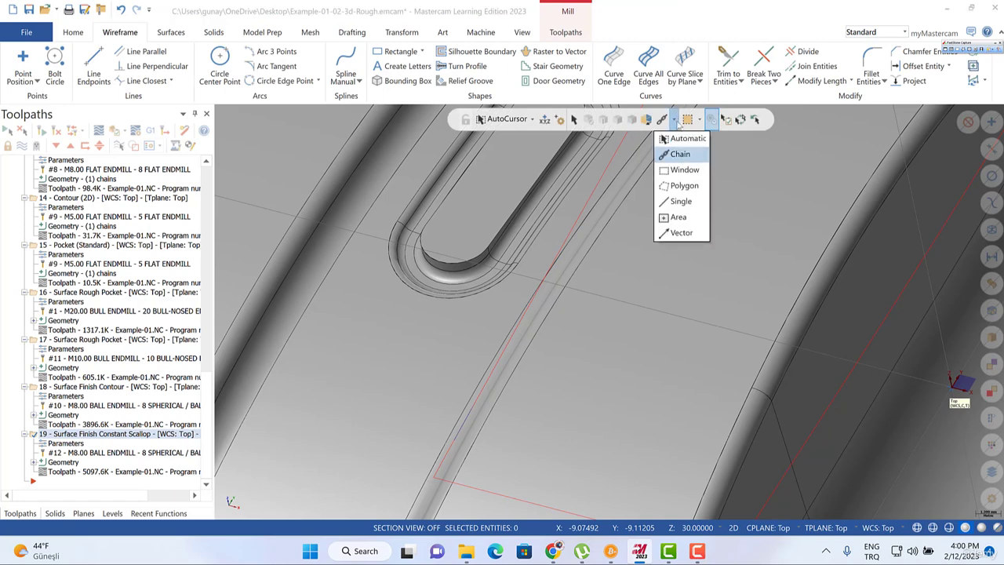
left_click(678, 200)
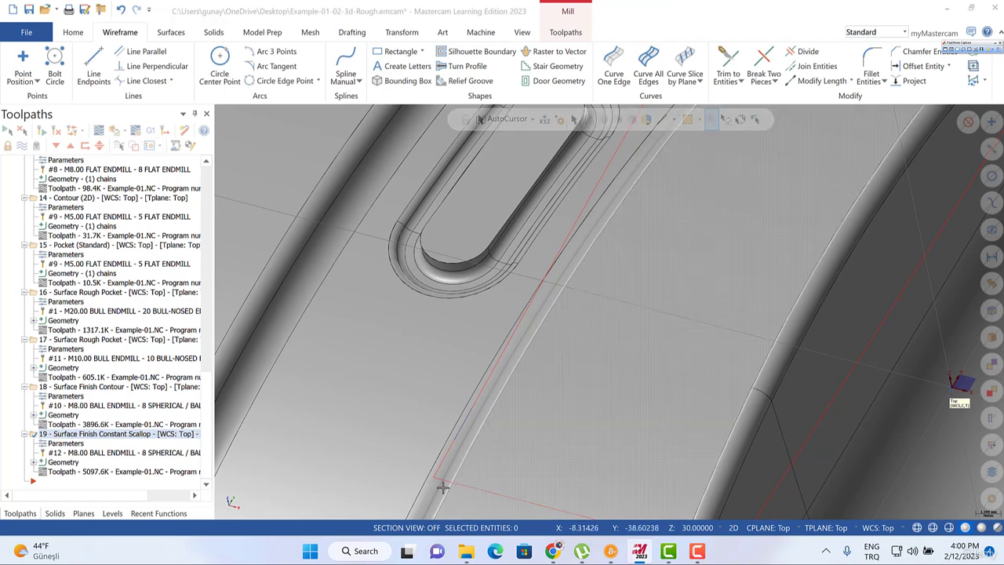
left_click(461, 427)
key("Escape")
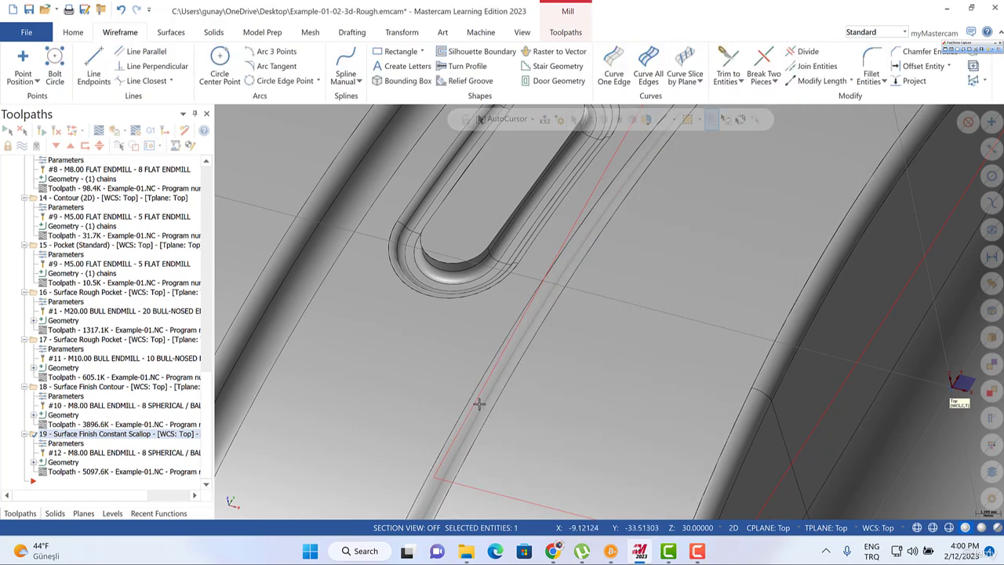
scroll(489, 385, "down", 4)
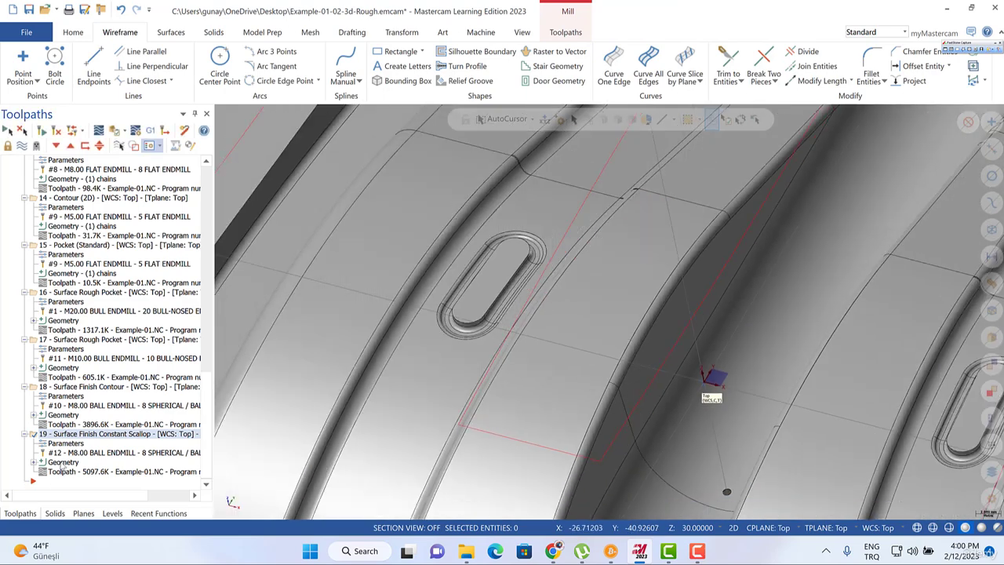
Add the red channel boundary as a second containment chain of the Surface Finish Constant Scallop toolpath, and accept the surface selection.
left_click(63, 462)
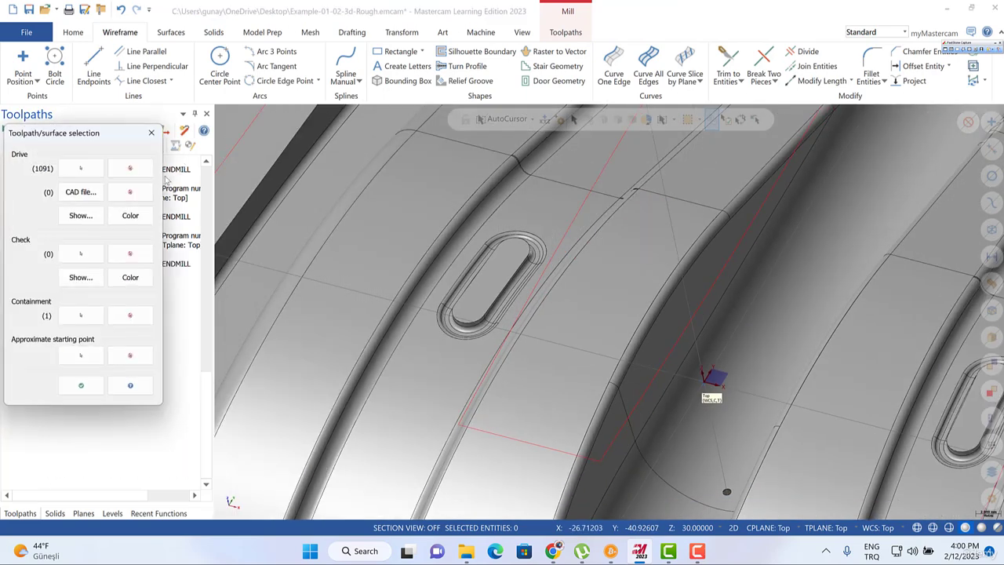
left_click(82, 314)
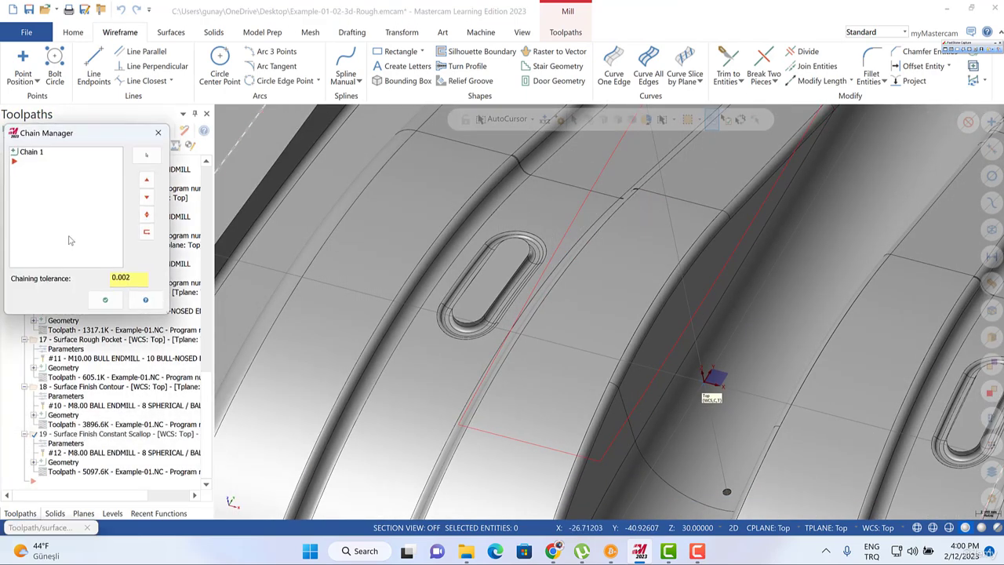
right_click(60, 210)
left_click(78, 217)
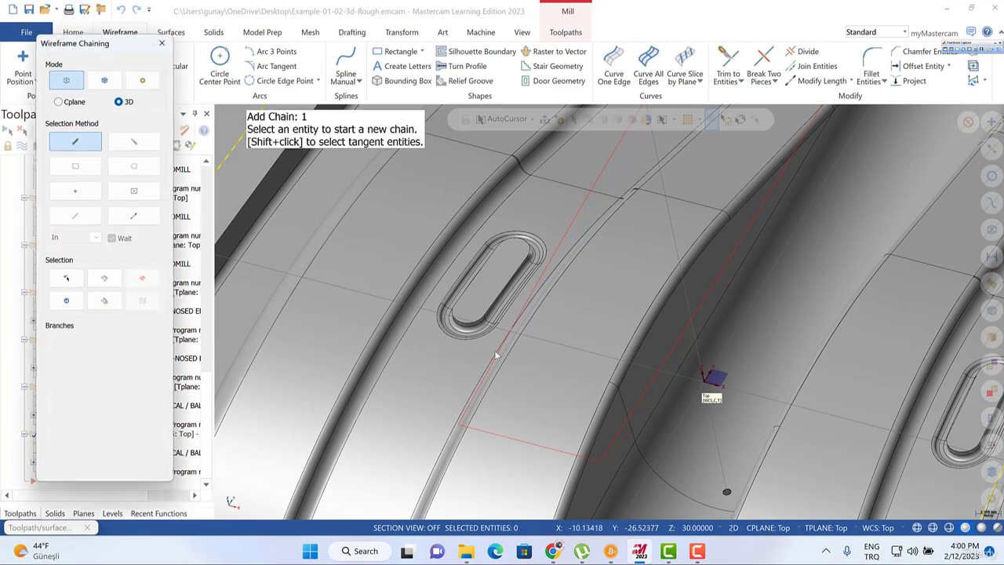
left_click(496, 352)
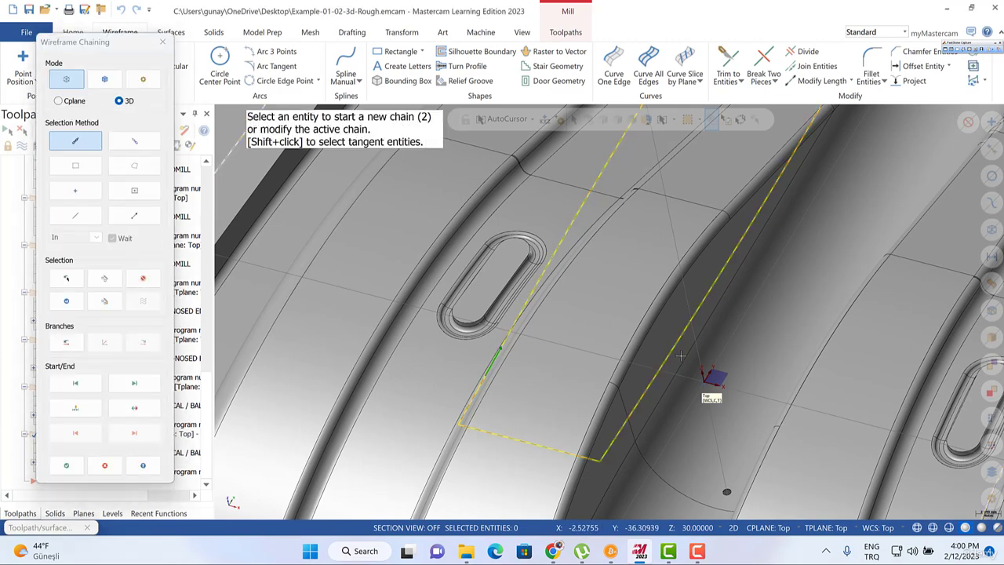
scroll(666, 356, "down", 5)
scroll(667, 356, "down", 2)
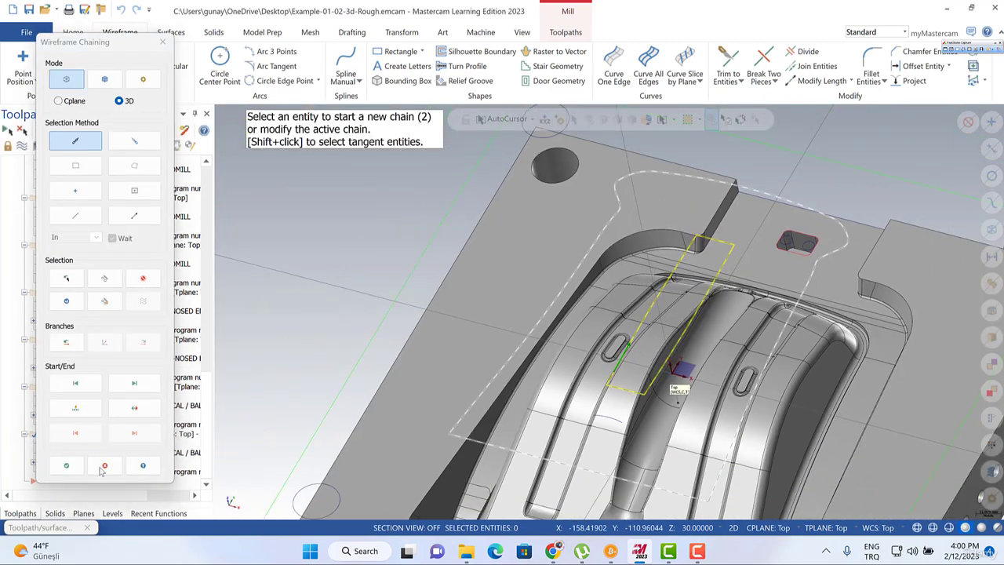
left_click(68, 465)
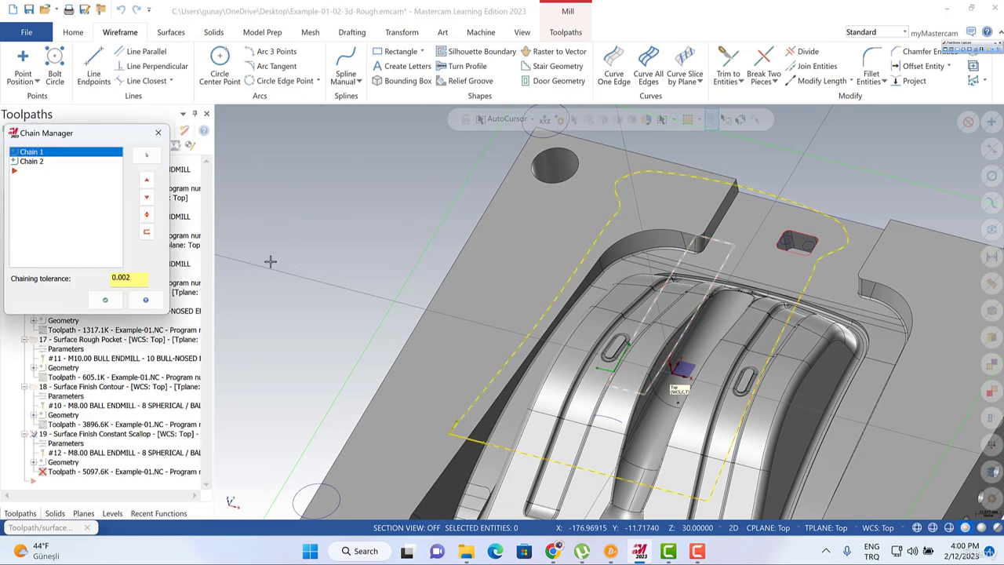
left_click(105, 300)
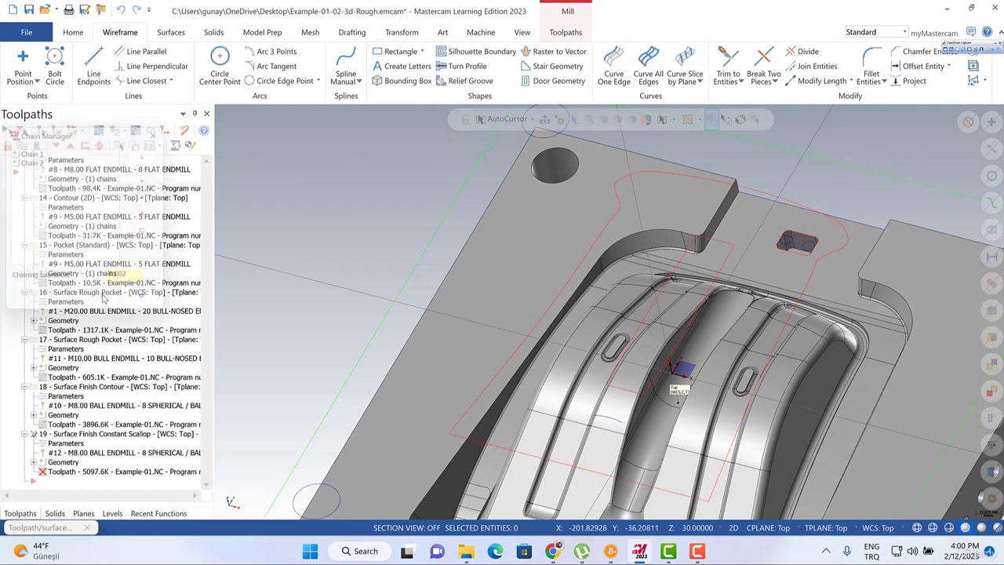
left_click(81, 384)
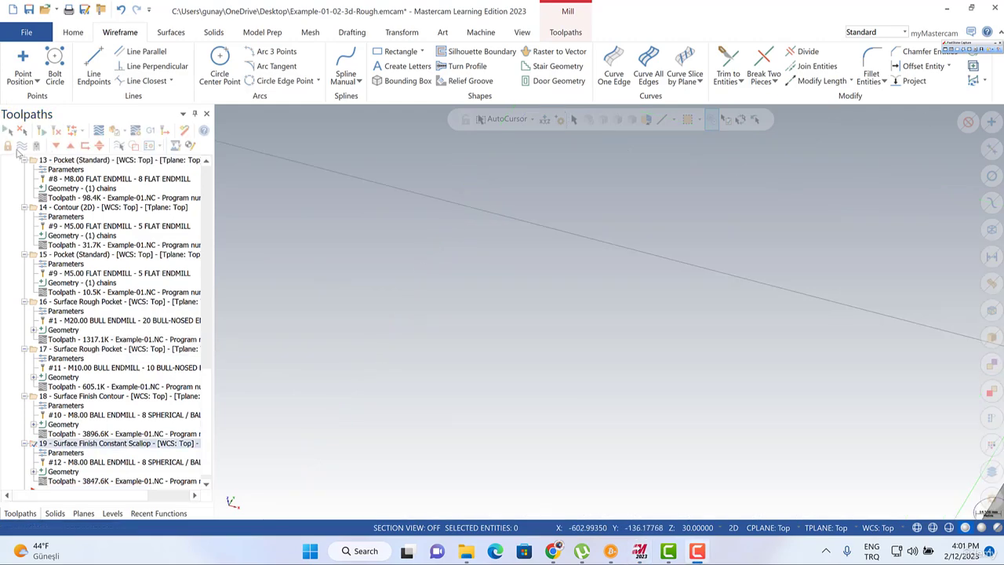
Examine the regenerated constant scallop toolpath around the central channel and hide its toolpath display.
key("alt+F1")
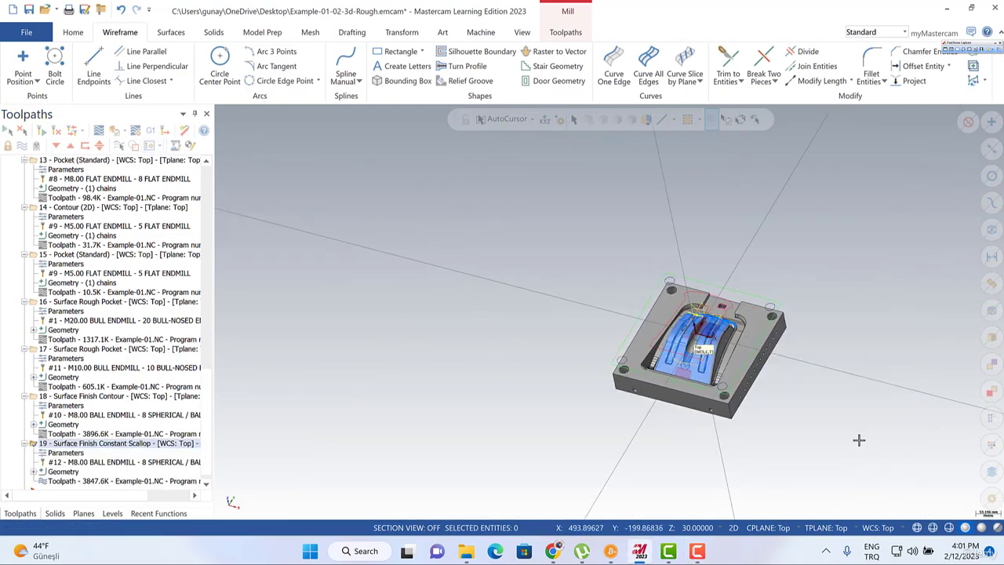
scroll(502, 216, "up", 8)
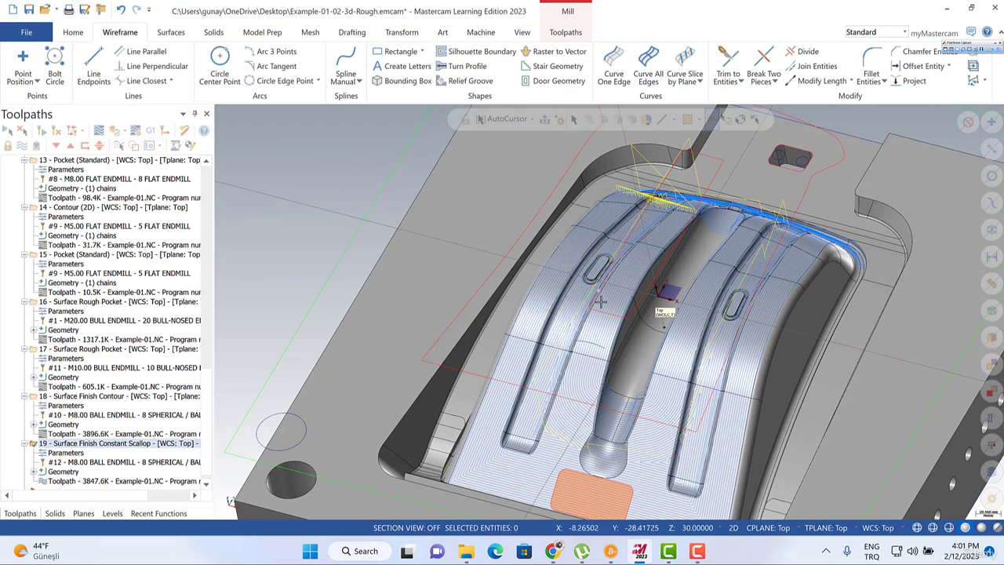
middle_click_drag(601, 301, 666, 315)
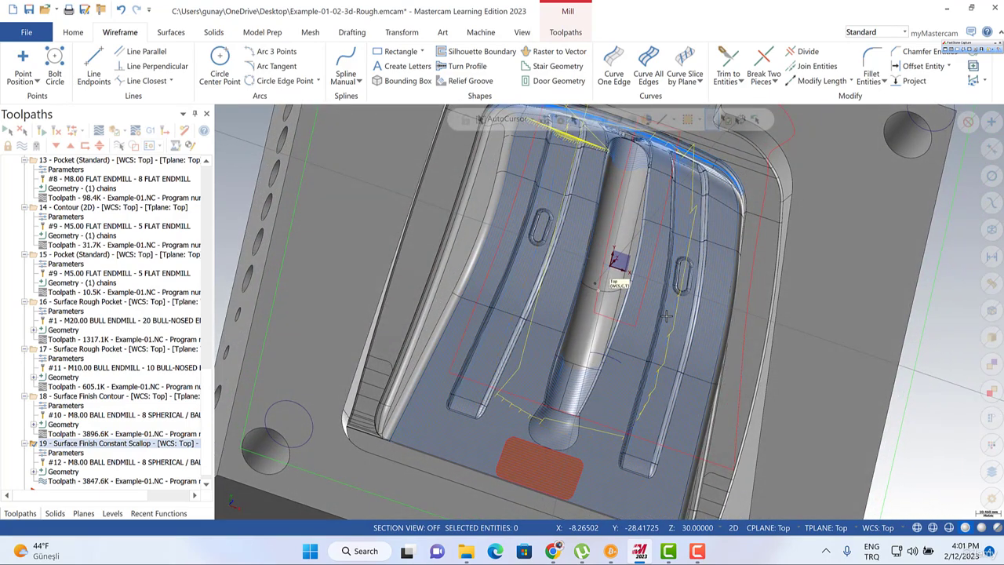
middle_click_drag(666, 315, 652, 292)
scroll(617, 269, "down", 3)
scroll(617, 269, "up", 5)
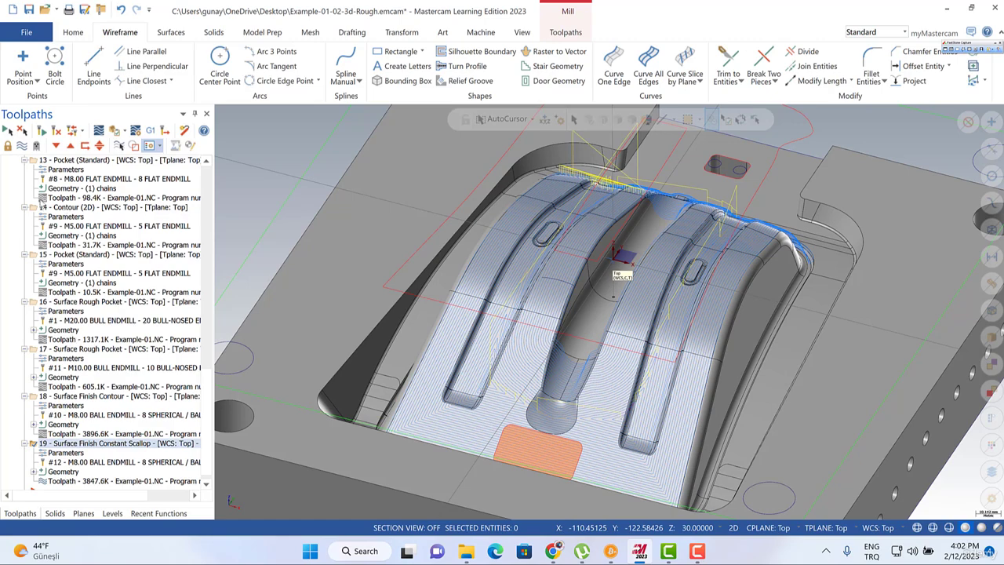
left_click(23, 149)
left_click(22, 149)
left_click(23, 149)
right_click(142, 445)
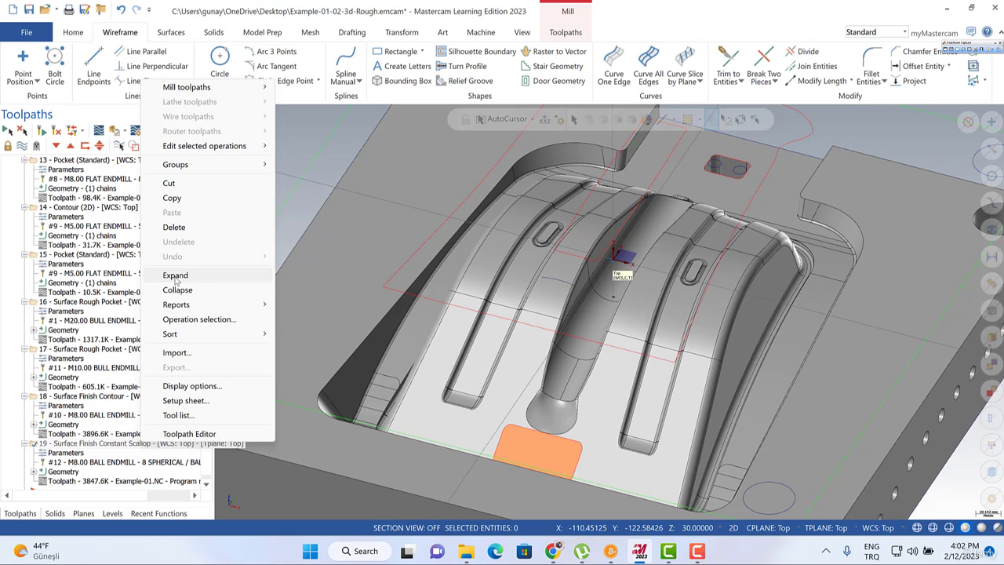
mouse_move(249, 86)
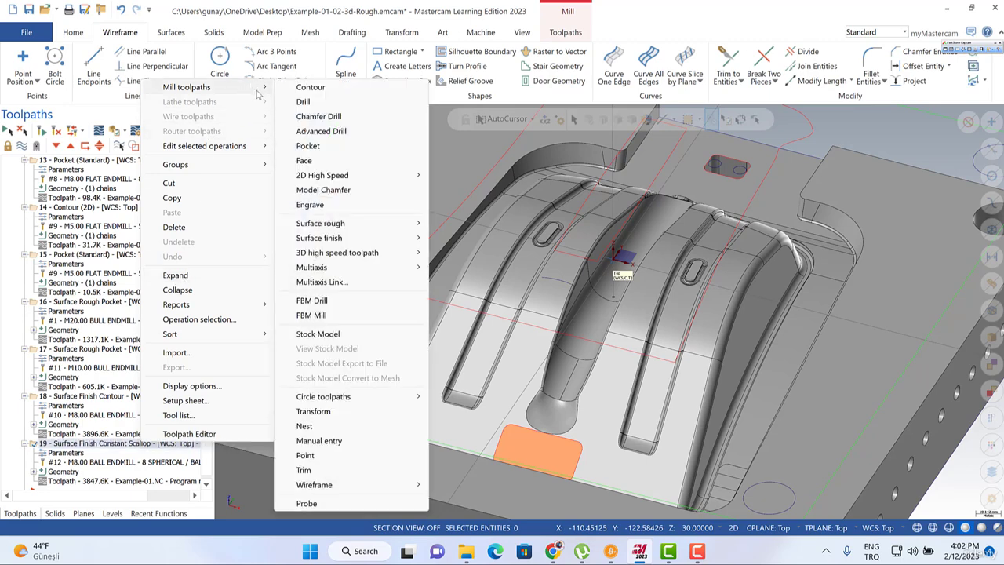
mouse_move(263, 147)
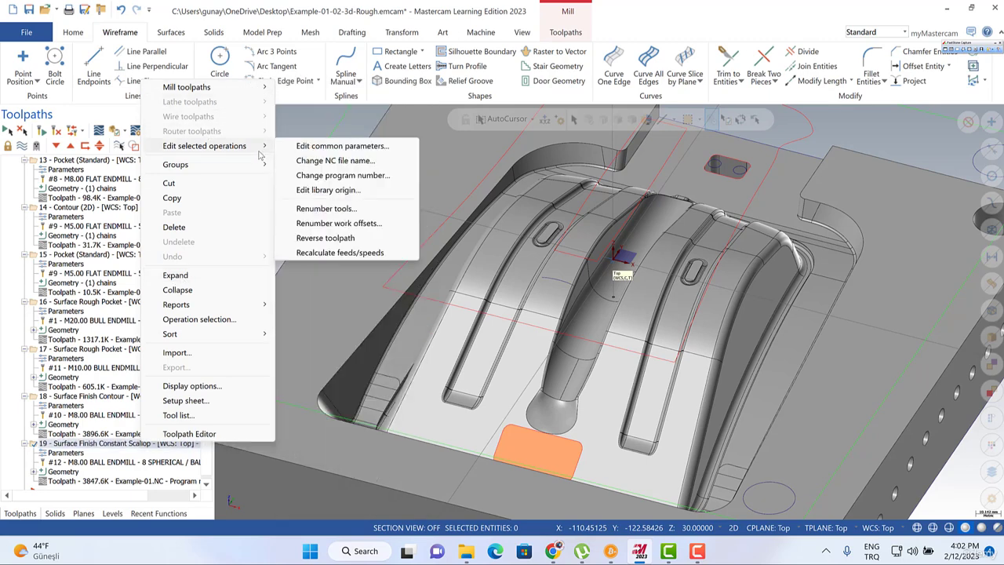
left_click(334, 161)
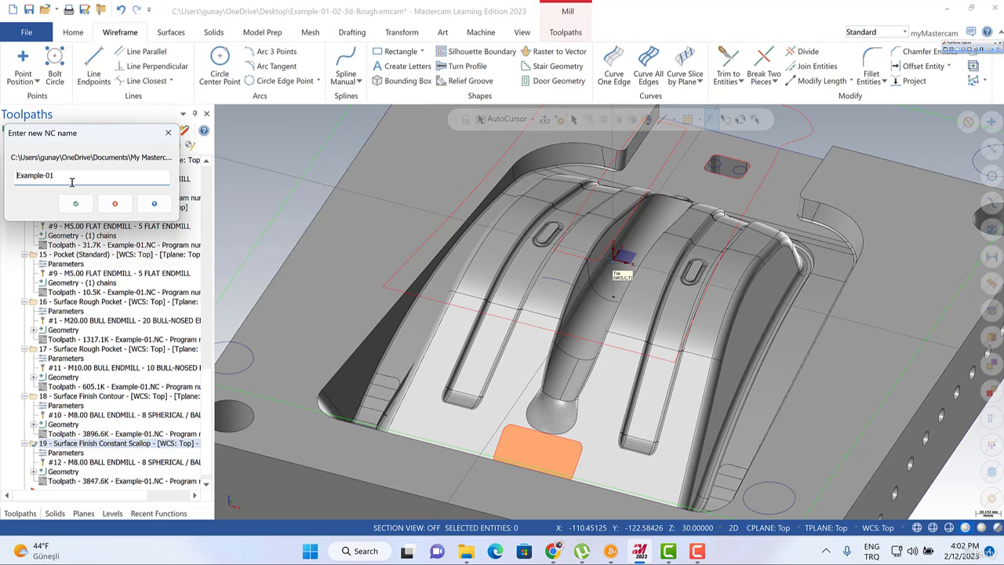
left_click(114, 203)
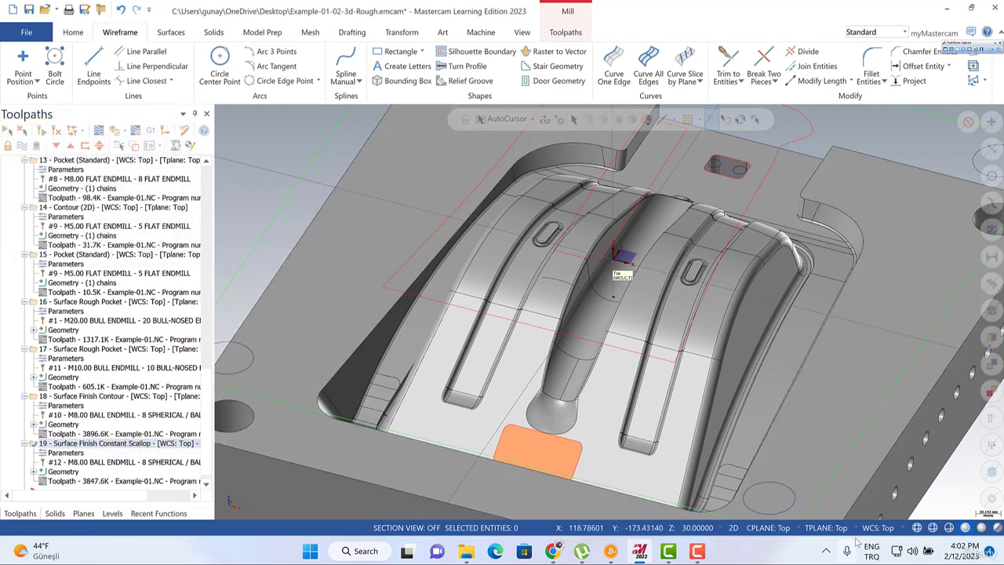
Rename level 101 as "Scallop b.".
left_click(113, 514)
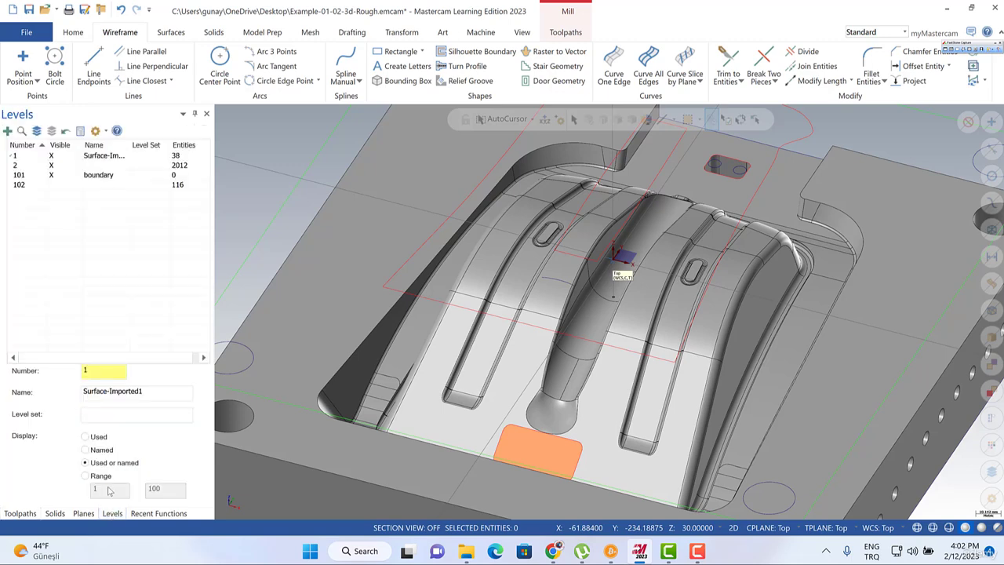
double_click(98, 175)
left_click_drag(113, 177, 194, 187)
key("Return")
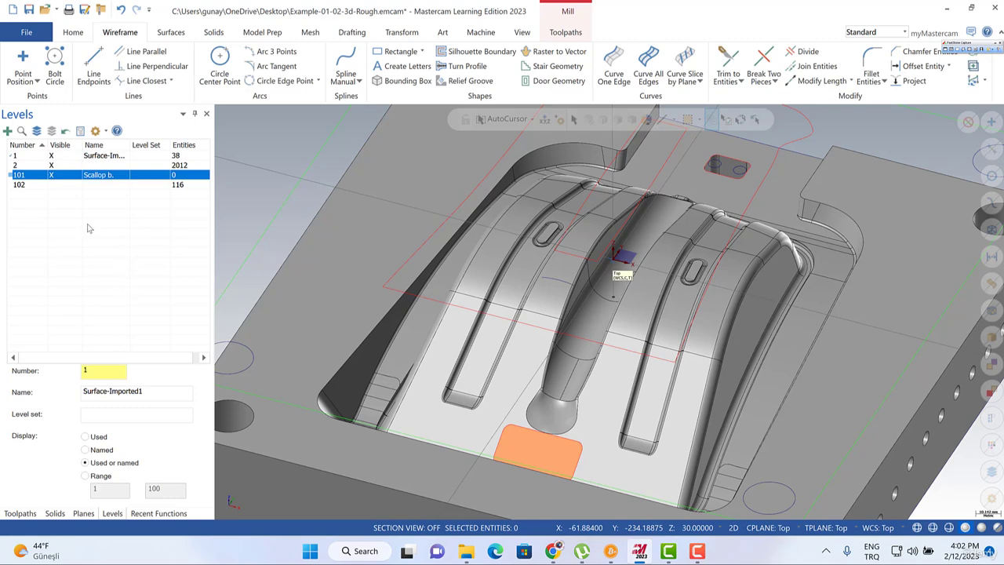
Show level 102 to compare its boundaries with the scallop boundaries above the mold, and hide level 102 again.
left_click(54, 185)
left_click(53, 175)
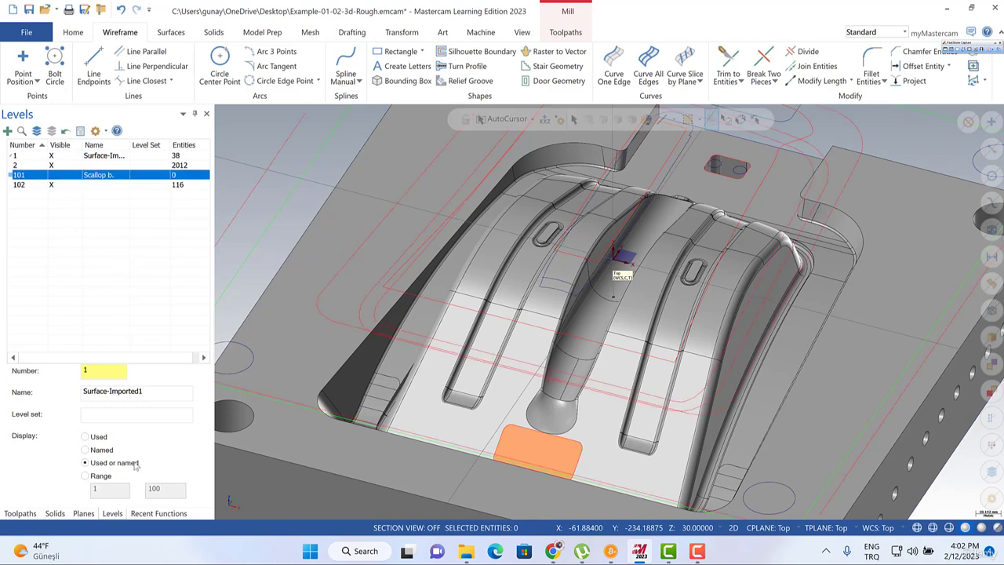
left_click(19, 513)
scroll(600, 341, "down", 3)
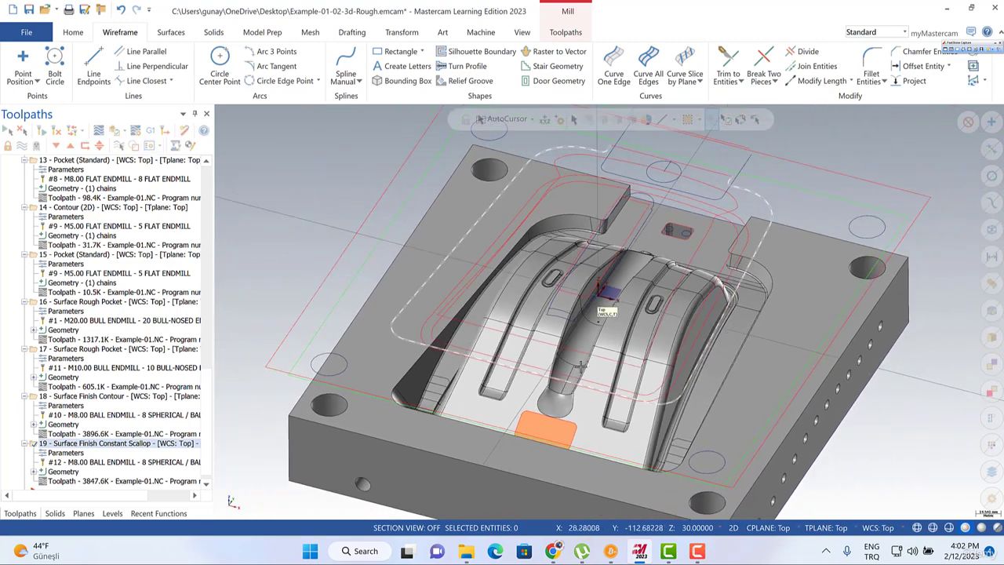
middle_click_drag(600, 341, 654, 316)
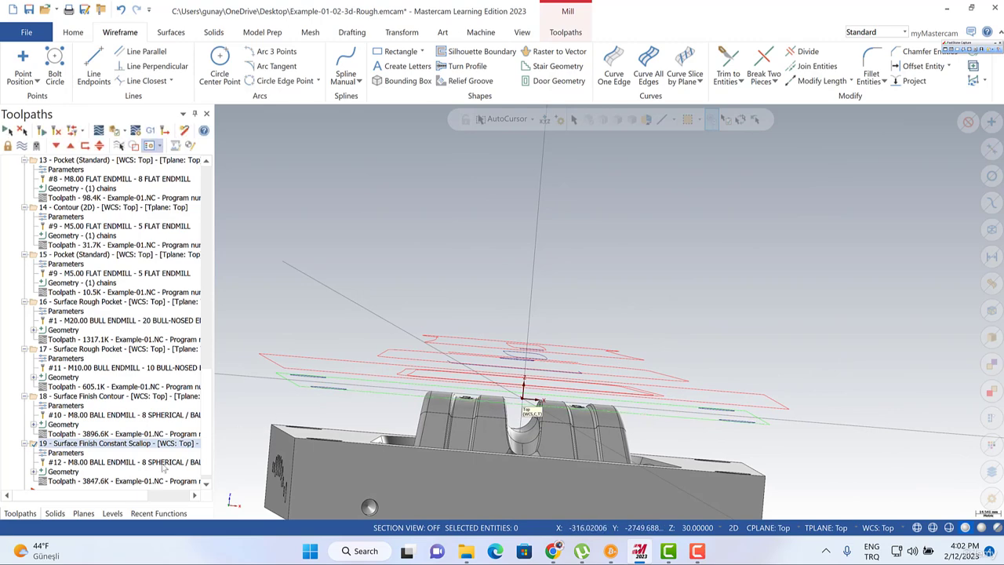
left_click(112, 513)
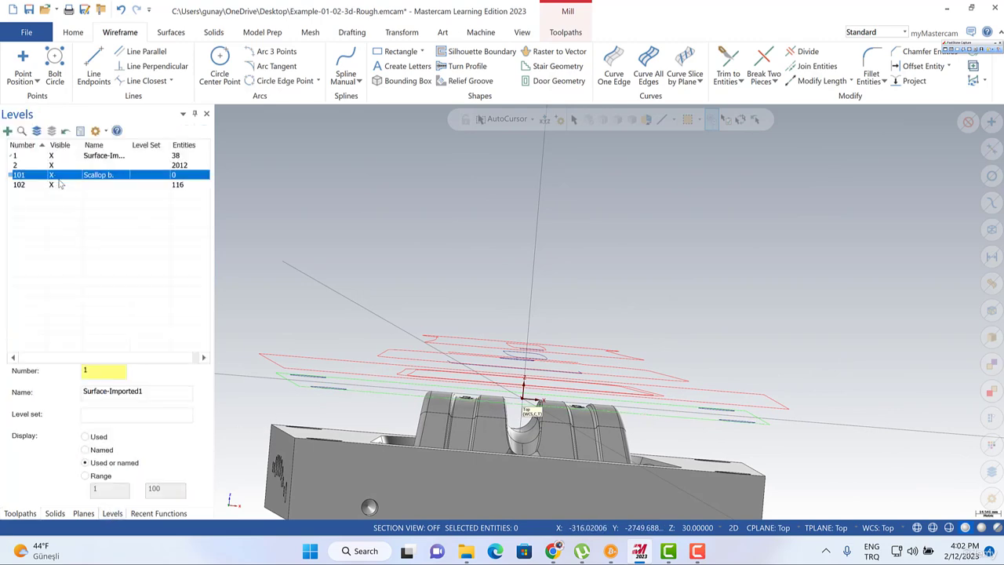
left_click(55, 185)
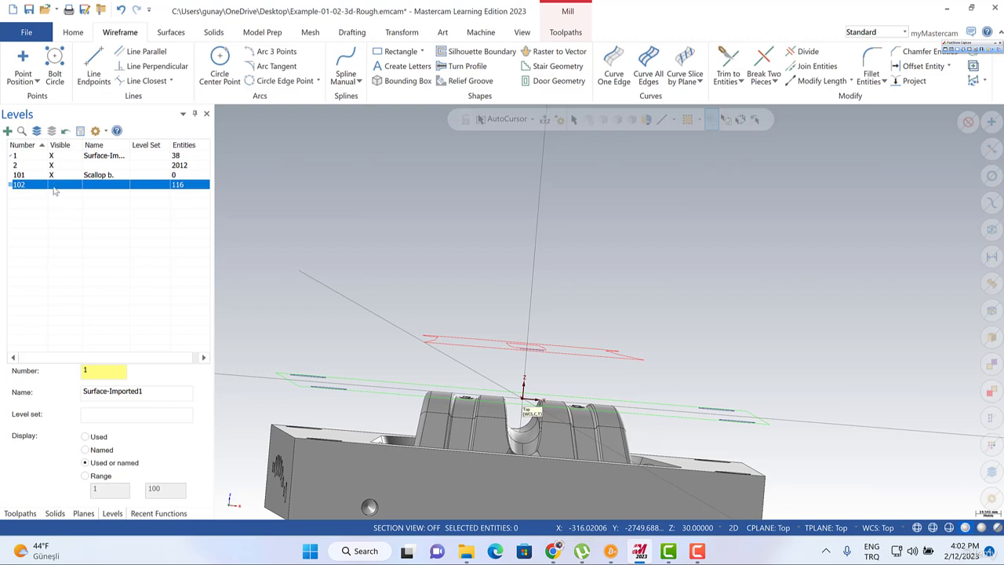
left_click(55, 188)
left_click(55, 188)
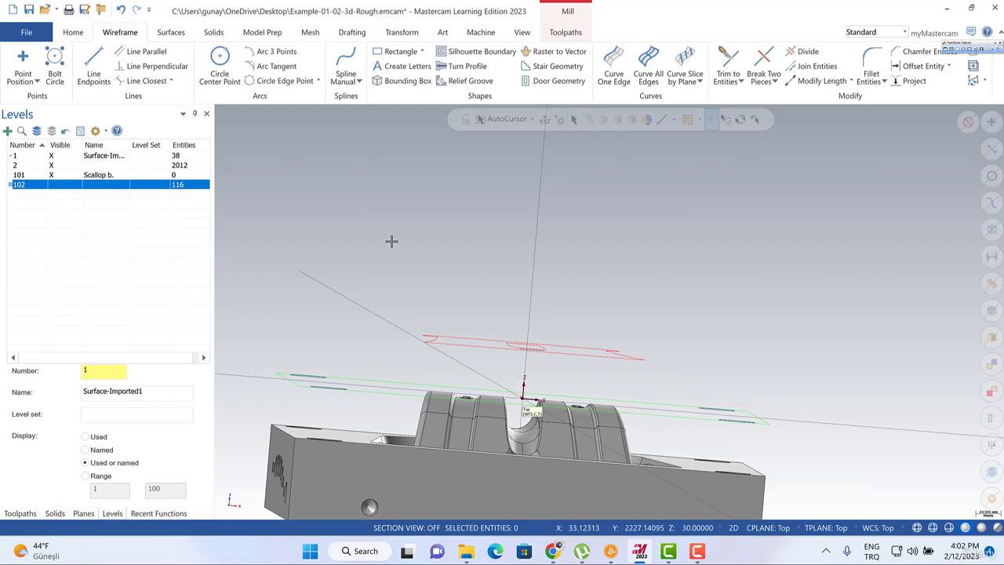
Window-select the red scallop boundary wireframe above the mold and move it to level 101.
left_click(129, 203)
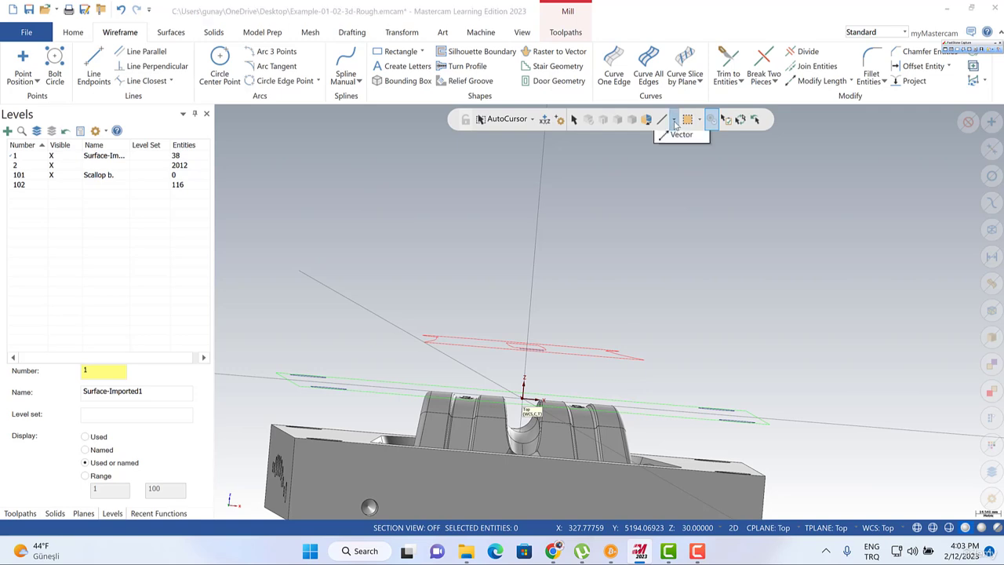
left_click(699, 120)
left_click(682, 169)
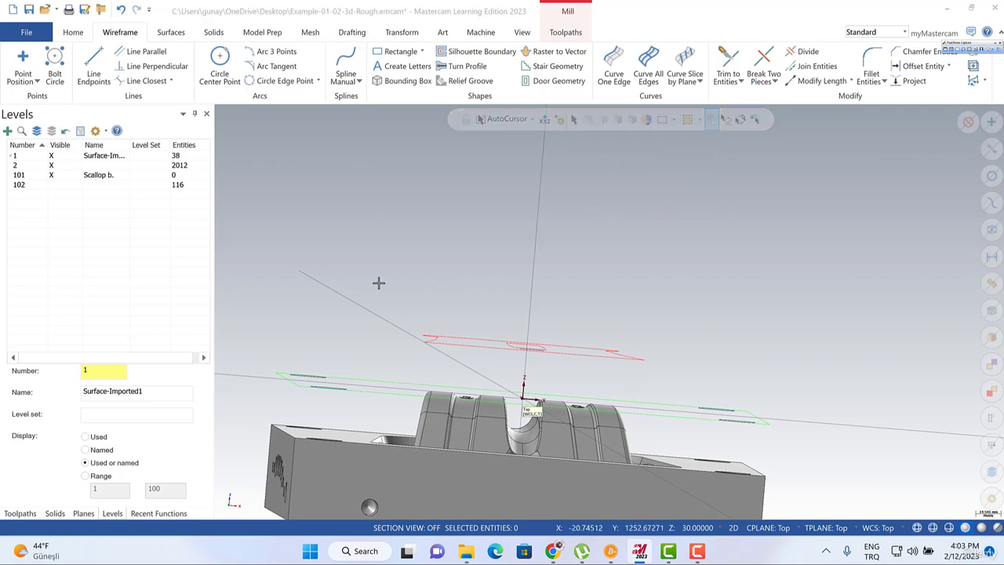
left_click_drag(379, 283, 684, 372)
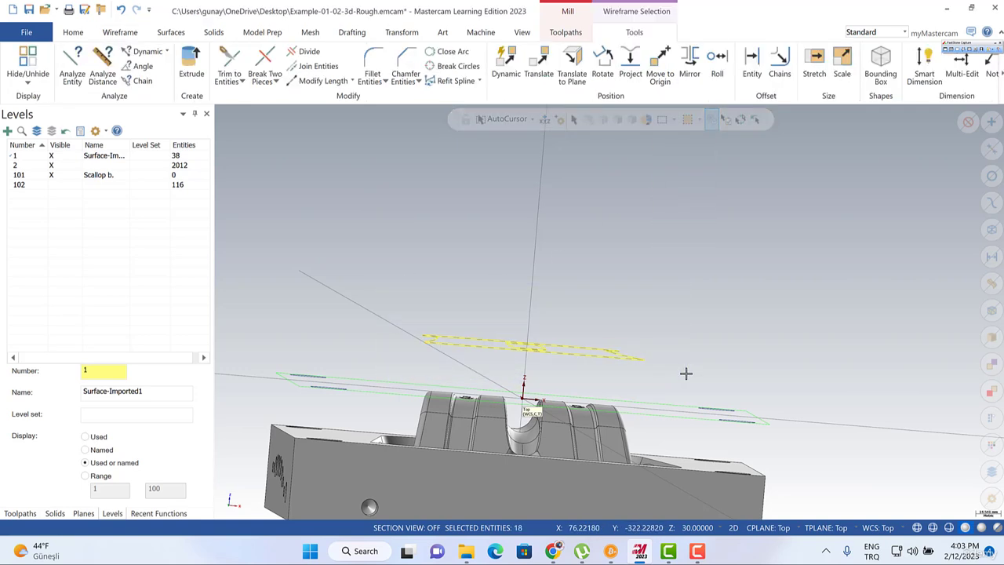
right_click(488, 279)
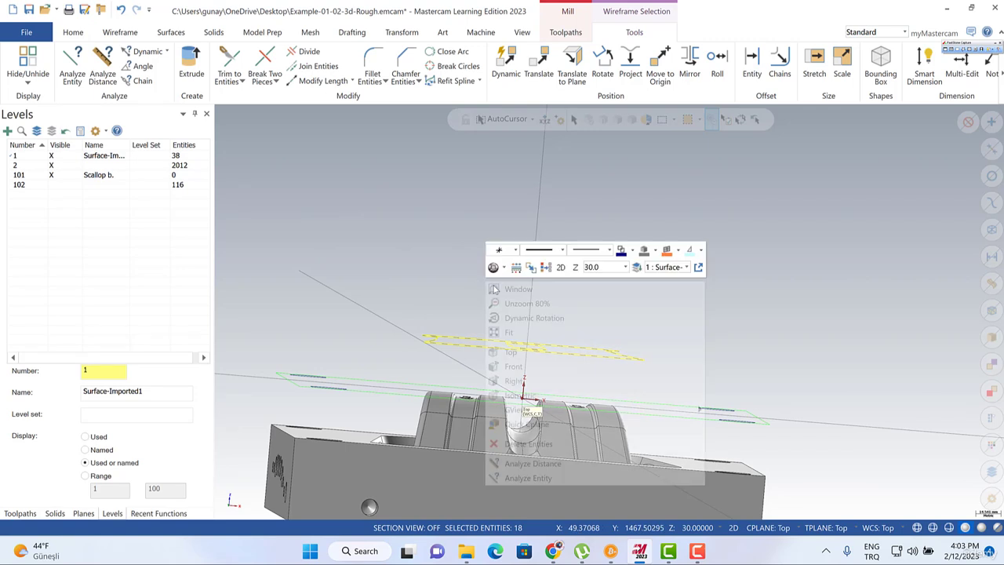
left_click(637, 268)
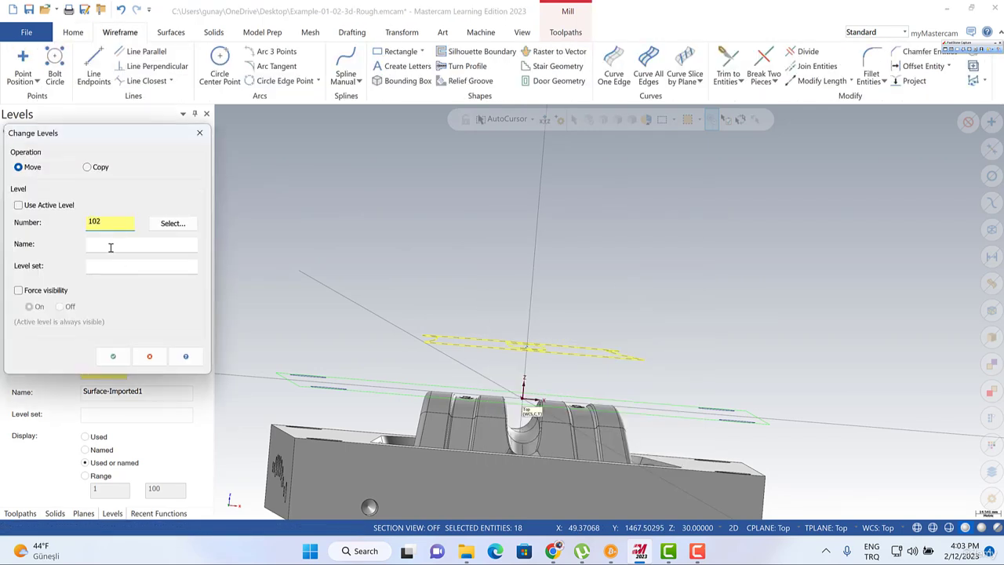
type("101")
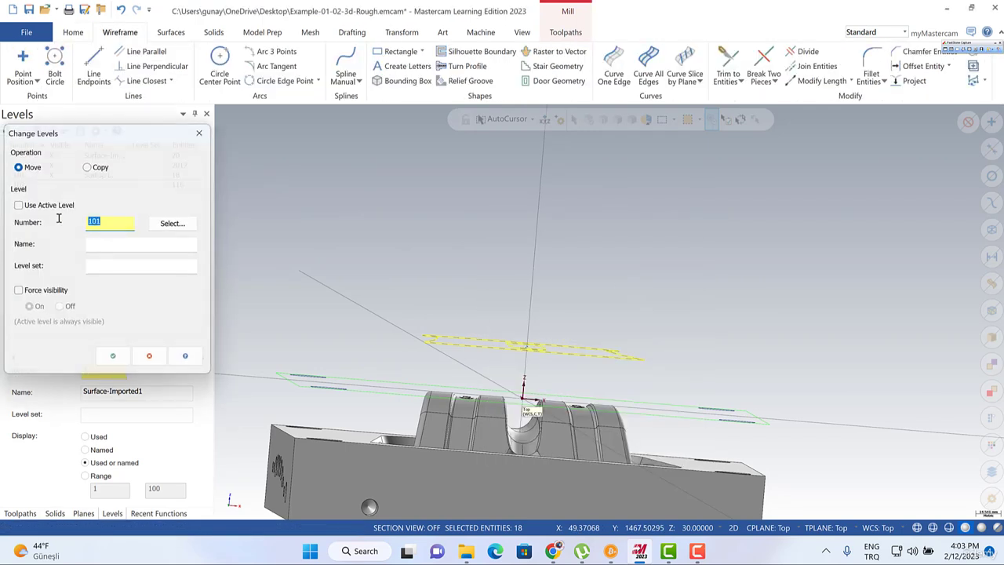
key("Return")
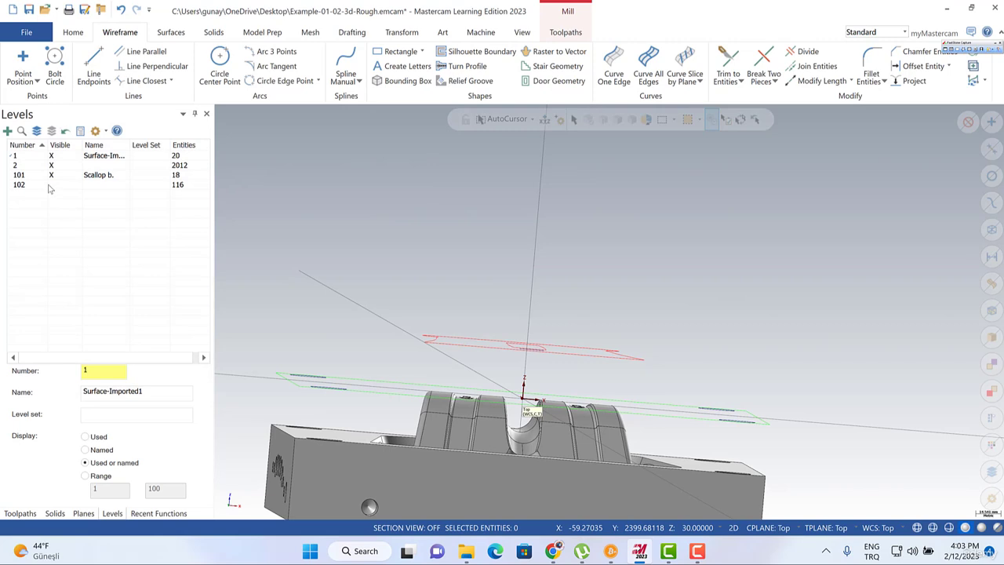
Show level 102 and hide the Scallop b. level.
left_click(51, 185)
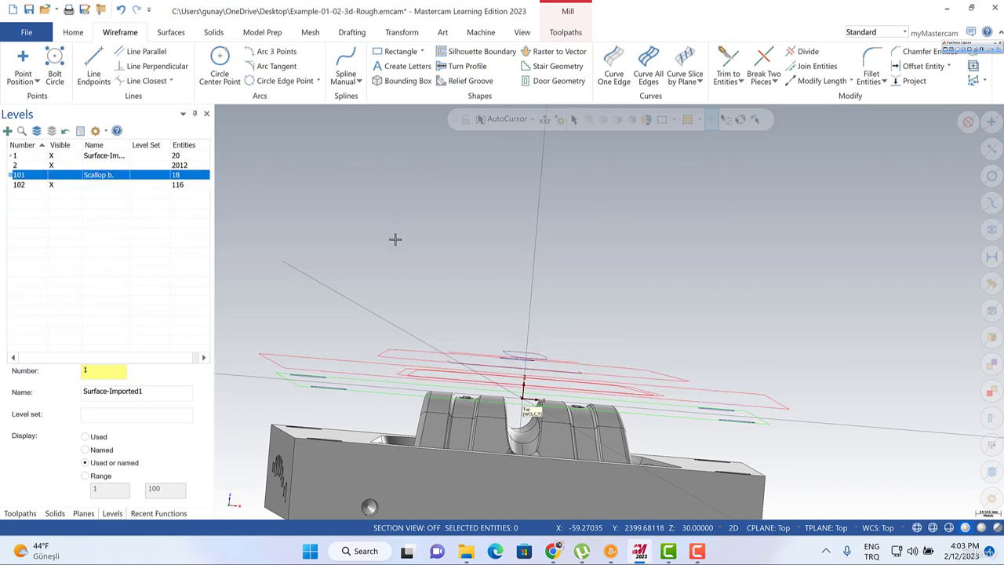
left_click(368, 507)
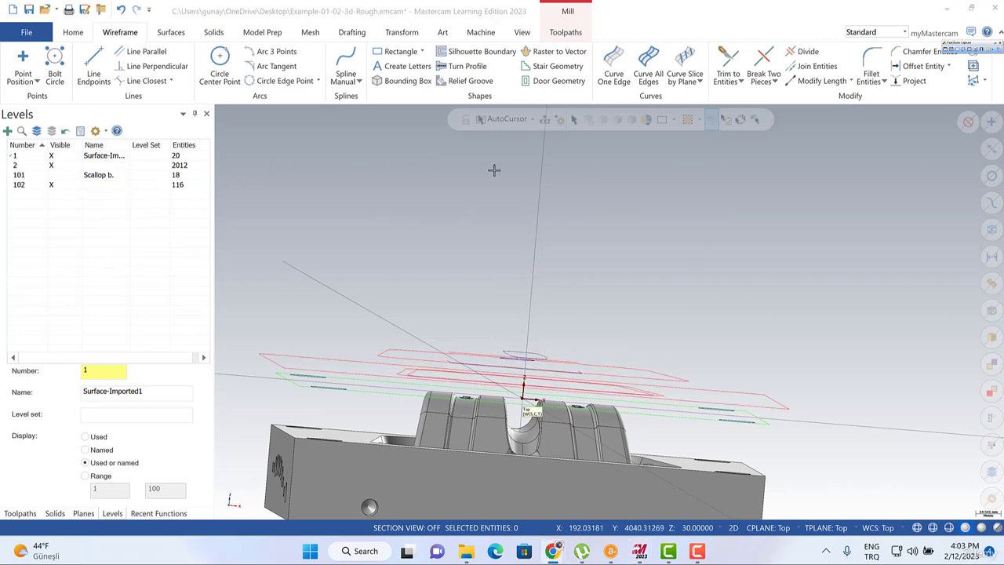
middle_click_drag(455, 264, 455, 293)
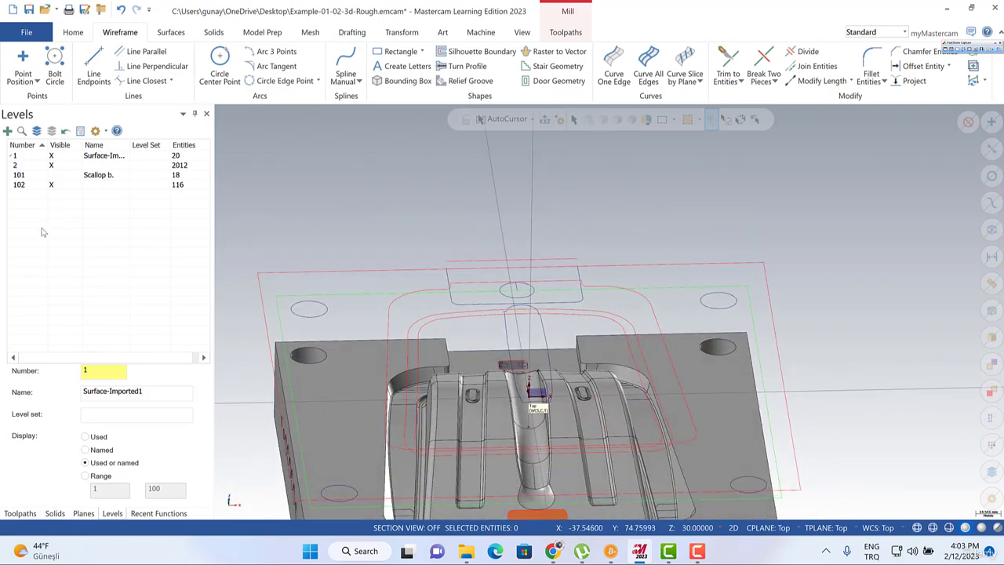
Display the Surface Finish Constant Scallop toolpath (operation 19) on the mold and inspect its passes around the central channel.
left_click(20, 513)
middle_click_drag(615, 251, 549, 262)
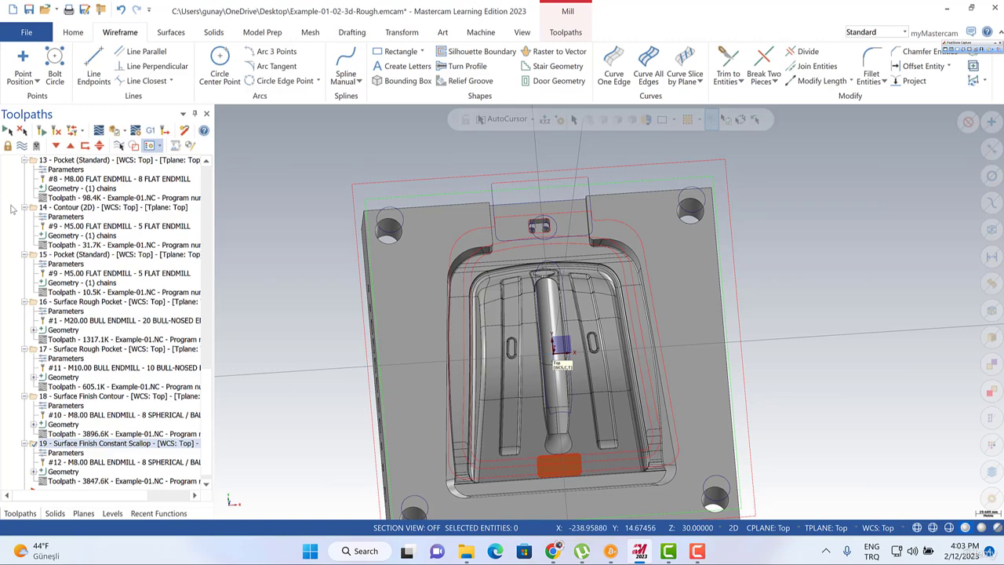
left_click(21, 147)
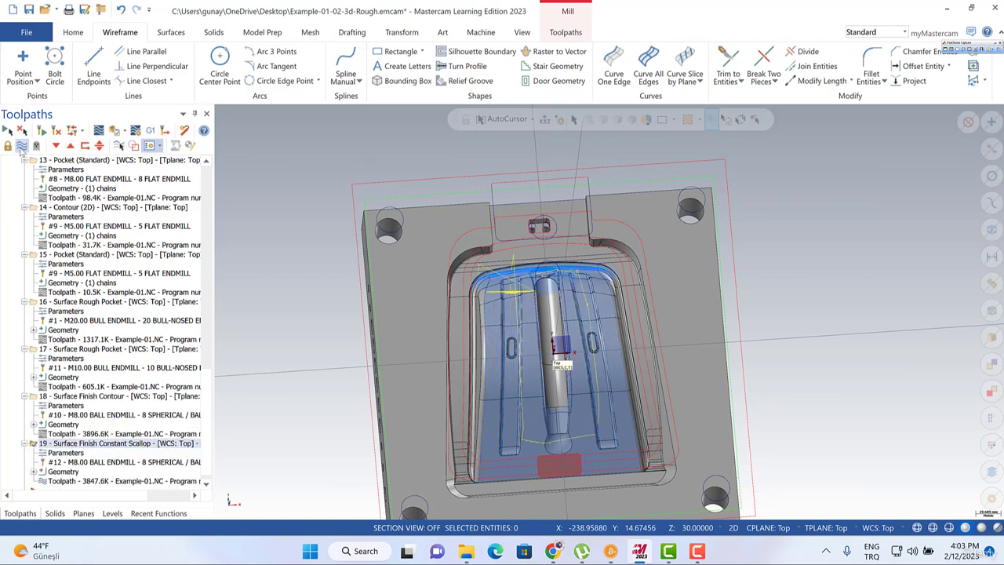
scroll(490, 267, "up", 6)
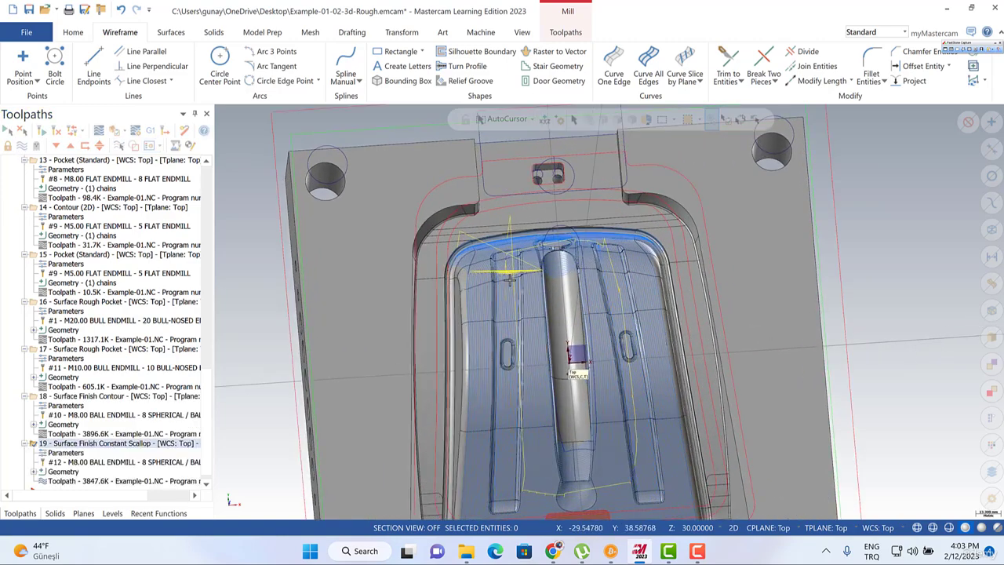
middle_click_drag(490, 266, 497, 209)
scroll(496, 209, "down", 5)
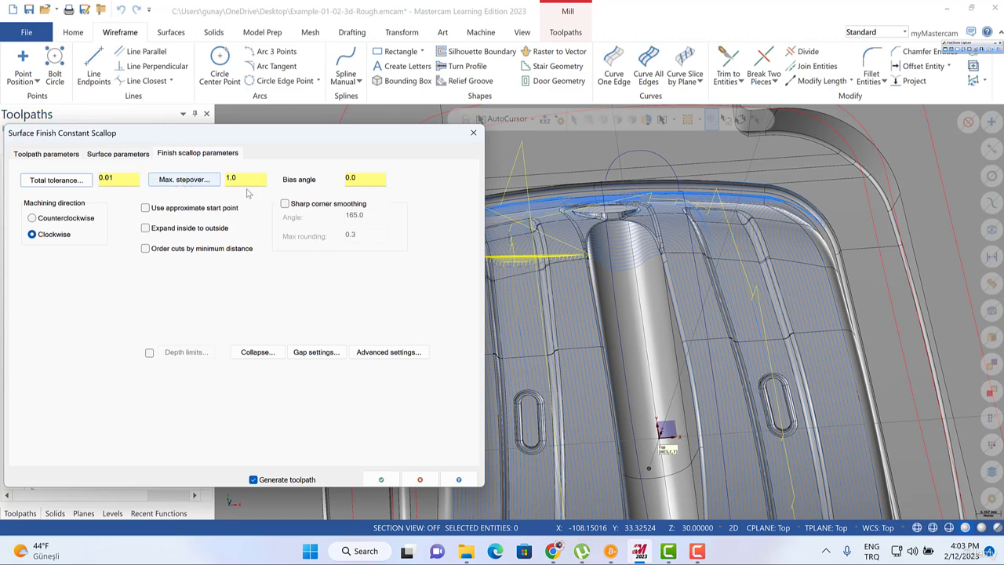
Set the constant scallop's maximum stepover to 0.1 with clockwise machining direction and accept the parameters.
left_click_drag(244, 179, 205, 171)
type("0.")
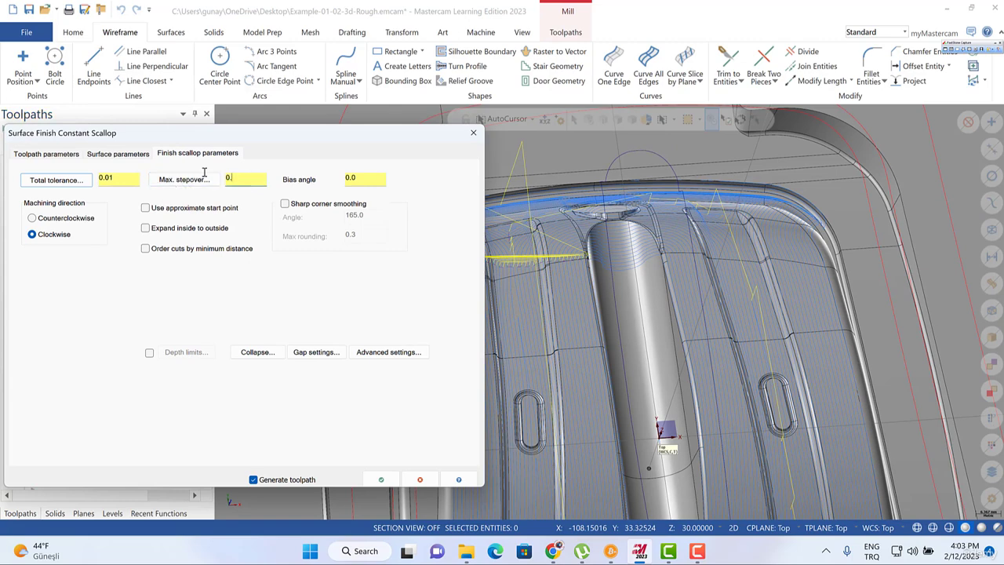
type("15")
left_click(47, 220)
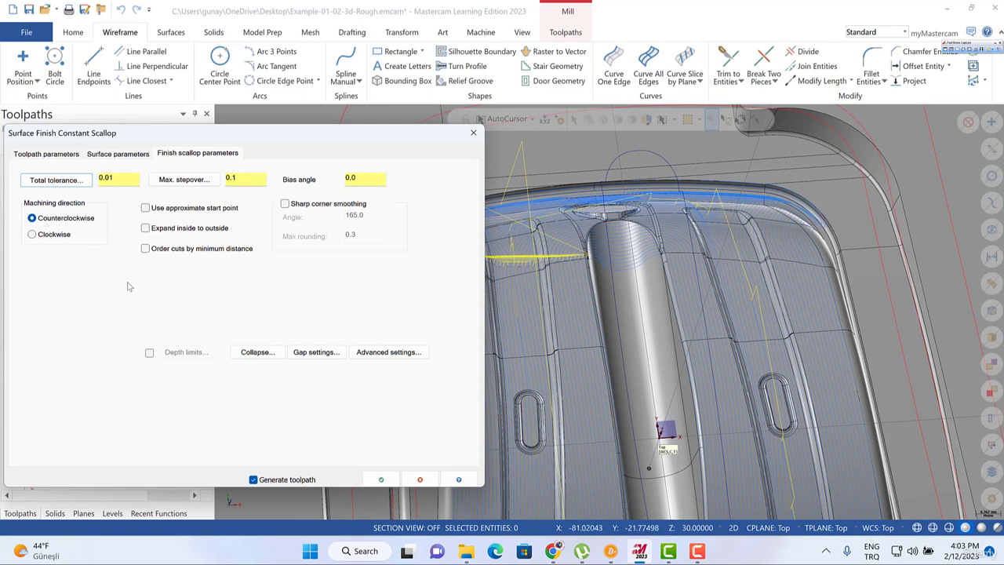
left_click(47, 234)
left_click(381, 479)
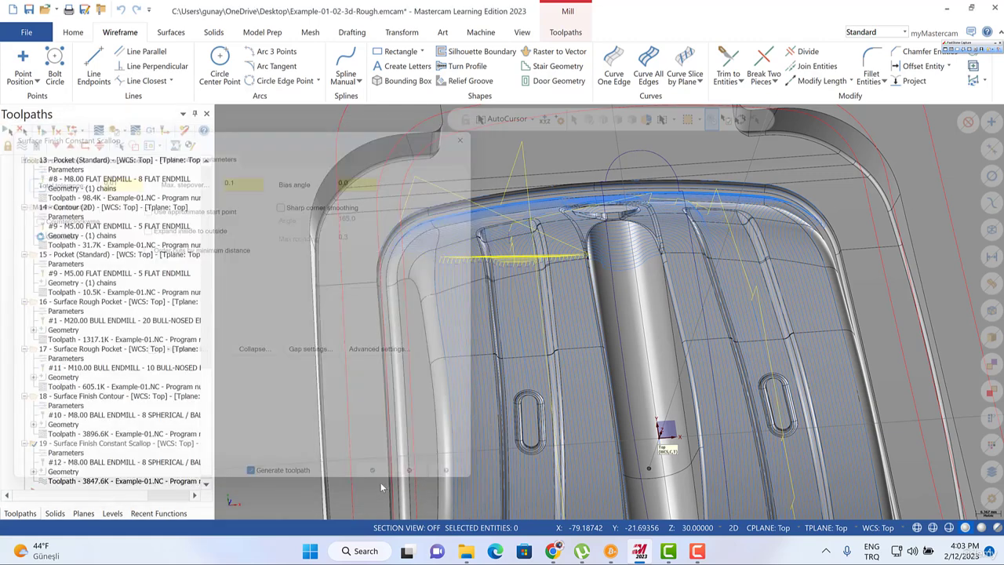